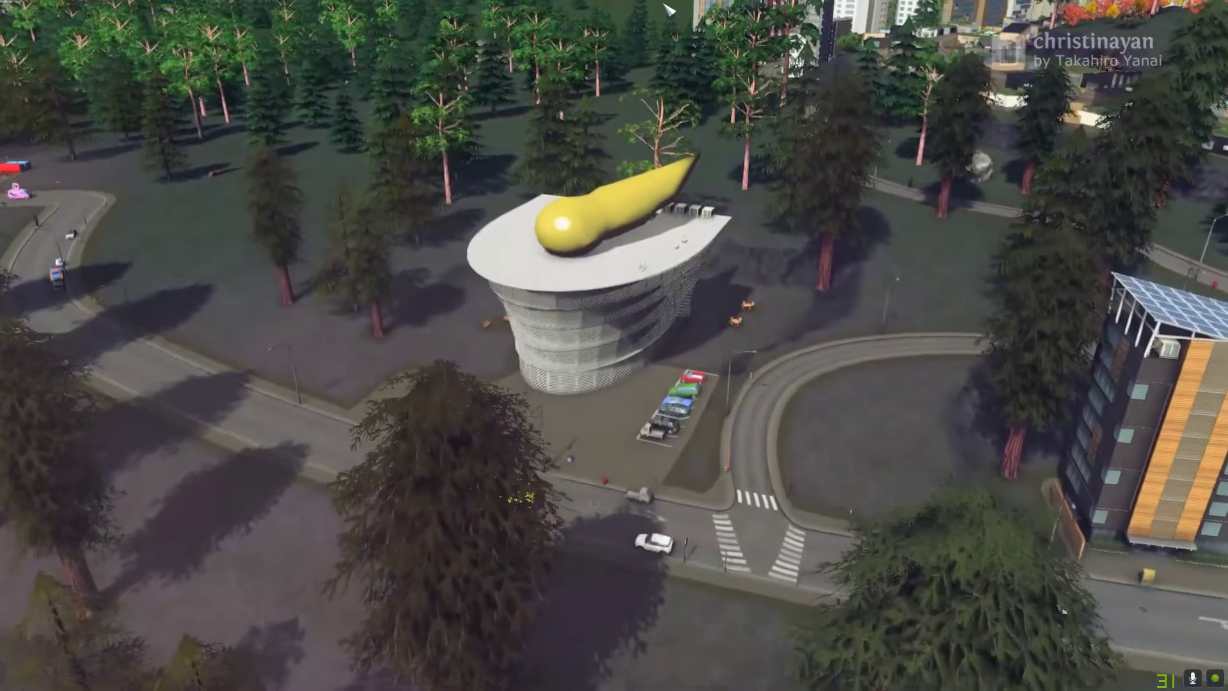
key(w)
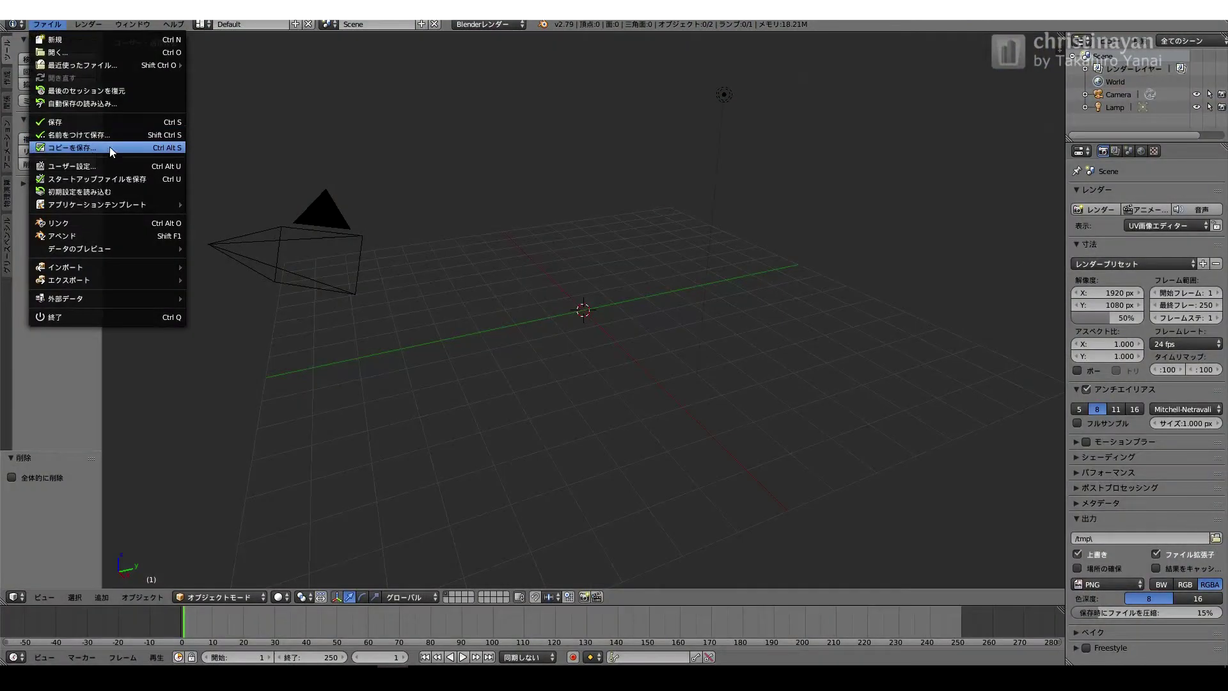
- Import the toilet model from its FBX file, show the object properties and select the toilet mesh
mouse_move(127, 266)
click(253, 306)
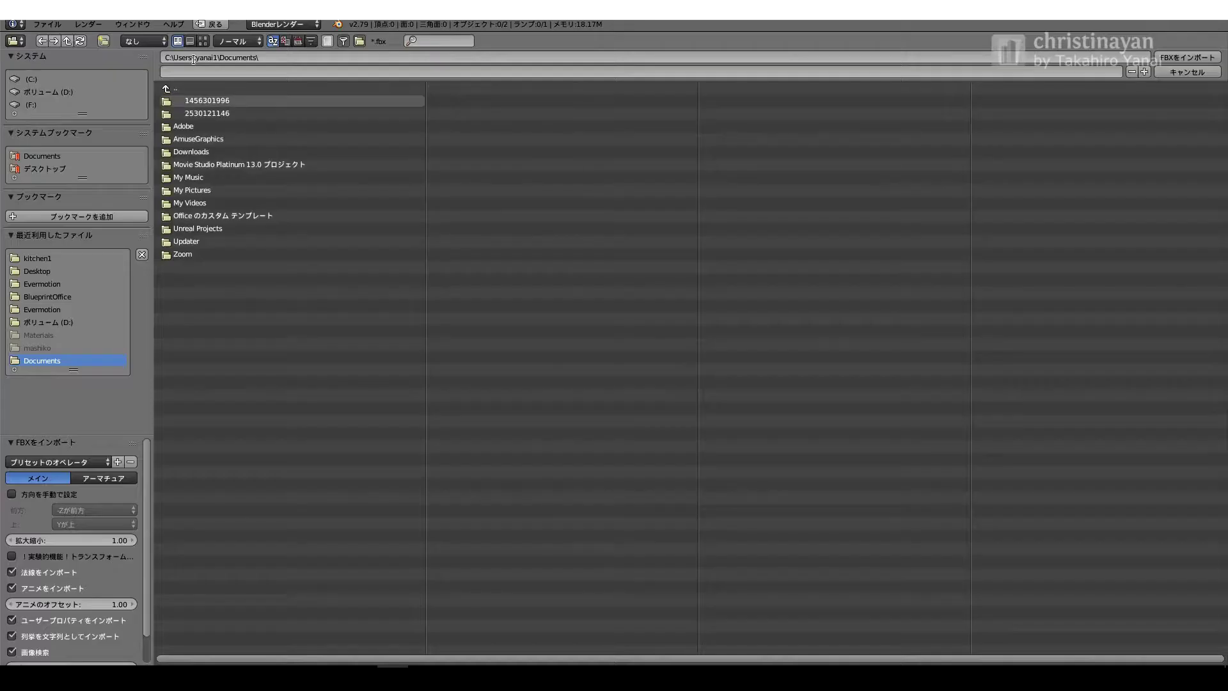
click(210, 100)
click(210, 100)
click(1183, 57)
key(n)
right_click(563, 309)
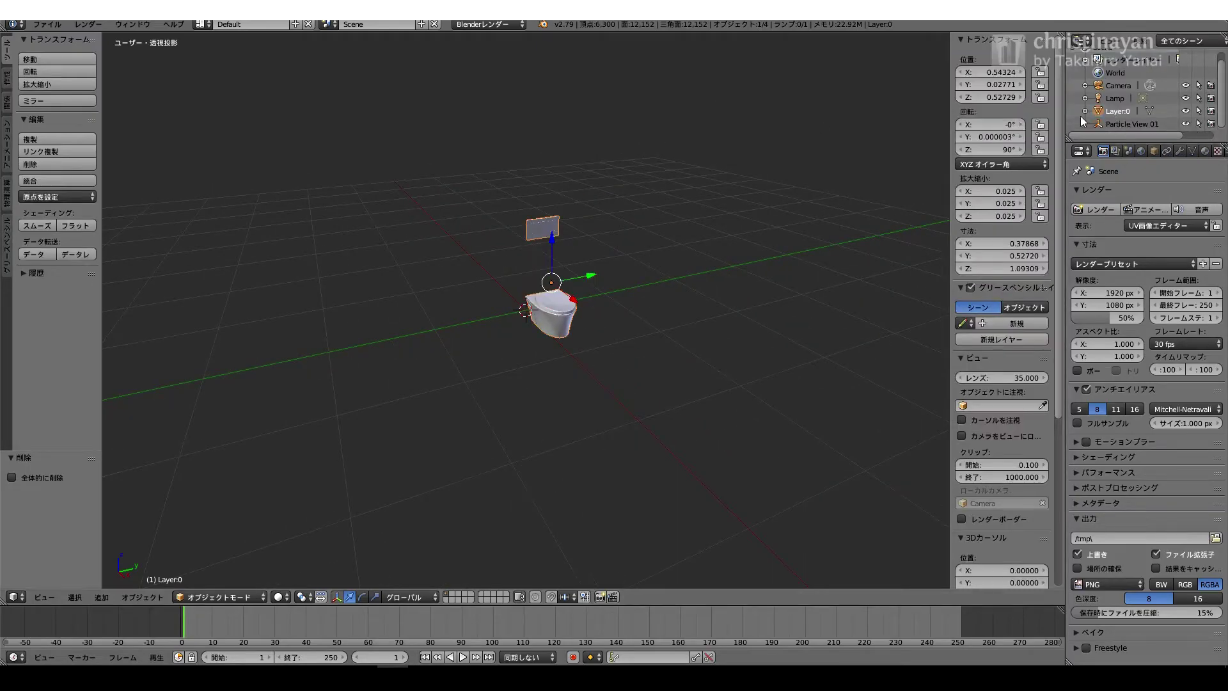
- Delete the Particle View 01 object and switch the 3D view to orthographic projection
click(1121, 123)
key(x)
click(546, 275)
key(KP_5)
- Save the scene as Toilet1.blend in the Toilet1 folder
key(ctrl+s)
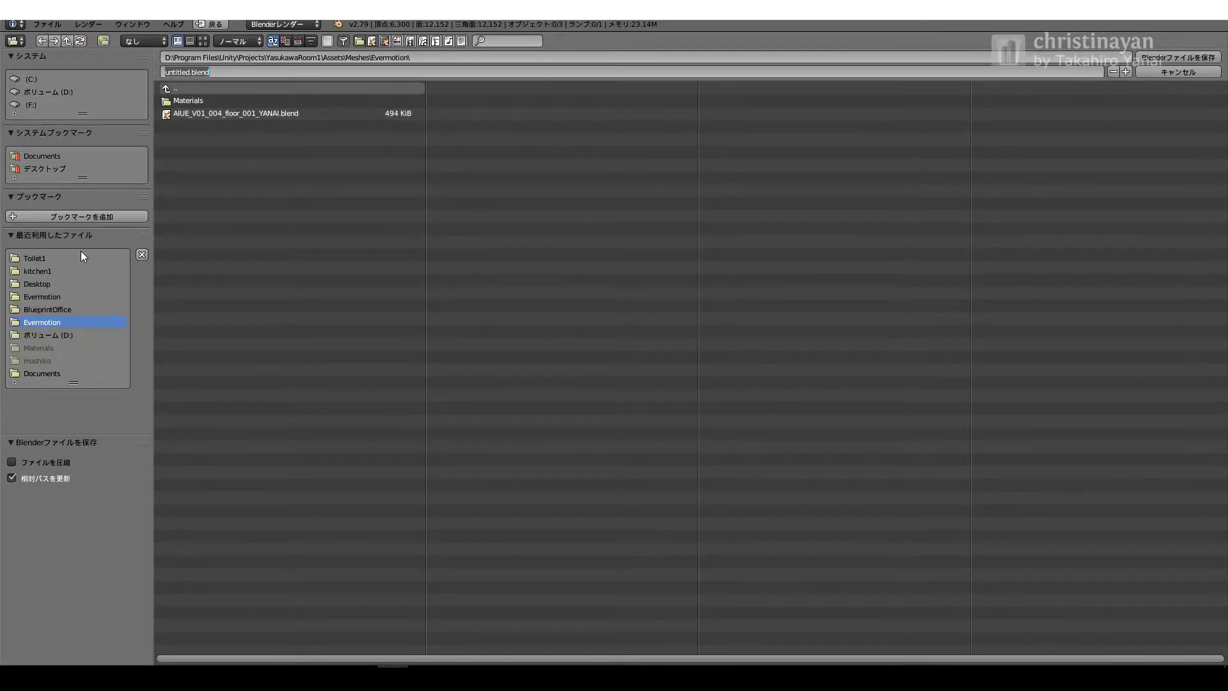
click(35, 258)
click(190, 72)
text(To)
key(Return)
- Edit the toilet mesh and delete a connected part of the flush plate floating above the toilet
middle_drag(562, 209, 433, 107)
scroll(433, 106, up, 3)
right_click(435, 105)
key(Tab)
key(a)
right_click(447, 86)
key(ctrl+KP_Add)
key(ctrl+KP_Add)
key(ctrl+KP_Add)
key(ctrl+KP_Add)
key(ctrl+KP_Add)
key(ctrl+KP_Add)
key(ctrl+KP_Add)
key(ctrl+KP_Add)
key(x)
click(469, 201)
- Delete the remaining connected part of the flush plate above the toilet
right_click(515, 71)
key(ctrl+KP_Add)
key(ctrl+KP_Add)
key(ctrl+KP_Add)
key(x)
click(470, 212)
- Select the rounded bowl protruding beneath the toilet by growing the selection and delete its faces
right_click(521, 342)
key(ctrl+KP_Add)
key(ctrl+KP_Add)
key(ctrl+KP_Add)
key(ctrl+KP_Add)
key(ctrl+KP_Add)
middle_drag(509, 467, 518, 428)
scroll(519, 428, up, 4)
right_click(533, 489)
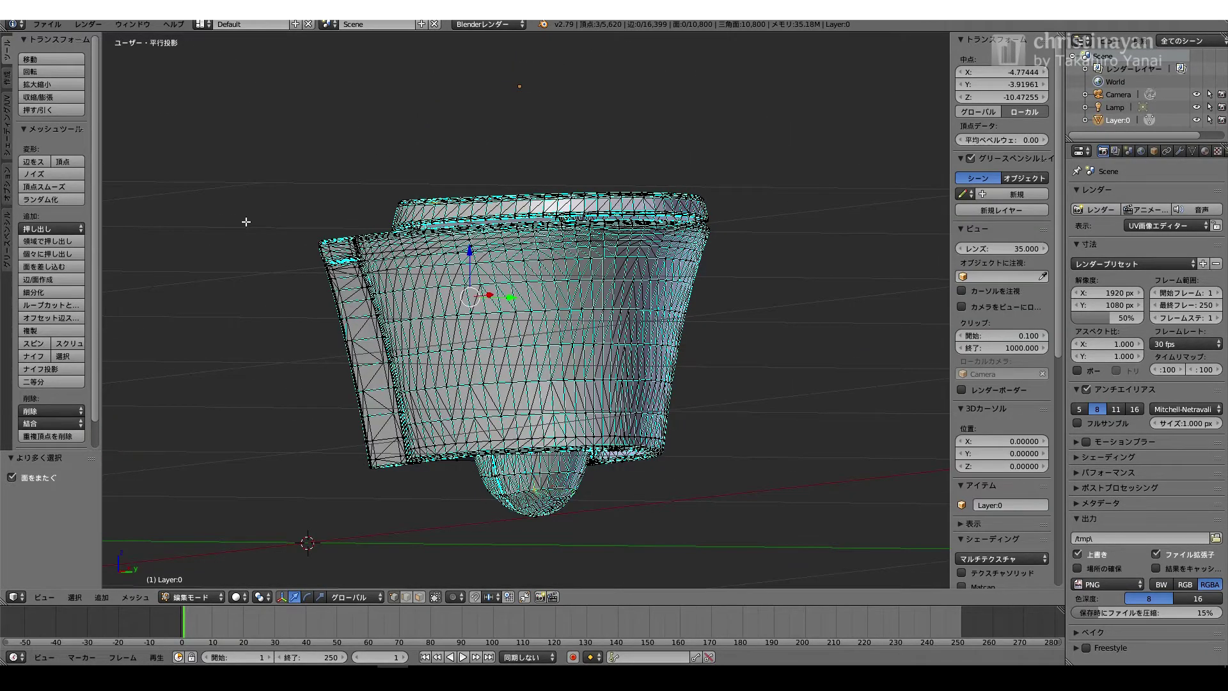
key(ctrl+KP_Add)
key(ctrl+KP_Add)
key(ctrl+KP_Add)
key(ctrl+KP_Add)
key(ctrl+KP_Add)
key(ctrl+KP_Add)
key(ctrl+KP_Add)
key(ctrl+KP_Add)
middle_drag(246, 222, 505, 350)
key(x)
click(493, 349)
- Separate the raised bar and its small side piece on the toilet lid into their own object and return to object mode
scroll(505, 349, up, 2)
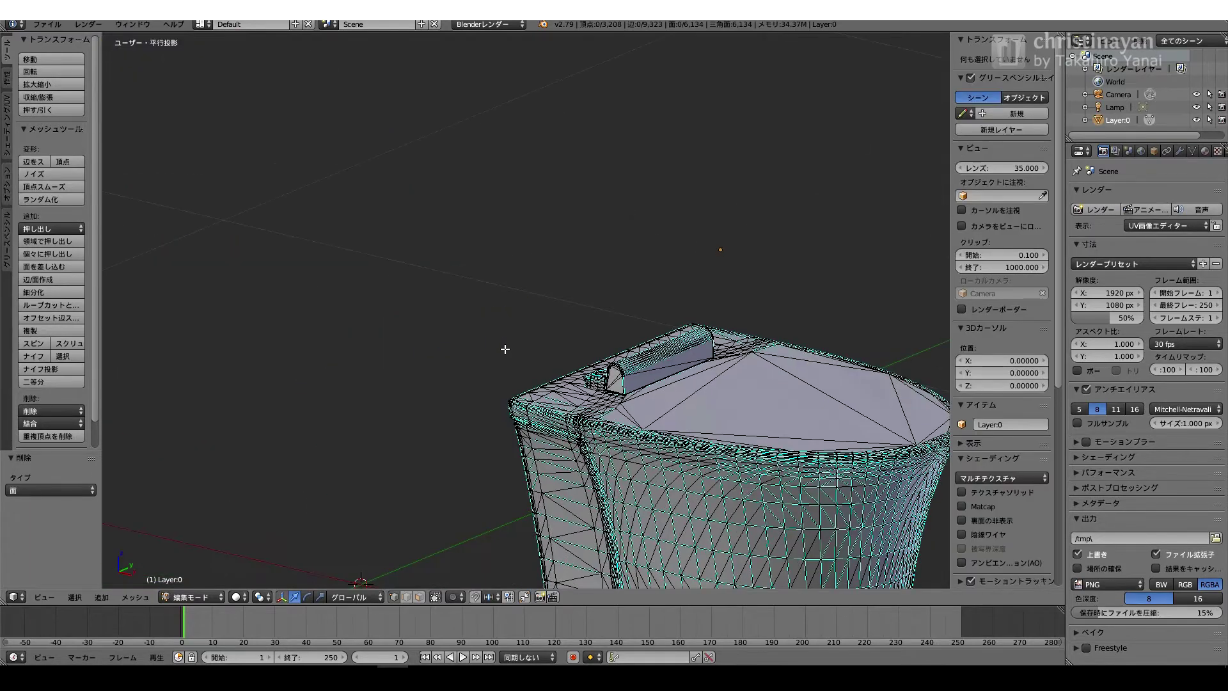
scroll(497, 340, up, 3)
shift+middle_drag(679, 429, 530, 194)
right_click(498, 198)
key(ctrl+KP_Add)
key(ctrl+KP_Add)
key(ctrl+KP_Add)
key(ctrl+KP_Add)
key(ctrl+KP_Add)
right_click(539, 195)
key(ctrl+KP_Add)
key(ctrl+KP_Add)
key(ctrl+KP_Add)
key(ctrl+KP_Add)
key(ctrl+z)
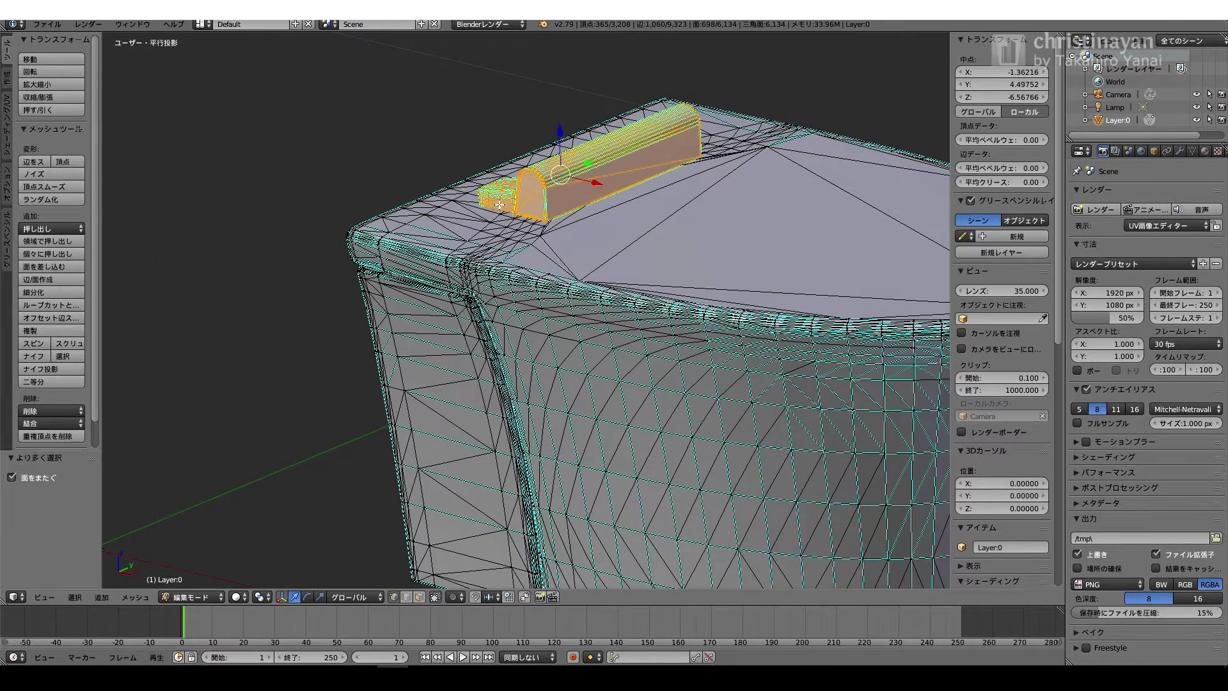
key(p)
click(499, 205)
key(Tab)
- Hide the separated Layer:0.001 object and enlarge the outliner area
click(1125, 130)
scroll(1150, 121, down, 1)
click(1197, 120)
drag(1150, 143, 1150, 274)
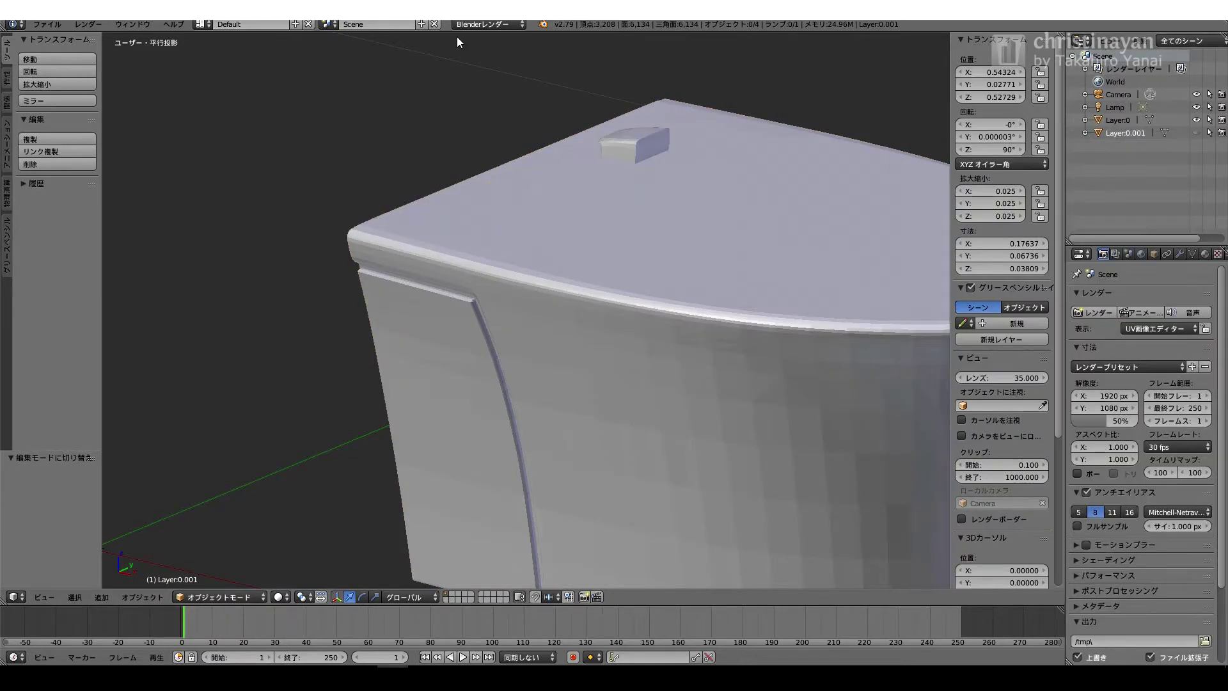
- Switch the render engine to Cycles
click(488, 24)
click(488, 67)
scroll(623, 239, down, 3)
middle_drag(516, 255, 482, 251)
scroll(483, 251, up, 3)
scroll(482, 251, down, 2)
scroll(640, 224, down, 2)
- Show the separated lid bar again and apply rotation and scale to both toilet objects
key(ctrl+a)
click(710, 250)
click(1197, 133)
key(ctrl+a)
click(831, 197)
click(1106, 134)
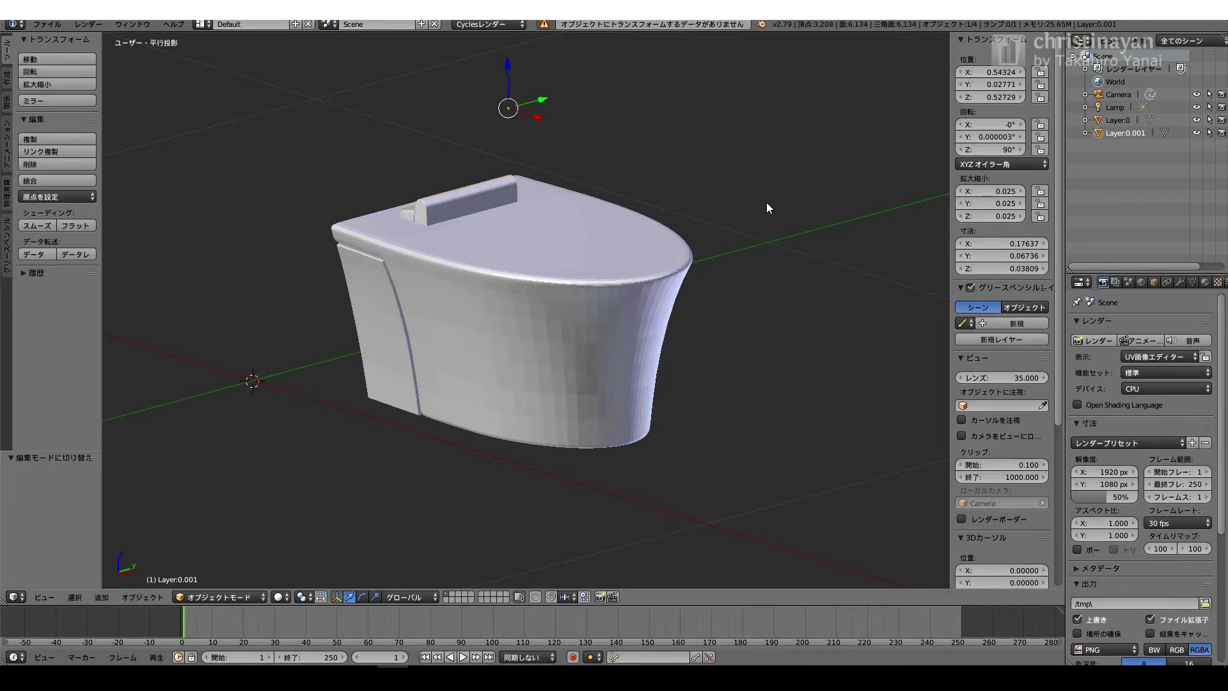
key(ctrl+a)
click(767, 205)
- Undo the last scaling of the toilet body and switch to the front view
scroll(775, 229, down, 4)
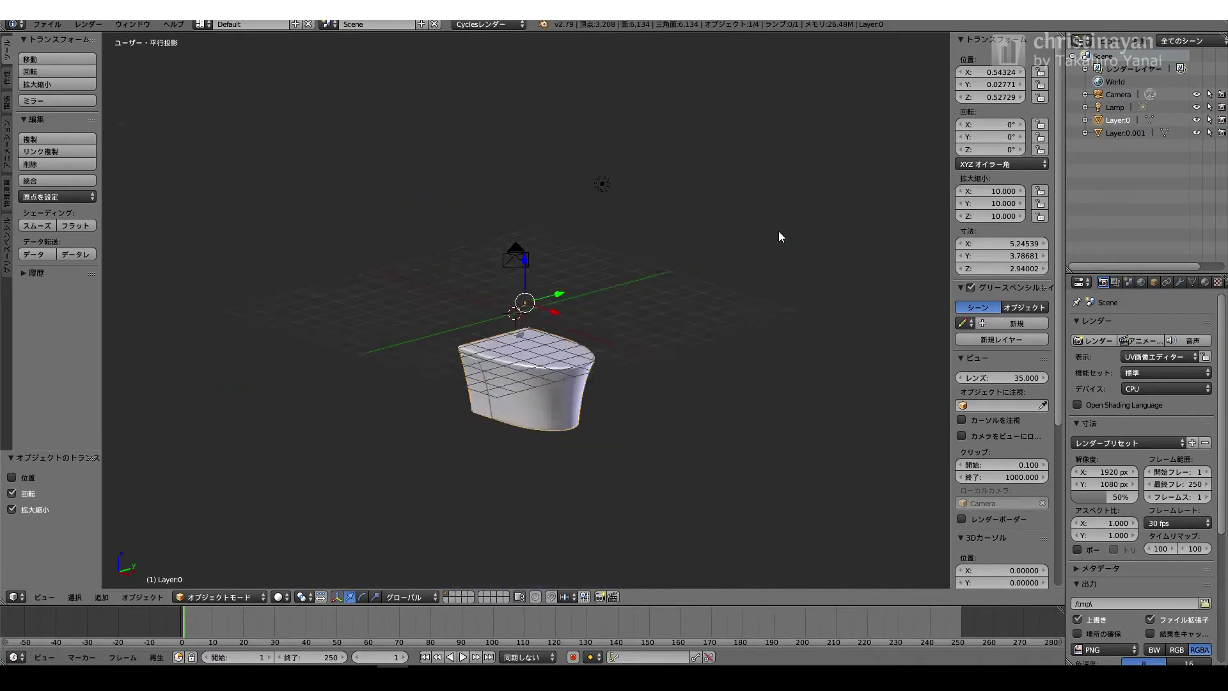
key(KP_1)
key(ctrl+z)
scroll(646, 147, up, 16)
scroll(635, 151, down, 4)
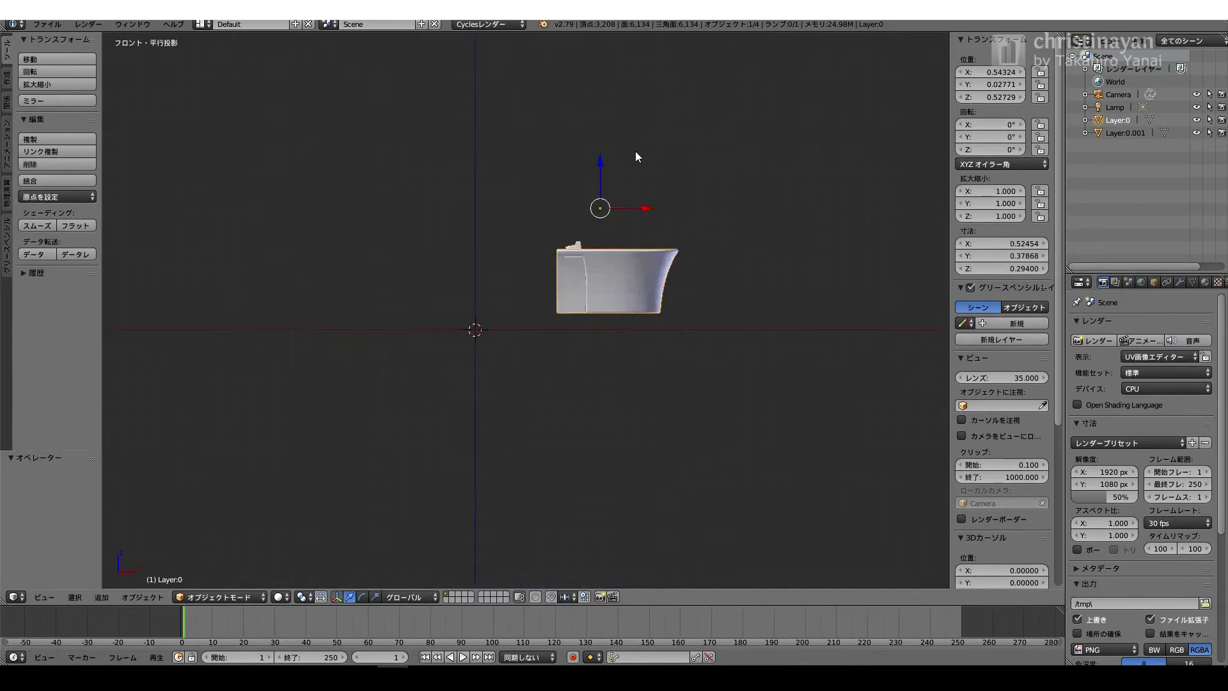
- Move the toilet body and lid bar together so the base stands on the ground, centred on the world origin
scroll(618, 175, up, 4)
shift+middle_drag(618, 175, 594, 234)
shift+click(1116, 134)
drag(650, 130, 651, 169)
scroll(661, 170, up, 2)
drag(746, 137, 532, 131)
drag(495, 91, 495, 90)
drag(537, 136, 340, 137)
- Set the toilet objects' origin to the 3D cursor at the world origin
key(KP_3)
scroll(288, 345, down, 3)
middle_drag(310, 348, 314, 219)
click(142, 597)
click(316, 276)
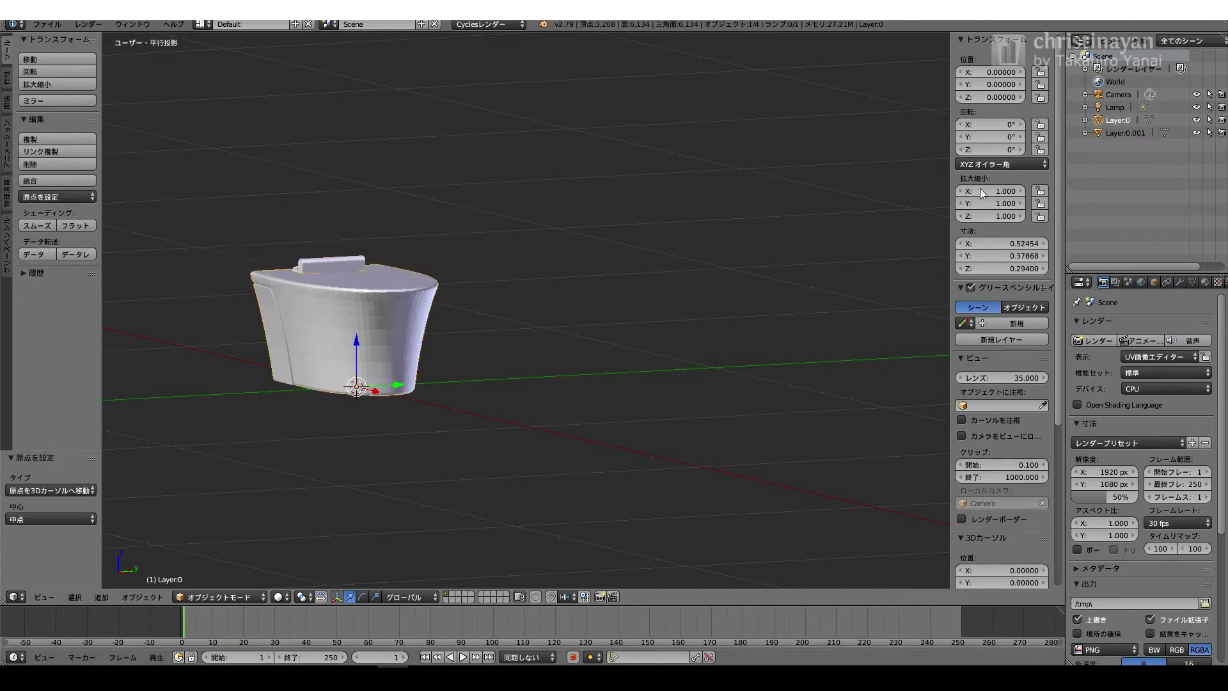
- Try scaling the toilet body on all axes, first to 10 and then to 100
text(10)
key(Return)
scroll(896, 234, down, 11)
drag(987, 190, 988, 216)
text(100)
key(Return)
scroll(711, 229, down, 3)
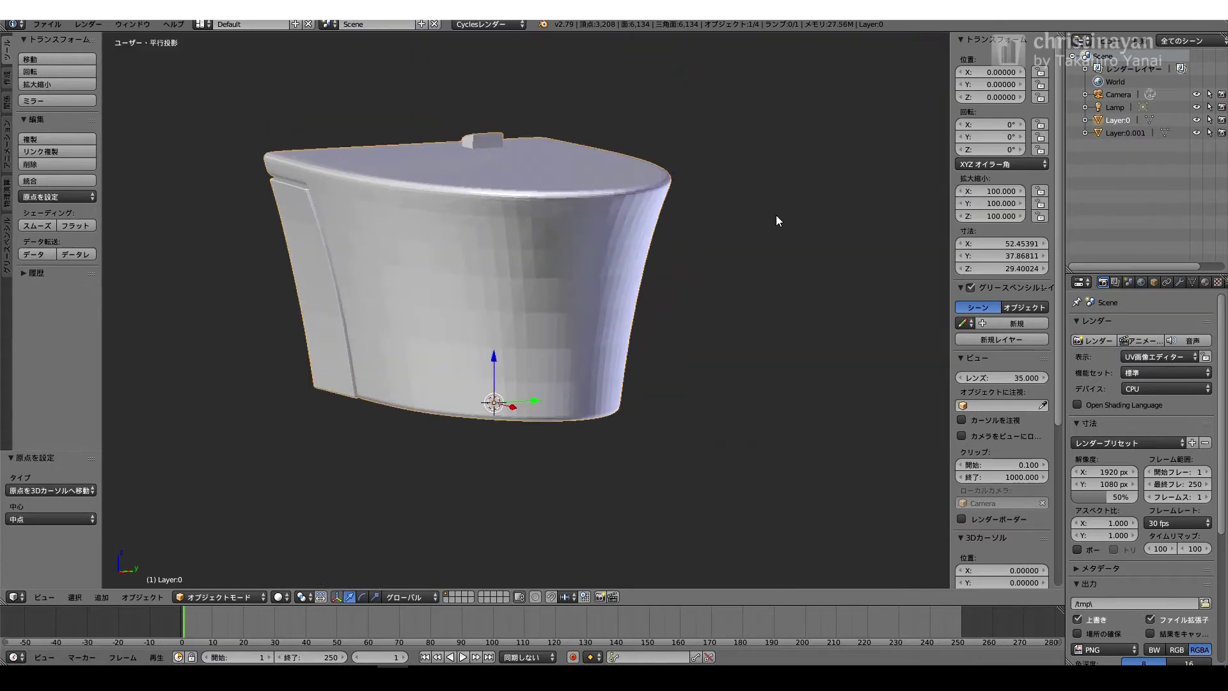
- Try a scale of 50 on all axes for the toilet body
drag(998, 193, 998, 216)
text(50)
key(Return)
scroll(579, 395, up, 3)
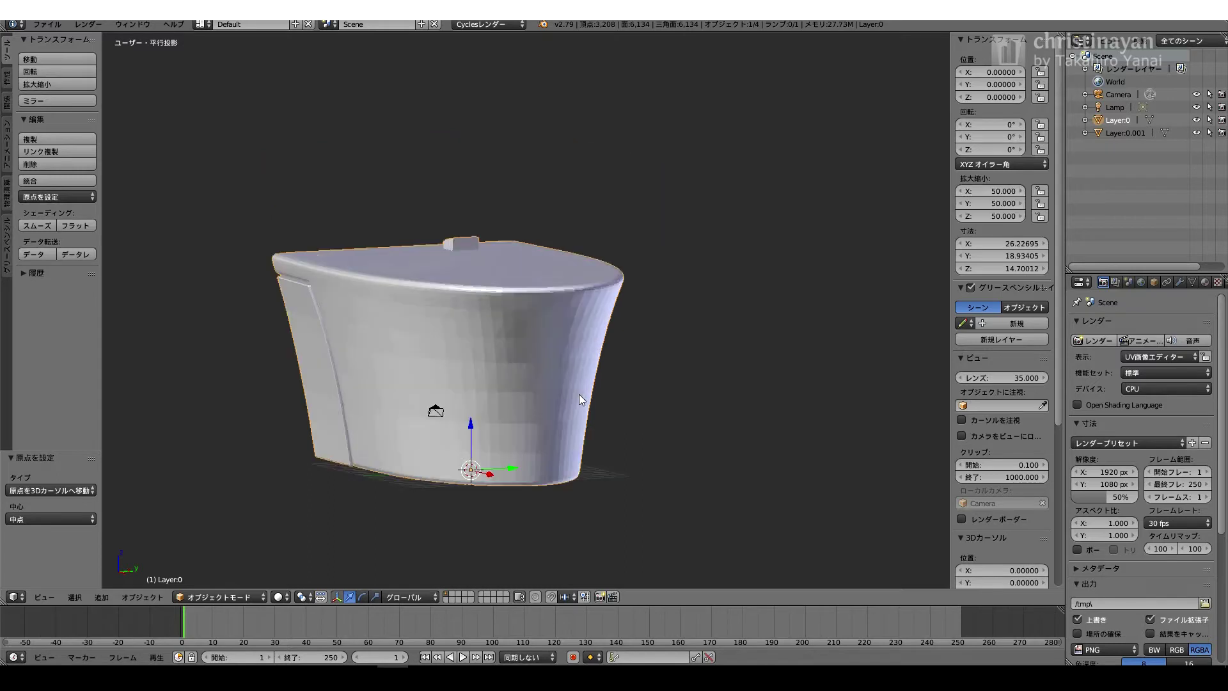
- Set the scale of both the toilet body and the lid bar to 60 on all axes
text(60)
key(Return)
click(1140, 131)
drag(1002, 195, 1002, 217)
text(60)
key(Return)
- Set the scale of the toilet body and the lid bar to 70 on all axes
click(1113, 121)
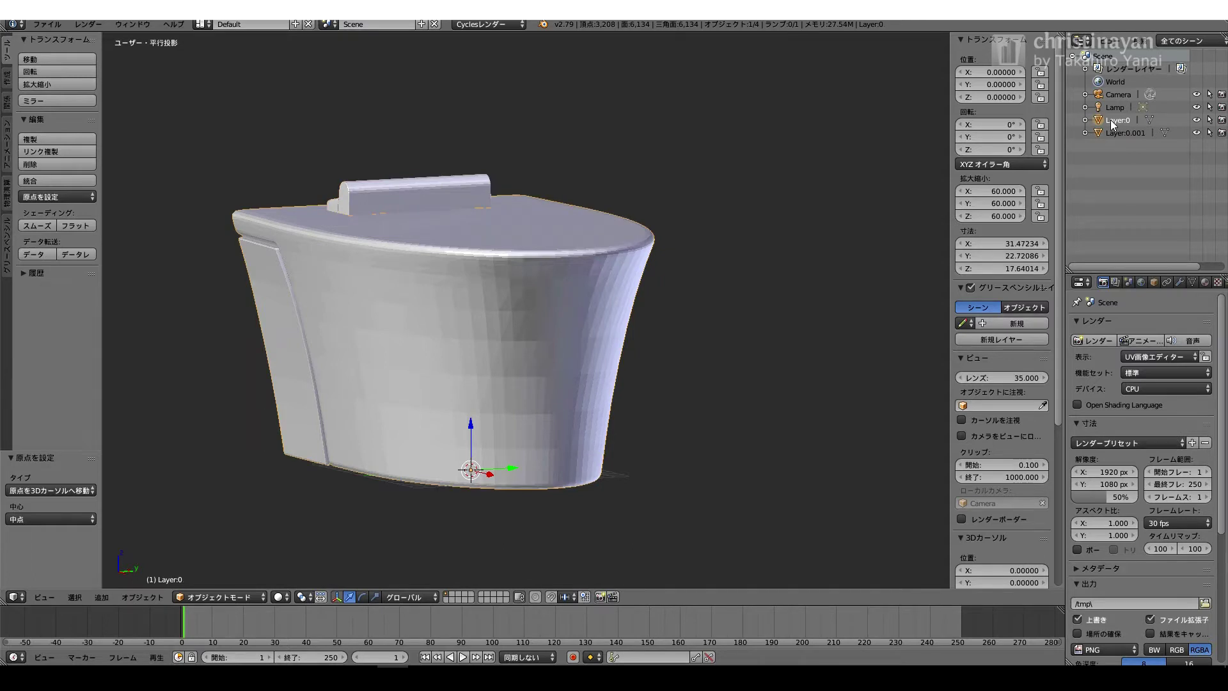
drag(1008, 192, 1008, 216)
text(70)
key(Return)
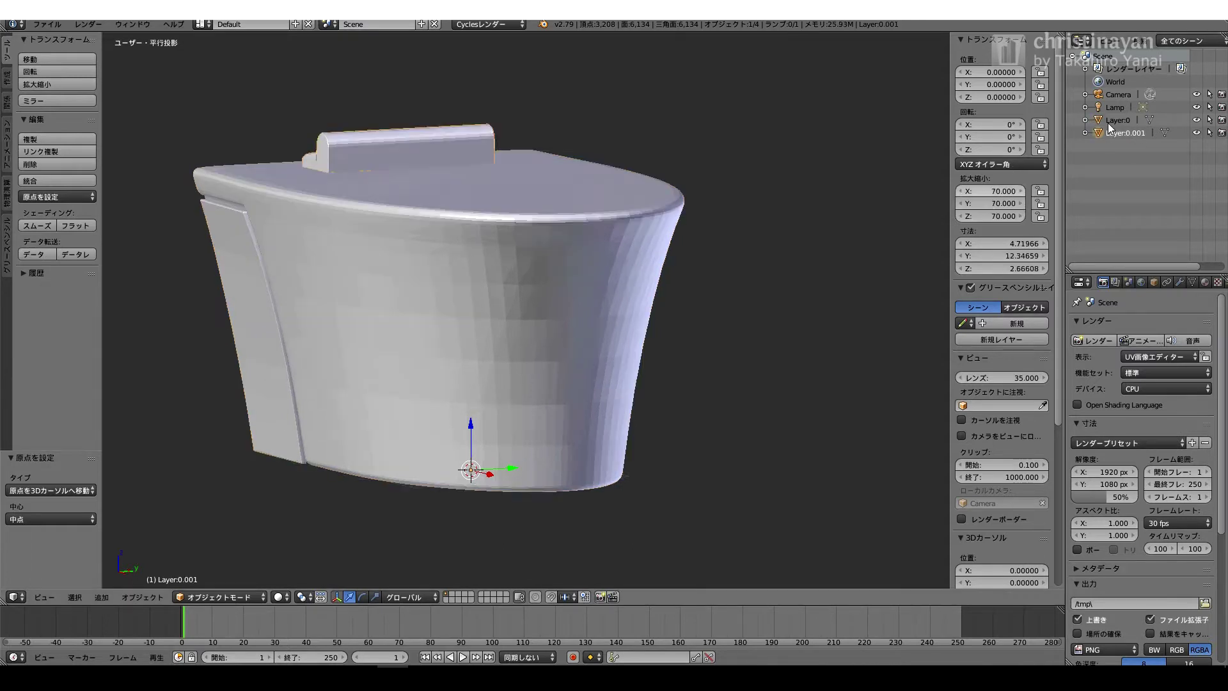
click(1110, 121)
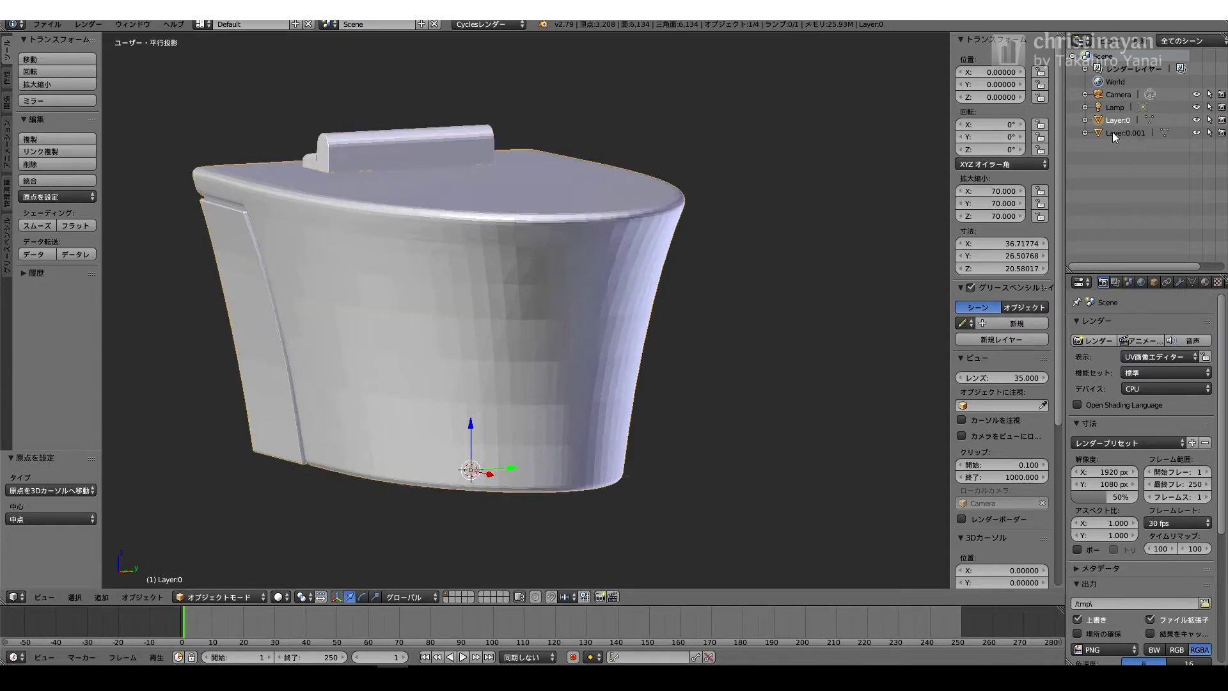
- Try scaling the toilet body to 80 on all axes, then undo that change
drag(999, 211, 1002, 189)
text(80)
key(Return)
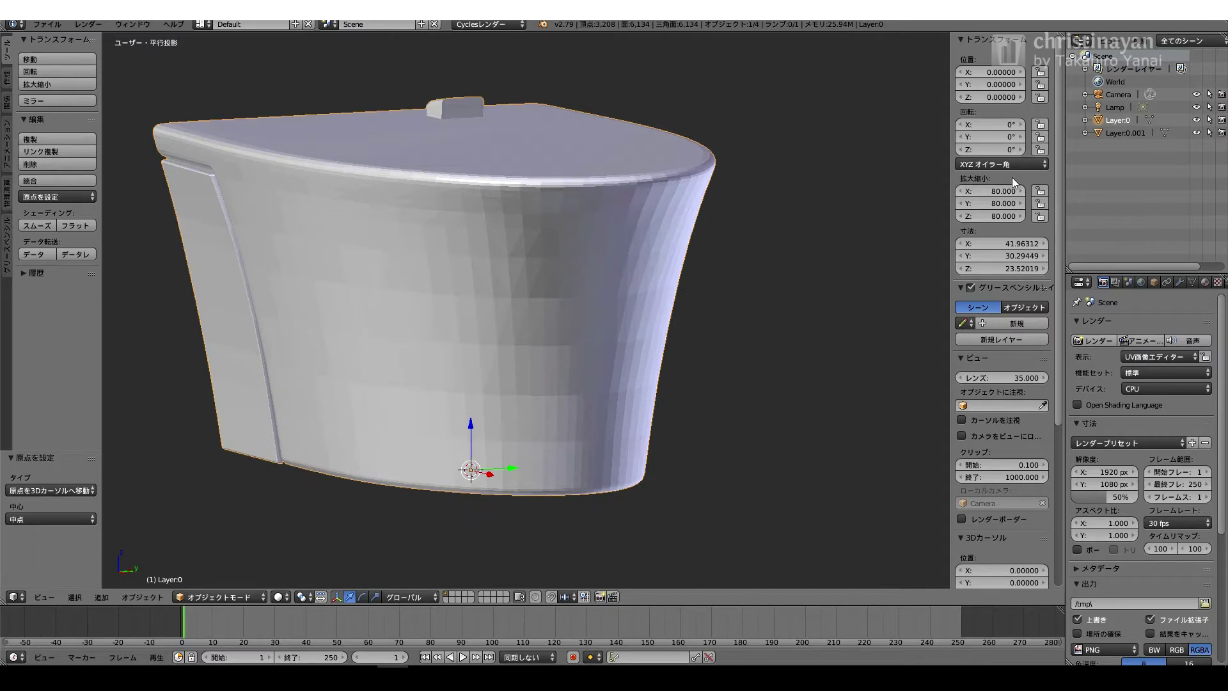
key(ctrl+z)
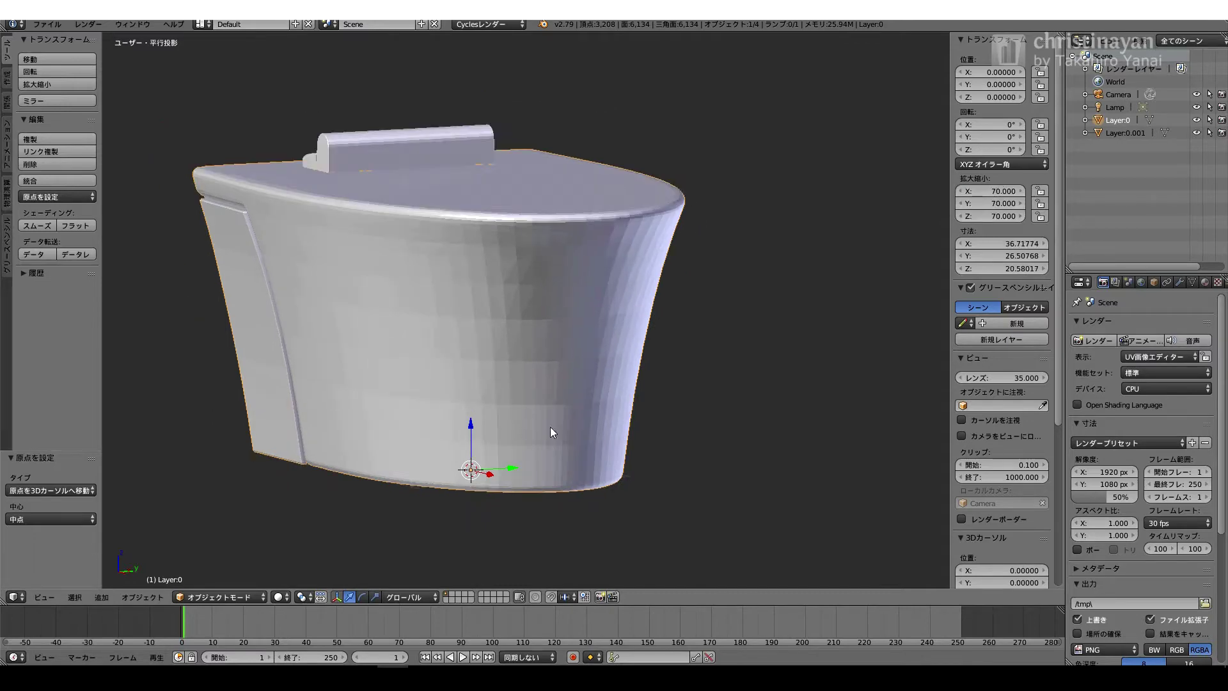
- Inspect the toilet body's mesh in edit mode and return to object mode
key(Tab)
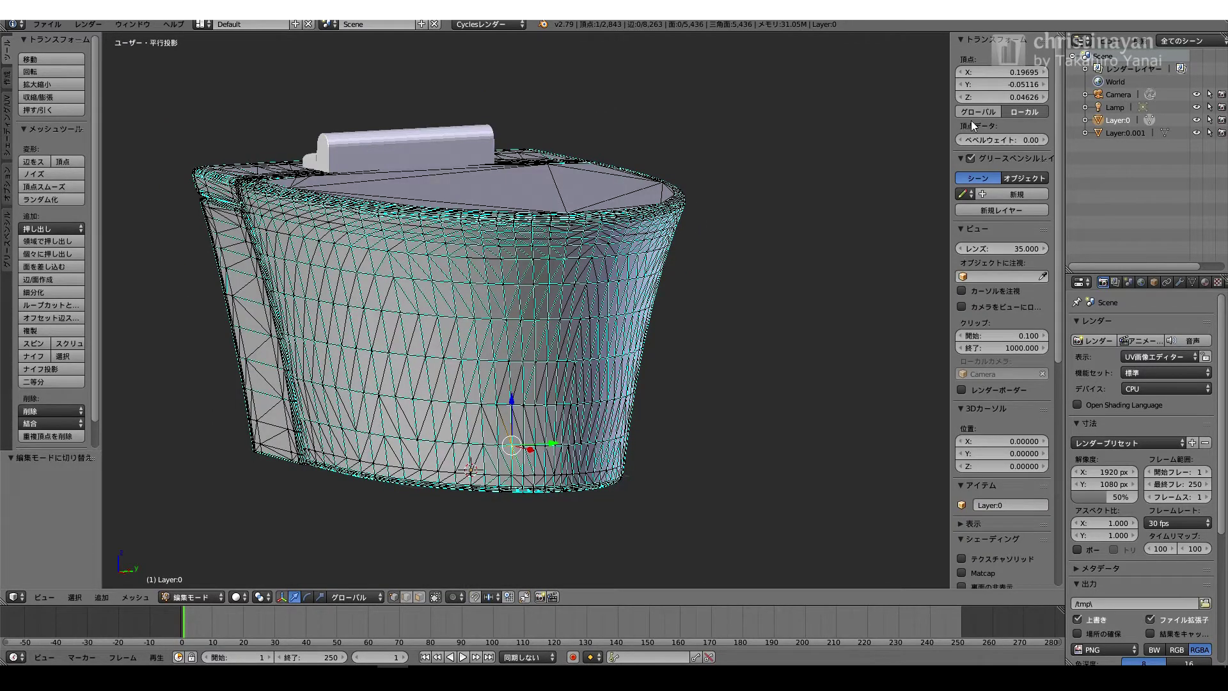
key(Tab)
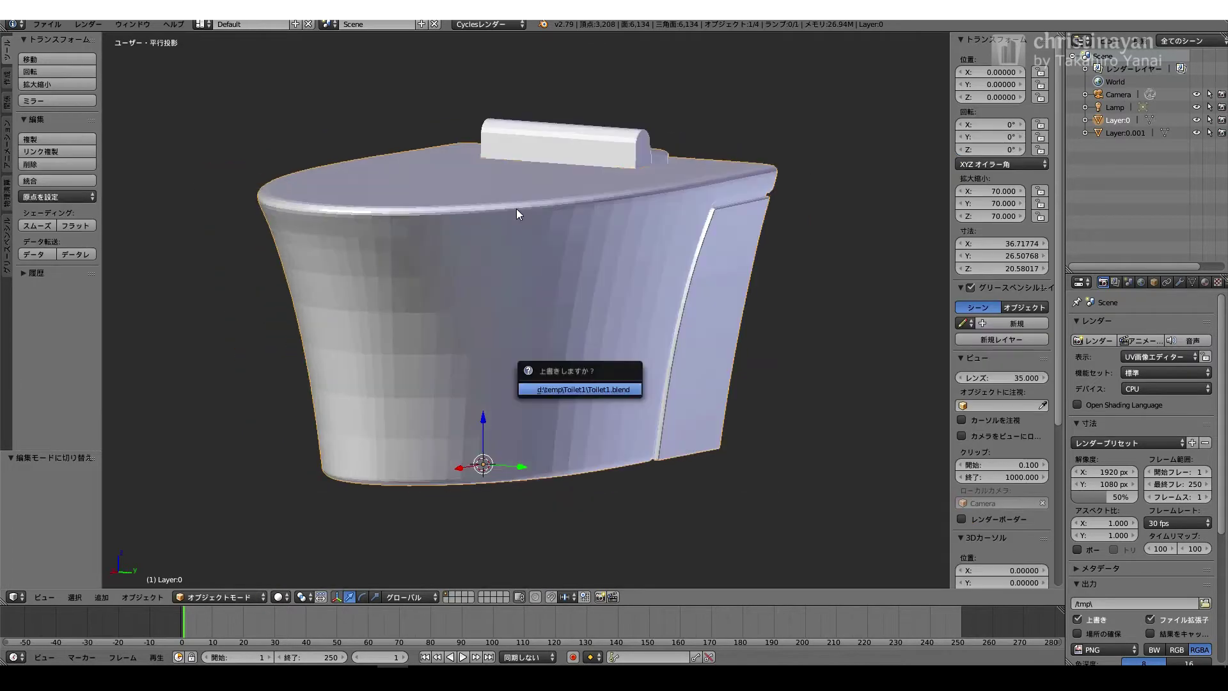
- Turn the second 3D view into a UV/Image editor and change where renders are displayed
click(729, 597)
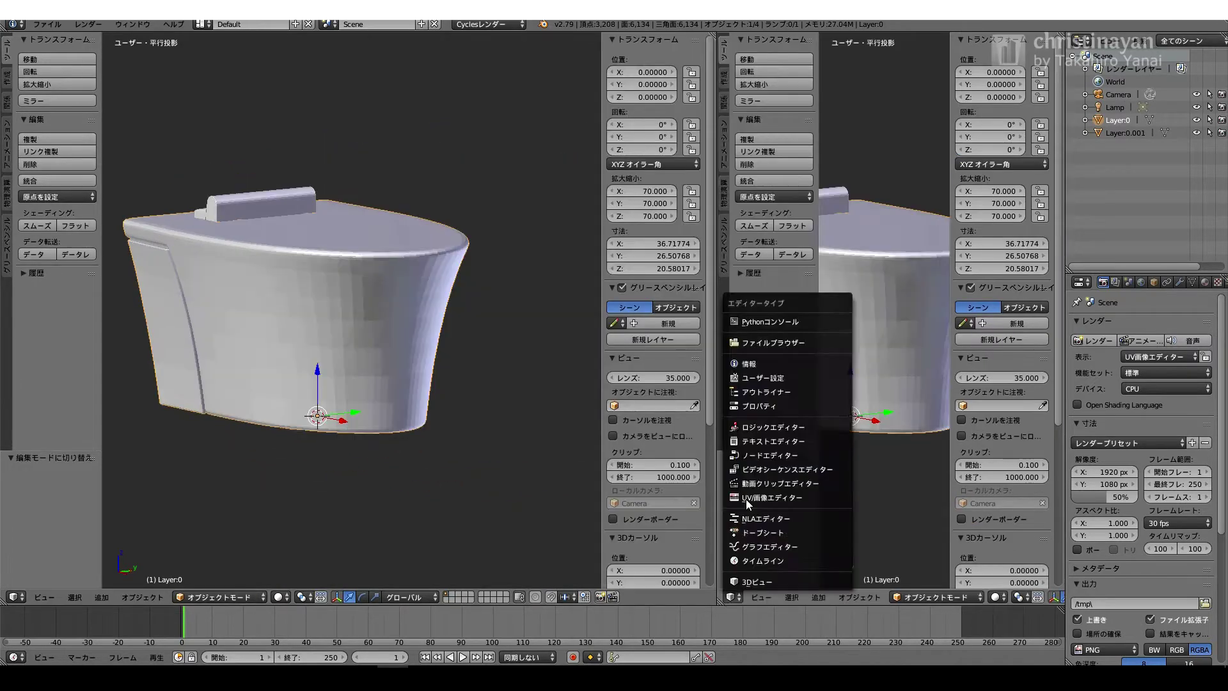
click(746, 497)
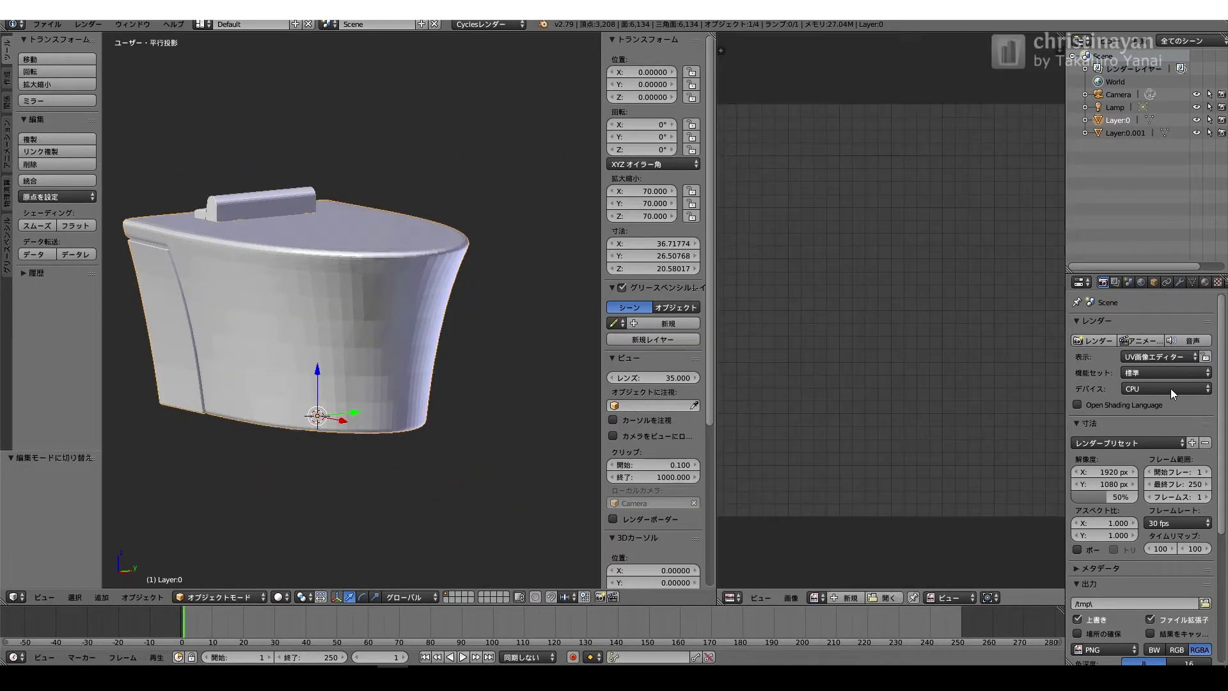
click(1164, 356)
click(1146, 345)
- Examine the toilet body's assigned materials and its shape from the front
click(1205, 282)
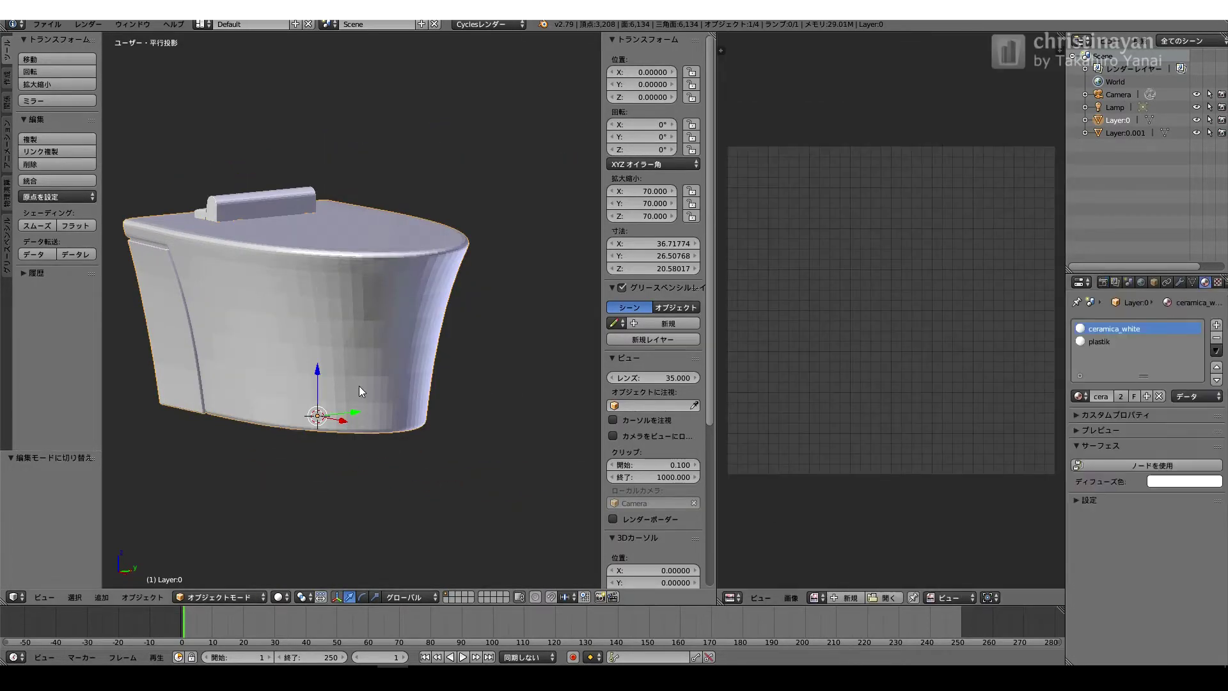
middle_drag(360, 388, 386, 421)
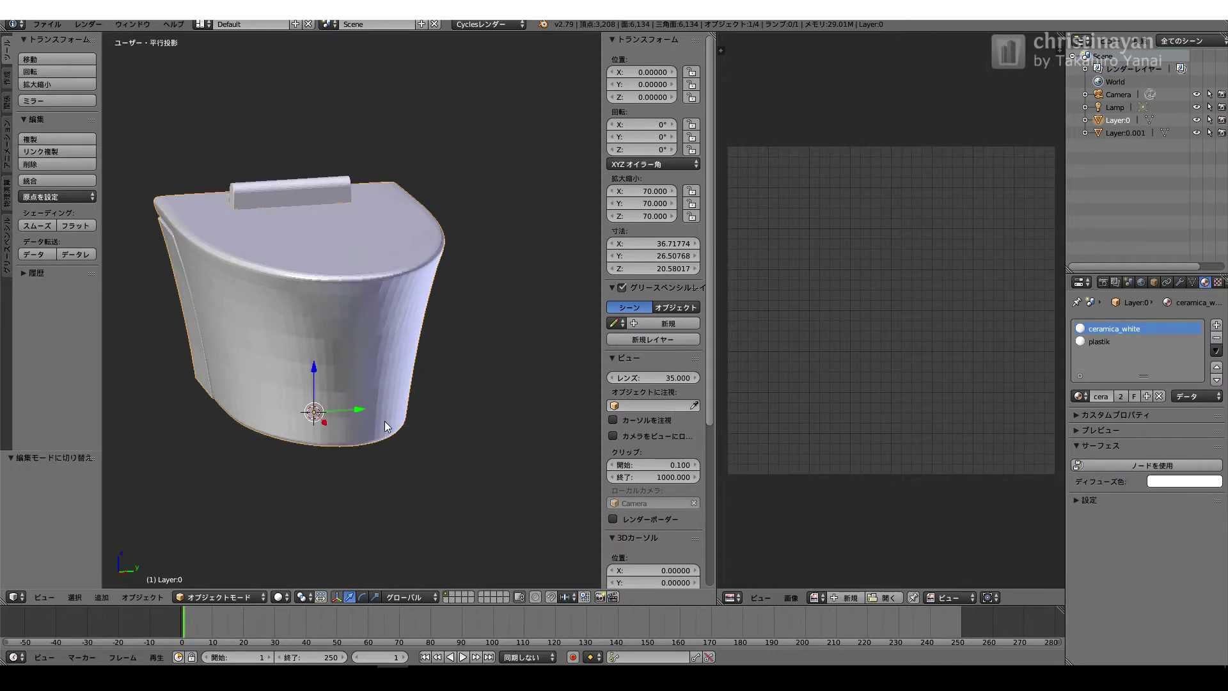
middle_drag(243, 440, 237, 440)
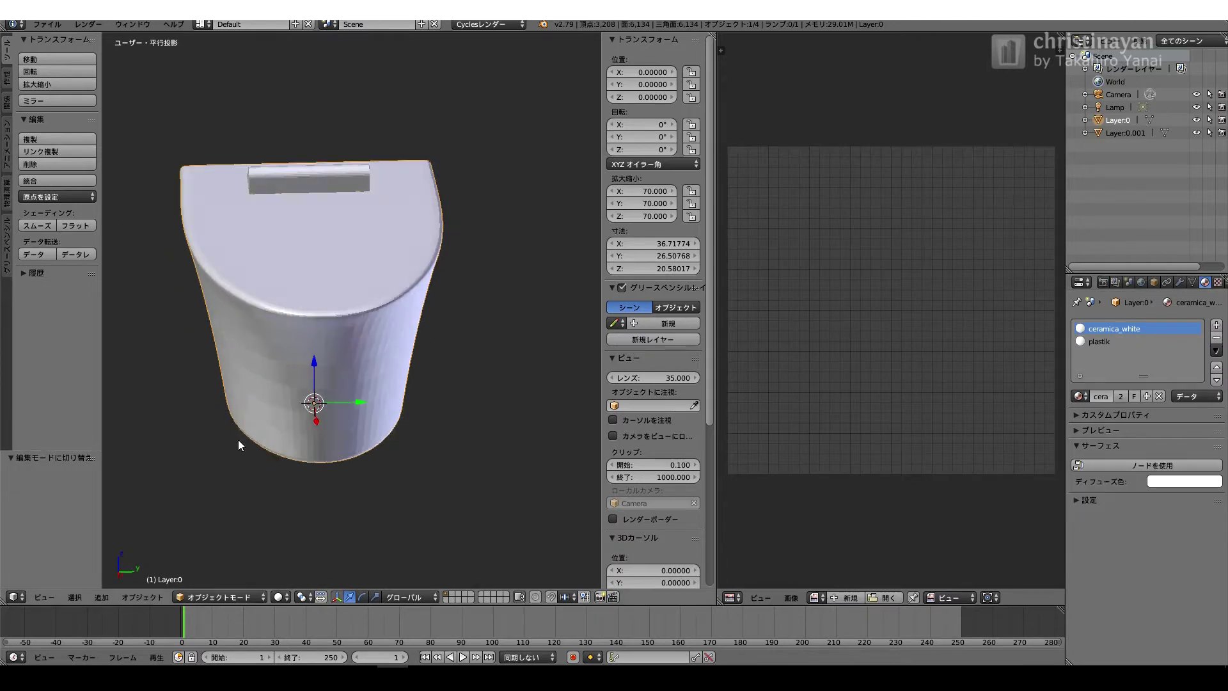
- Add a Bezier curve and place it at the toilet's front rim, at about X 20.3 and Z 3
click(6, 80)
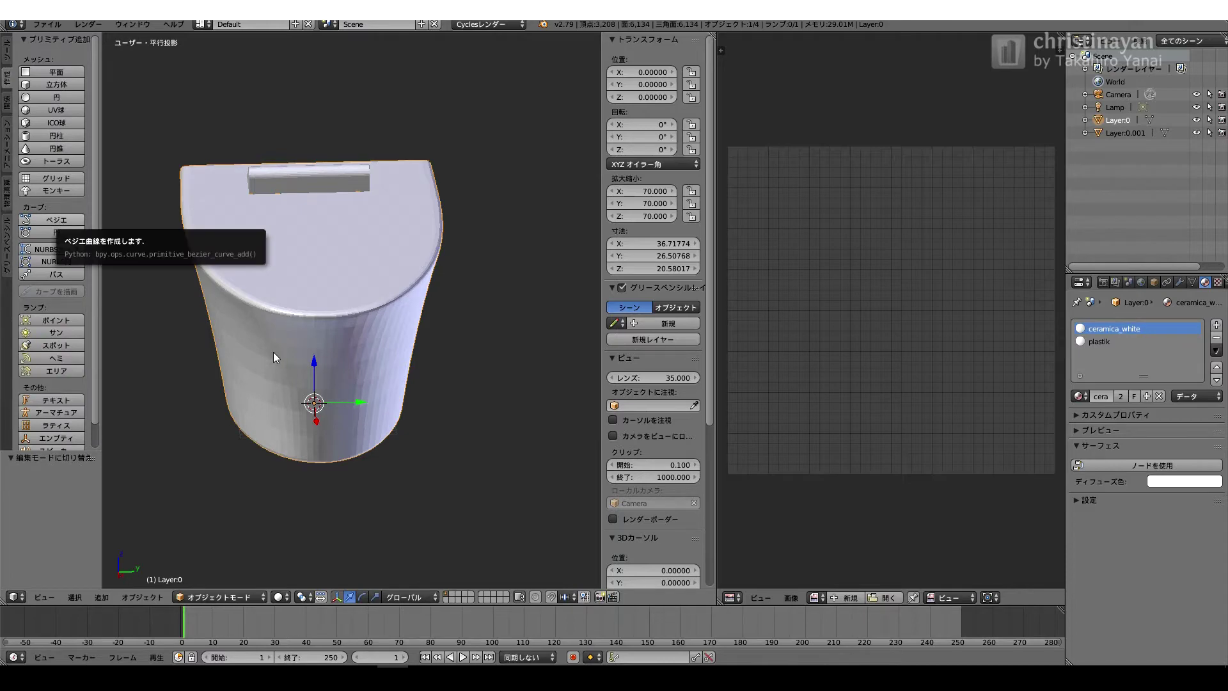
click(53, 220)
key(ctrl+KP_7)
scroll(378, 263, down, 1)
drag(385, 279, 551, 279)
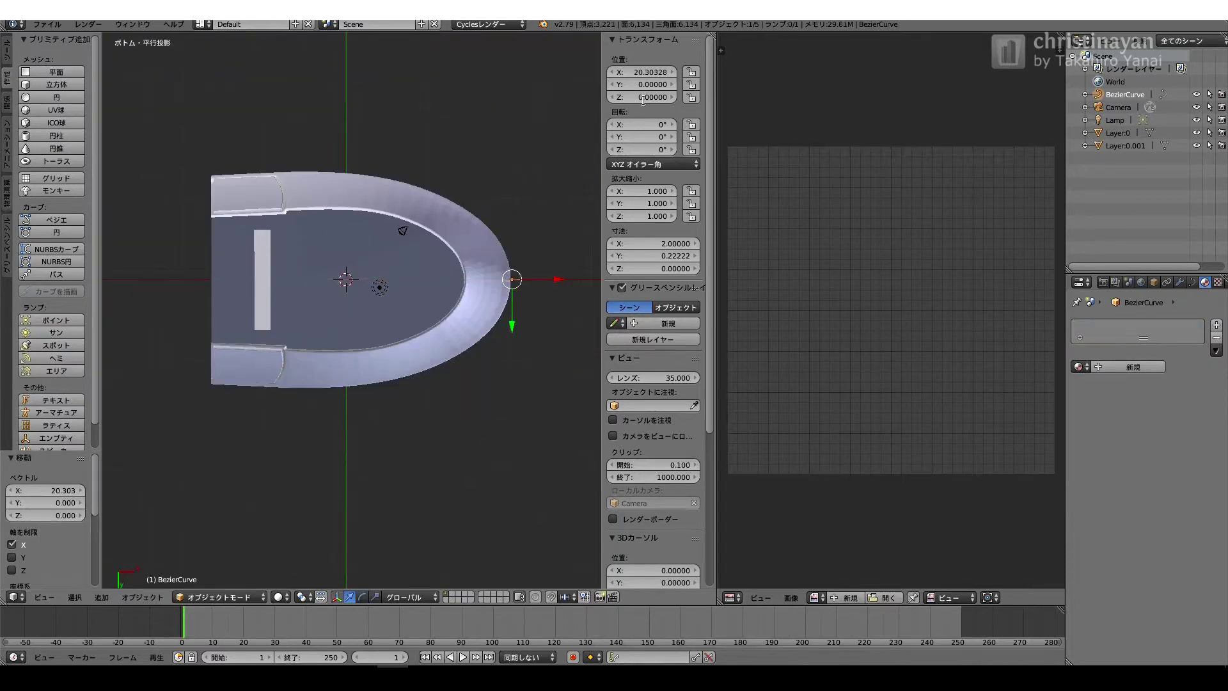
text(3)
key(Return)
- Edit the Bezier curve and move its inner end point about 4.5 units along Y
scroll(386, 214, up, 5)
key(Tab)
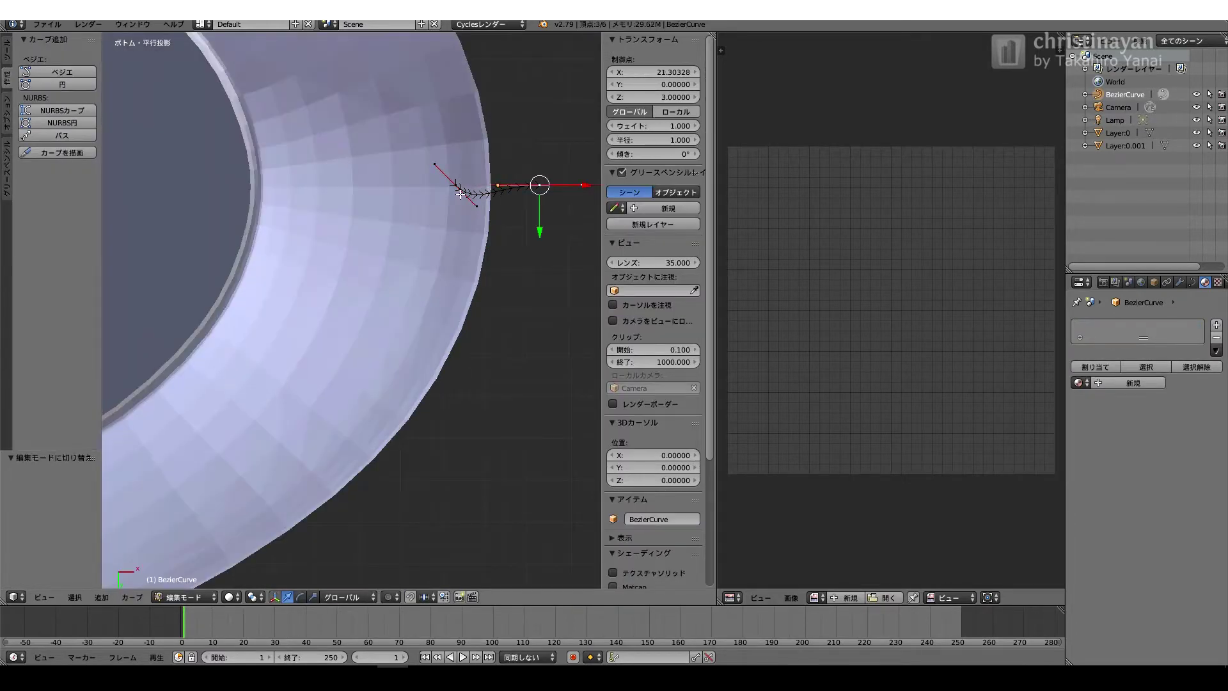
drag(459, 231, 490, 421)
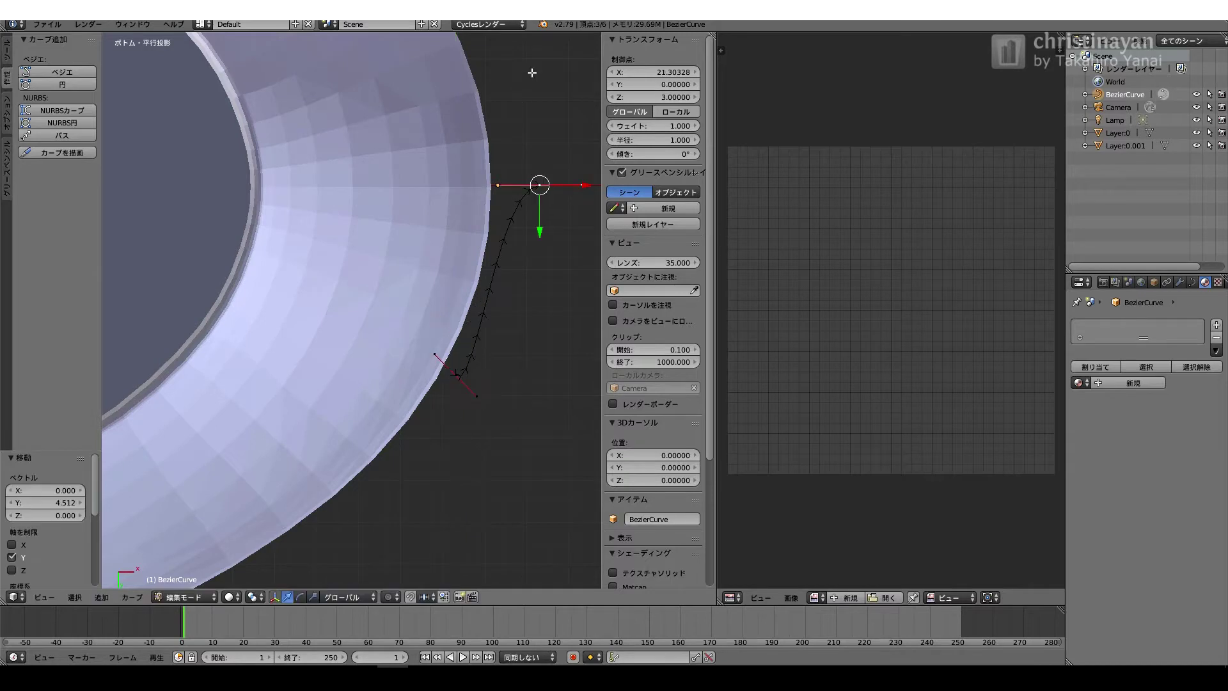
- Extrude the curve's front end point to X 0, Y about 15.5 beside the toilet
key(e)
scroll(397, 230, down, 4)
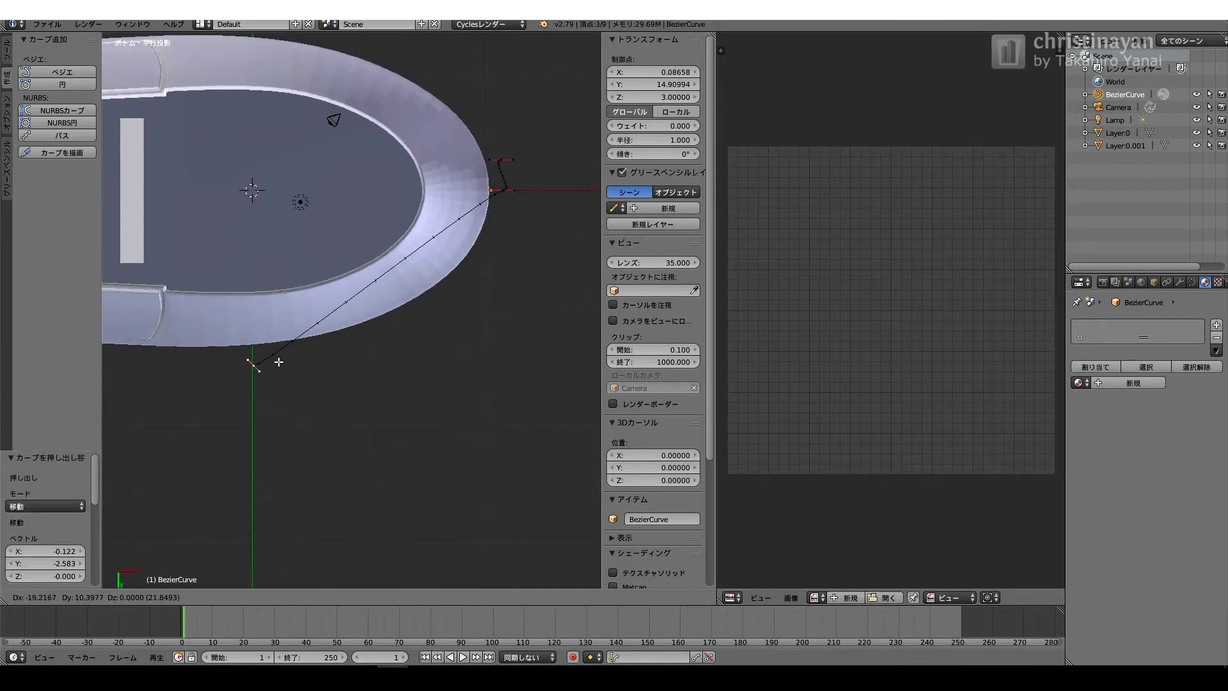
click(245, 370)
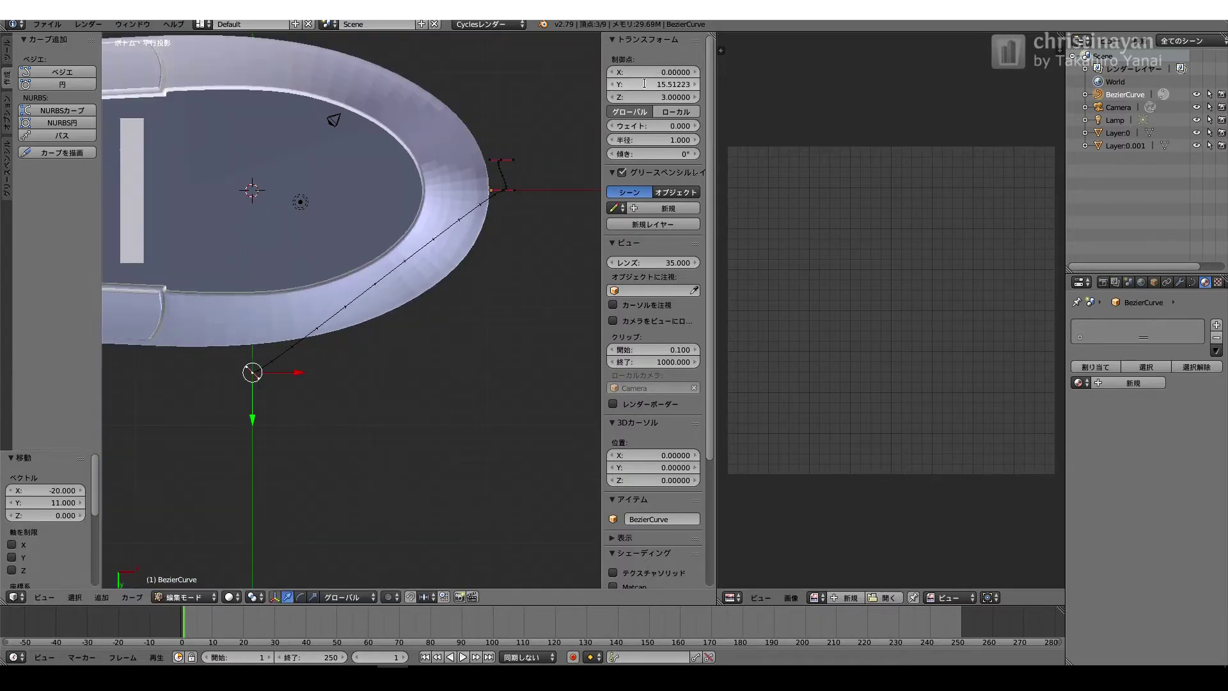
- Set the curve's opposite end point to X 0 and Y -5
scroll(453, 174, down, 2)
right_click(454, 204)
click(654, 73)
text(0)
key(Tab)
text(-5)
key(Return)
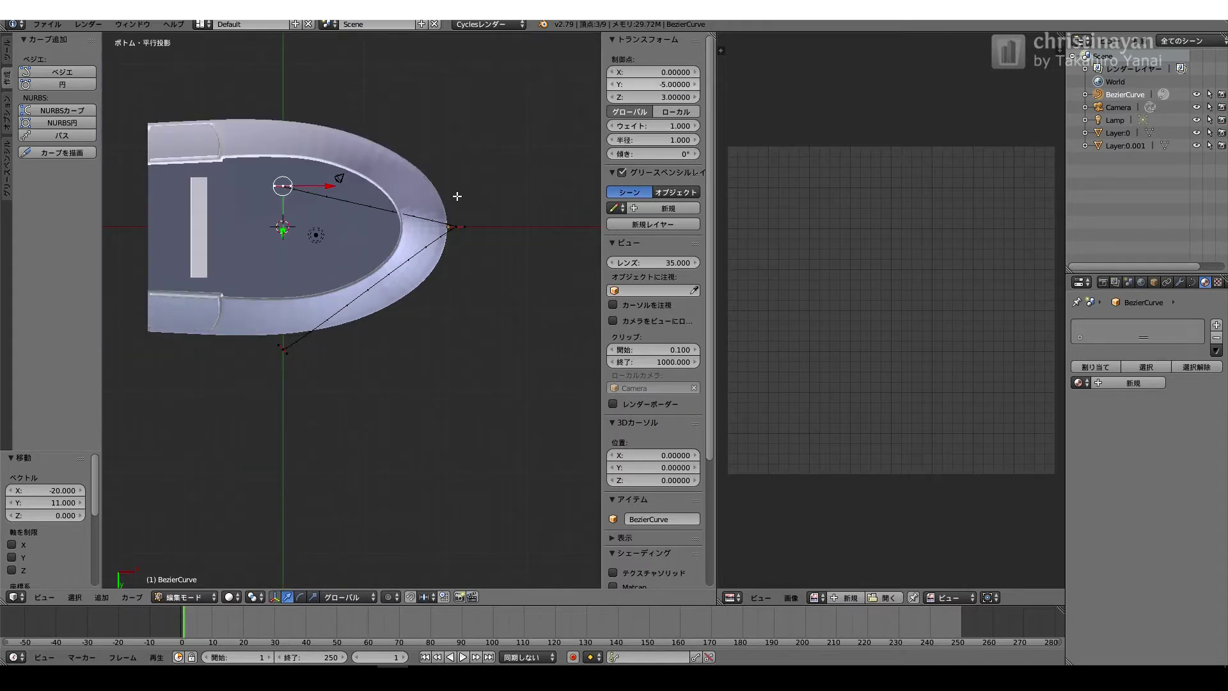
- Extrude the end point at Y 15 by 9 units along negative X beside the toilet
scroll(237, 353, up, 4)
right_click(216, 403)
scroll(353, 307, up, 2)
shift+middle_drag(217, 403, 338, 258)
scroll(332, 274, down, 7)
key(ctrl+KP_1)
scroll(345, 336, up, 4)
key(e)
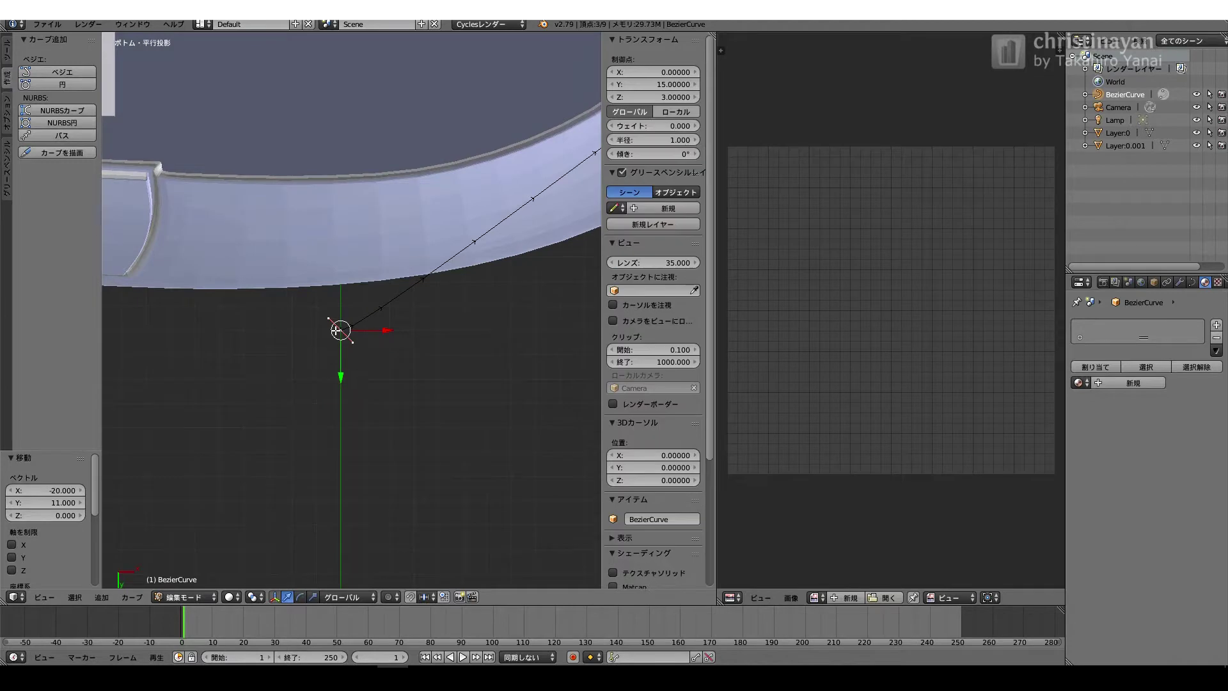
click(117, 333)
- Extrude the end point at Y -15 by 8 units along negative X, mirroring the other side
scroll(345, 299, down, 4)
scroll(328, 302, up, 4)
scroll(326, 301, down, 4)
shift+middle_drag(326, 302, 357, 488)
right_click(376, 154)
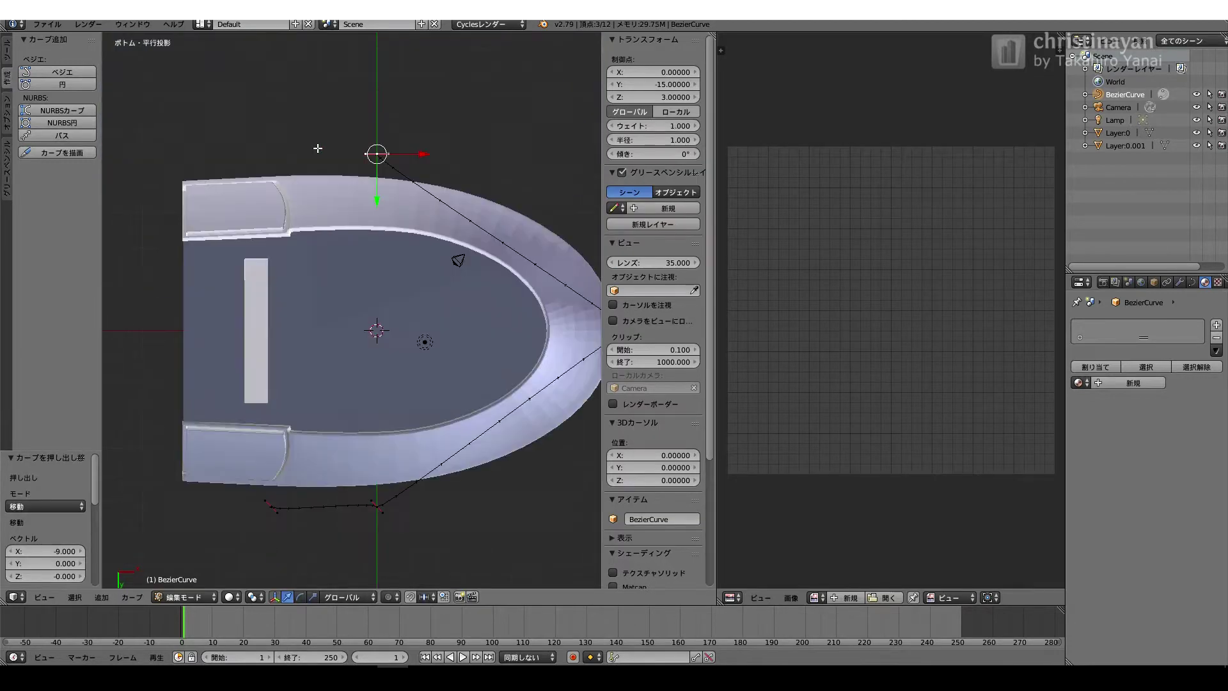
key(e)
click(312, 155)
- Select the control point at the toilet's front and set its X to 22, after trying 21 and 20
shift+middle_drag(404, 126, 151, 83)
scroll(395, 288, up, 6)
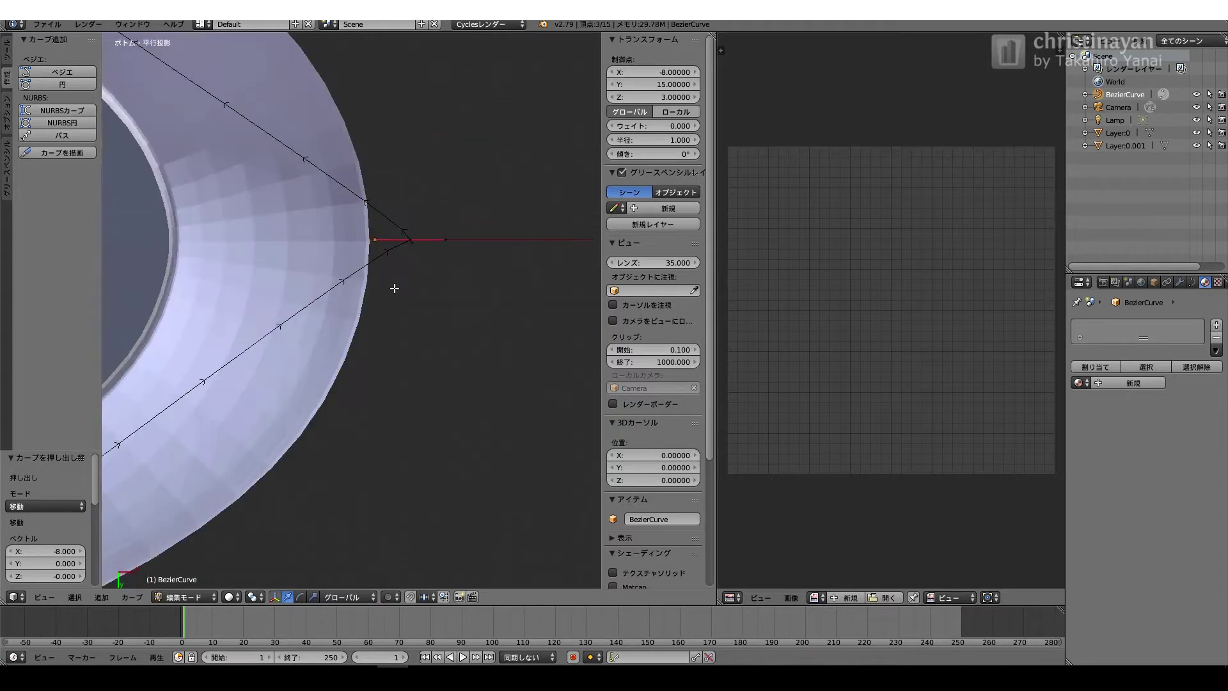
shift+middle_drag(394, 288, 411, 339)
right_click(393, 290)
right_click(428, 290)
double_click(653, 72)
text(21)
key(Return)
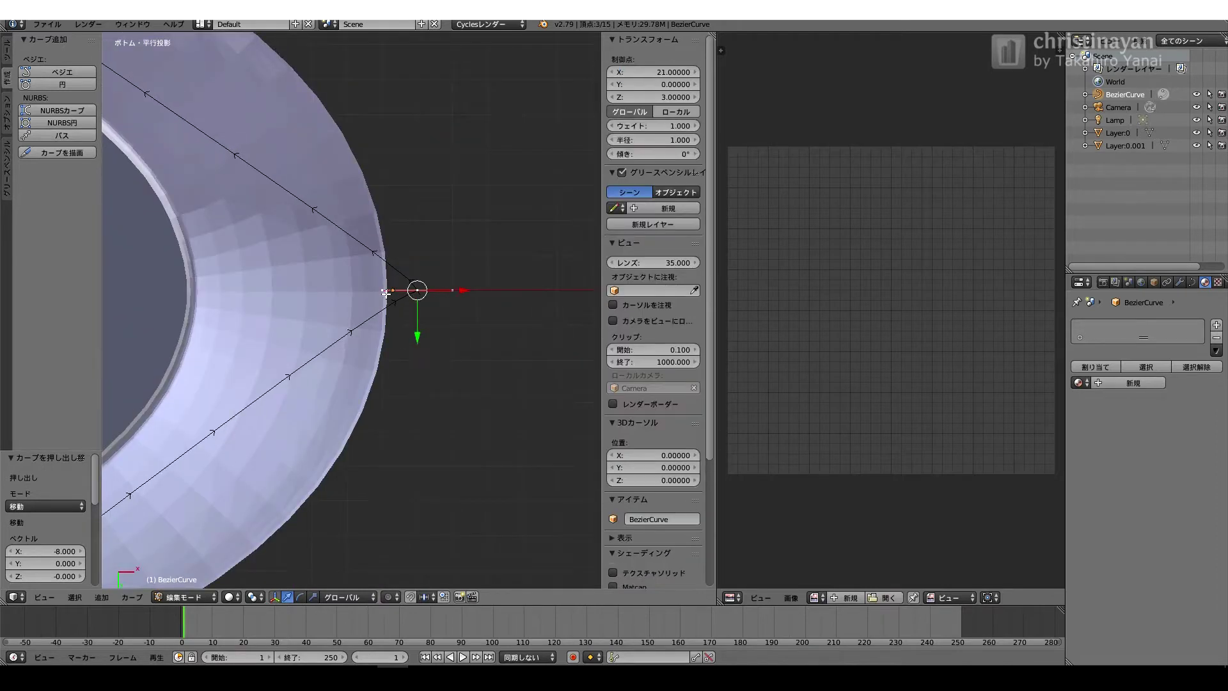
key(BackSpace)
double_click(643, 73)
text(20)
key(Return)
double_click(643, 73)
text(22)
key(Return)
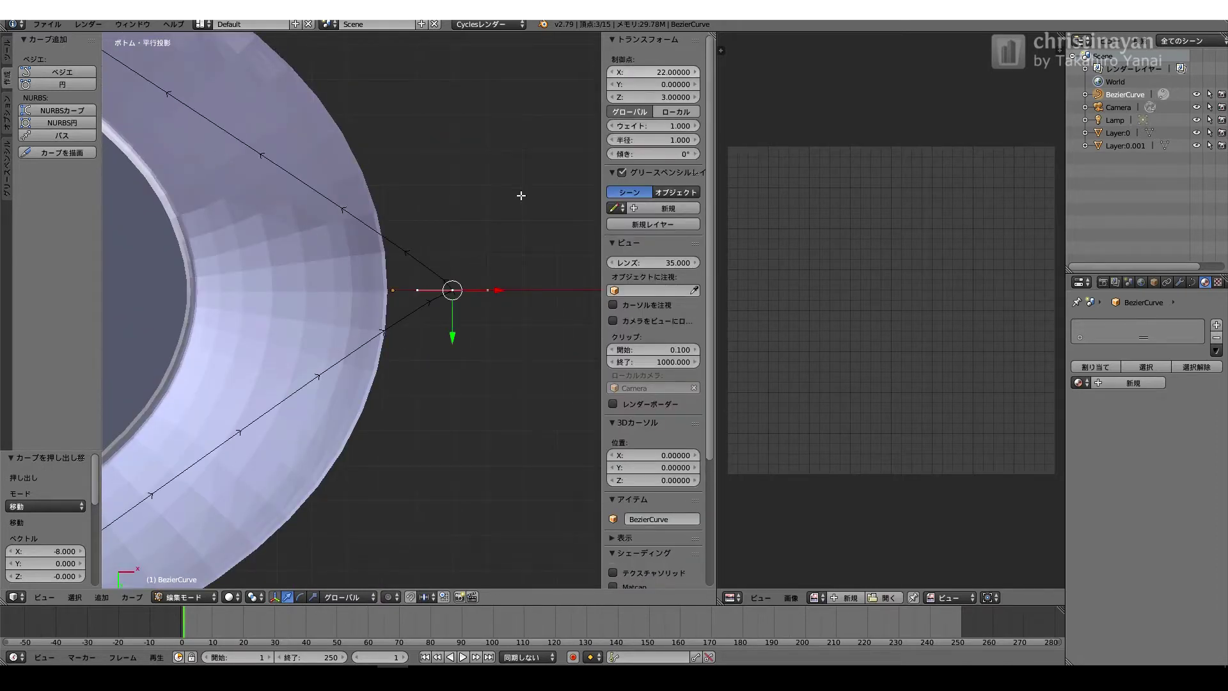
- Swing the front point's handle toward positive Y, placing it at X 22, Y 5
right_click(419, 281)
key(g)
click(375, 418)
- Spread the handles of the side point at Y 15, moving the forward one 2 units along X and setting the rear one to X -2, Y 15
scroll(375, 419, down, 5)
shift+middle_drag(376, 418, 595, 182)
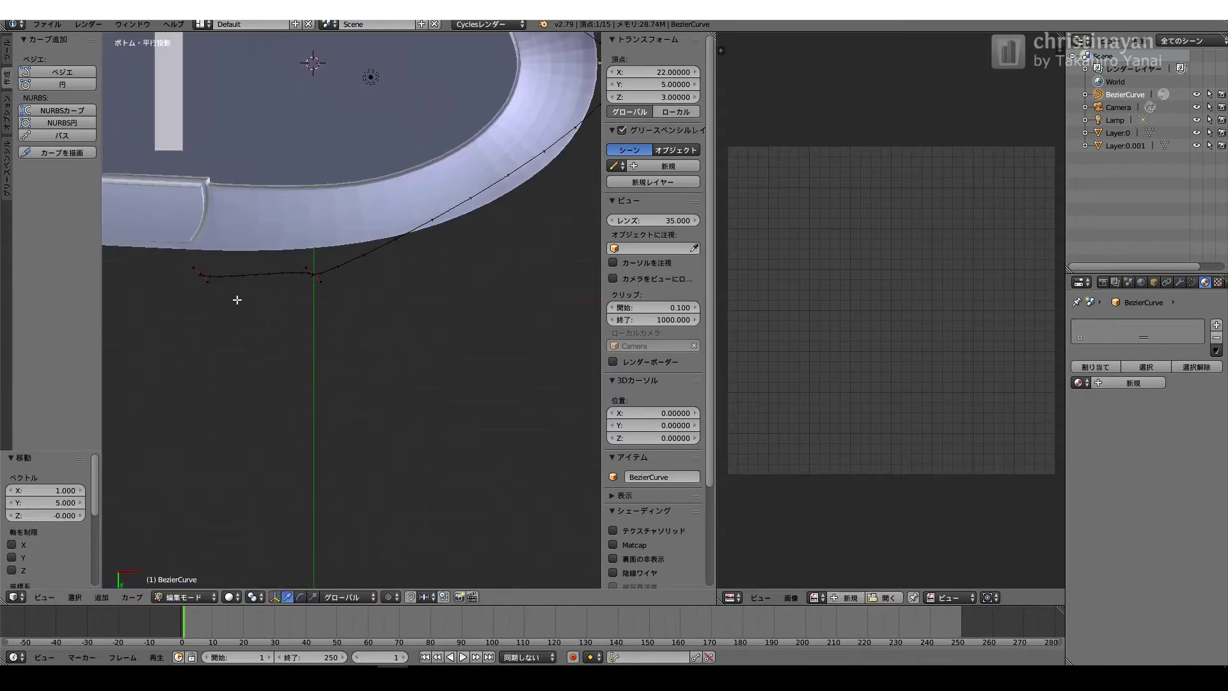
scroll(236, 299, up, 3)
right_click(227, 307)
key(g)
click(205, 303)
right_click(325, 313)
key(g)
click(374, 312)
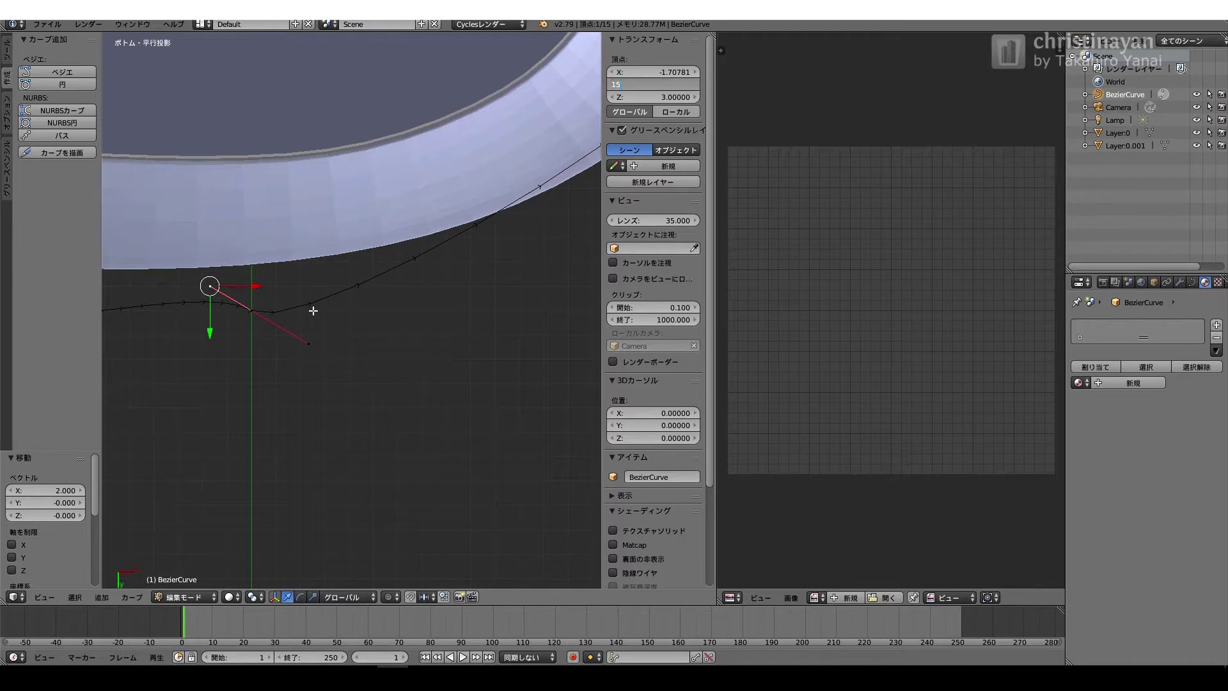
click(650, 75)
text(-2)
key(Return)
- Lengthen the side point's forward handle along X toward the toilet's front
scroll(317, 327, down, 5)
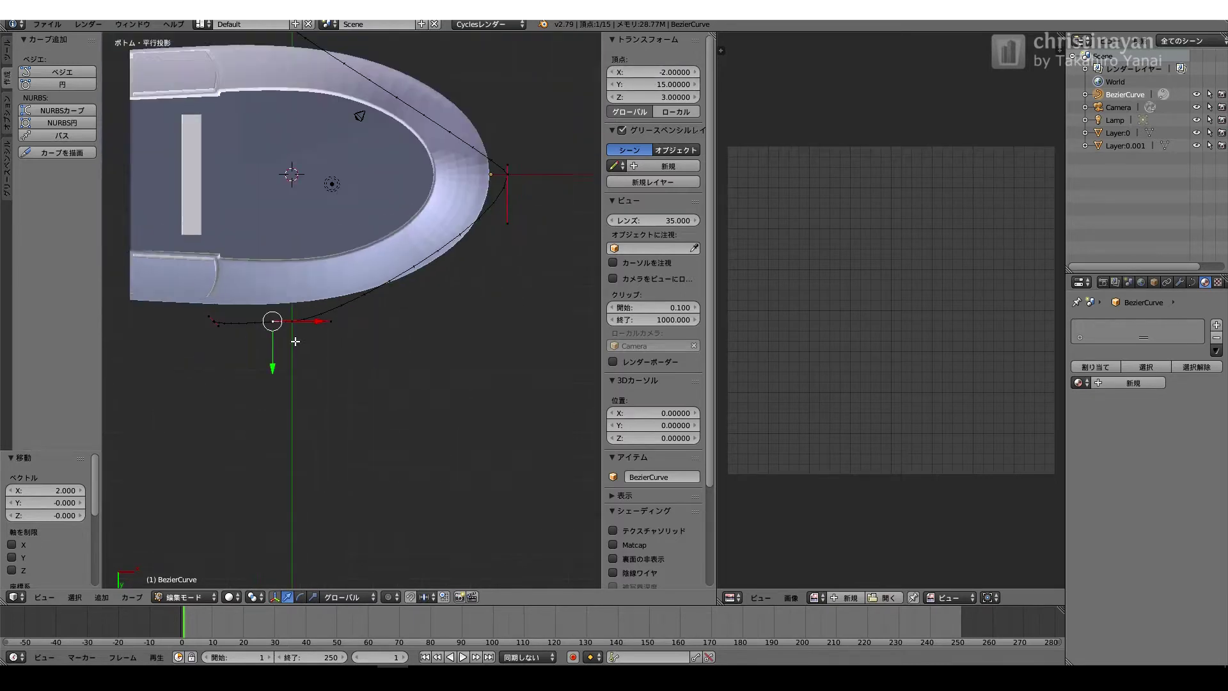
shift+middle_drag(294, 339, 251, 344)
scroll(268, 333, up, 1)
right_click(286, 324)
drag(326, 324, 477, 318)
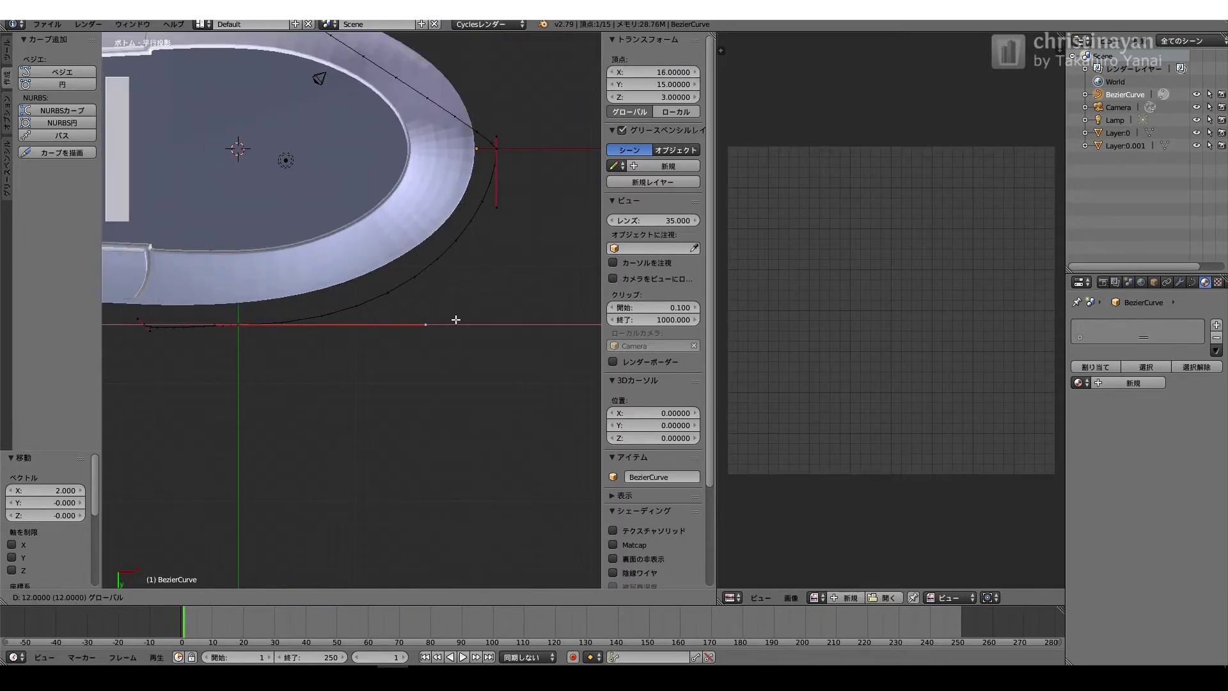
- Move the front point's positive-Y handle along Y to Y 6 and widen the 3D view
click(471, 274)
key(g)
key(y)
click(410, 243)
scroll(410, 243, up, 3)
shift+middle_drag(410, 242, 429, 353)
drag(716, 378, 945, 333)
scroll(666, 275, down, 1)
shift+middle_drag(546, 406, 665, 275)
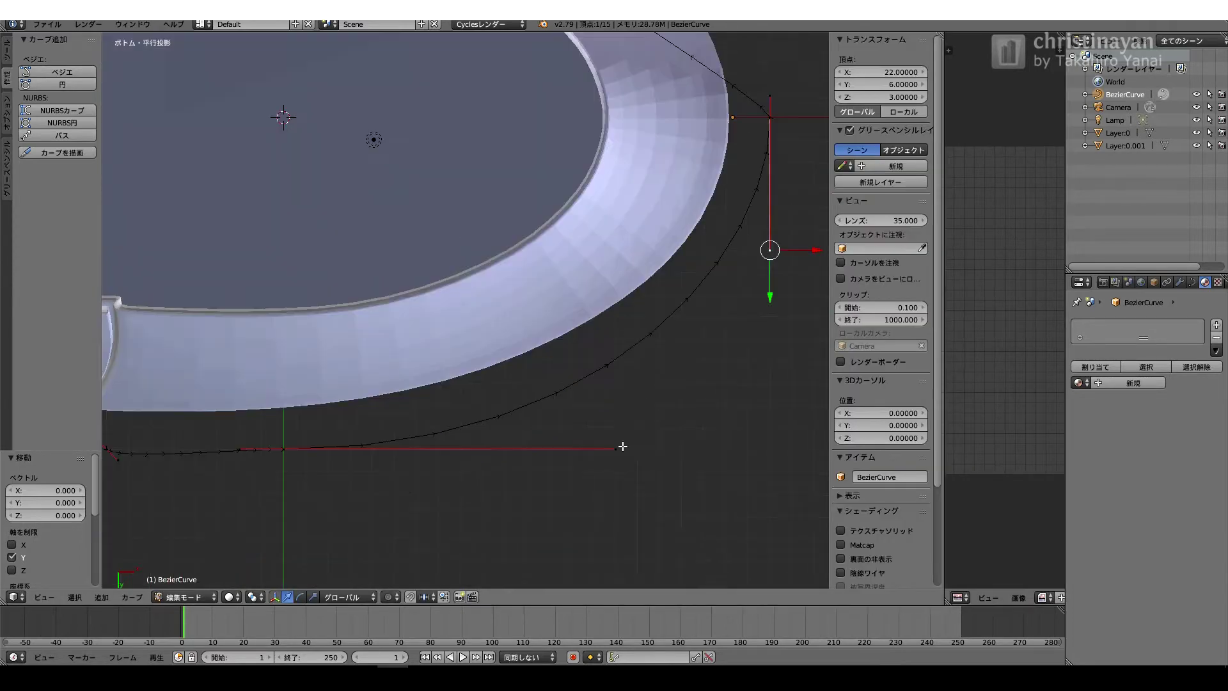
- Move the side point's forward handle along X and Y to X 18, Y 13
key(g)
key(x)
click(679, 439)
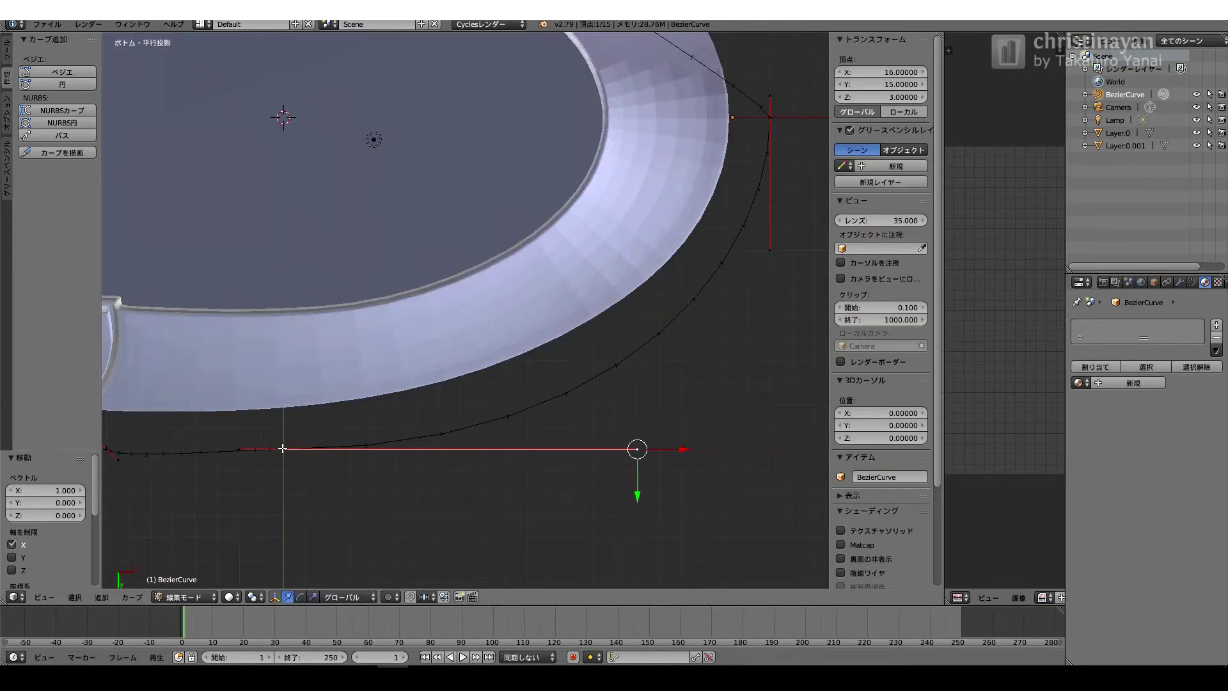
key(g)
key(y)
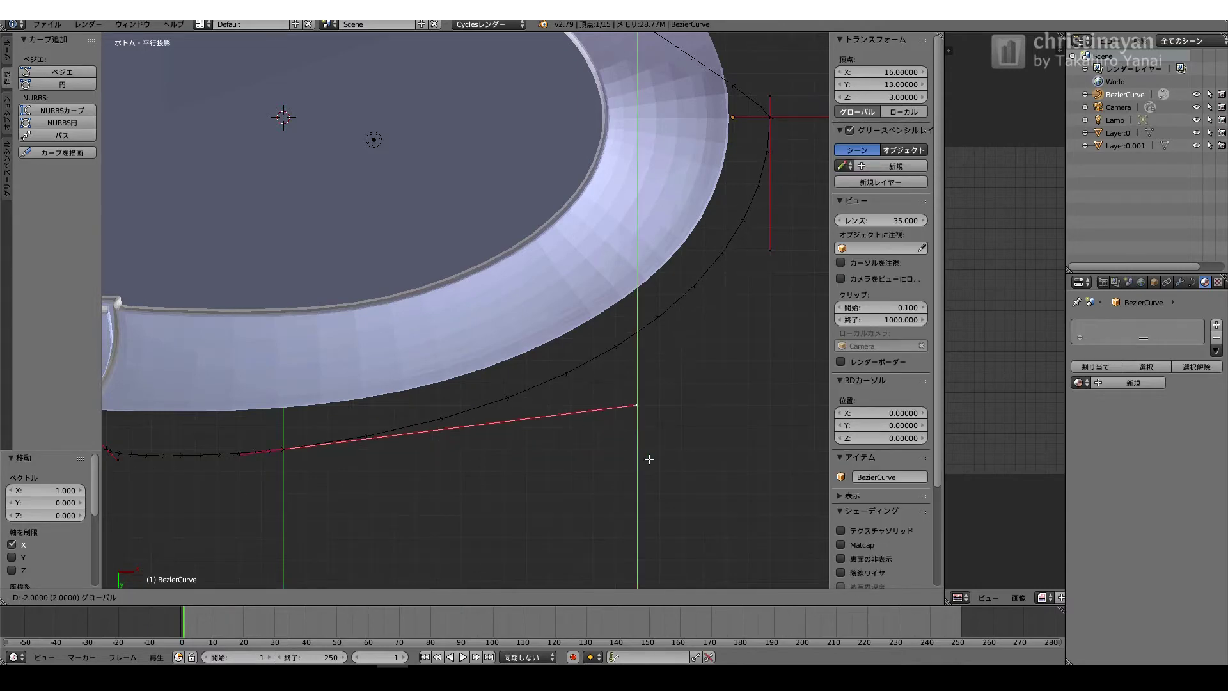
click(650, 459)
key(g)
key(x)
click(735, 415)
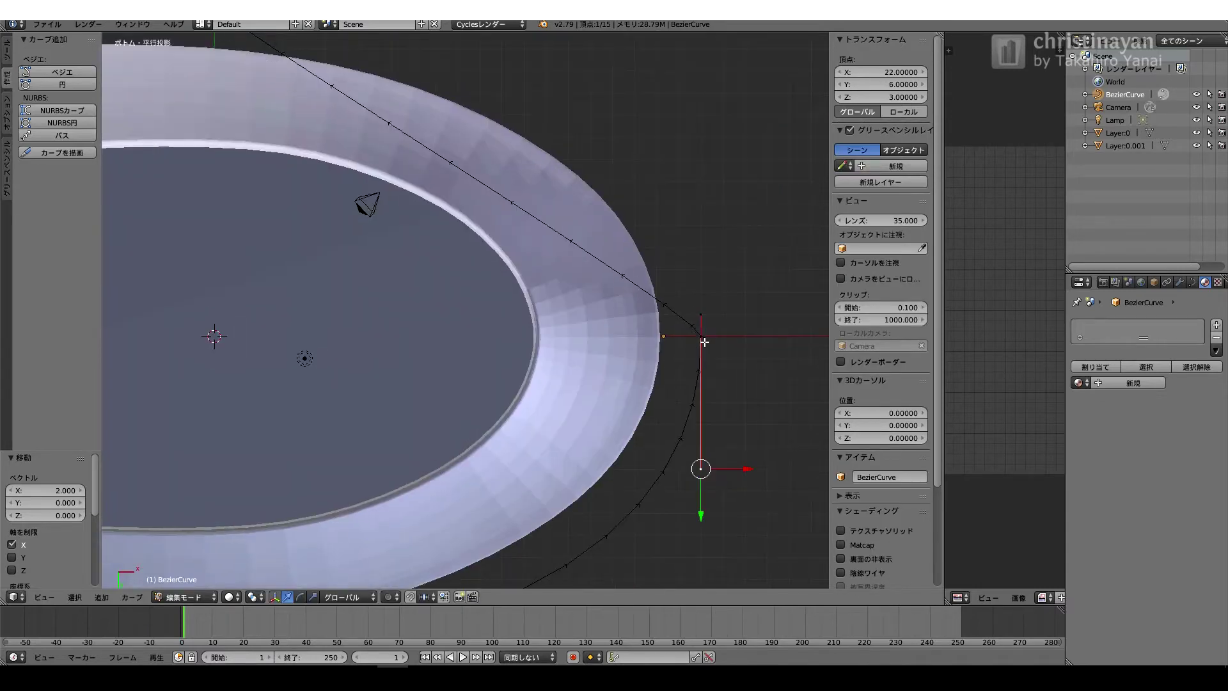
- Extend the front point's opposite handle 5 units along negative Y
key(g)
key(y)
click(695, 262)
scroll(539, 461, down, 4)
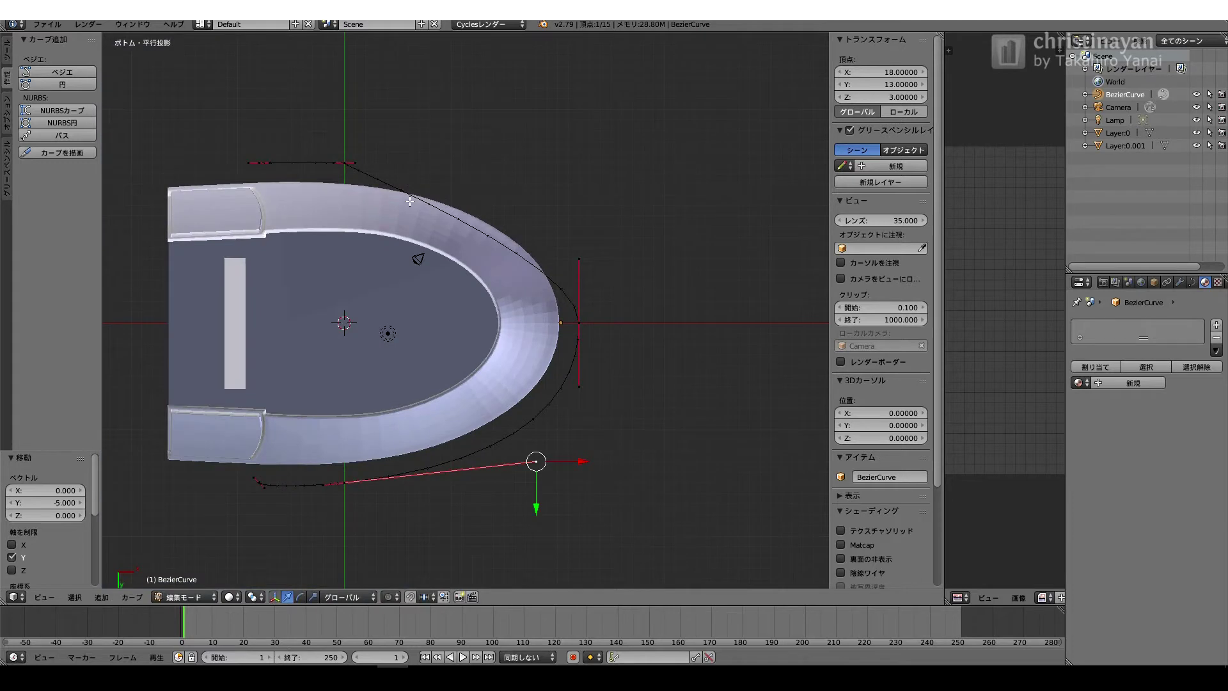
- Try pulling the forward handle of the side point at Y -15 to X 18, Y -13, and undo the moves
shift+middle_drag(351, 134, 359, 159)
scroll(359, 159, up, 1)
right_click(354, 161)
key(g)
key(x)
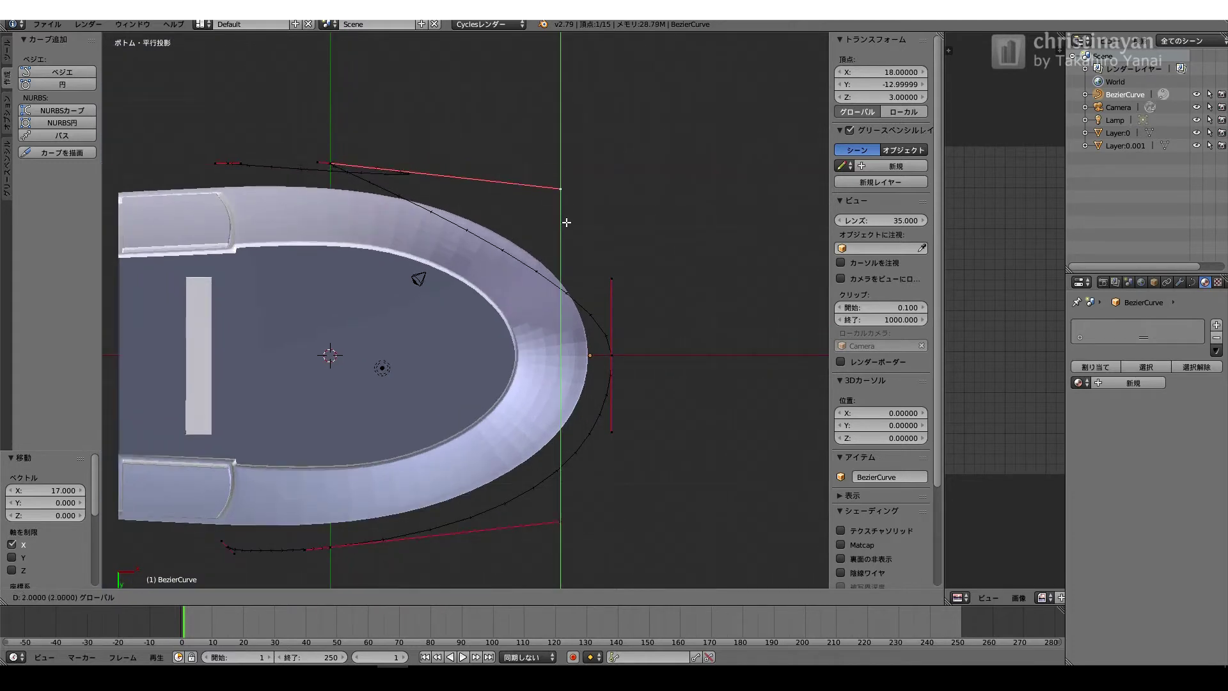
key(Return)
scroll(369, 309, up, 3)
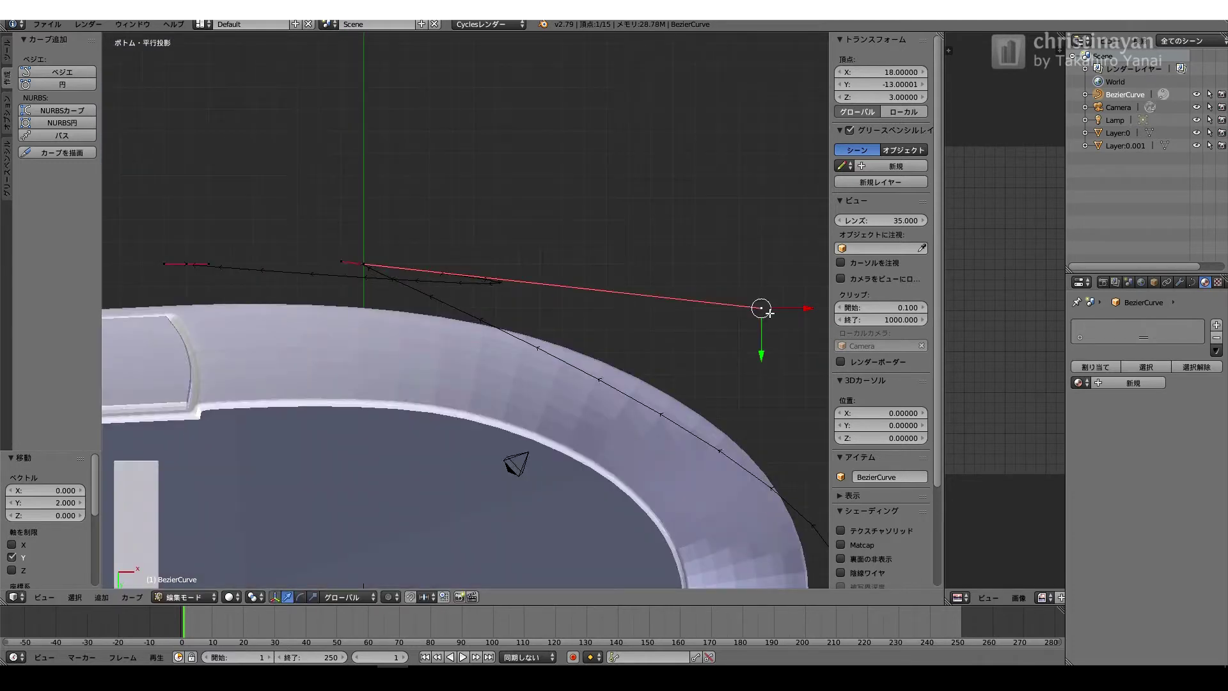
key(ctrl+z)
key(ctrl+z)
key(g)
ctrl+click(310, 257)
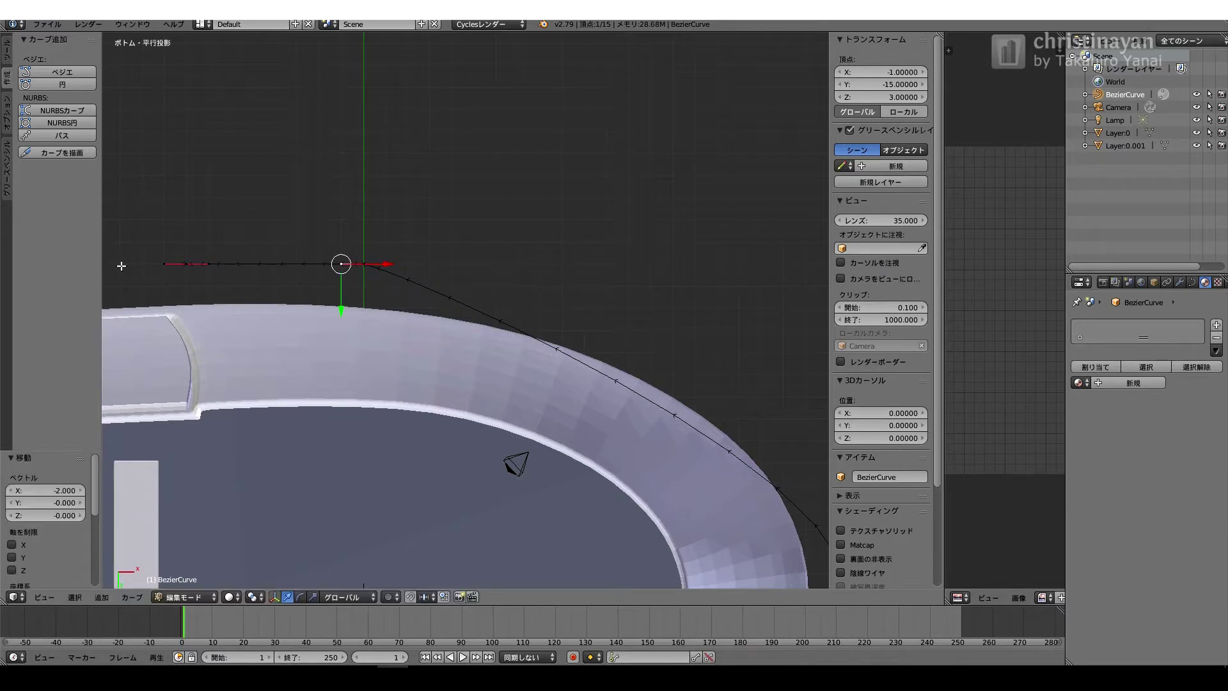
- Delete the curve's control points on the toilet's negative-Y side
right_click(385, 264)
scroll(358, 327, down, 4)
key(x)
click(405, 299)
right_click(326, 290)
right_click(651, 445)
right_click(331, 289)
key(x)
click(331, 290)
- Leave edit mode and add a Mirror modifier to the curve
scroll(395, 506, down, 3)
middle_drag(397, 509, 522, 403)
scroll(522, 403, up, 4)
key(Tab)
click(1179, 282)
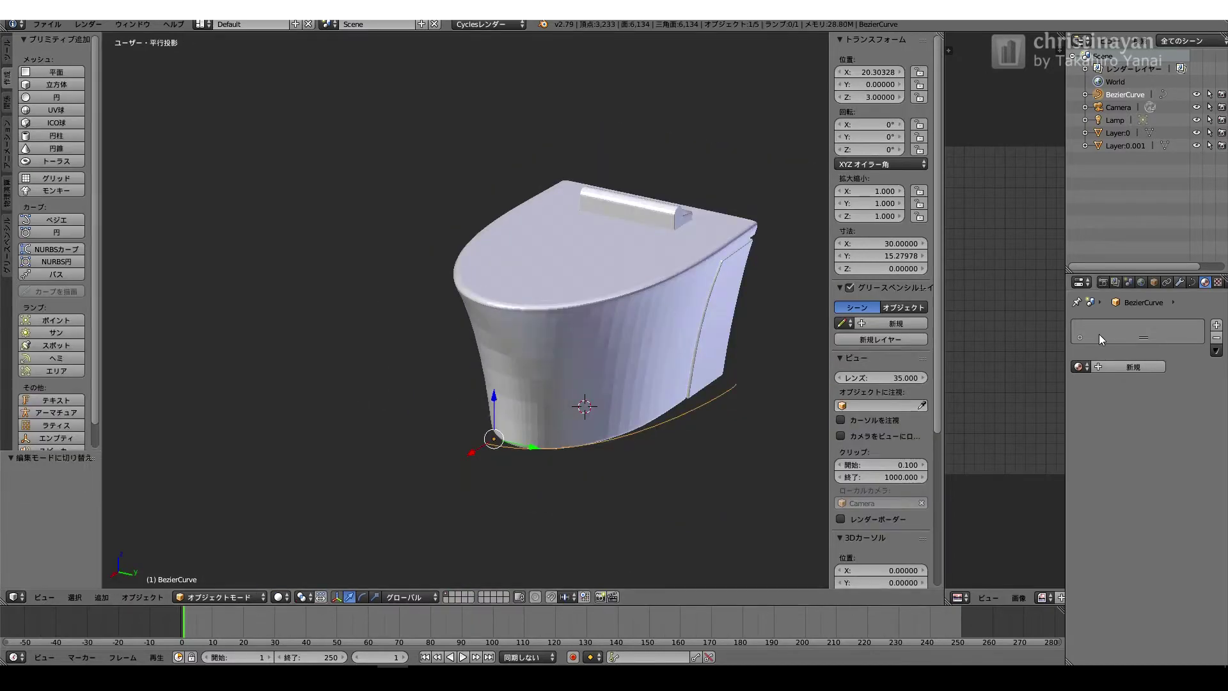
click(1145, 325)
click(973, 404)
- Add an Empty at the scene origin
scroll(912, 418, down, 5)
scroll(53, 431, down, 2)
click(56, 414)
right_click(704, 404)
middle_drag(483, 435, 615, 448)
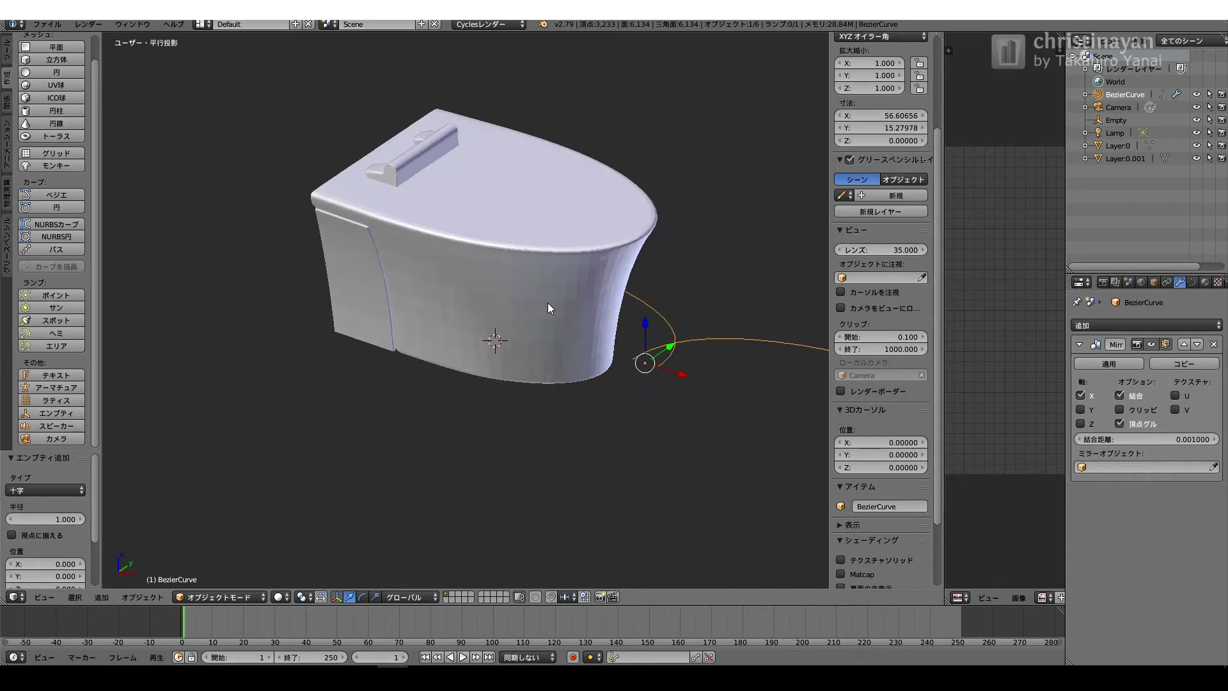
- Select the toilet body and set its Z rotation to -90°
right_click(547, 302)
scroll(873, 117, up, 4)
ctrl+drag(876, 124, 949, 125)
click(877, 124)
text(-90)
key(Return)
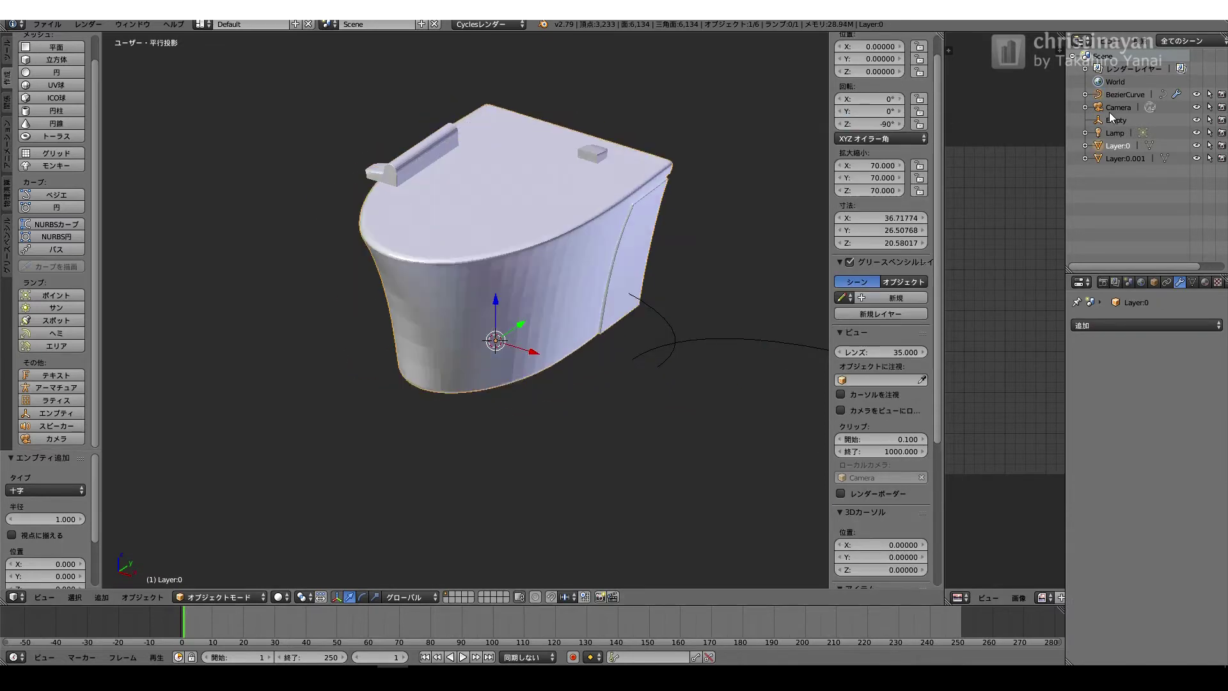
- Set the Z rotation of the bar on the lid and of the Bezier curve to -90°
right_click(427, 154)
click(876, 124)
text(-90)
key(Return)
right_click(681, 339)
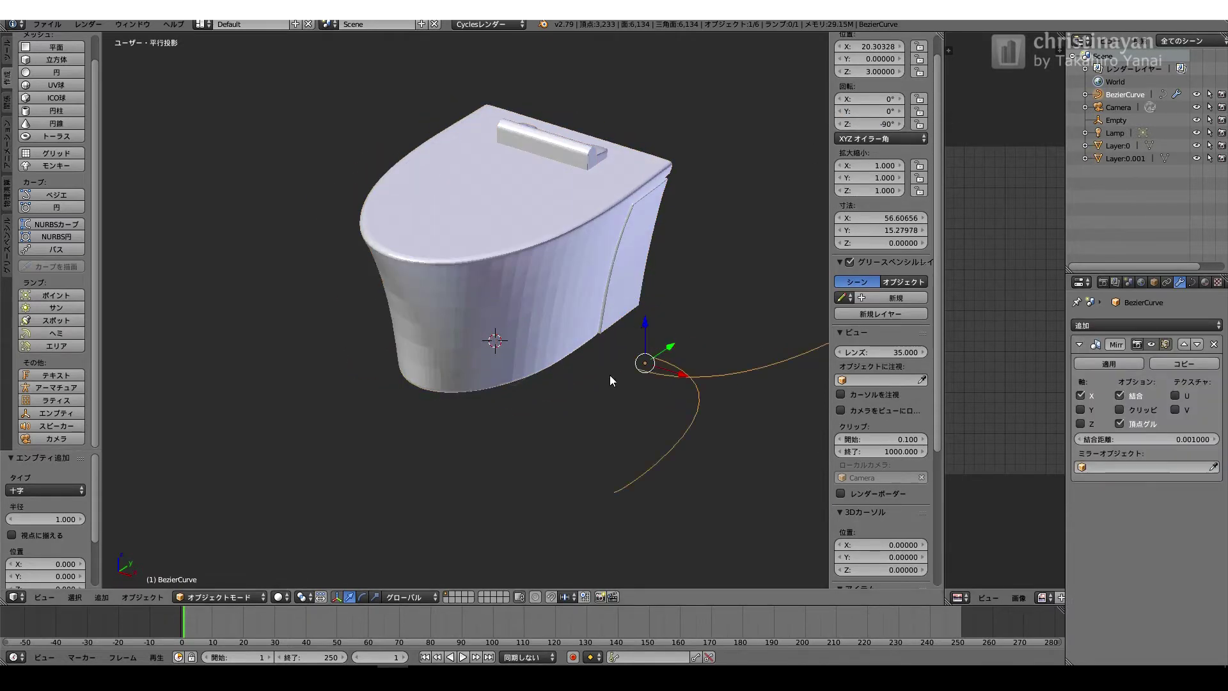
- Move the curve along X and Y, with snapping, to the middle of the toilet's front as seen from below
middle_drag(610, 377, 654, 206)
key(ctrl+KP_7)
shift+middle_drag(572, 372, 616, 328)
scroll(702, 407, up, 4)
scroll(730, 397, down, 3)
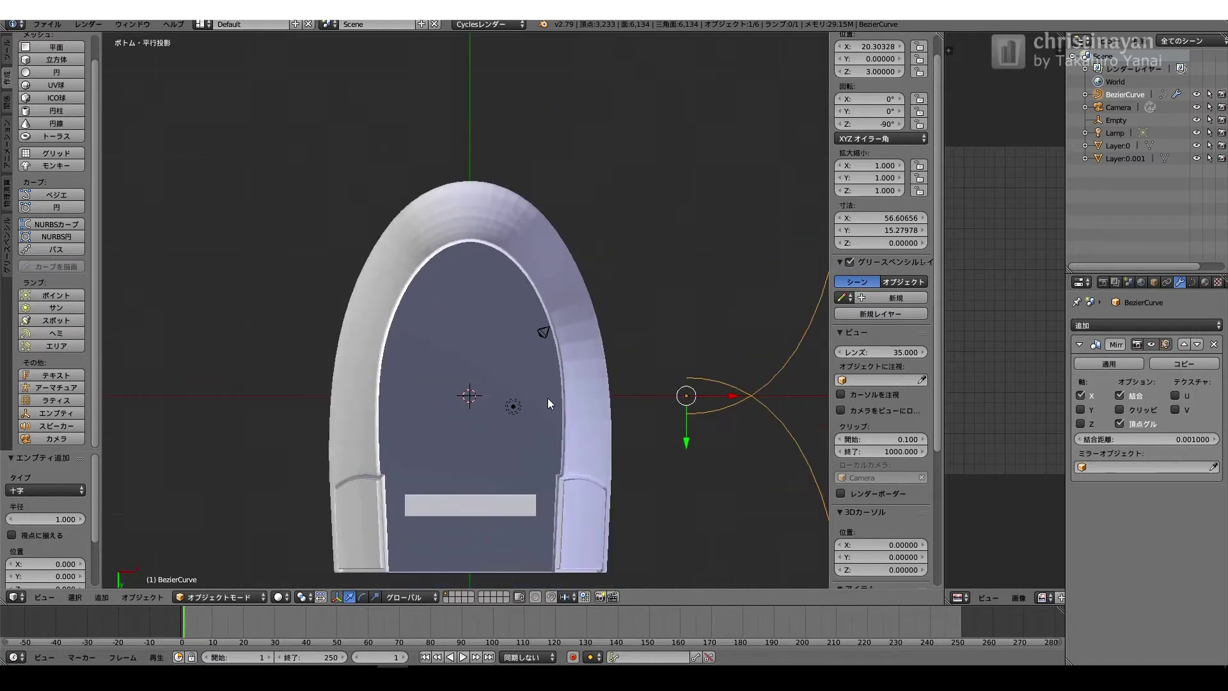
ctrl+drag(732, 396, 519, 409)
ctrl+drag(472, 443, 470, 213)
- Set the Empty as the mirror object of the curve's Mirror modifier
scroll(470, 213, down, 1)
click(1116, 468)
click(1119, 502)
scroll(447, 485, down, 2)
middle_drag(448, 486, 499, 565)
scroll(499, 565, up, 7)
shift+middle_drag(491, 105, 541, 265)
- Edit the curve and place its front control point at X 0, Y -24
scroll(541, 265, down, 2)
key(ctrl+KP_7)
scroll(554, 116, up, 3)
key(Tab)
shift+middle_drag(550, 132, 528, 278)
scroll(506, 287, up, 5)
shift+middle_drag(464, 301, 360, 456)
right_click(465, 301)
double_click(885, 49)
text(0)
double_click(891, 59)
text(-24)
key(Return)
- Move the front control point 2 units along Y to Y -22
scroll(708, 208, down, 3)
scroll(708, 208, up, 3)
ctrl+drag(443, 331, 442, 449)
scroll(327, 197, down, 12)
shift+middle_drag(468, 465, 338, 260)
scroll(339, 260, up, 3)
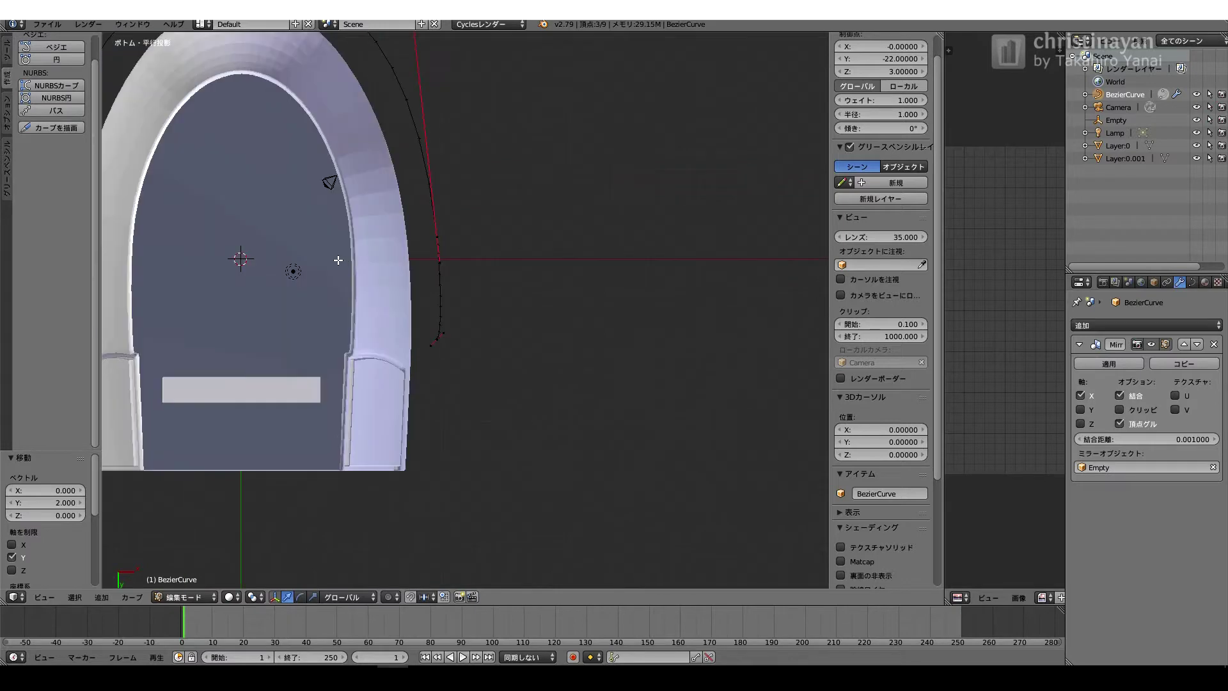
scroll(370, 275, up, 5)
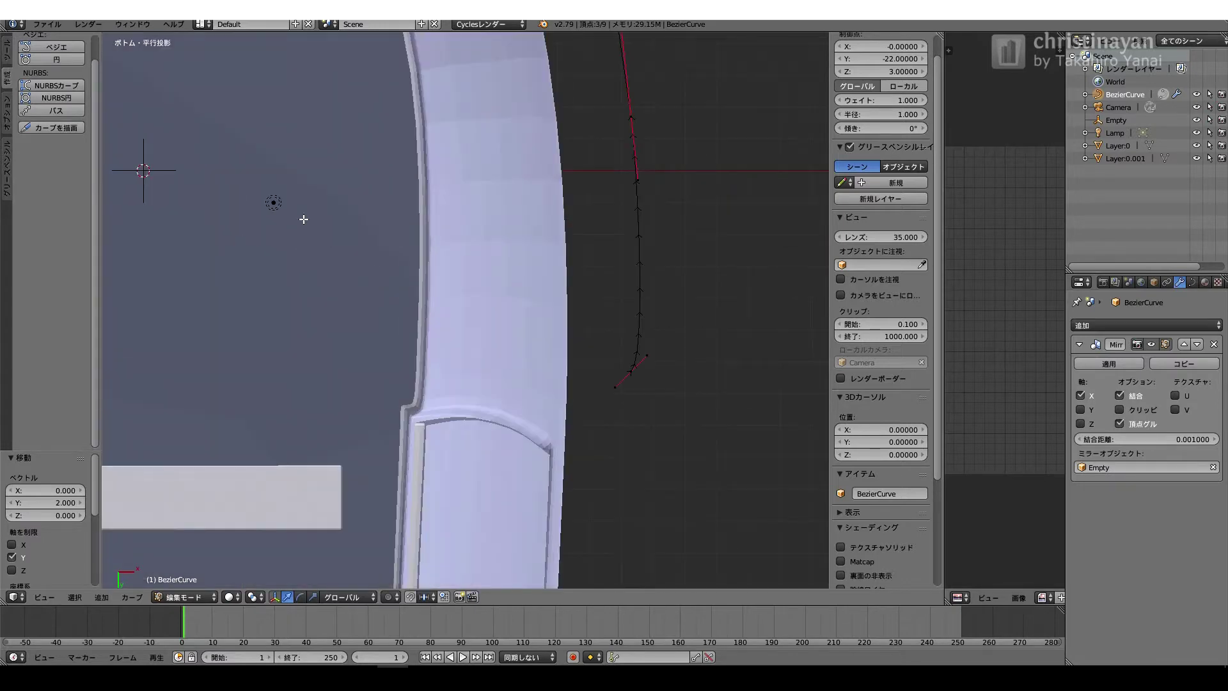
- Leave curve editing and shift both toilet meshes, Layer:0 and Layer:0.001, along Y to Y -5
scroll(304, 220, down, 3)
key(Tab)
right_click(444, 315)
scroll(209, 266, up, 2)
ctrl+drag(197, 240, 195, 107)
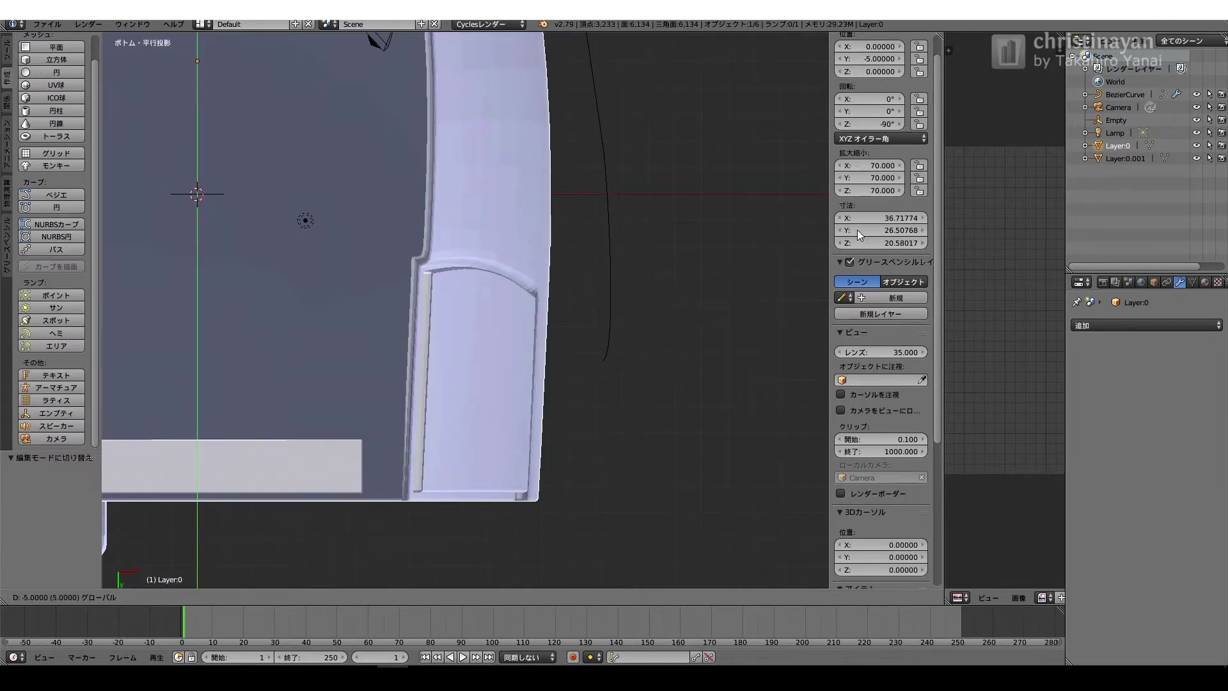
ctrl+drag(860, 235, 859, 236)
scroll(859, 236, up, 3)
scroll(576, 256, down, 6)
click(1126, 159)
click(870, 85)
text(-5)
key(Return)
- Move the Bezier curve -5 units along Y to Y -27 so it surrounds the toilet's front
middle_drag(587, 218, 462, 221)
key(ctrl+KP_7)
right_click(525, 252)
shift+middle_drag(398, 275, 549, 576)
scroll(549, 308, up, 4)
scroll(569, 266, up, 4)
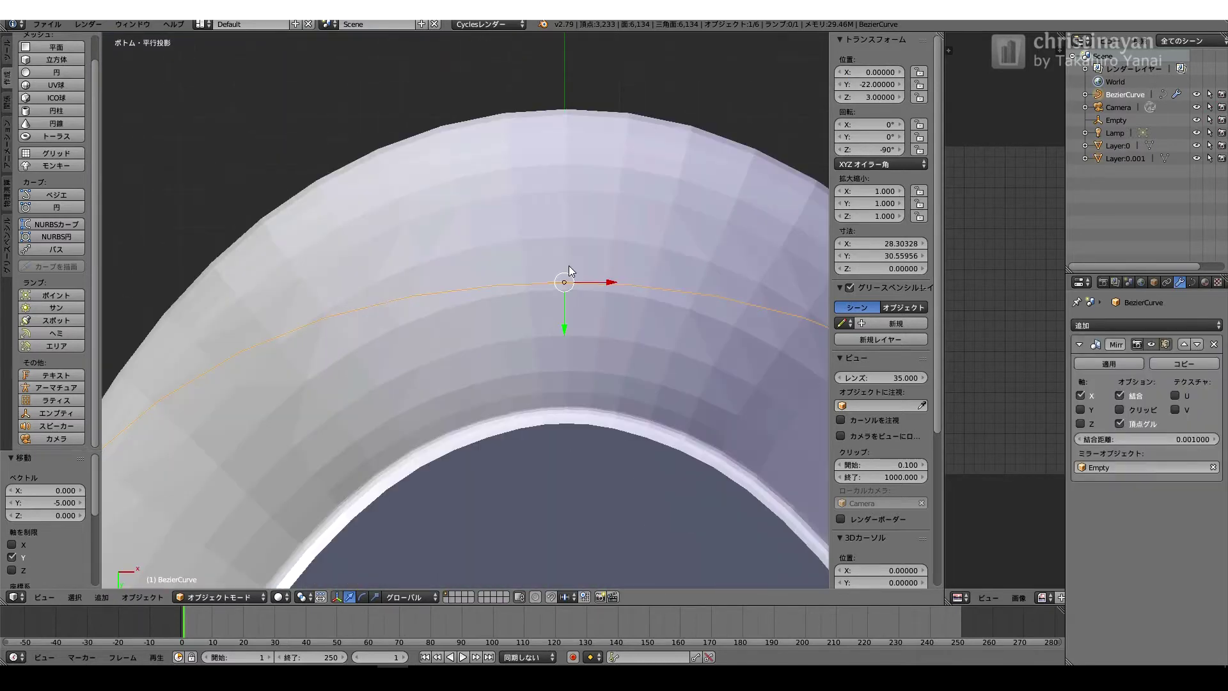
key(g)
key(y)
click(586, 39)
scroll(580, 177, down, 1)
shift+middle_drag(579, 511, 303, 45)
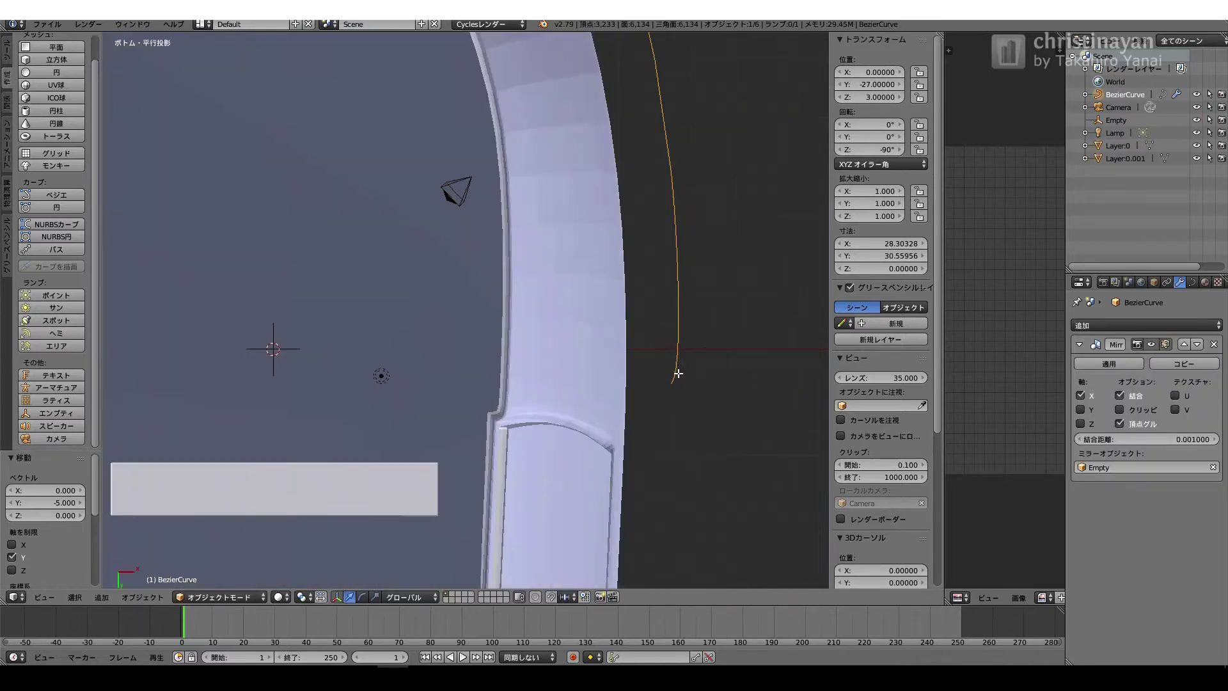
- Edit the curve and move its rear end control point 10 units along Y
key(Tab)
right_click(672, 386)
shift+middle_drag(662, 414, 651, 227)
key(g)
key(y)
click(663, 502)
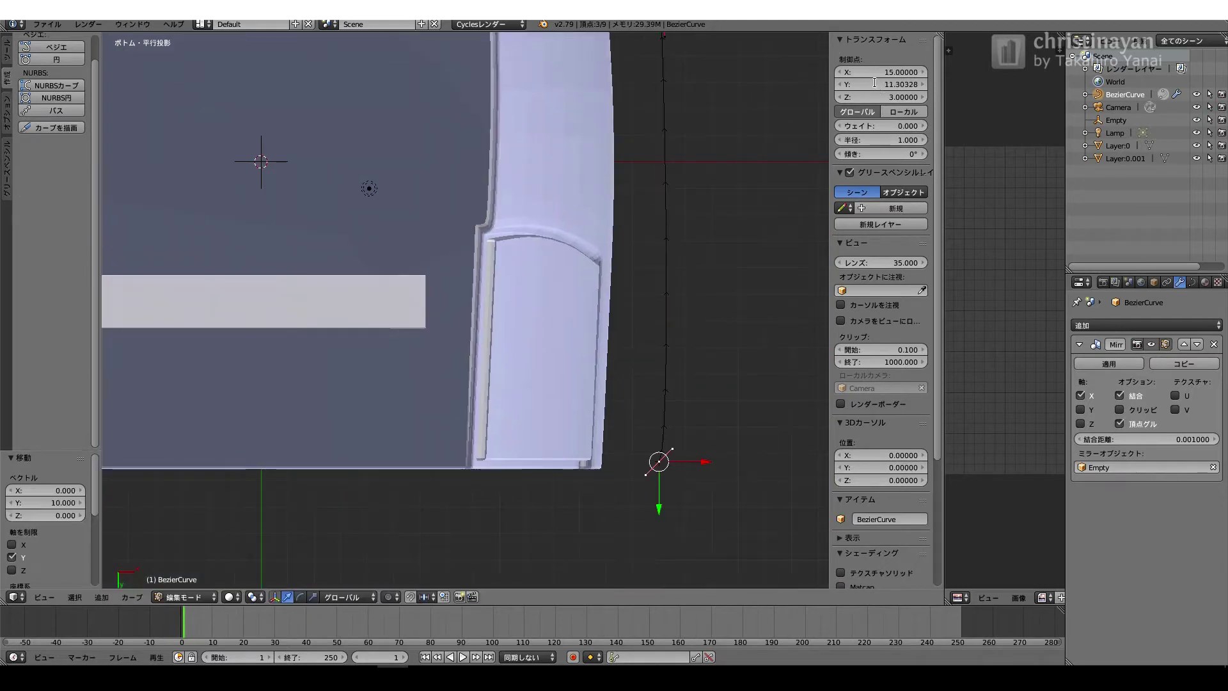
- Set the rear control point's two handles to Y 10 and Y 14
right_click(672, 467)
key(g)
click(658, 430)
click(881, 84)
text(10)
key(Return)
right_click(659, 499)
key(g)
click(660, 520)
click(881, 84)
text(13)
click(881, 84)
text(14)
key(Return)
scroll(516, 431, down, 4)
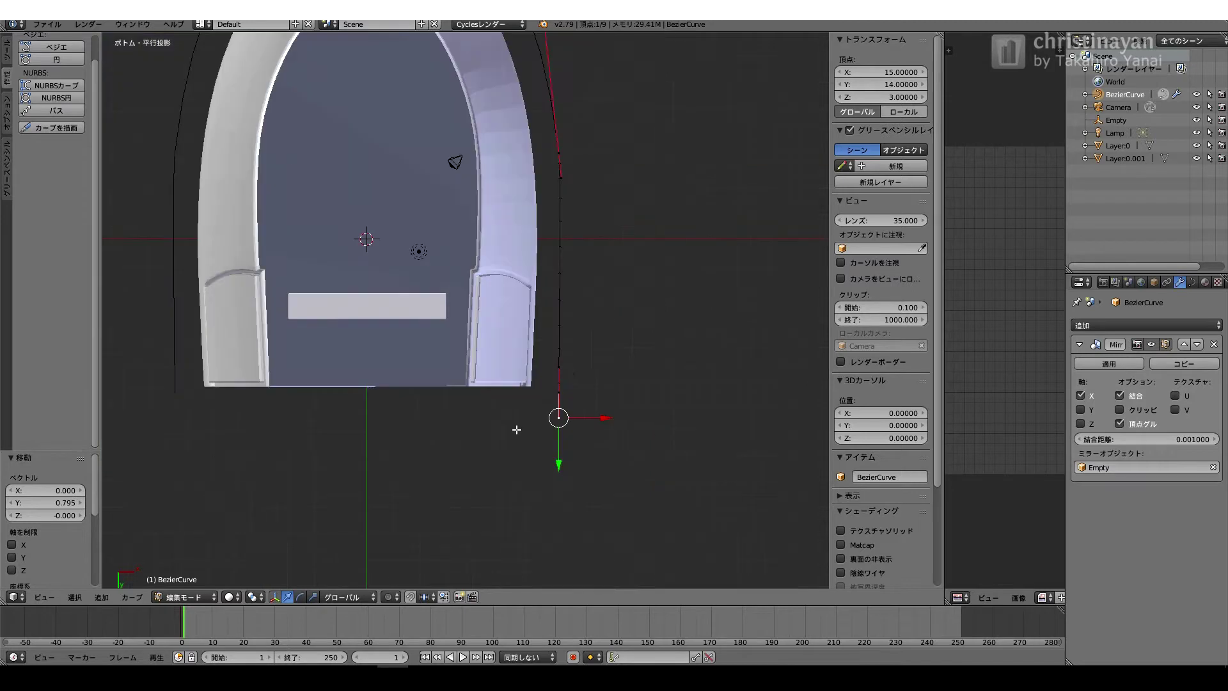
- Set the Y position of the curve's middle control point to 0 and open its rear handle's Y value
shift+middle_drag(515, 431, 490, 558)
scroll(614, 306, up, 4)
right_click(607, 248)
click(881, 84)
text(0)
key(Return)
right_click(613, 478)
click(879, 85)
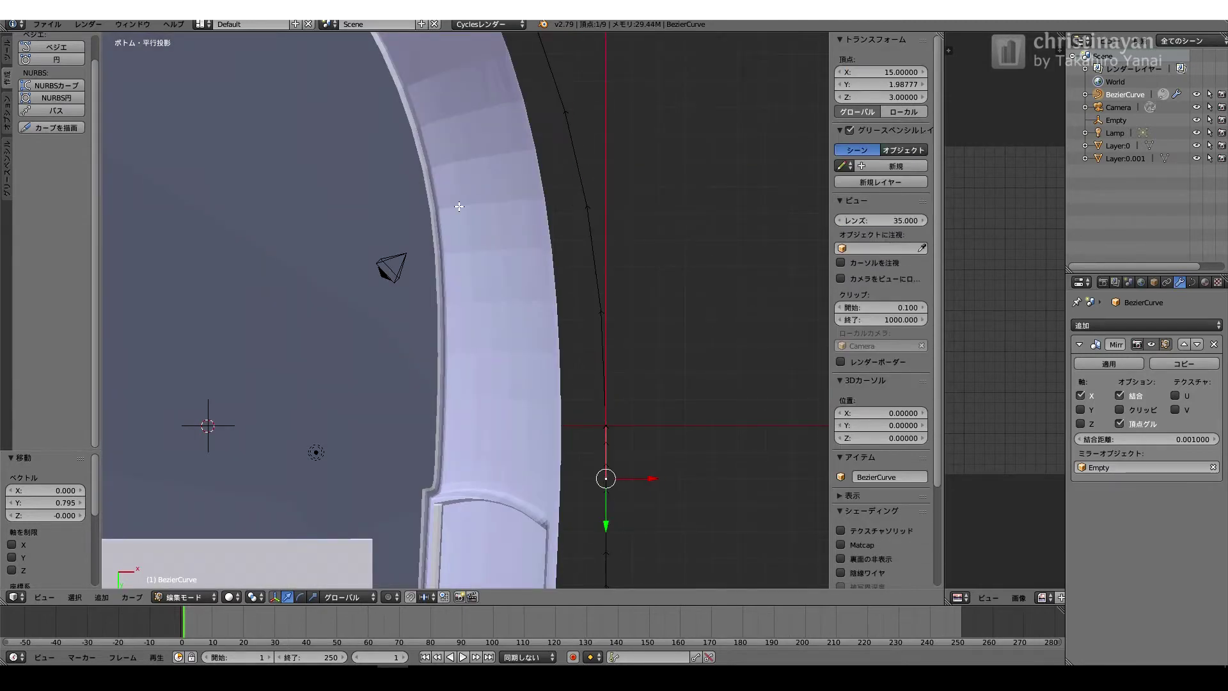
- Extend the front control point's handle 3 units along X, leave curve editing and save the file
scroll(535, 175, down, 4)
drag(535, 112, 572, 112)
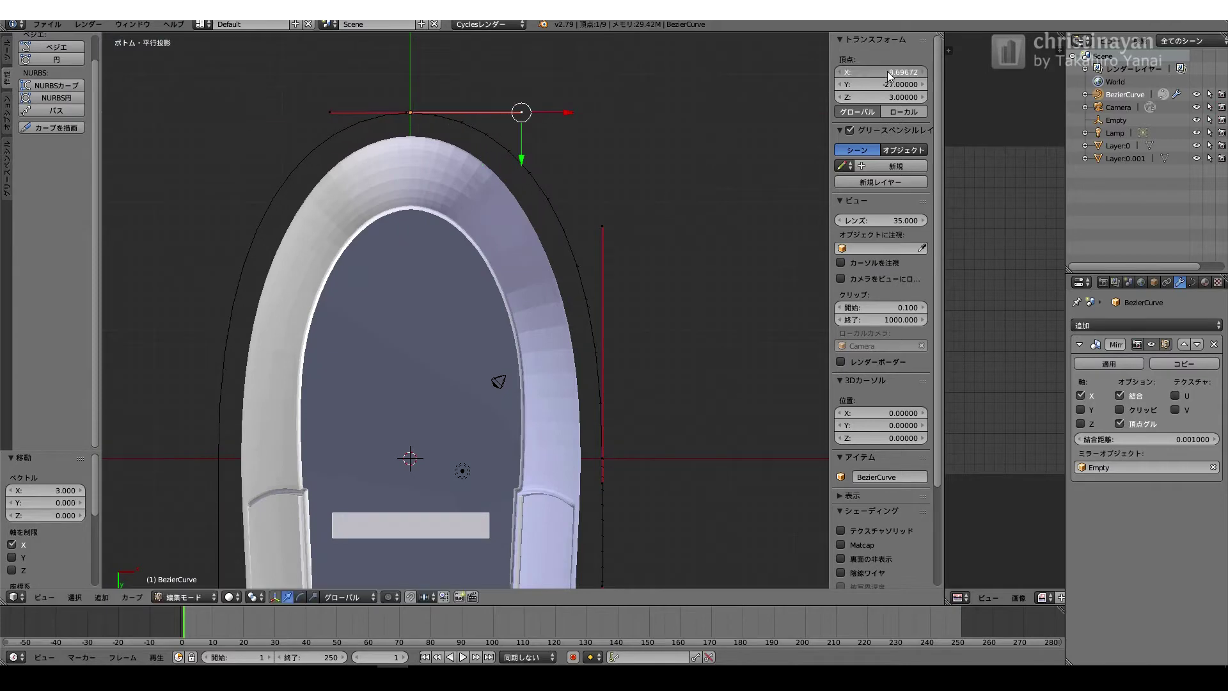
key(Tab)
key(ctrl+s)
key(Return)
scroll(505, 205, down, 4)
middle_drag(461, 243, 427, 347)
scroll(428, 346, up, 4)
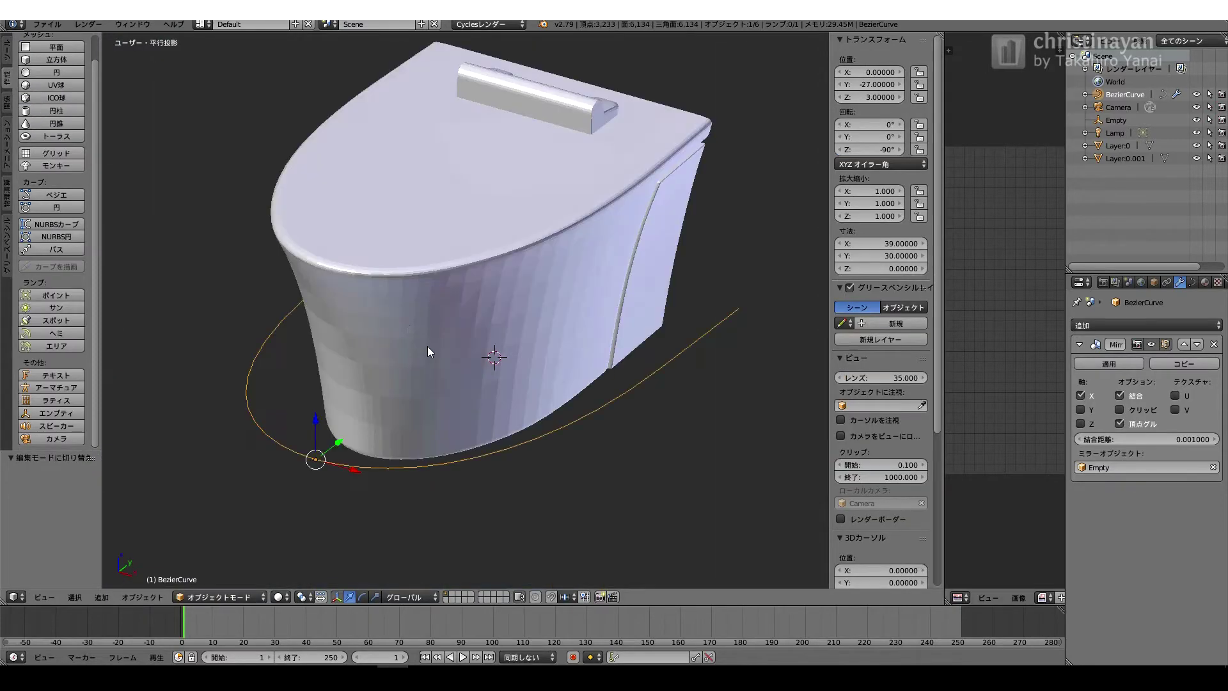
- Raise the curve to Z 12, and refine its height to Z 15
middle_drag(416, 282, 212, 64)
key(KP_7)
click(860, 99)
text(12)
key(Return)
click(860, 98)
text(15)
key(Return)
key(KP_1)
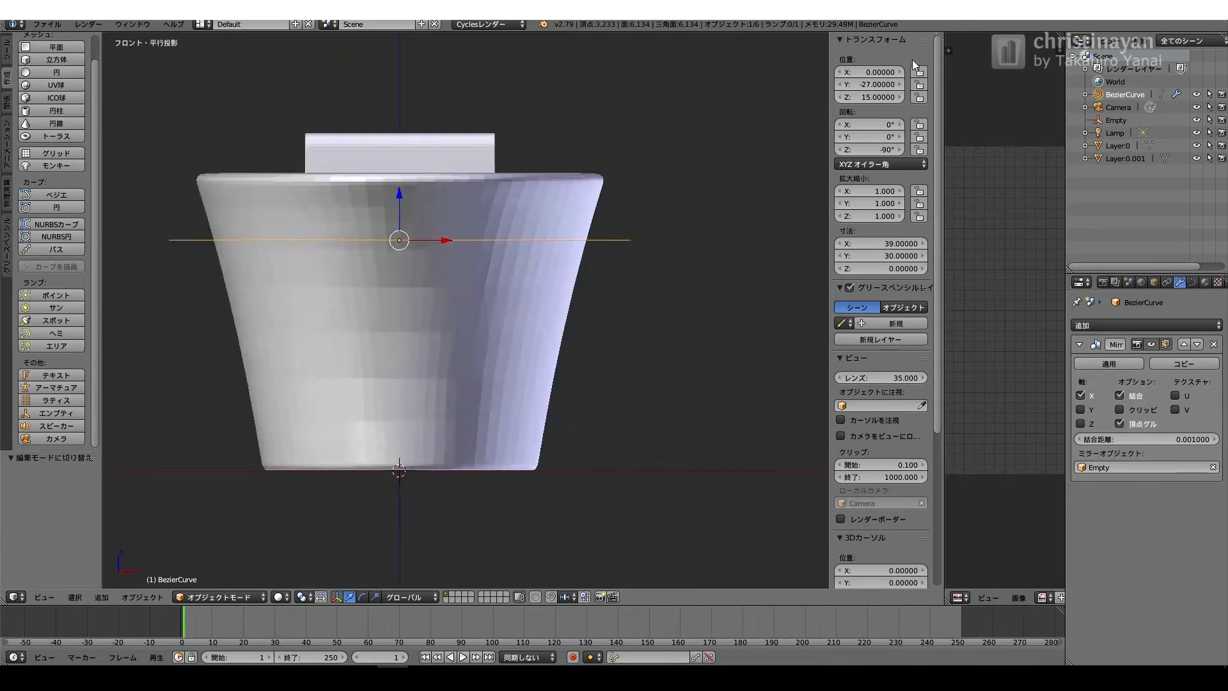
- Try a height of Z 18 for the curve
scroll(466, 310, up, 3)
click(868, 97)
text(18)
middle_drag(409, 233, 469, 290)
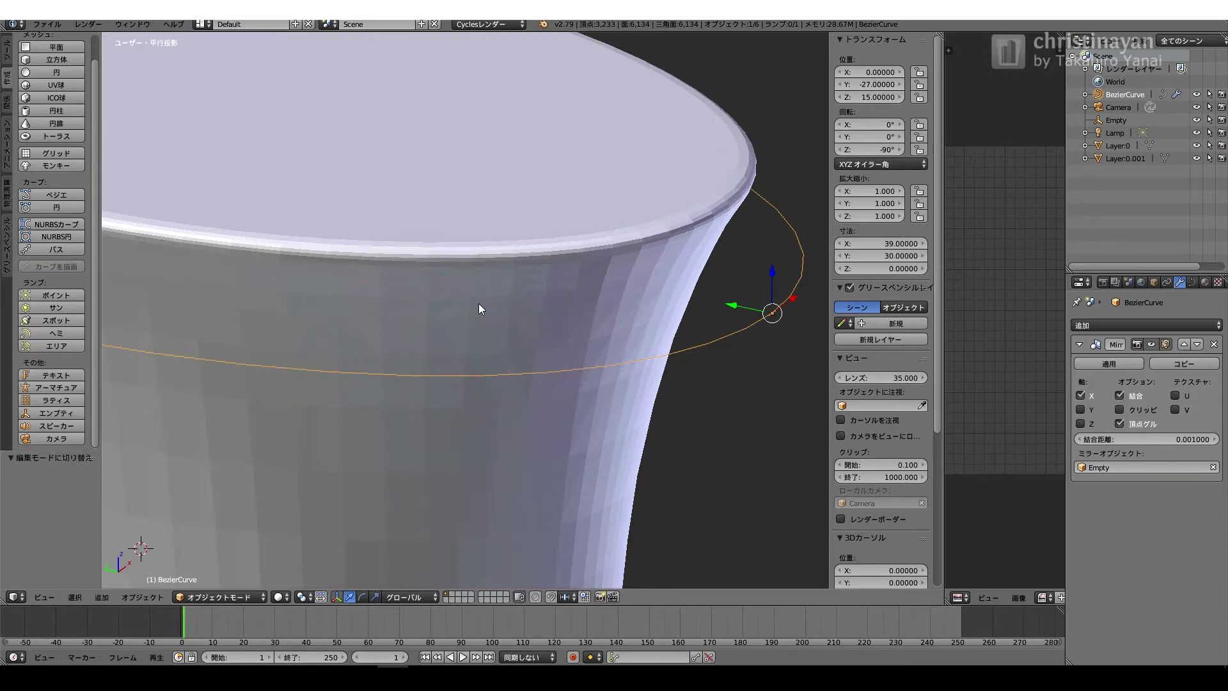
- Add a six-sided cylinder and move it -28 units along Y in front of the toilet
click(47, 112)
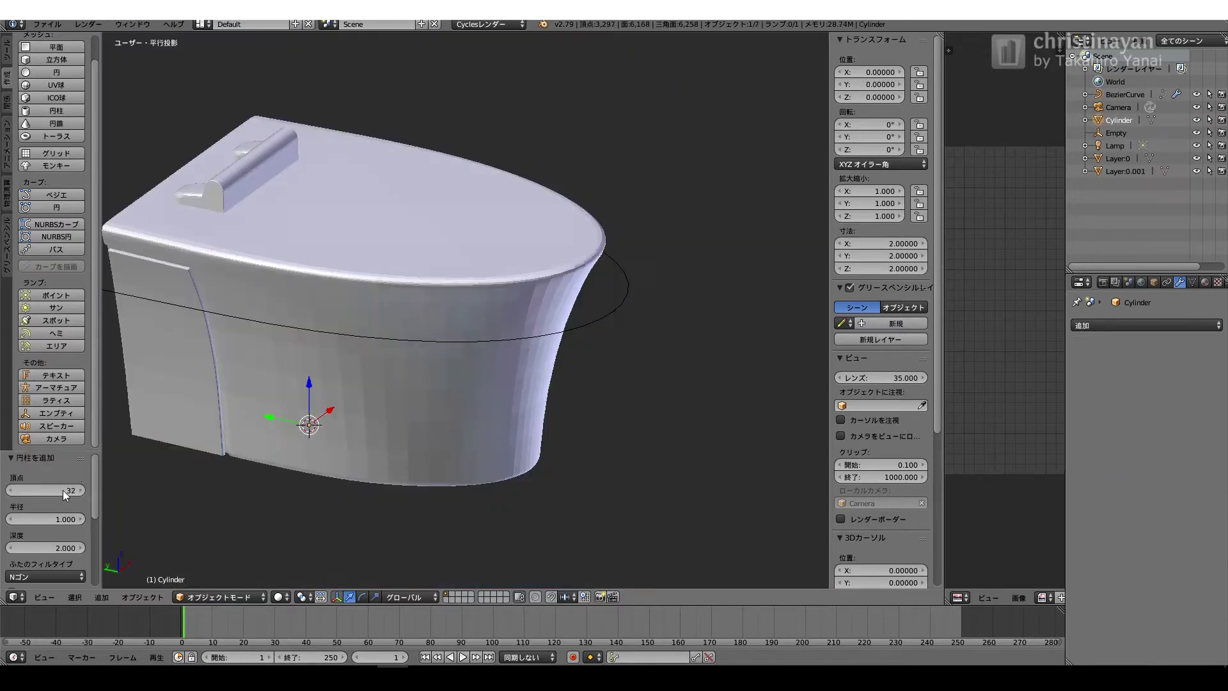
text(gy-28)
key(Return)
- Delete the cylinder's top and bottom faces
key(Tab)
click(417, 598)
right_click(476, 293)
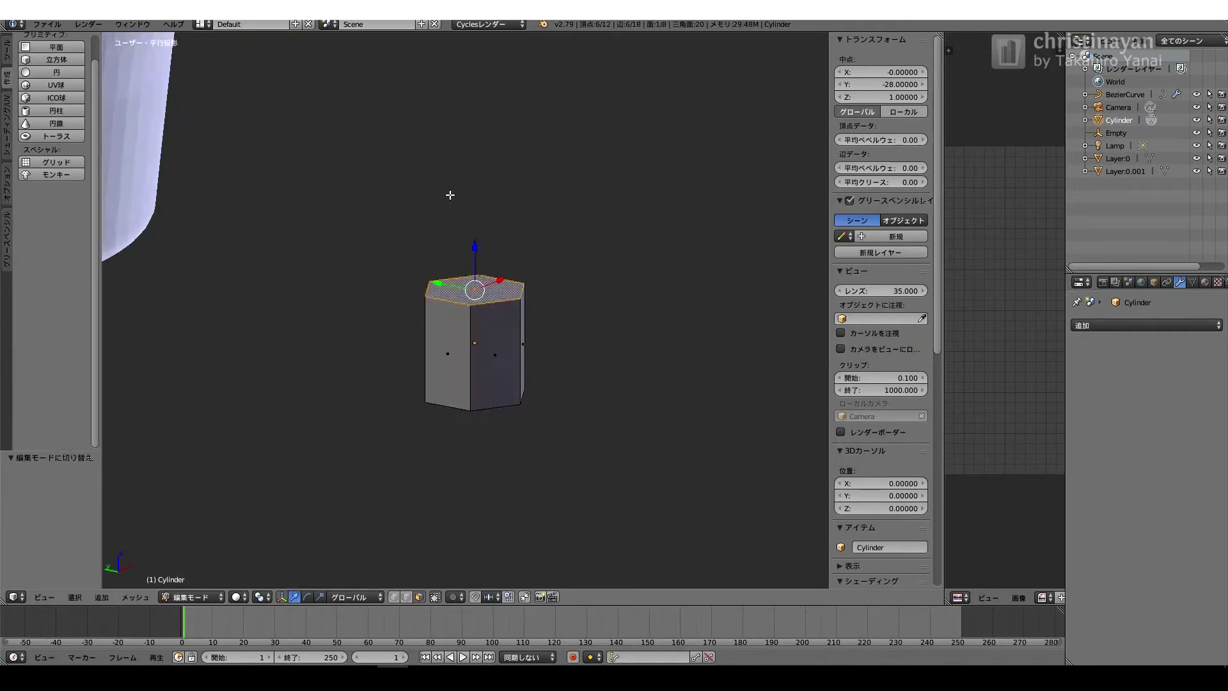
shift+right_click(455, 199)
key(x)
click(384, 225)
key(a)
key(Tab)
scroll(340, 316, down, 6)
middle_drag(340, 317, 313, 395)
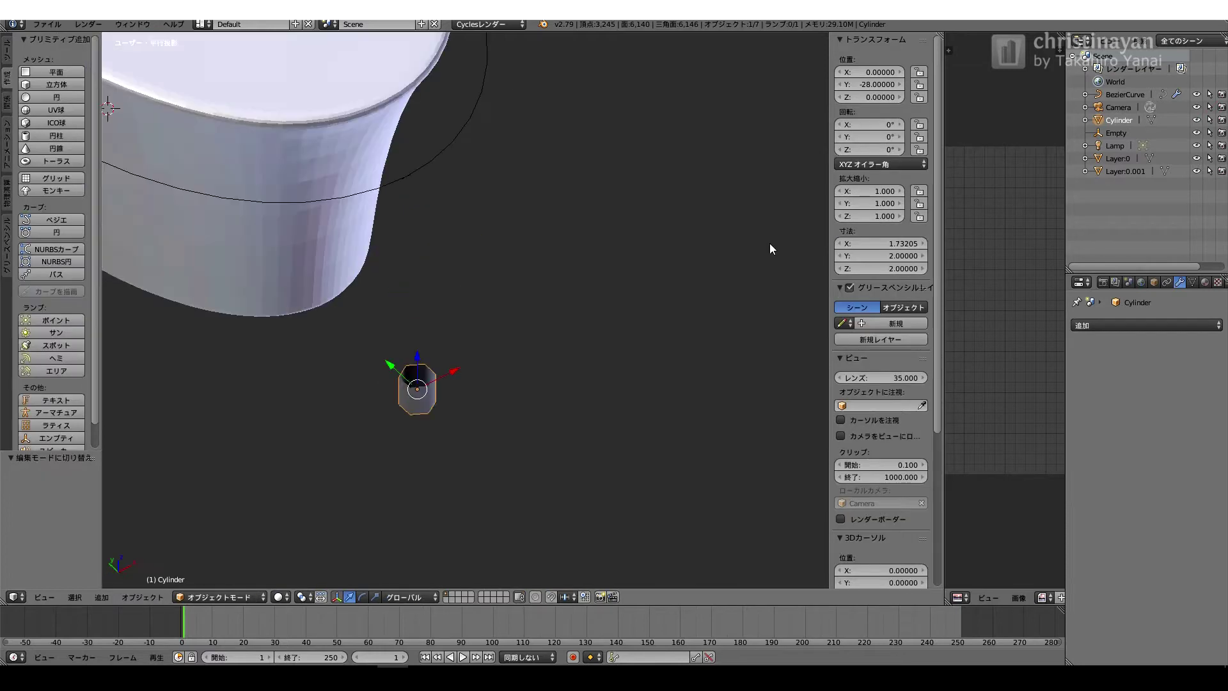
- Shape the cylinder into a 0.2 × 0.2 × 3 pole and move it to Y -27, Z 15
middle_drag(392, 357, 413, 385)
key(KP_7)
key(g)
key(y)
key(1)
key(Return)
middle_drag(302, 402, 488, 79)
text(gz15)
key(Return)
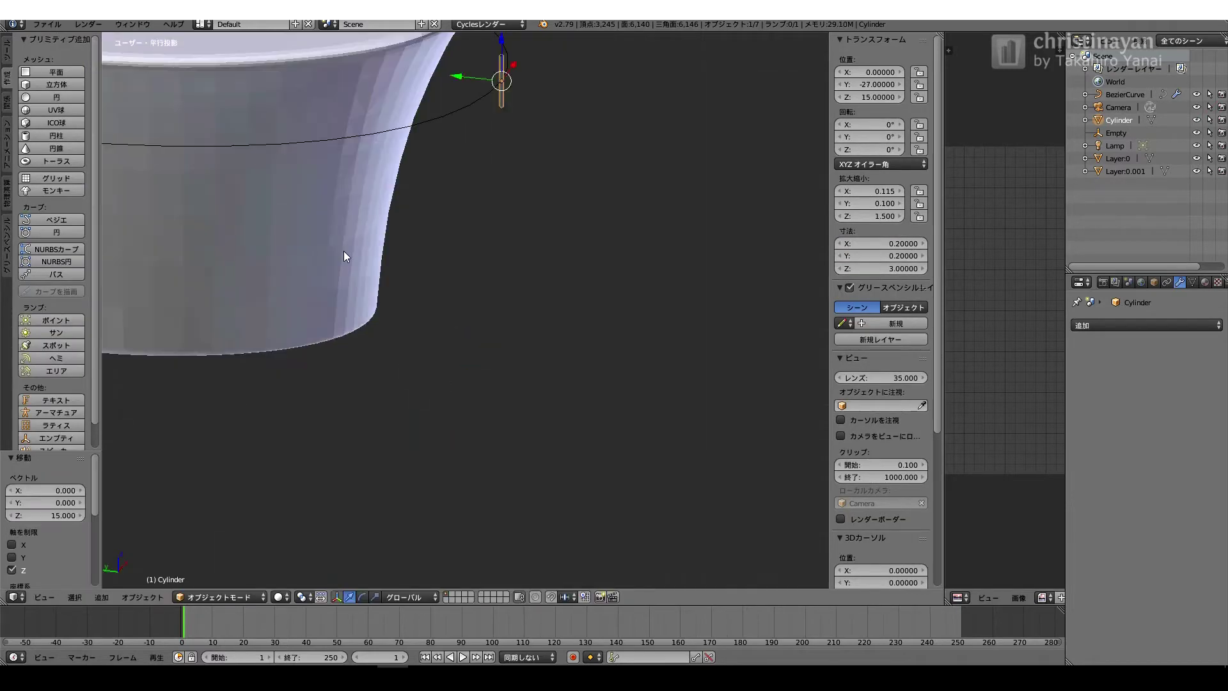
- Return the pole to Y 0 and set its origin to the 3D cursor
middle_drag(344, 254, 259, 205)
key(KP_1)
scroll(372, 147, up, 4)
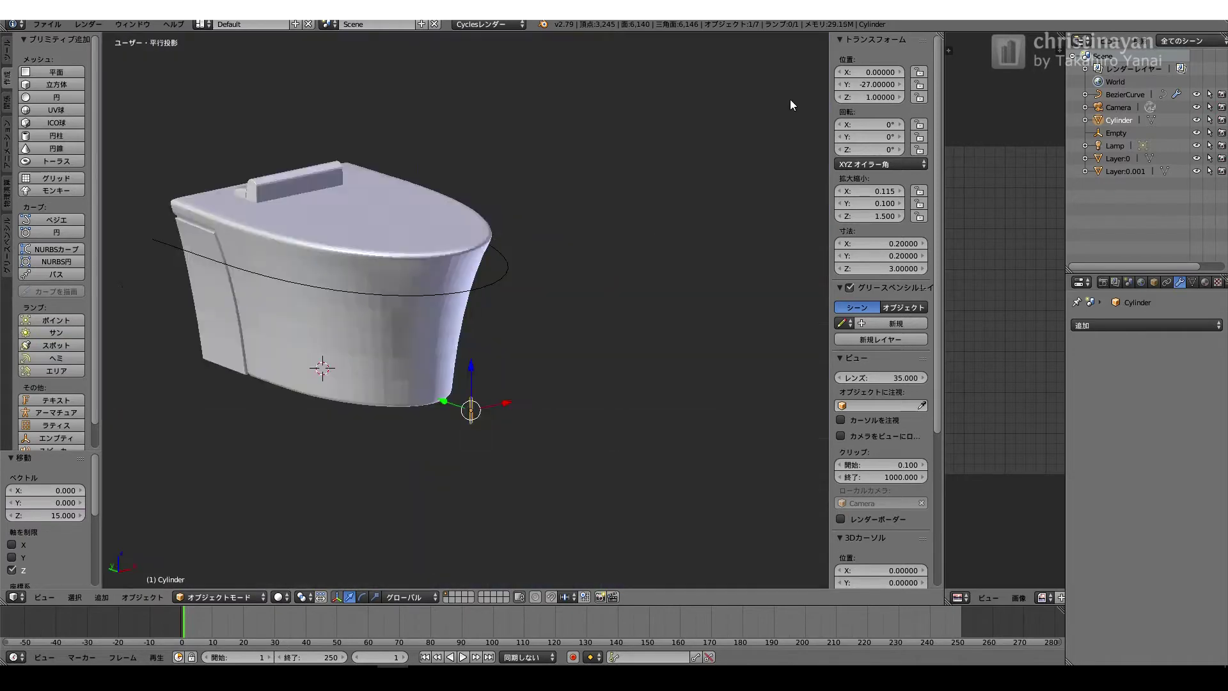
double_click(870, 84)
click(142, 597)
click(339, 352)
scroll(255, 391, up, 3)
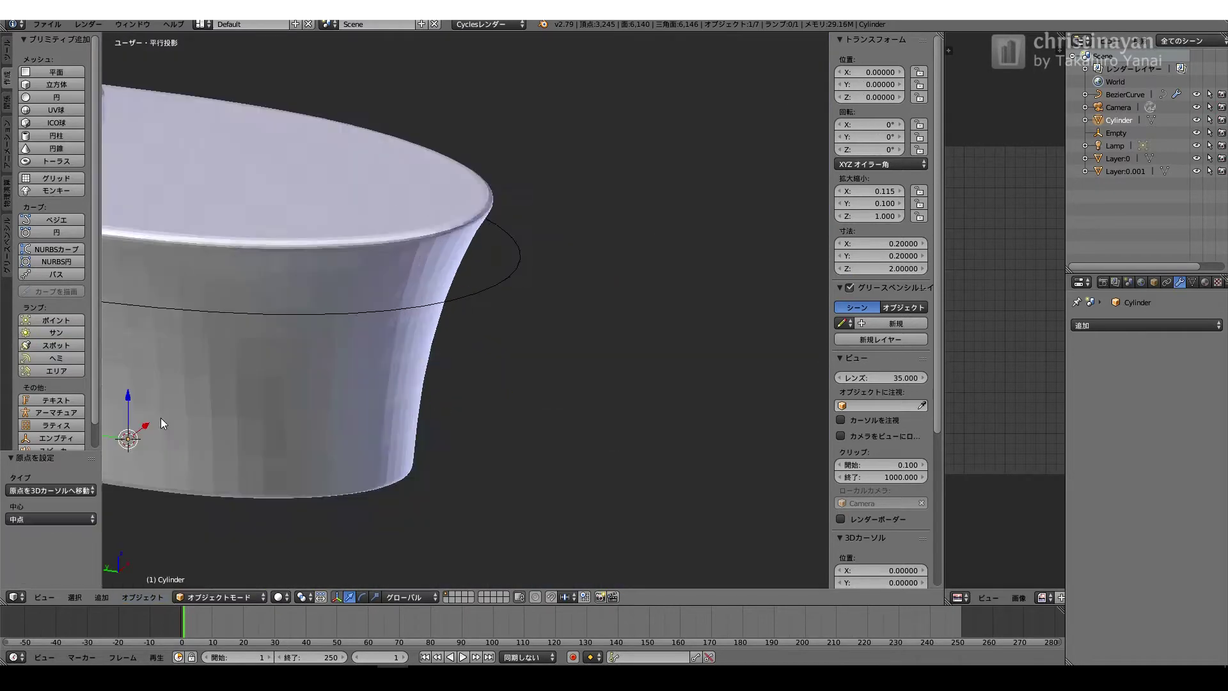
- Move the pole along Y and Z with snapping onto the curve's front, at Y -27, Z 15
scroll(186, 419, down, 1)
key(g)
key(y)
ctrl+click(486, 419)
key(g)
key(z)
ctrl+click(360, 357)
key(KP_1)
scroll(424, 239, up, 2)
key(KP_3)
key(g)
key(y)
ctrl+click(392, 240)
- Apply the pole's rotation and scale
middle_drag(525, 281, 659, 284)
key(ctrl+a)
click(569, 370)
middle_drag(409, 389, 281, 414)
middle_drag(435, 362, 397, 392)
middle_drag(293, 345, 315, 343)
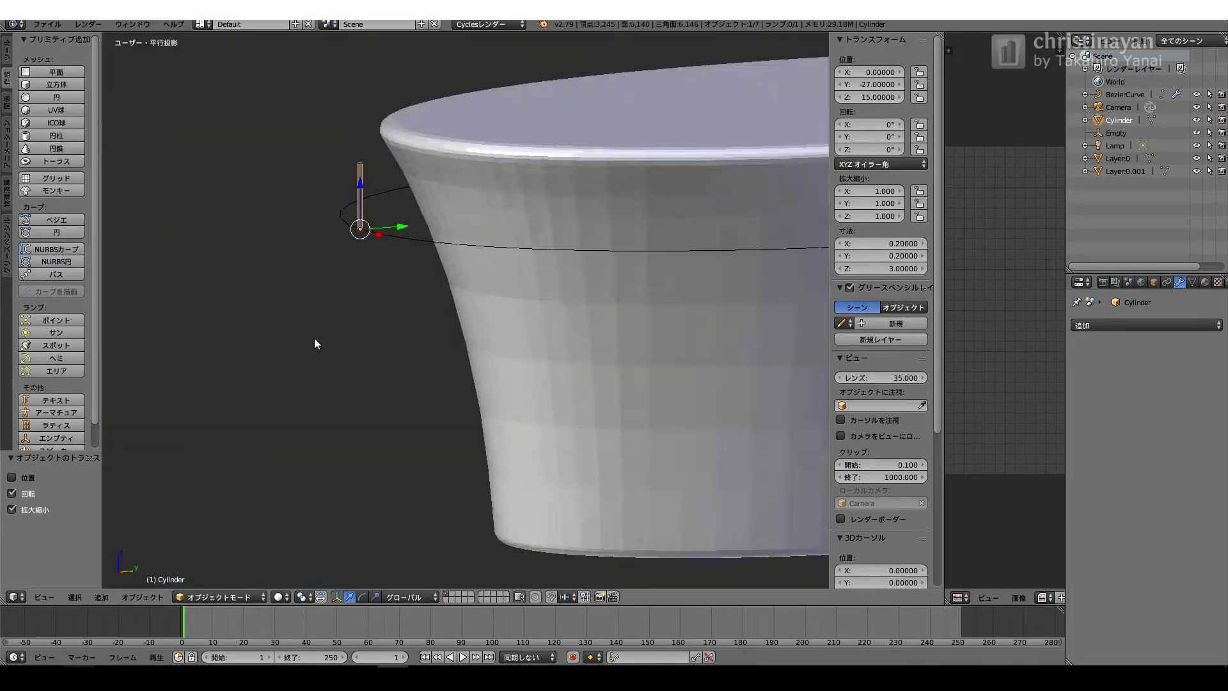
- Add an upright plane, move it -25 units along Y and apply its rotation
scroll(320, 347, up, 3)
click(56, 71)
scroll(639, 80, down, 5)
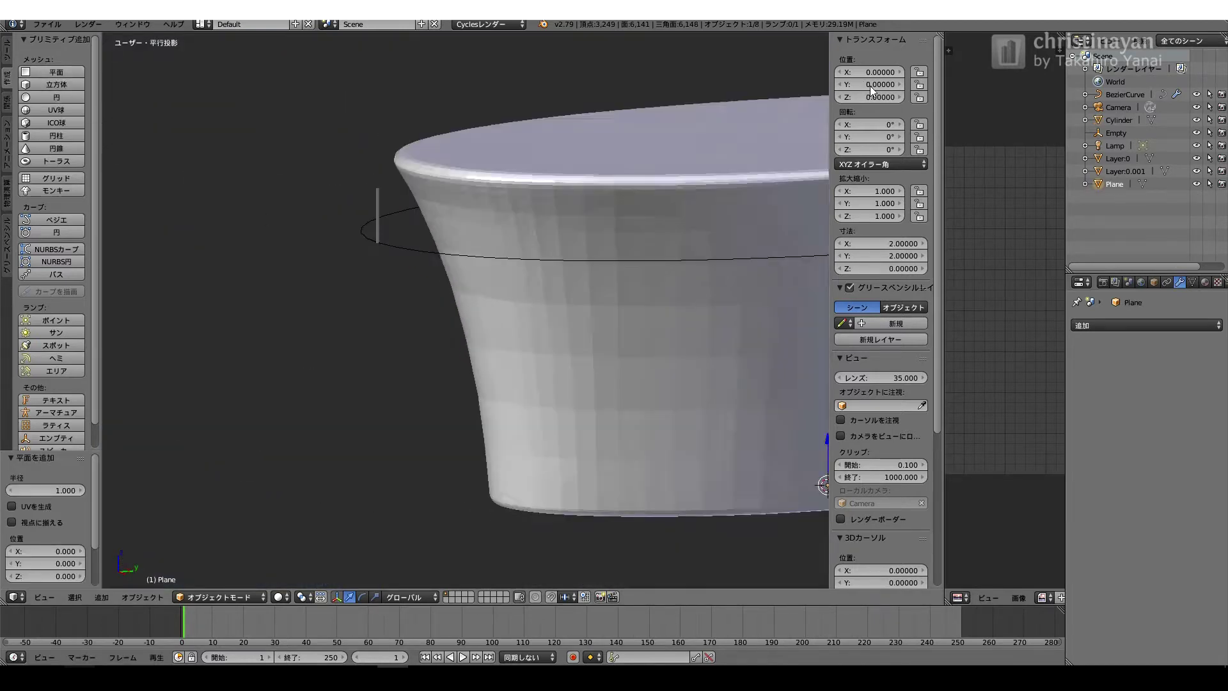
scroll(864, 480, down, 5)
scroll(861, 540, up, 5)
text(gy-25)
key(Return)
key(ctrl+a)
click(589, 430)
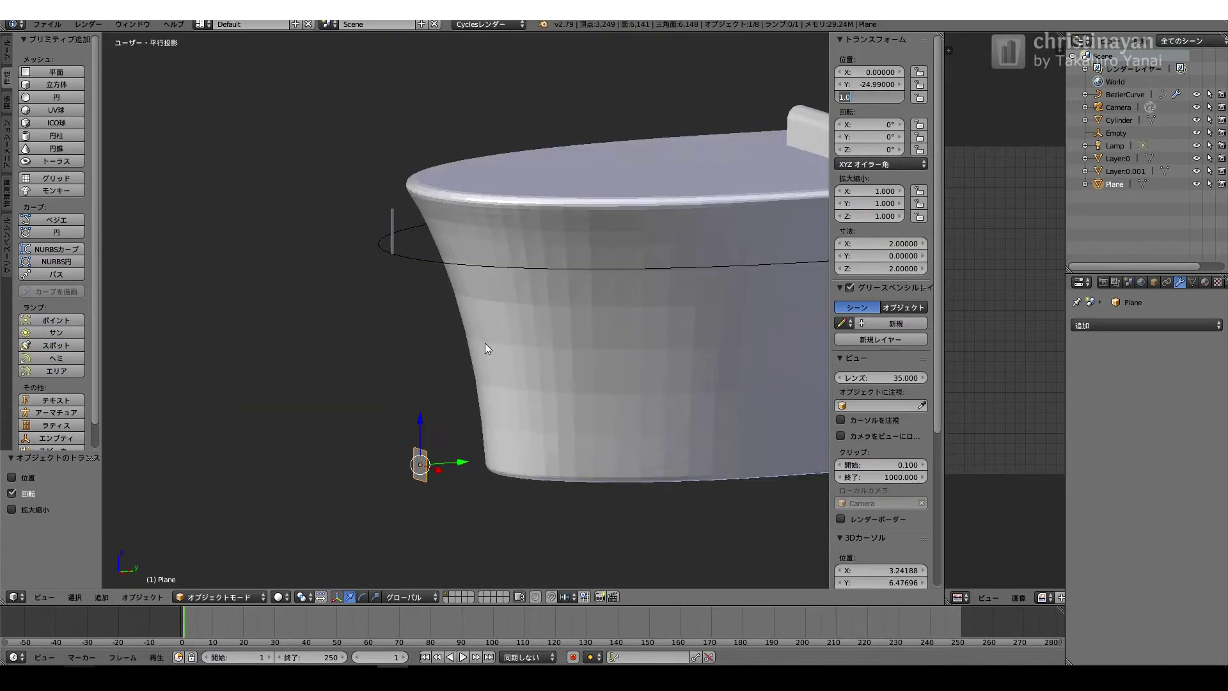
- Try setting the plane's origin and moving the plane -28 units along Y
click(142, 597)
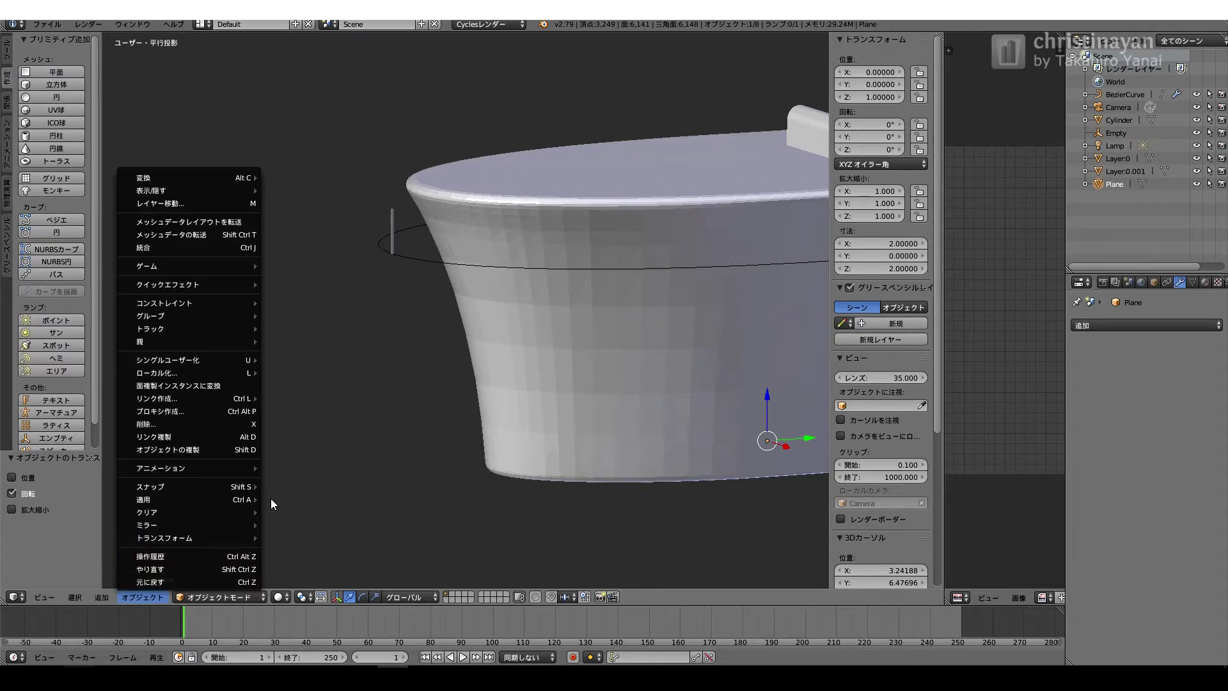
click(320, 505)
scroll(655, 365, down, 3)
text(gy-28)
key(Return)
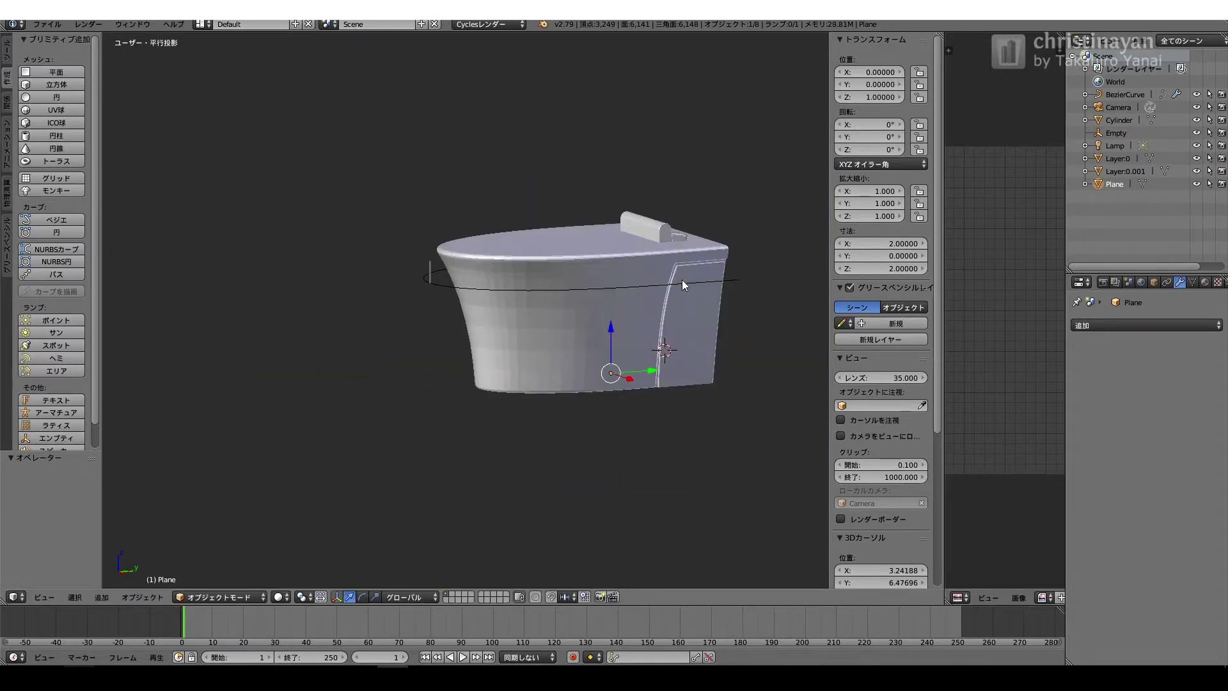
- Reset the 3D cursor to 0 on all axes and set the plane's origin to it
middle_drag(682, 281, 685, 154)
scroll(884, 509, down, 3)
drag(885, 494, 885, 519)
text(0)
key(Return)
click(142, 597)
mouse_move(159, 538)
click(320, 514)
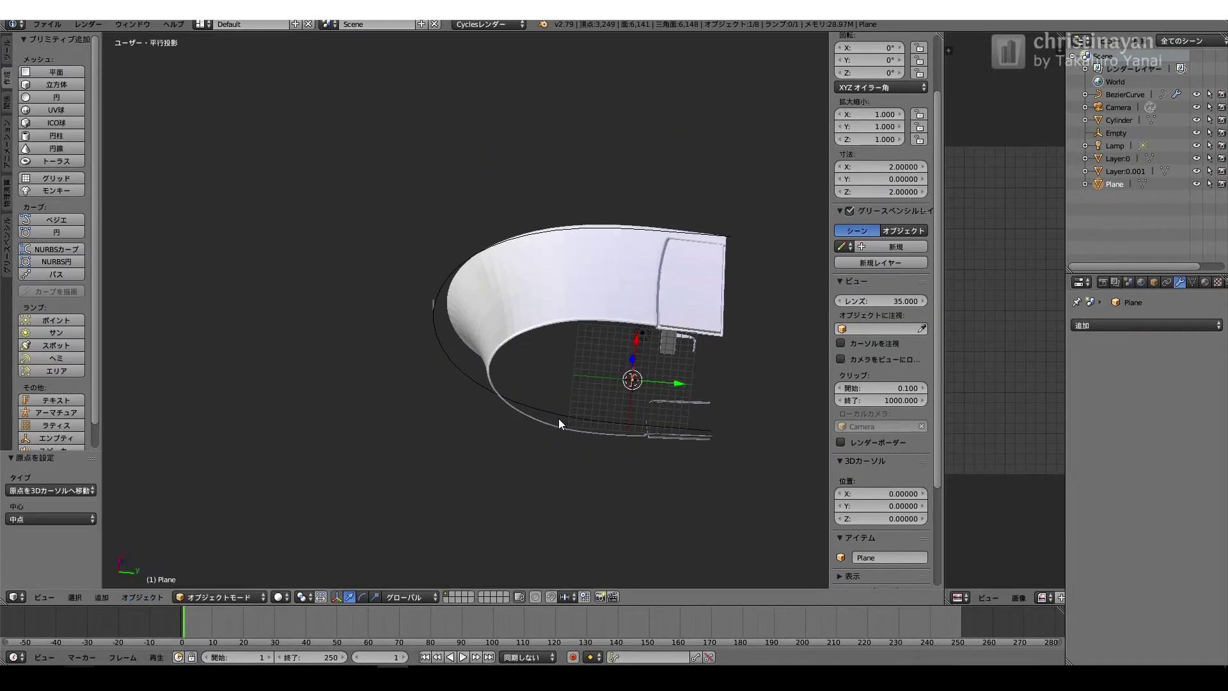
- Move the plane -25 units along Y and 15 units along Z
middle_drag(558, 424, 586, 557)
key(g)
key(y)
key(minus)
key(2)
key(5)
key(Return)
scroll(424, 230, up, 5)
text(gz15)
key(Return)
scroll(928, 332, up, 3)
scroll(410, 226, up, 1)
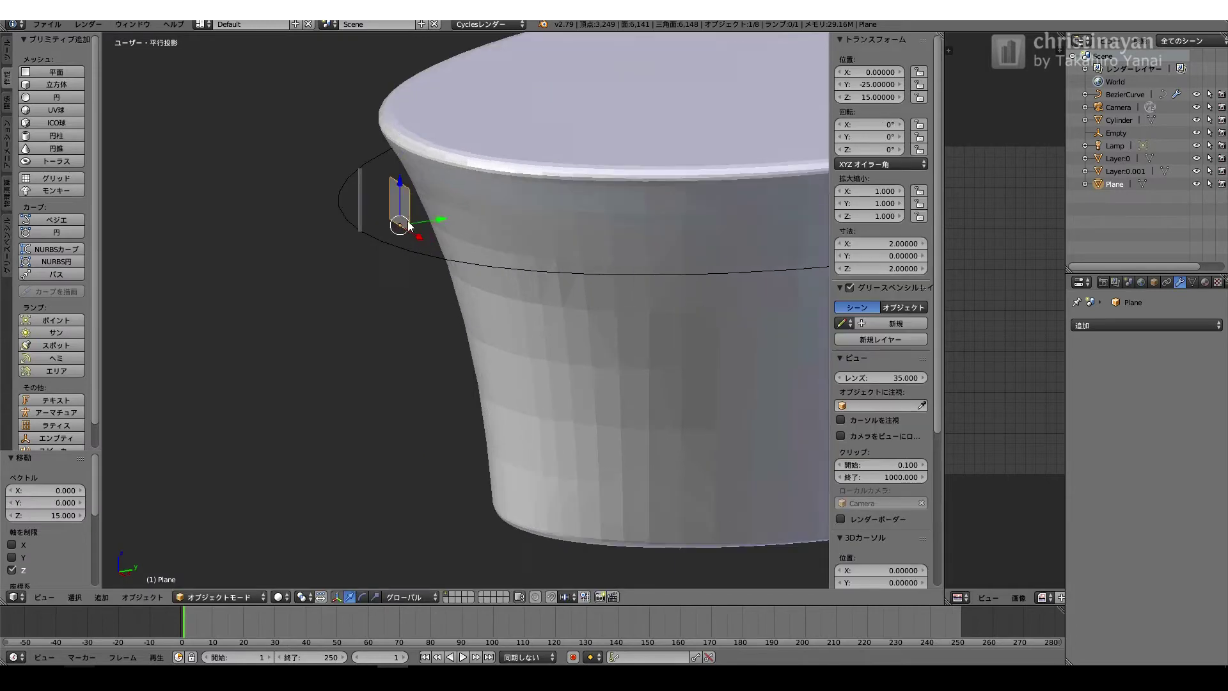
- Move the plane another -2 units along Y to Y -27, in line with the pole
text(gy-2)
key(Return)
scroll(259, 168, up, 3)
shift+middle_drag(235, 125, 409, 206)
scroll(408, 206, up, 4)
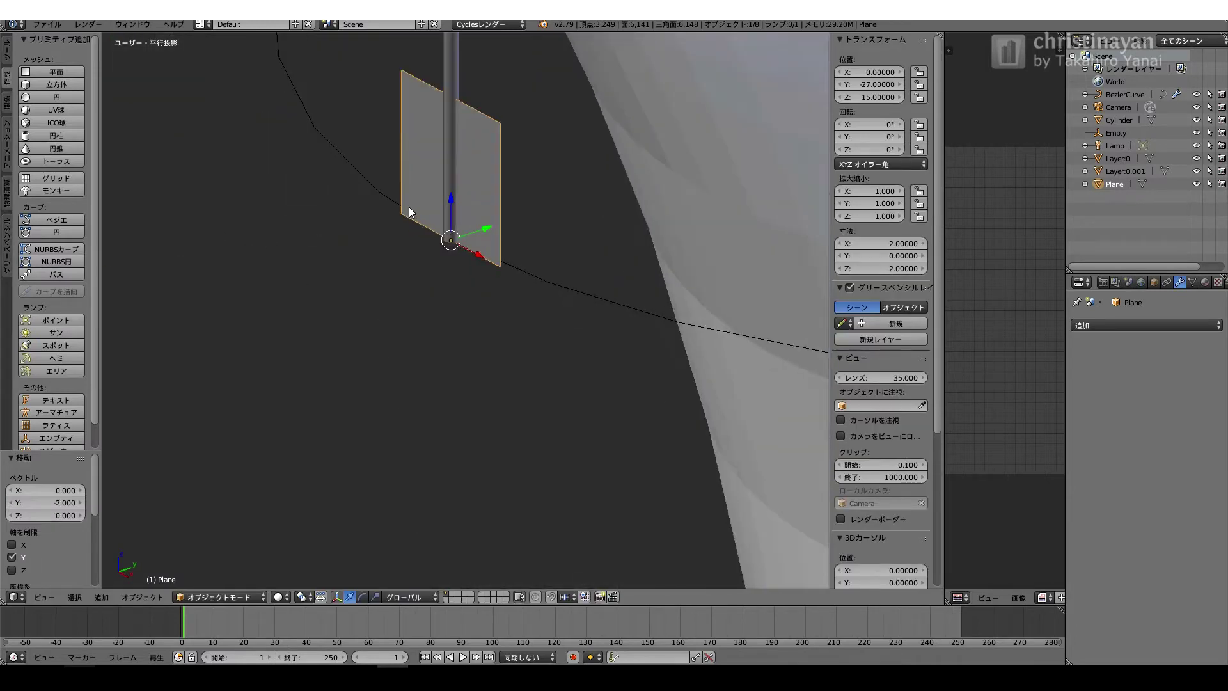
- Set the plane's X and Z dimensions to 3 units each
scroll(387, 194, down, 4)
key(KP_3)
click(882, 269)
text(3)
key(Return)
scroll(646, 239, down, 1)
middle_drag(704, 211, 838, 240)
click(882, 244)
text(3)
key(Return)
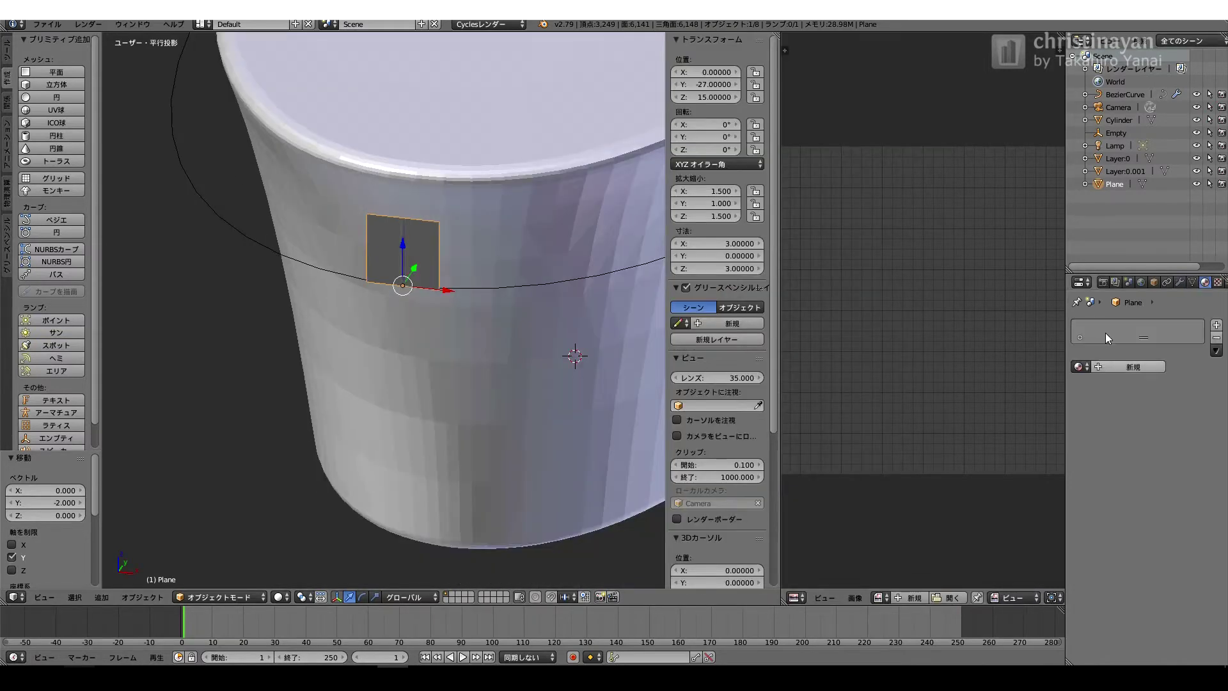
- Give the plane a new material named curtain.wall with the Toilet1_d.psd image texture as its diffuse color
click(1112, 367)
double_click(1107, 331)
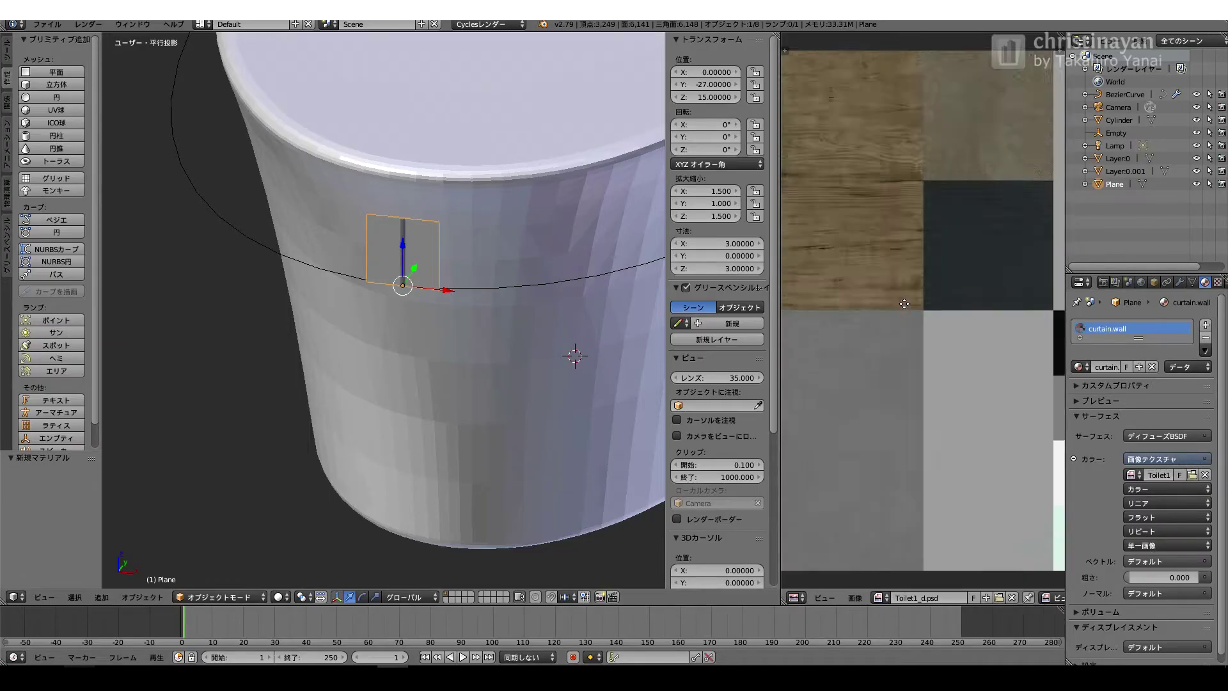
scroll(904, 304, down, 3)
middle_drag(904, 304, 866, 321)
- Unwrap the plane and move its lower-left UV corner to the lower-left corner of the striped texture area
key(Tab)
key(u)
click(544, 457)
scroll(795, 431, down, 1)
right_drag(791, 427, 971, 325)
right_click(791, 222)
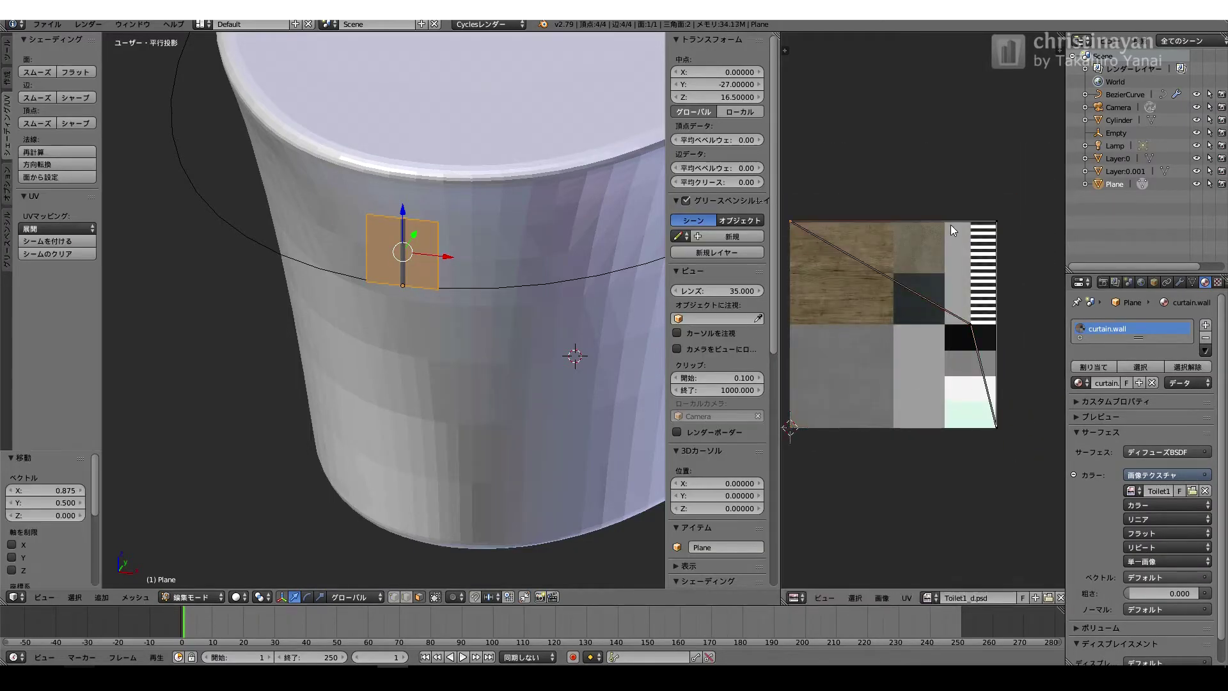
- Display the texture in the 3D view and fit the plane's remaining UV corners to the black-and-white striped area
scroll(409, 346, up, 3)
key(Tab)
key(u)
key(Tab)
key(u)
click(332, 273)
click(241, 598)
click(264, 525)
right_drag(792, 428, 971, 324)
right_drag(997, 427, 997, 325)
right_drag(972, 227, 971, 224)
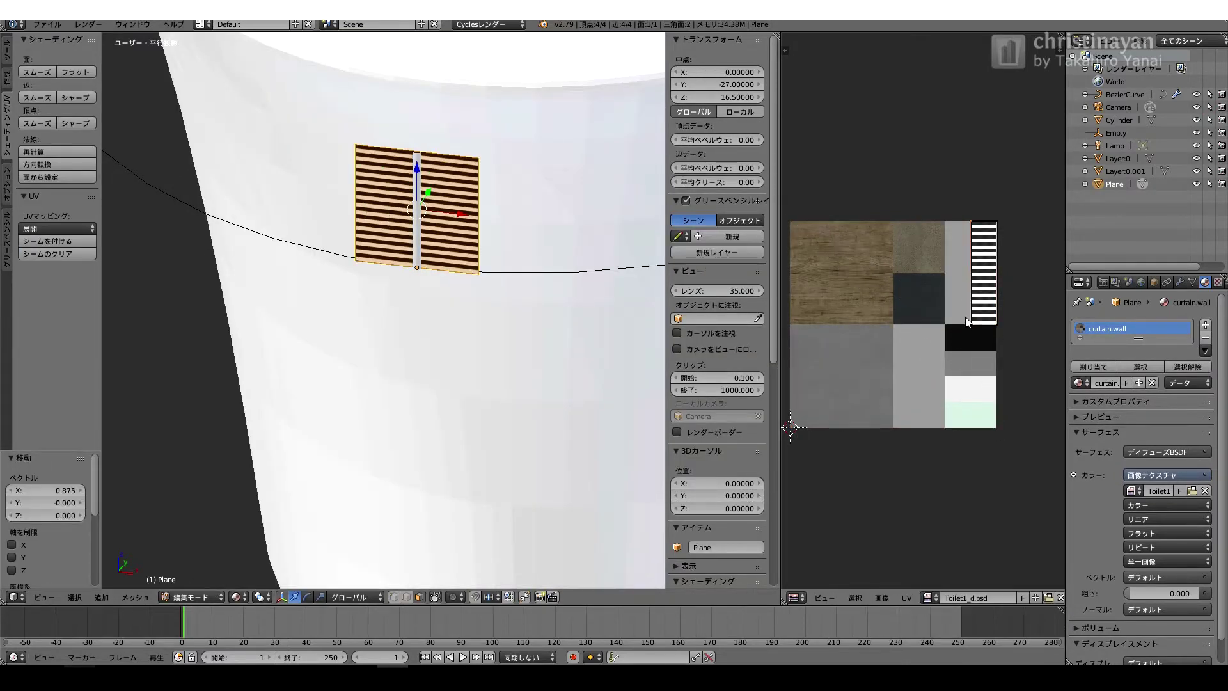
- Replace the image editor with the Node Editor showing the curtain.wall material's nodes
scroll(979, 297, up, 3)
middle_drag(980, 296, 938, 301)
click(799, 594)
click(833, 442)
key(n)
key(Home)
- Add a Transparent BSDF and a Mix Shader node to the curtain.wall material
click(881, 600)
mouse_move(909, 545)
click(993, 504)
click(833, 213)
click(885, 600)
click(996, 544)
click(936, 331)
- Mix the Transparent and Diffuse BSDFs with the image texture as factor, connect the mix to the material's surface, and save the file
scroll(934, 326, up, 3)
drag(879, 275, 842, 359)
drag(823, 274, 789, 357)
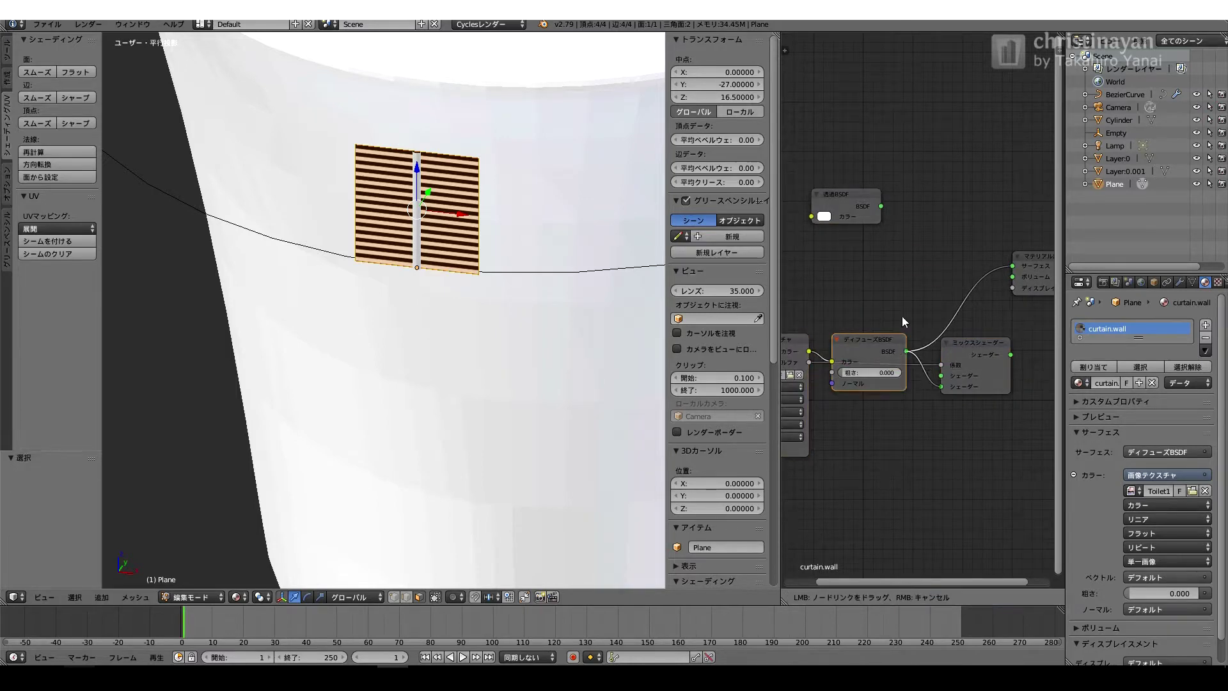
drag(983, 373, 953, 285)
drag(981, 266, 1012, 265)
drag(877, 346, 866, 339)
key(ctrl+s)
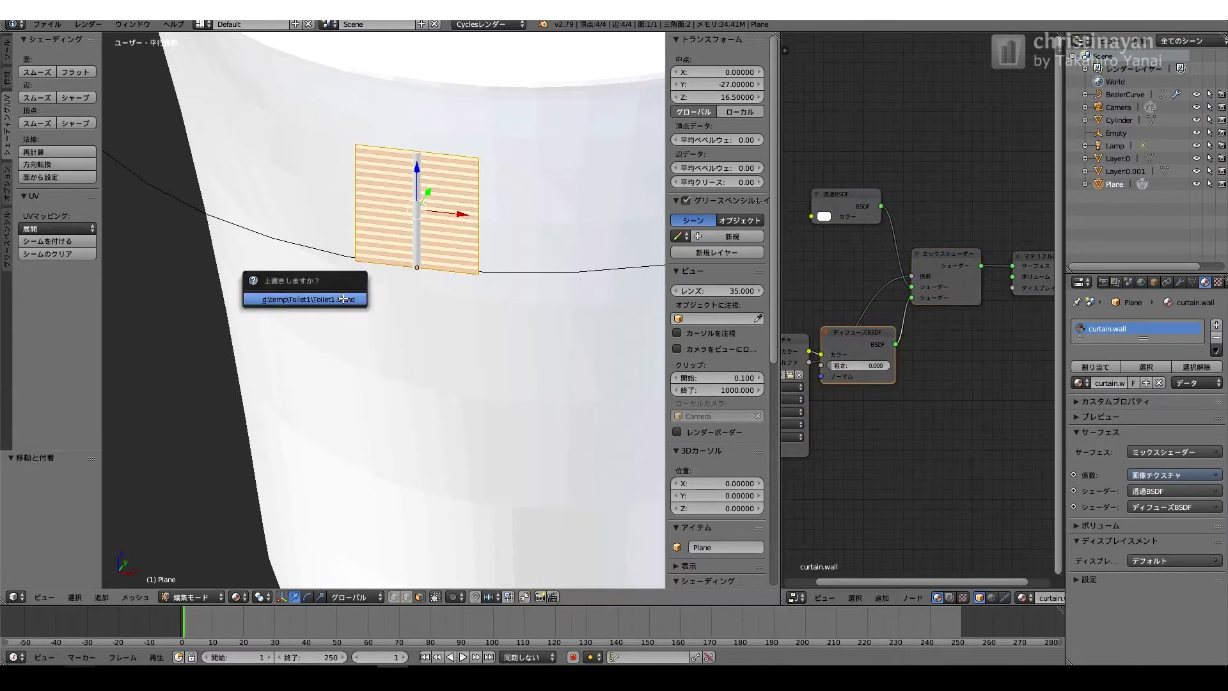
- Move the pole cylinder 1 unit along Y to Y -26, behind the striped panel
scroll(343, 296, down, 5)
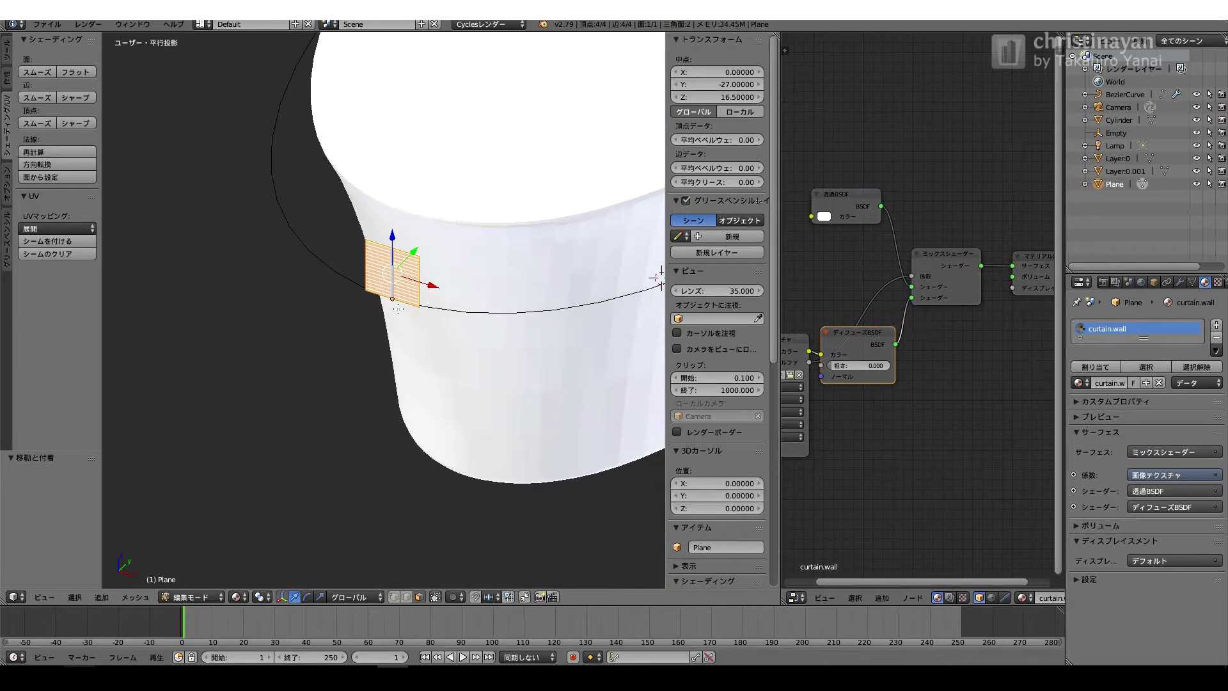
key(KP_1)
scroll(467, 282, up, 2)
middle_drag(485, 270, 337, 187)
key(Tab)
right_click(341, 188)
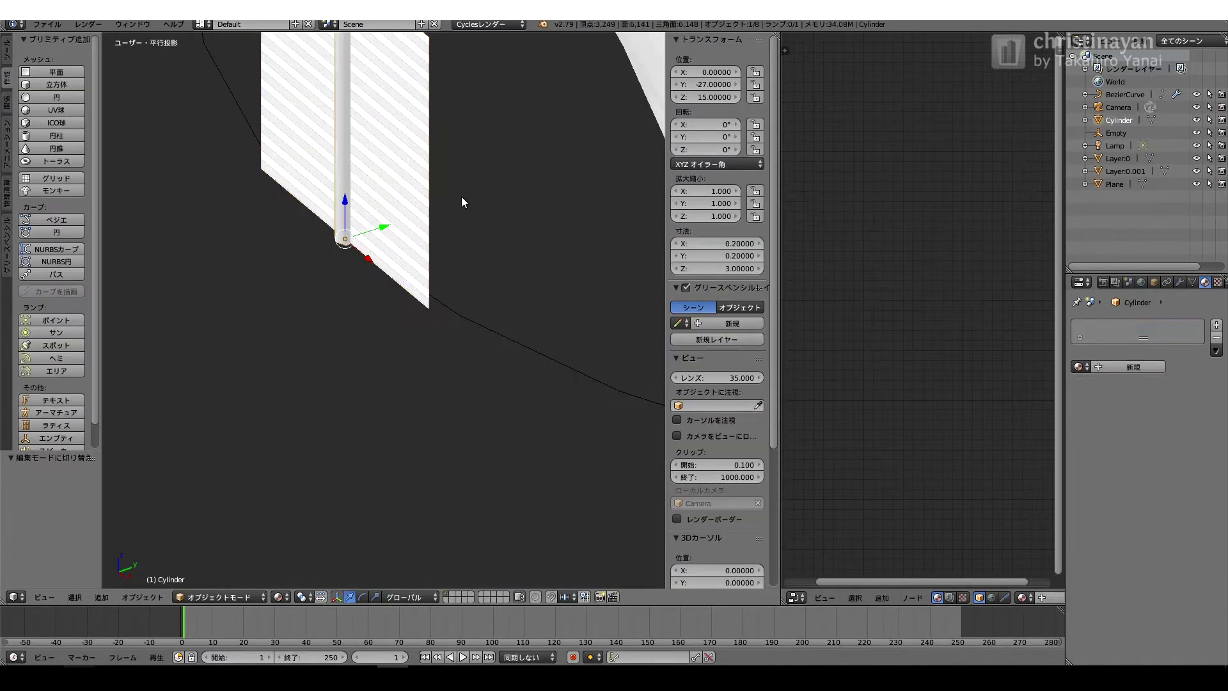
key(g)
key(y)
key(1)
key(Return)
- Try moving the pole another 2 units along Y
scroll(436, 260, down, 5)
middle_drag(398, 277, 455, 261)
key(g)
key(y)
key(2)
ctrl+drag(375, 301, 376, 300)
middle_drag(376, 301, 433, 302)
scroll(424, 303, down, 7)
scroll(396, 306, up, 3)
key(Up)
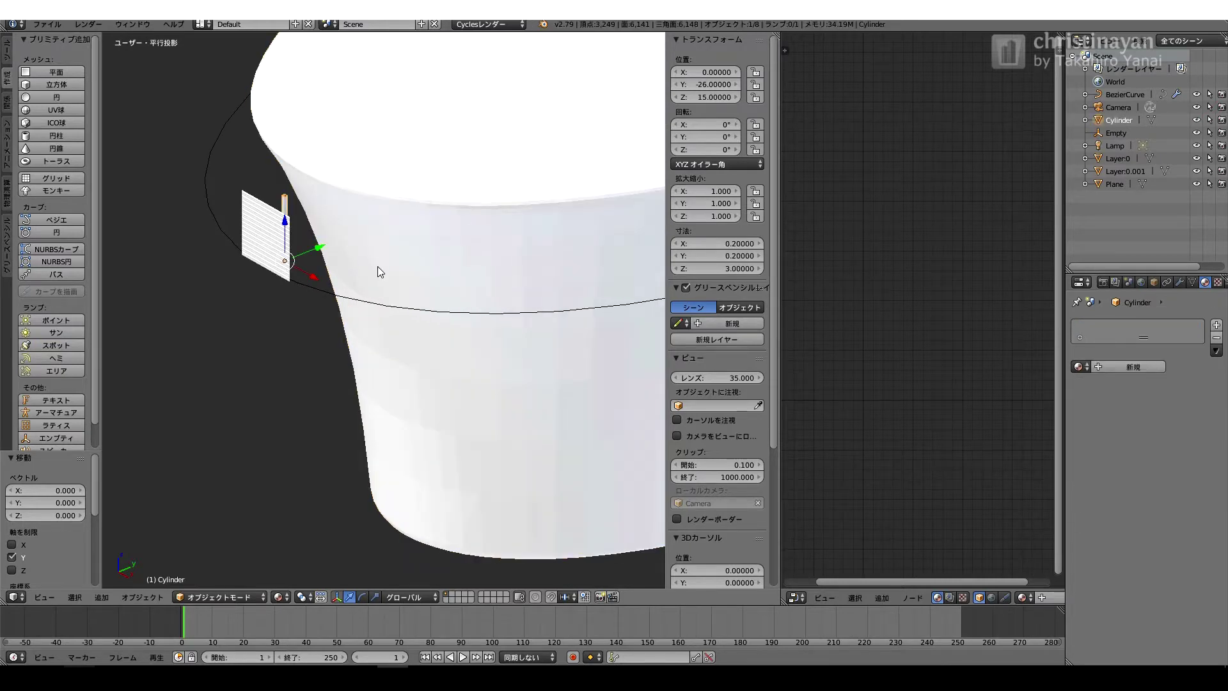
- Add an Array modifier to the pole with Fit Curve as fit type and the Bezier curve as its curve
click(1080, 366)
click(1139, 325)
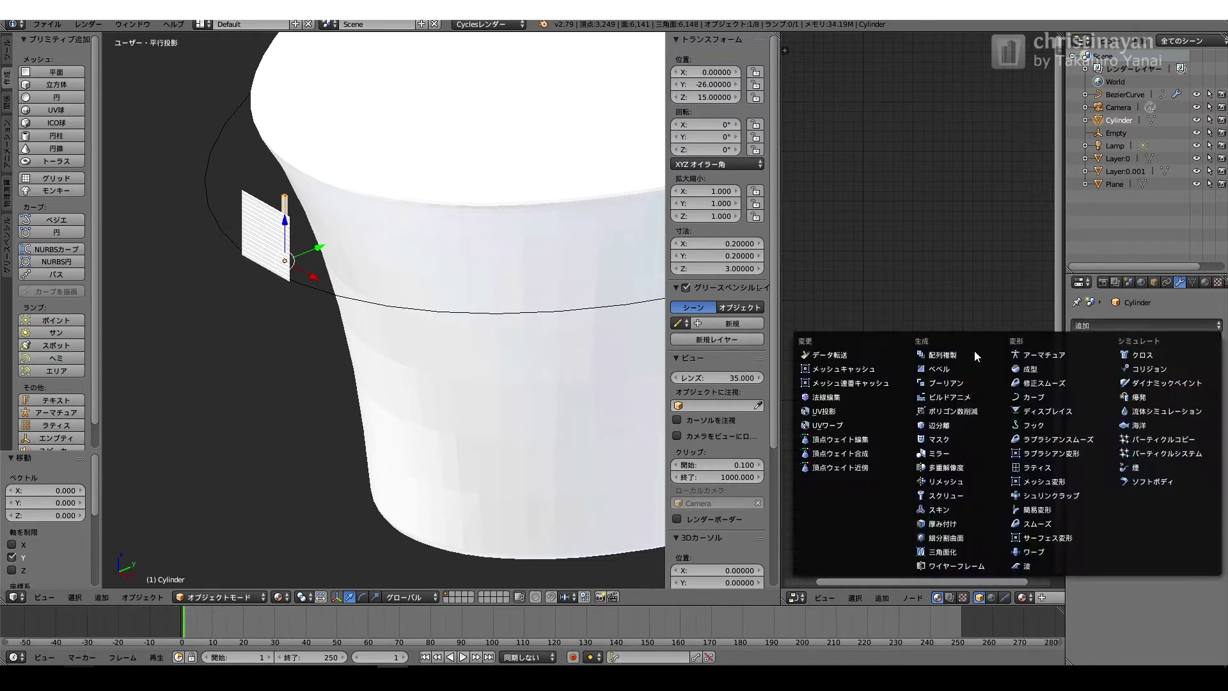
click(898, 353)
click(1163, 383)
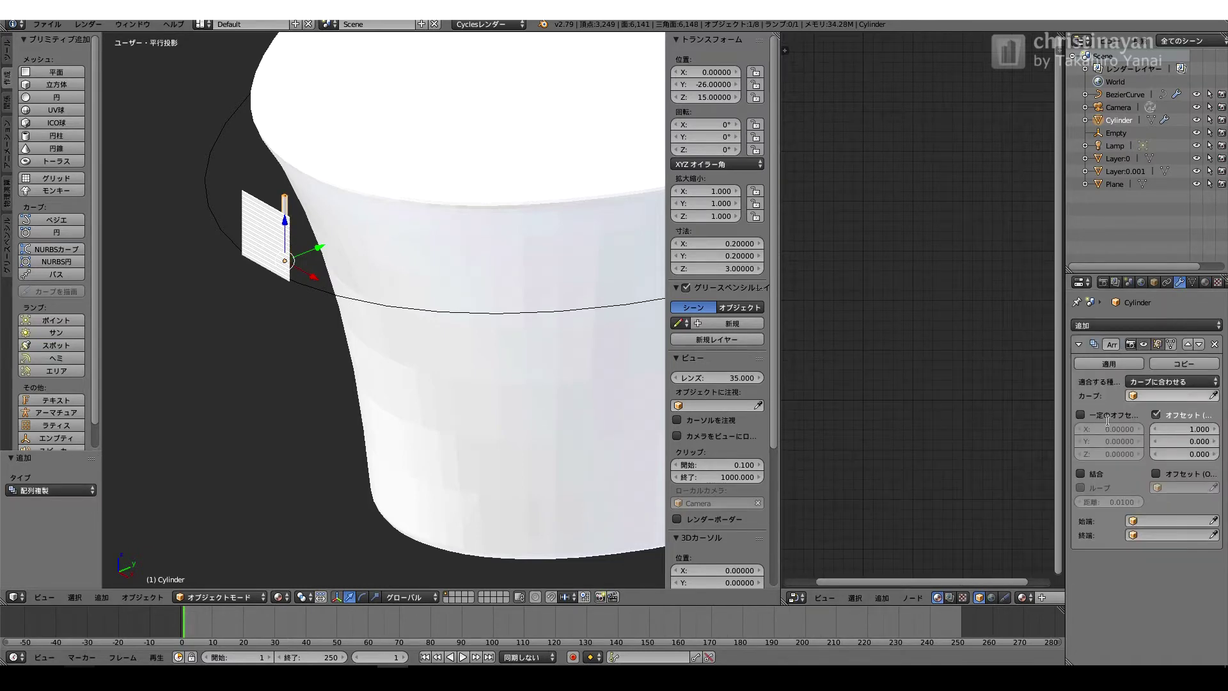
click(1163, 396)
click(1108, 416)
- Rename the Bezier curve as BezierCurve.5F
double_click(1125, 94)
key(Right)
text(.)
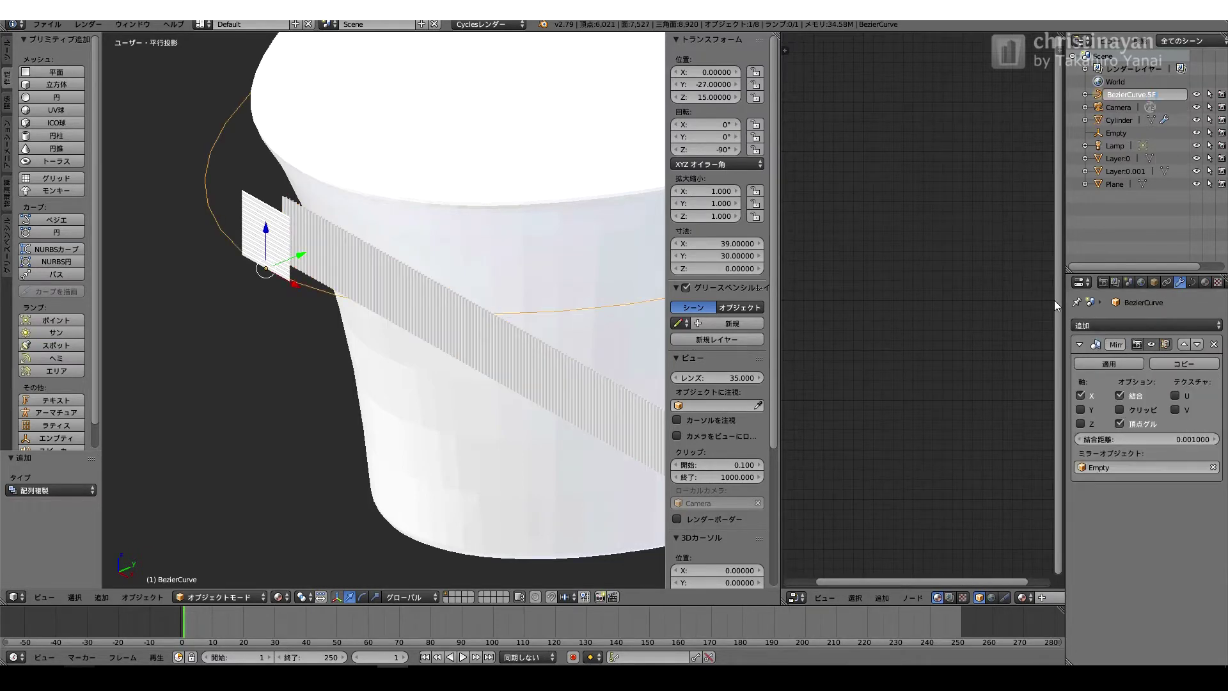
- Switch the pole's array from relative to constant offset and set the X offset to 4
right_click(630, 426)
click(1156, 416)
key(Return)
click(1110, 433)
text(4)
key(Return)
scroll(416, 332, down, 4)
scroll(416, 332, up, 2)
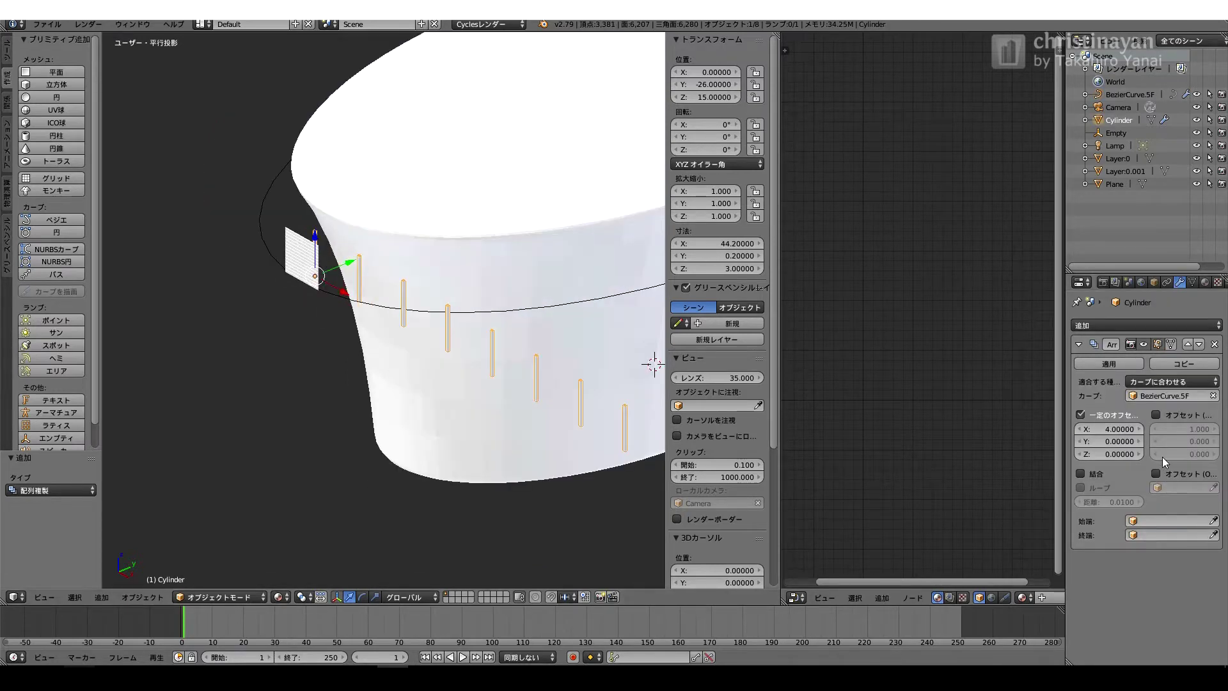
- Apply the rotation of BezierCurve.5F and set the pole's array to a fixed count of 6
right_click(516, 311)
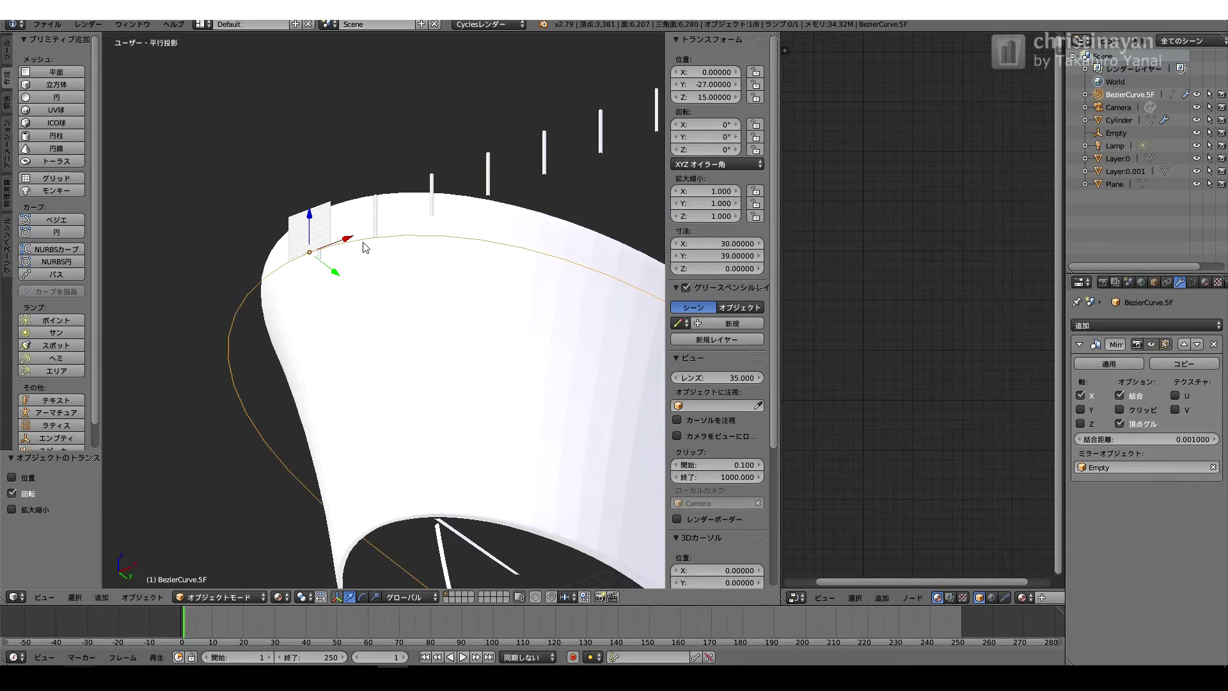
click(1161, 381)
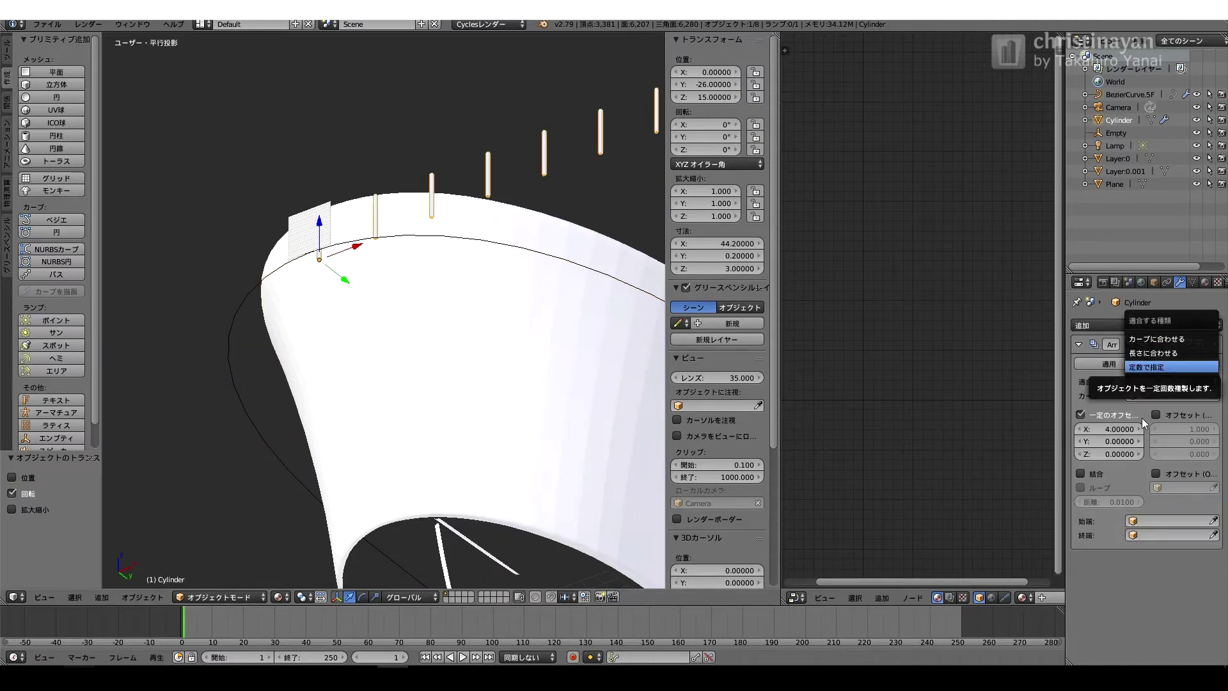
click(1161, 381)
click(1171, 366)
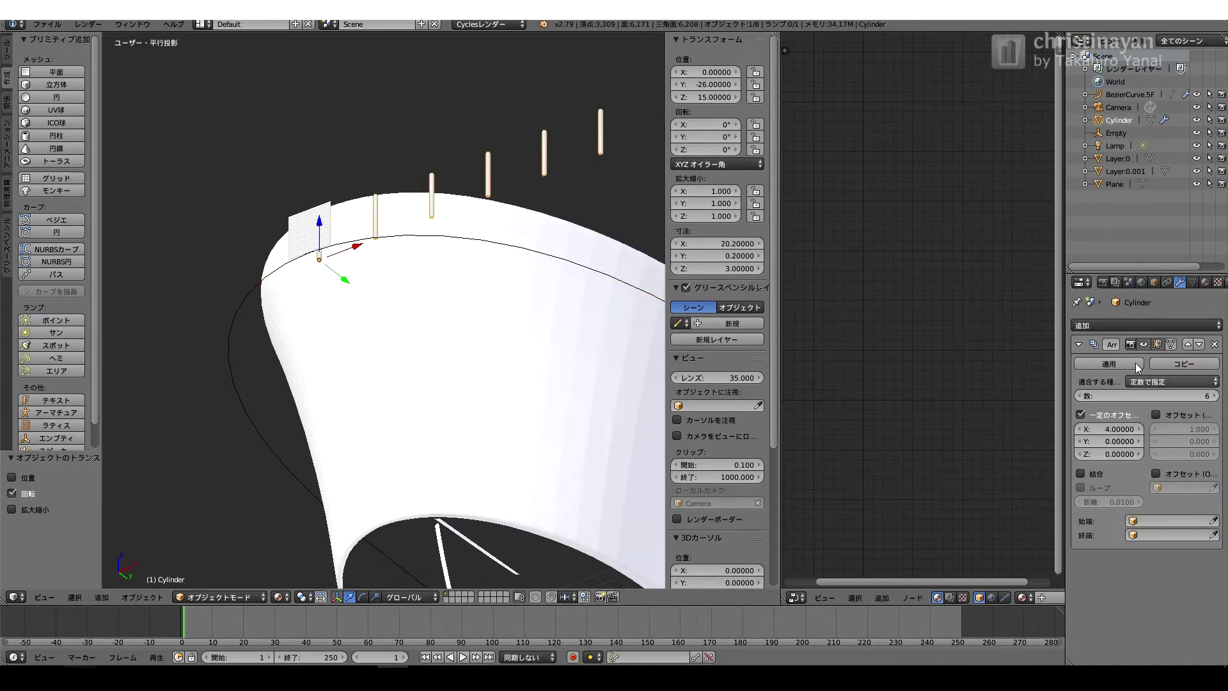
- Add a Curve modifier to the pole using BezierCurve.5F and raise the array count to 8
click(1129, 326)
click(1036, 382)
click(1110, 613)
click(1116, 483)
scroll(405, 430, down, 4)
middle_drag(416, 310, 697, 441)
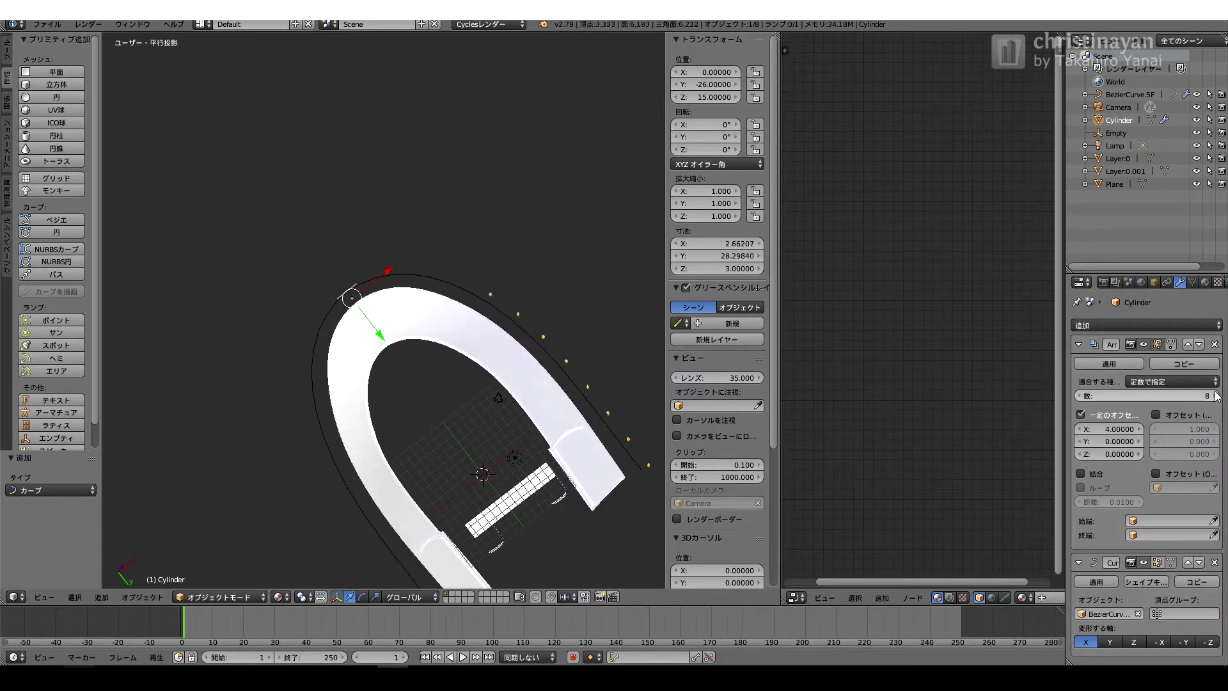
- Move the pole along Y to Y -28 and raise its array count to 12
middle_drag(690, 428, 735, 430)
middle_drag(353, 77, 340, 200)
key(KP_7)
key(KP_5)
scroll(372, 334, up, 5)
key(KP_5)
scroll(339, 200, up, 3)
ctrl+drag(334, 203, 336, 282)
middle_drag(336, 282, 412, 283)
scroll(370, 219, down, 8)
scroll(376, 138, down, 1)
key(KP_Decimal)
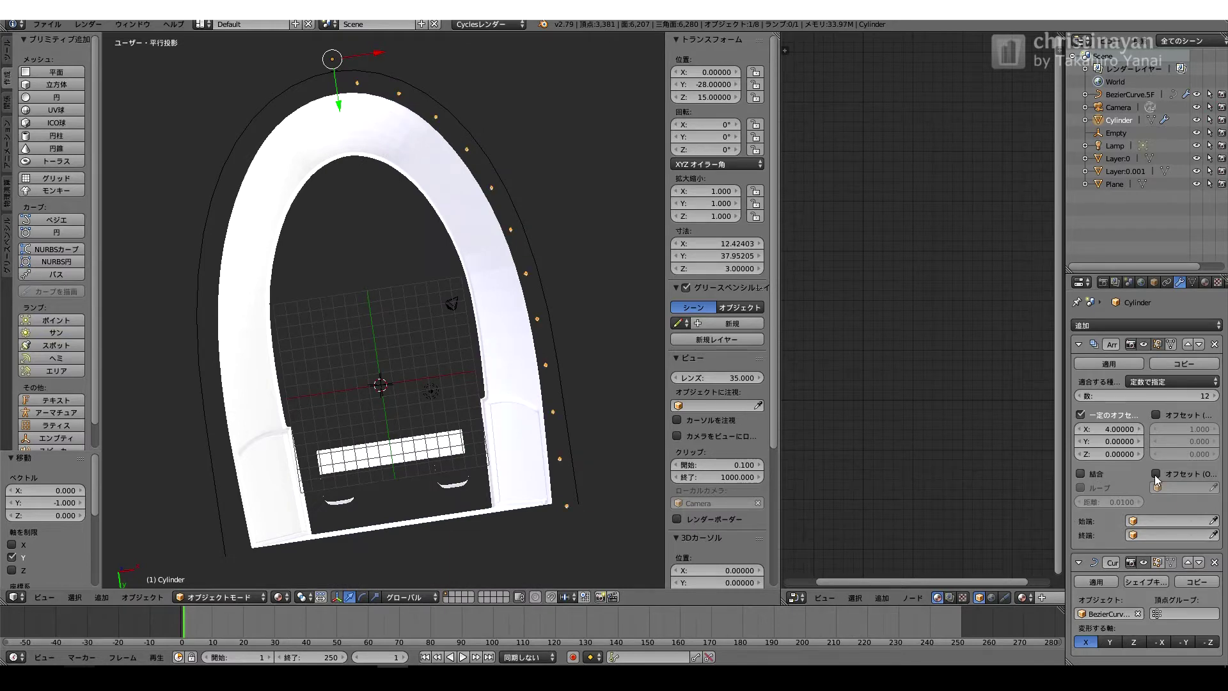
middle_drag(624, 371, 507, 469)
scroll(483, 425, up, 4)
scroll(481, 428, down, 4)
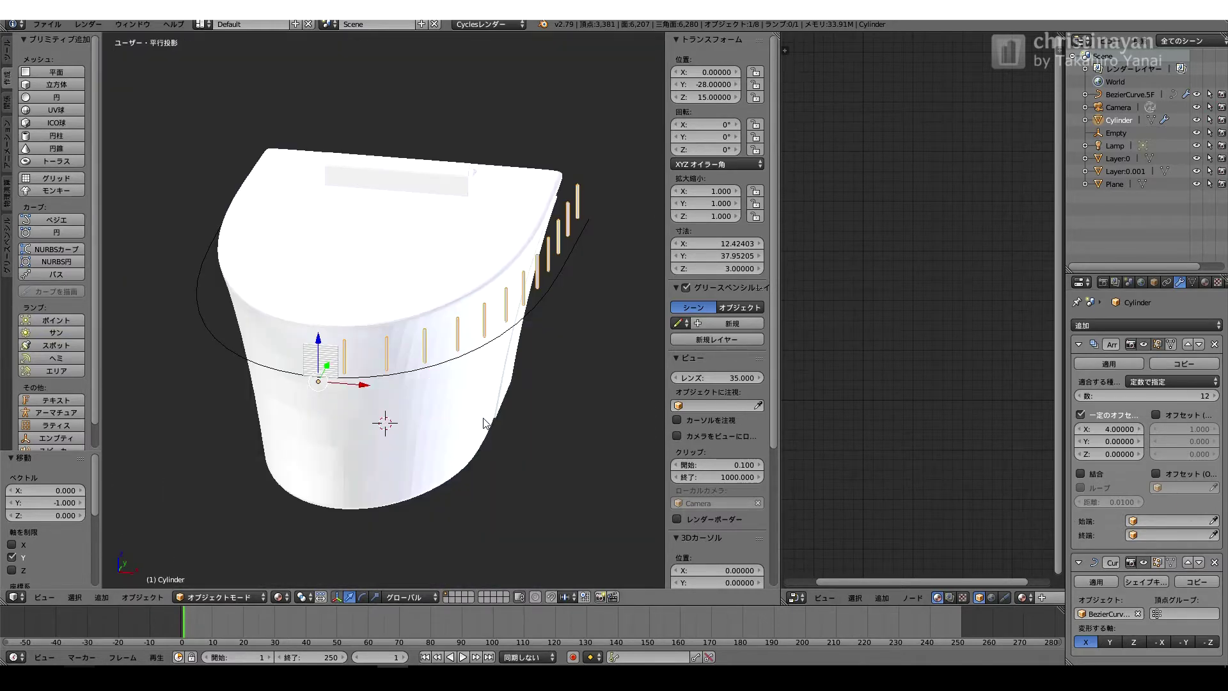
- Edit BezierCurve.5F and move its front control point 15 units along X
middle_drag(409, 431, 173, 455)
middle_drag(413, 238, 522, 150)
right_click(400, 185)
right_click(400, 185)
key(Tab)
middle_drag(400, 185, 390, 256)
key(Tab)
key(Tab)
right_click(139, 319)
ctrl+drag(137, 287, 137, 185)
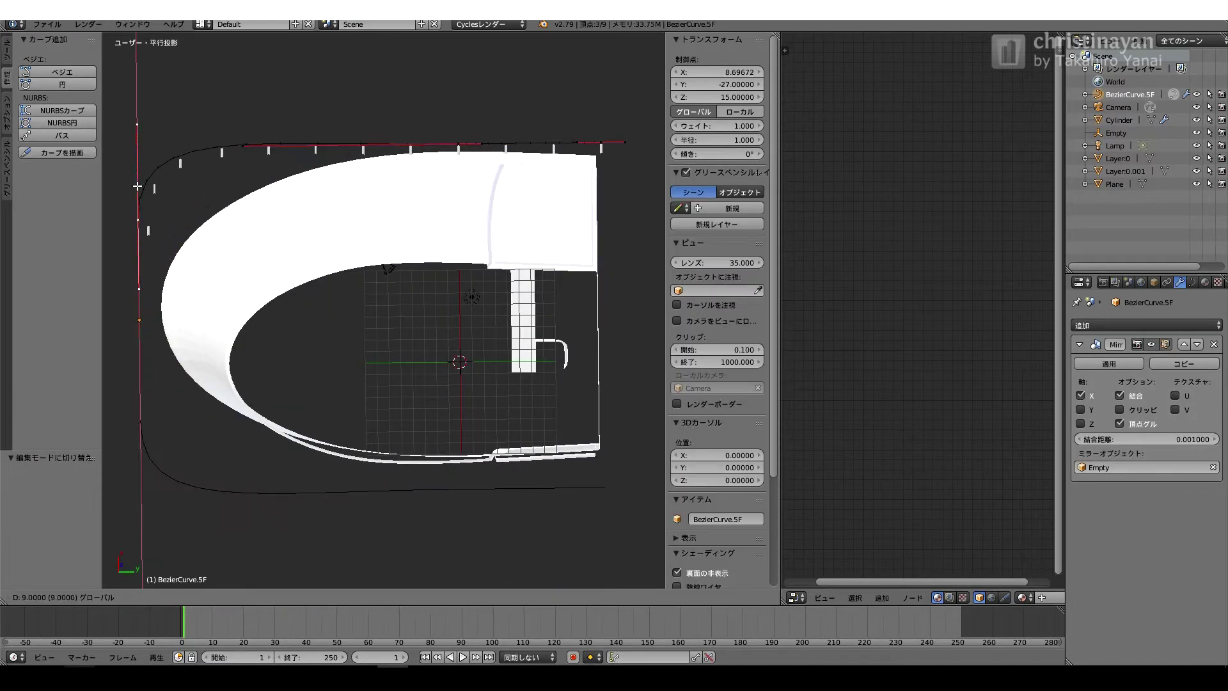
click(122, 121)
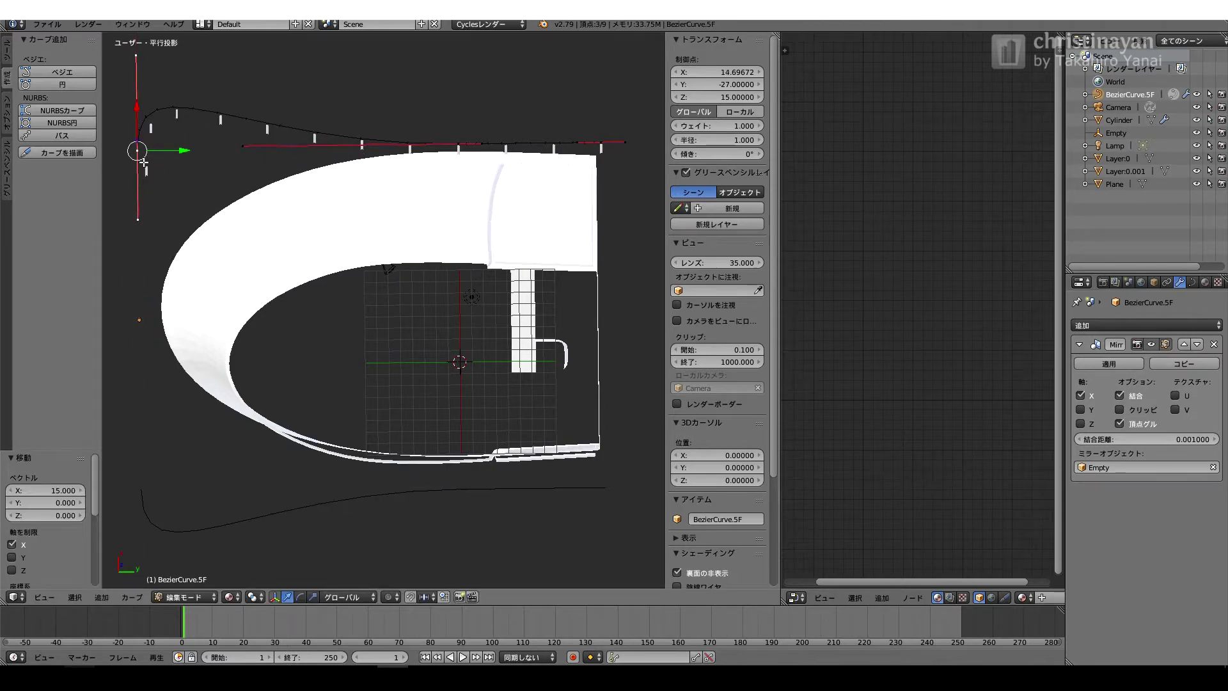
- Move the same curve control point to X 15, Y 0 beside the building in the bottom view
key(ctrl+KP_7)
key(g)
click(547, 393)
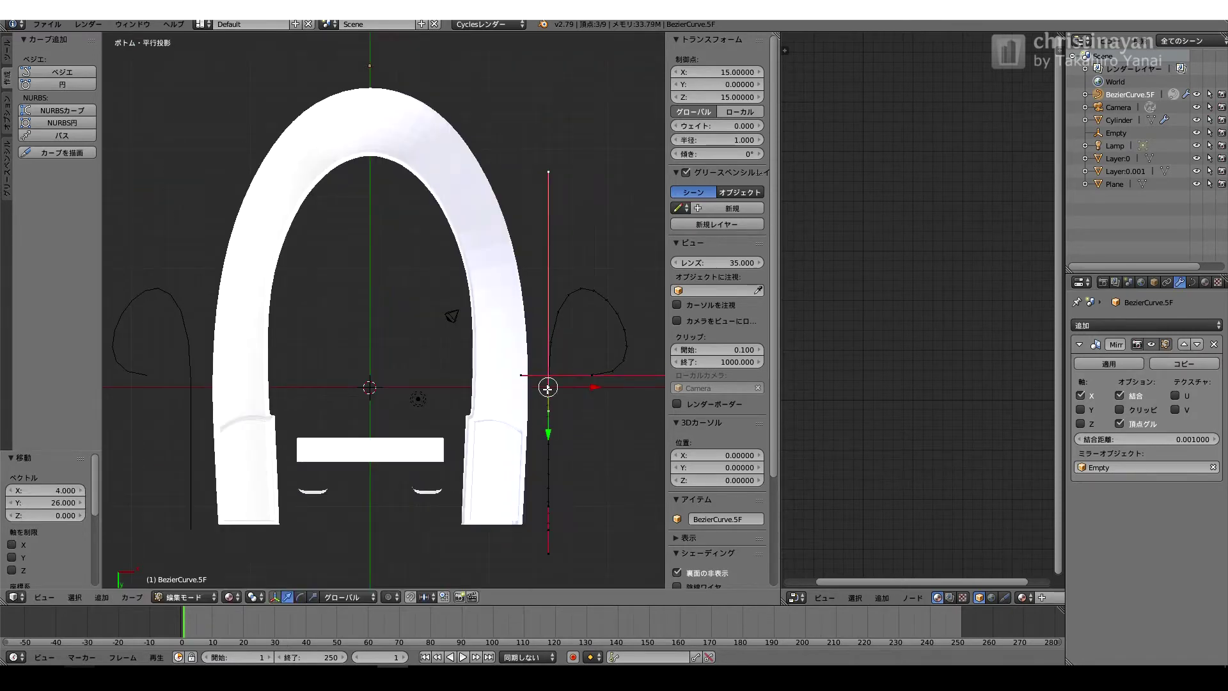
key(Tab)
middle_drag(504, 279, 367, 347)
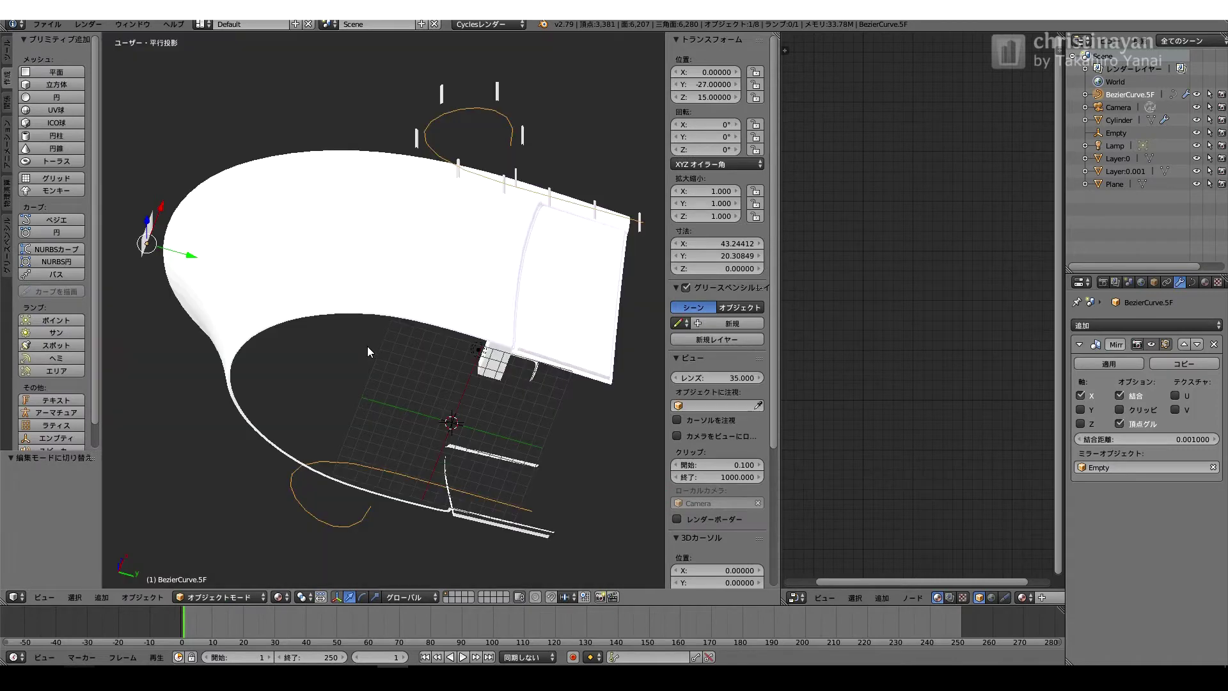
- Move the curve's rear end control point to the front center and place its handle at X 3, Y -27
key(ctrl+KP_7)
key(Tab)
right_click(548, 529)
key(g)
click(370, 67)
right_click(370, 44)
key(g)
click(413, 53)
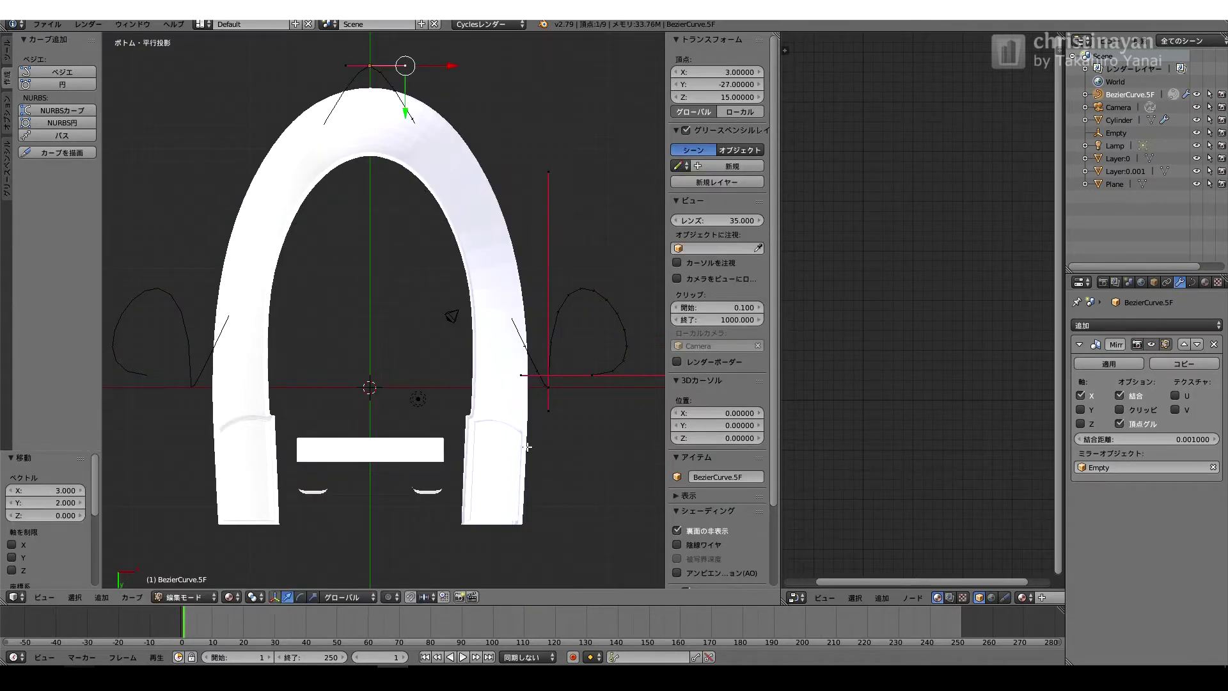
- Move the curve's side control point back to Y 11 and shorten its front handle along Y
right_click(549, 387)
key(g)
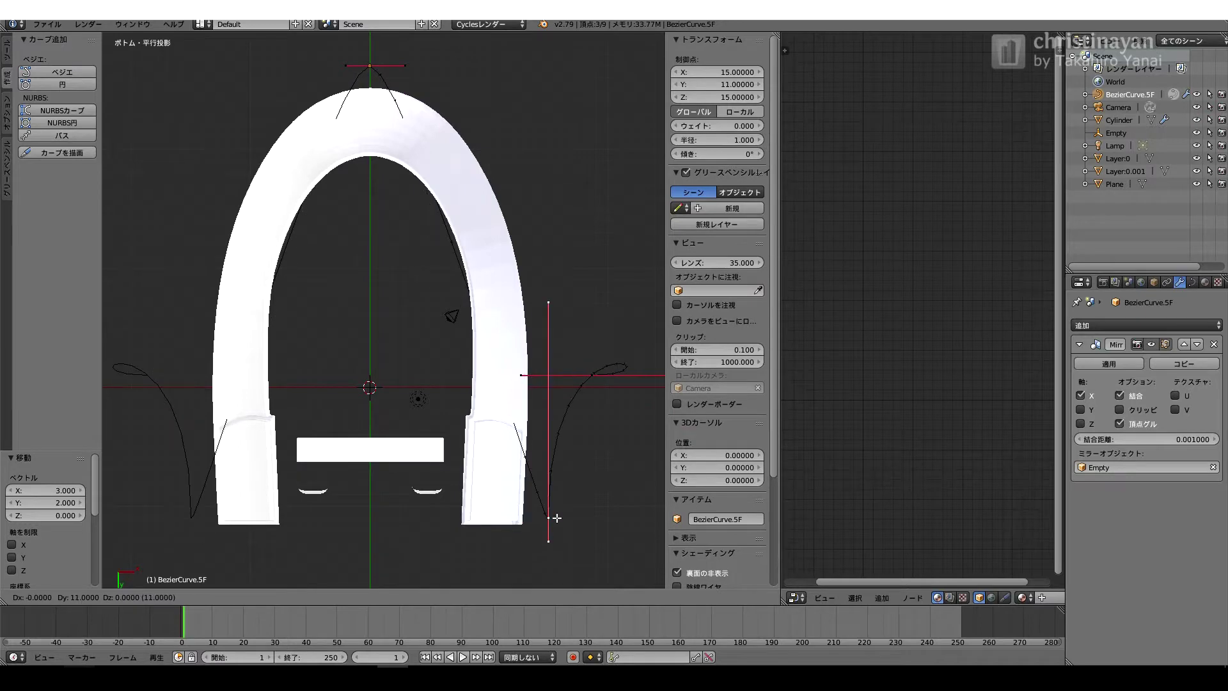
right_click(560, 300)
key(g)
key(y)
click(559, 466)
- Move the curve's outermost control point to Y 0 and adjust its inner handle along the X axis
right_click(591, 376)
key(g)
click(555, 387)
right_click(487, 386)
click(558, 389)
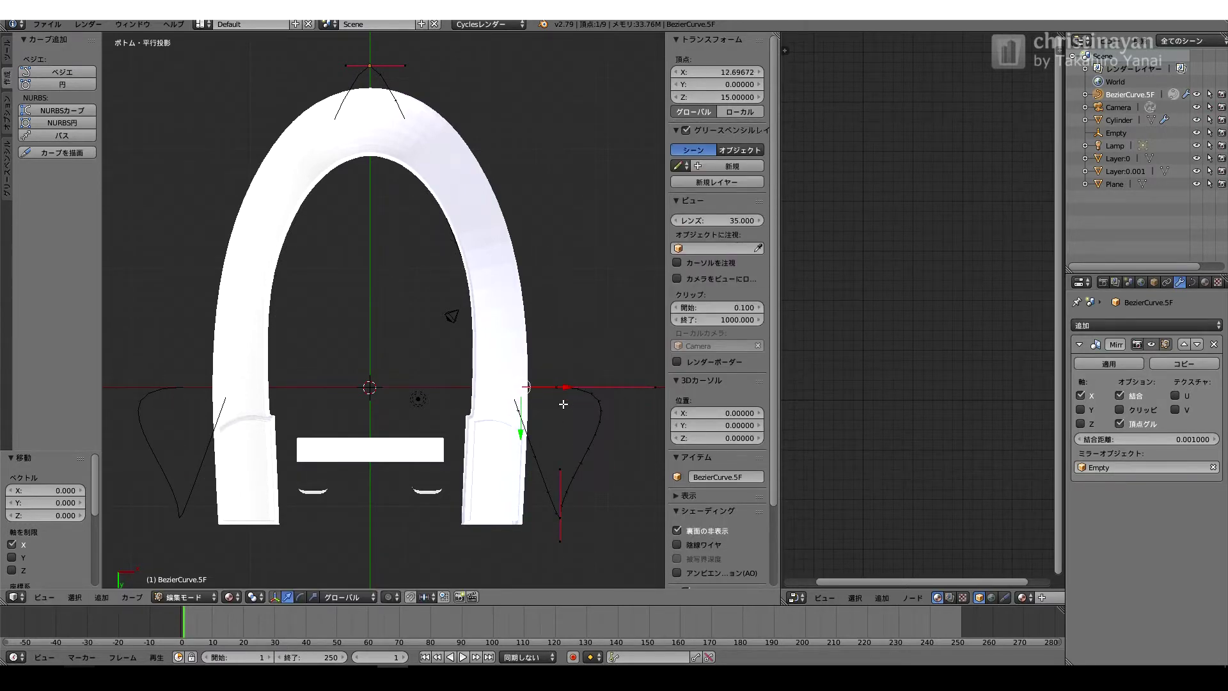
- Move the curve's outermost control point to X 16, Y 0 and stretch its front handle forward along the Y axis
right_click(560, 505)
key(g)
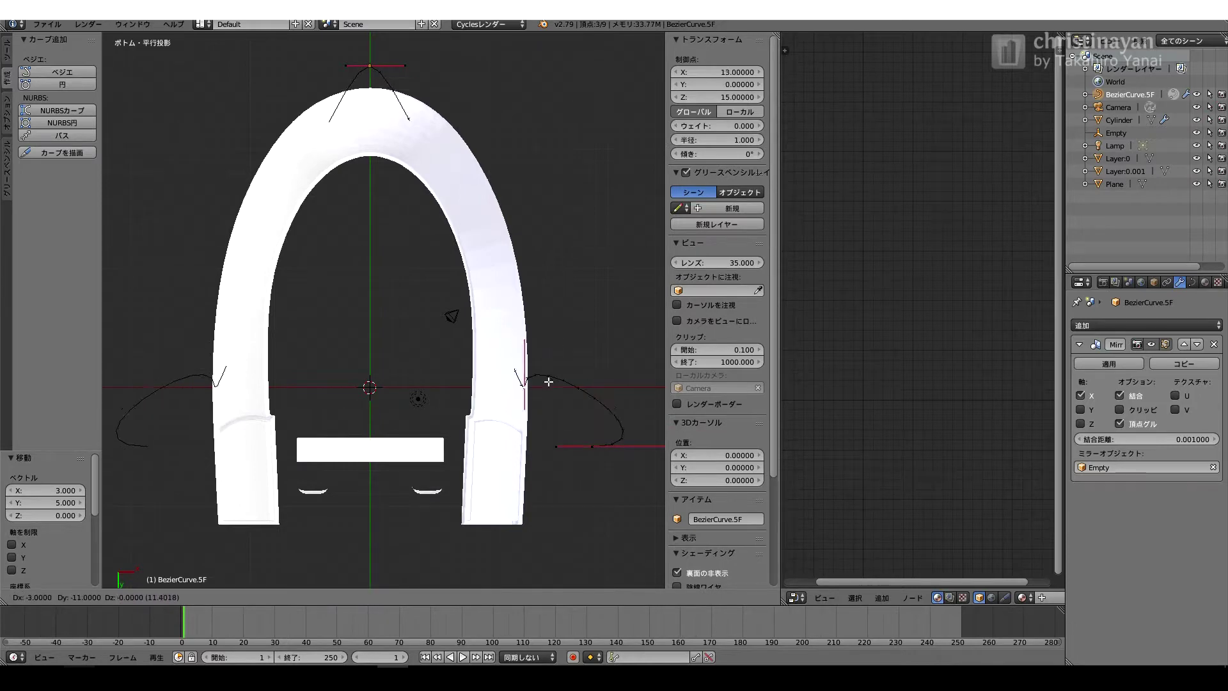
click(561, 346)
right_click(557, 376)
key(g)
key(y)
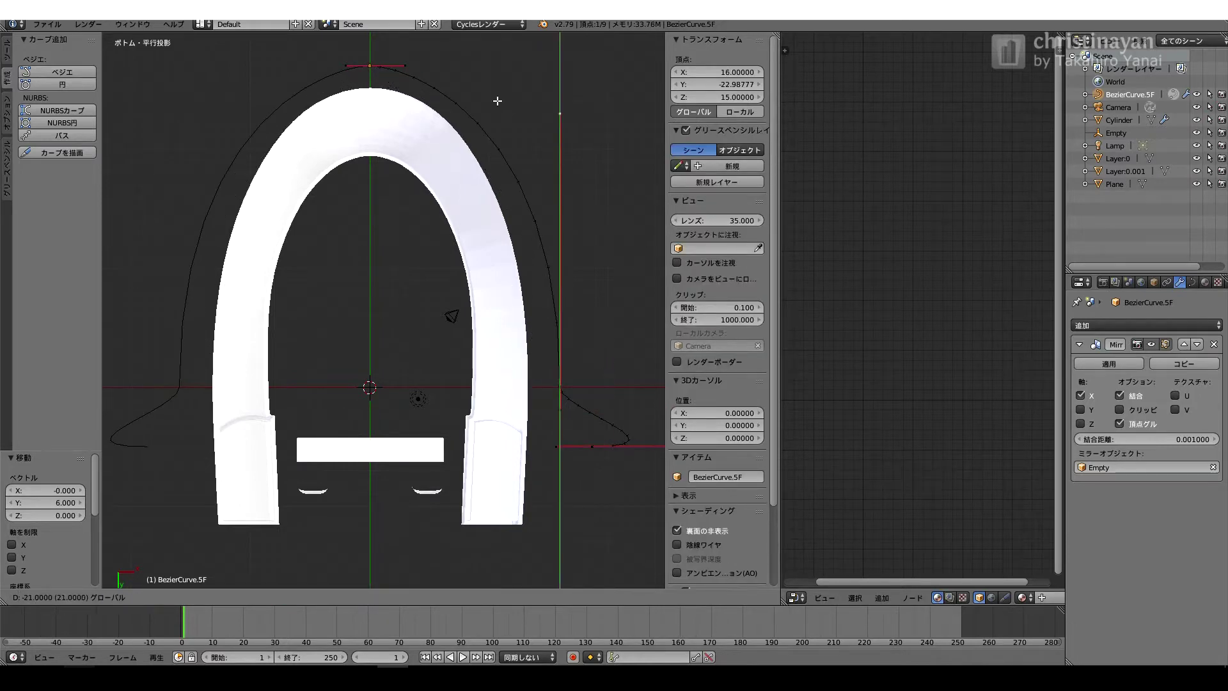
- Lengthen the front control point's handle along X and pull the side control point's front handle back along Y
ctrl+drag(444, 66, 498, 65)
right_click(560, 116)
ctrl+drag(560, 161, 561, 195)
right_click(467, 65)
ctrl+drag(512, 65, 524, 65)
- Move the curve's front center control point to Y -28 and shorten its handle along the X axis
right_click(370, 78)
ctrl+drag(370, 119, 376, 112)
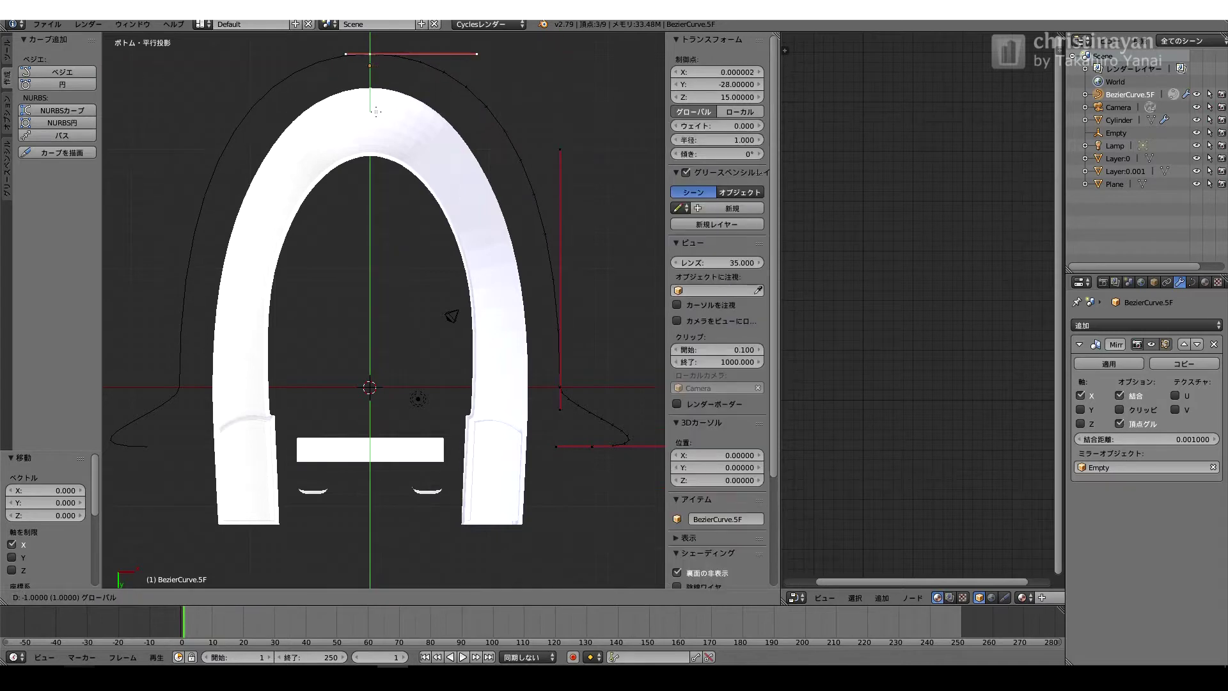
right_click(475, 56)
ctrl+drag(501, 54, 488, 51)
- Shorten the side control point's front handle along the Y axis to smooth the curve
right_click(561, 151)
ctrl+drag(560, 190, 559, 202)
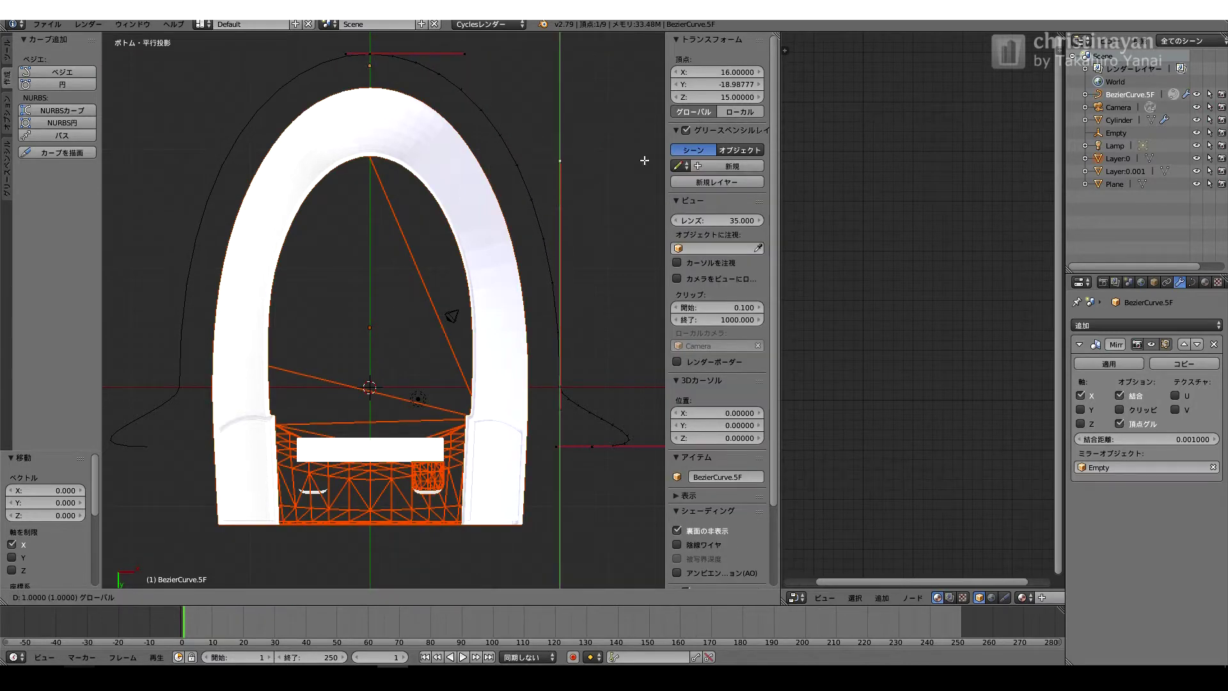
click(644, 160)
- Move the curve's rear end control point beside the rear corner at Y 11 and place its handle at about X 15.7, Y 8.7
right_click(598, 446)
key(g)
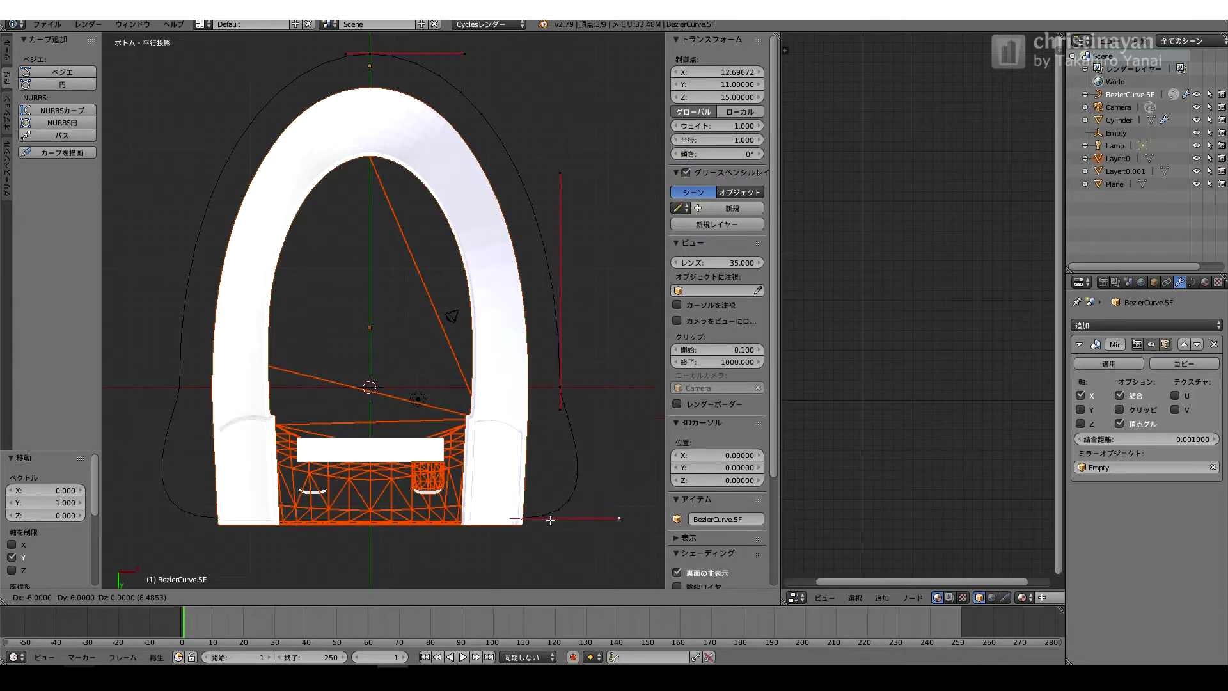
click(584, 521)
right_click(541, 526)
key(g)
click(552, 548)
right_click(554, 436)
ctrl+drag(556, 459, 556, 529)
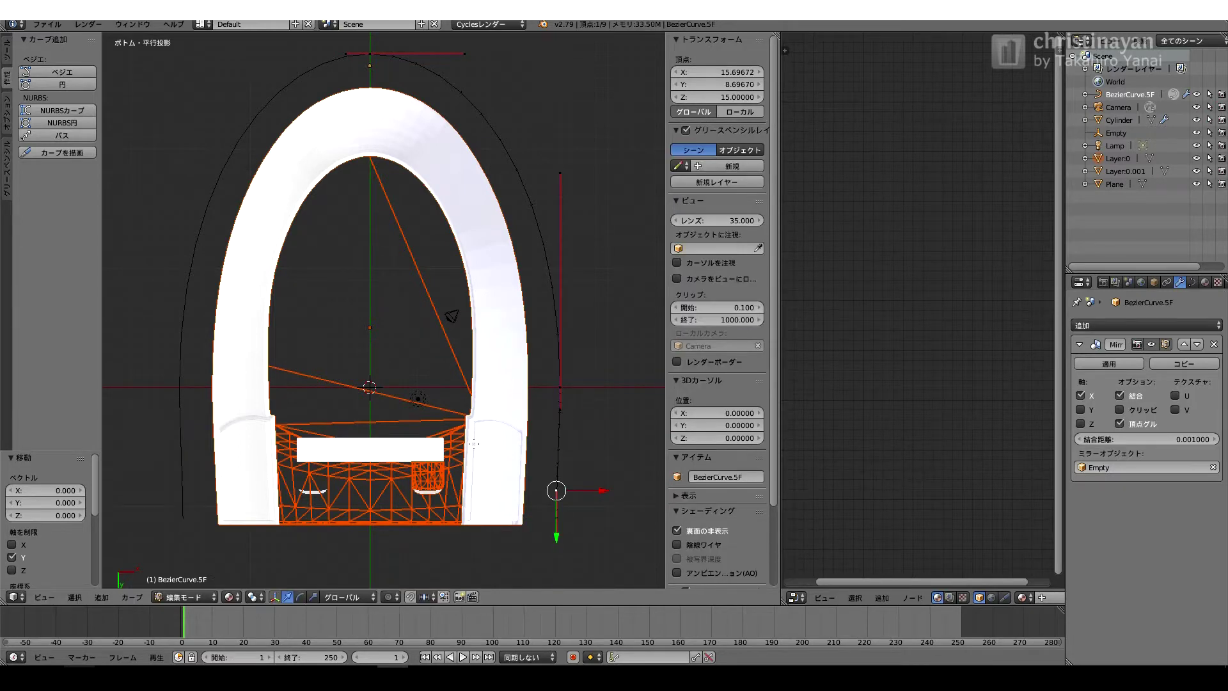
- Leave curve editing and examine the reshaped curve and its poles from an oblique angle and from above
key(Tab)
key(Tab)
key(Tab)
middle_drag(412, 302, 529, 576)
scroll(393, 358, up, 5)
scroll(429, 444, down, 5)
key(KP_7)
scroll(416, 442, up, 6)
- Move the arrayed poles along the Y axis in the top view to line them up with the reshaped curve
click(1114, 184)
right_click(465, 323)
middle_drag(465, 323, 481, 431)
key(KP_7)
scroll(481, 431, up, 4)
ctrl+drag(434, 281, 433, 256)
- Add an Array modifier and a Curve modifier to the striped plane at the front of the building
scroll(435, 357, down, 3)
middle_drag(419, 294, 349, 154)
middle_drag(382, 335, 410, 253)
scroll(379, 365, down, 4)
scroll(410, 253, up, 7)
right_click(411, 257)
scroll(412, 257, up, 3)
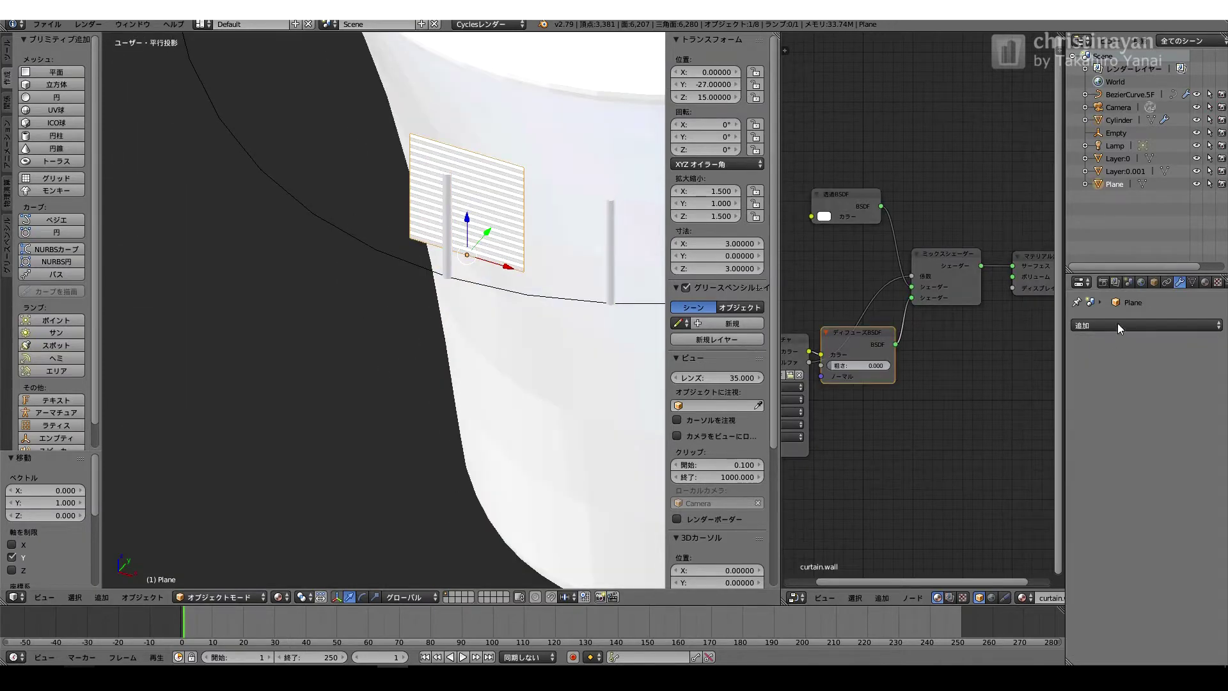
click(1151, 325)
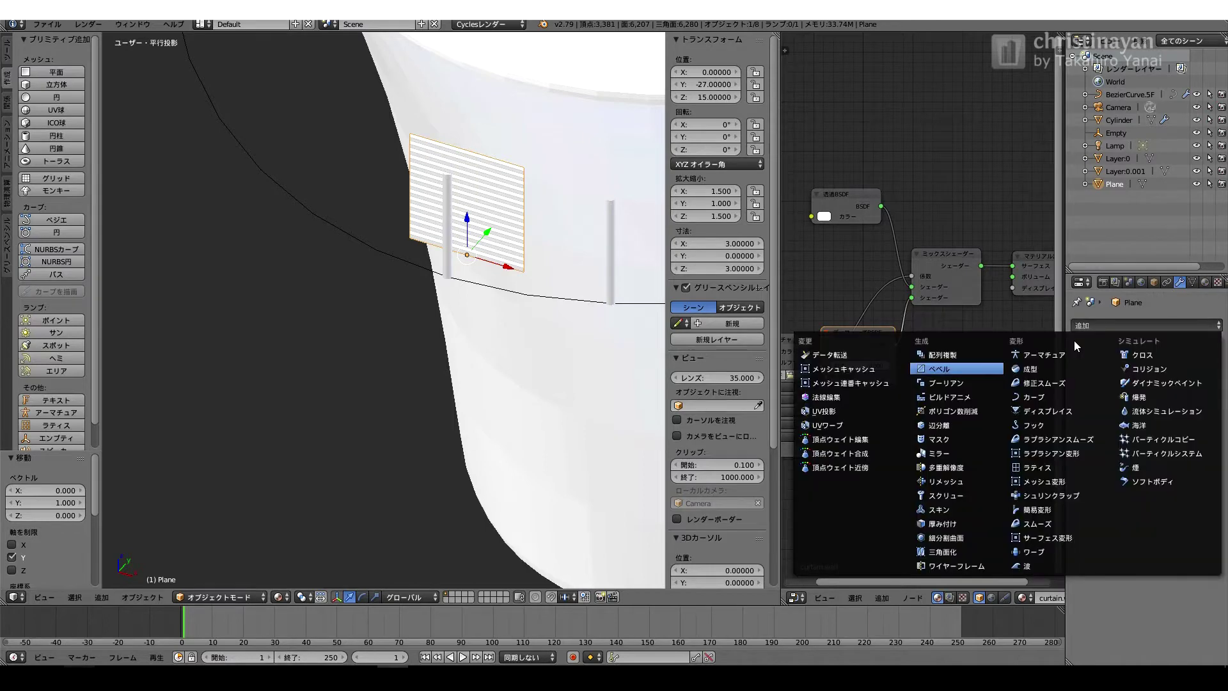
click(944, 356)
click(1138, 325)
click(1033, 397)
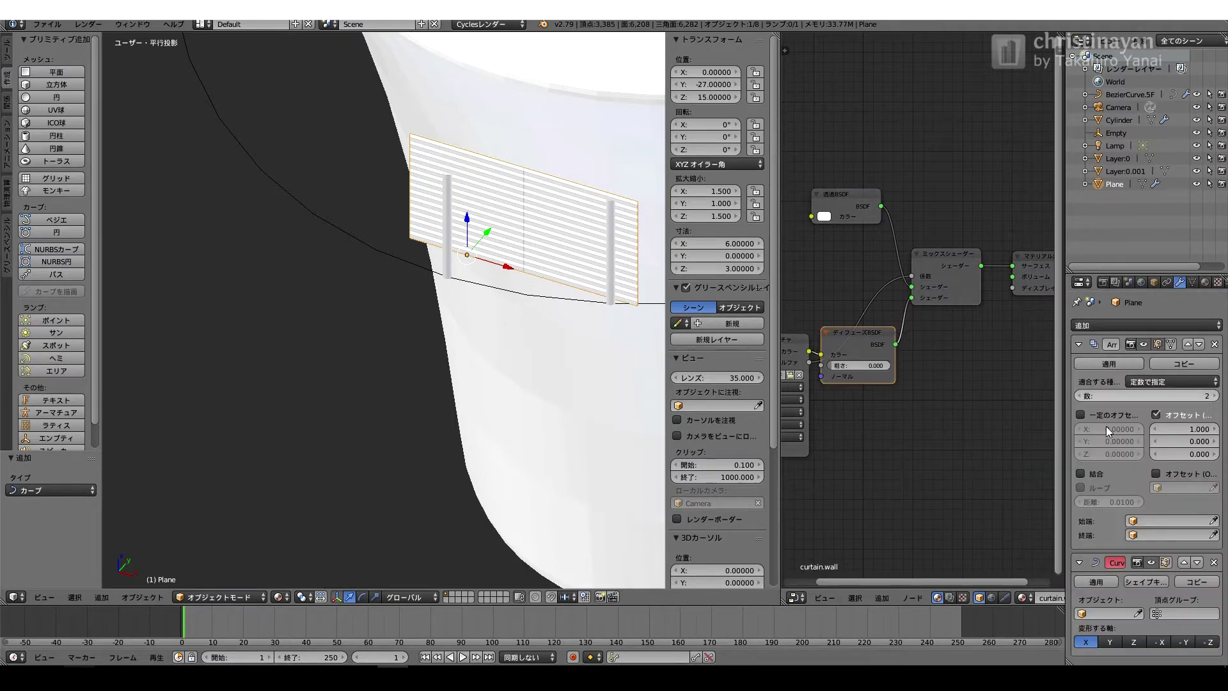
- Set the array to 10 copies with a relative X offset of 1 and assign BezierCurve.5F to the Curve modifier
click(1156, 415)
click(1081, 414)
click(1156, 415)
click(1106, 613)
click(1107, 483)
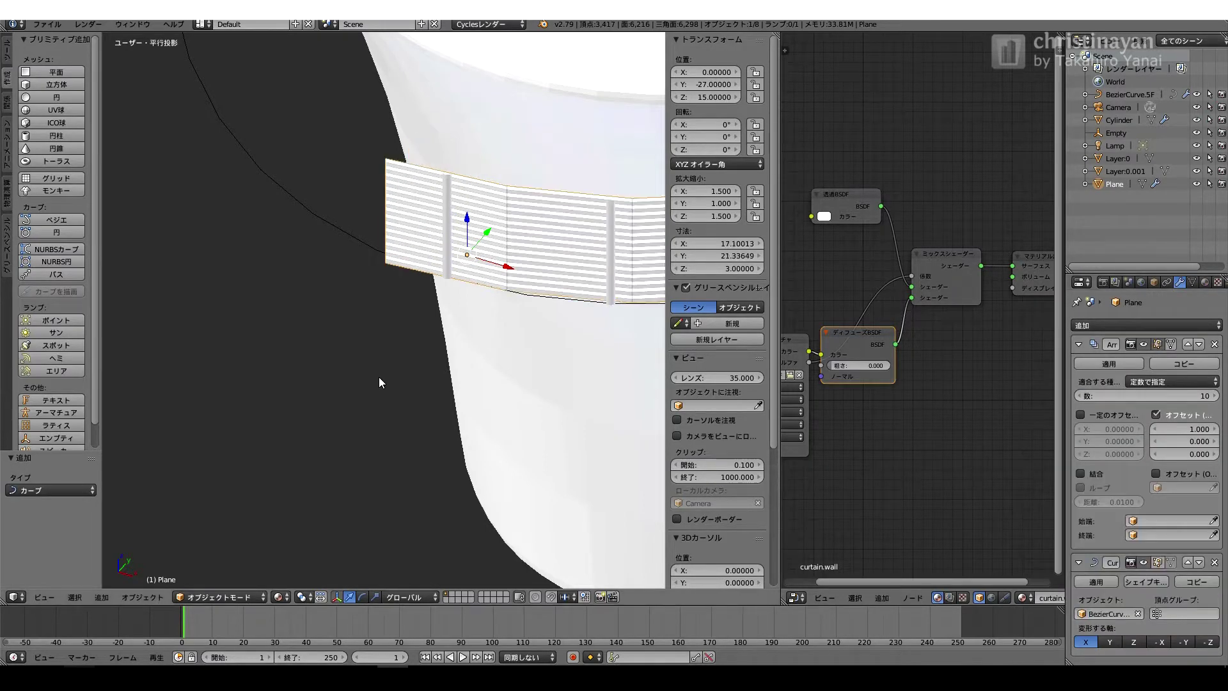
- Check the panel array against the curve from above and hide the plane's modifiers in the viewport
scroll(379, 377, down, 8)
middle_drag(429, 225, 432, 174)
scroll(429, 315, up, 5)
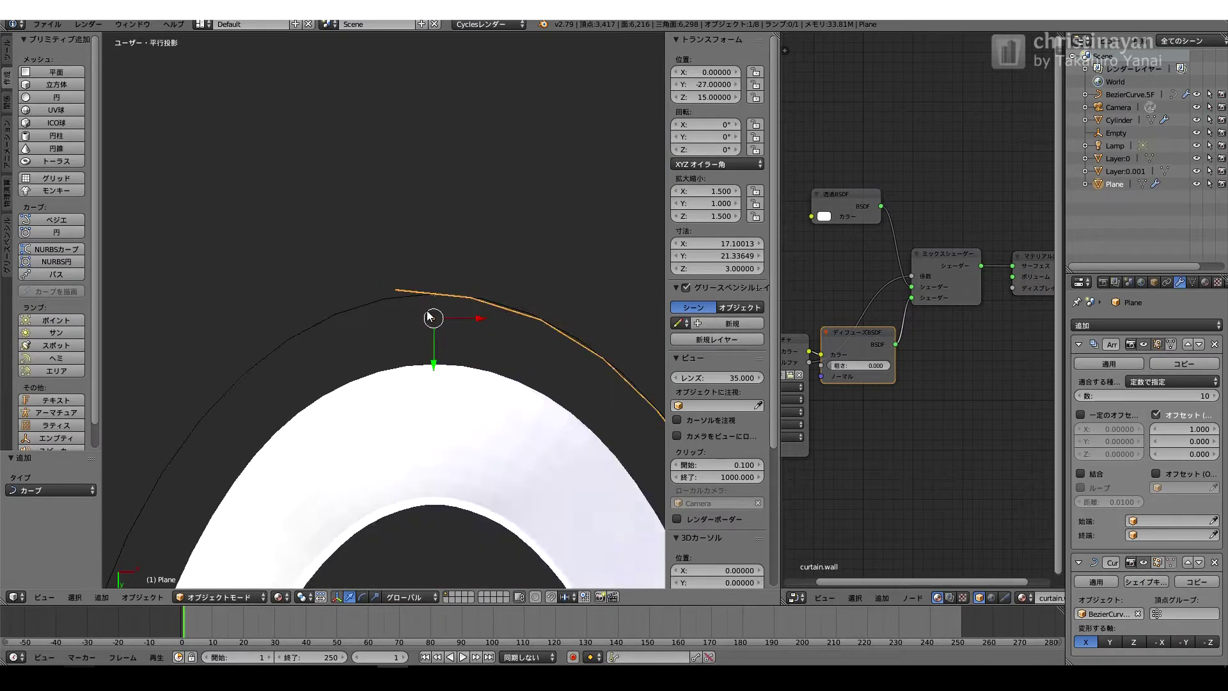
key(KP_7)
click(1145, 561)
middle_drag(521, 399, 521, 313)
scroll(413, 177, up, 3)
key(Tab)
click(394, 597)
right_click(422, 175)
scroll(422, 176, down, 3)
click(127, 598)
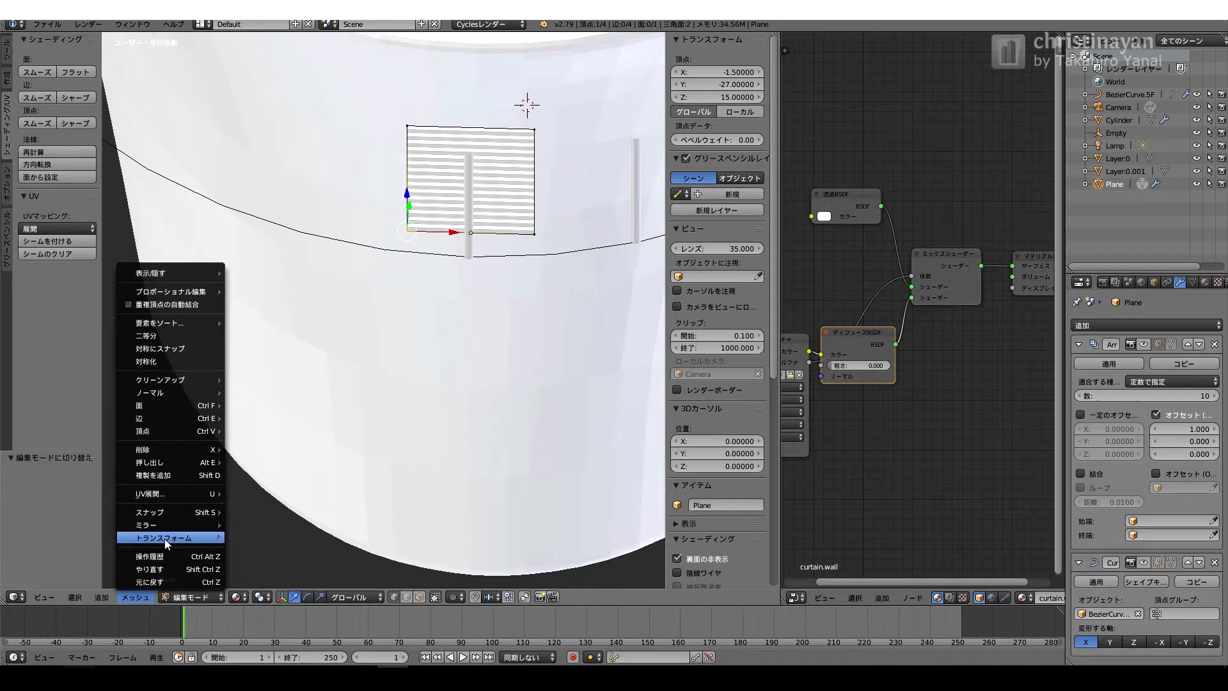
scroll(434, 134, up, 6)
click(83, 594)
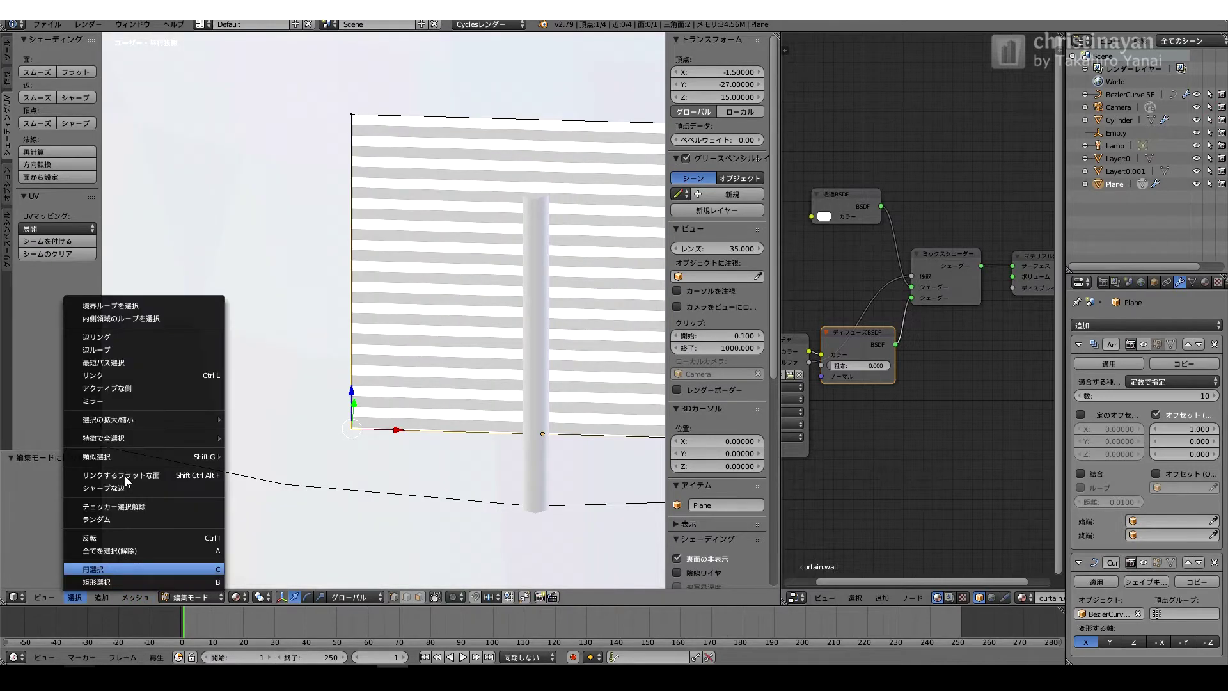
key(Tab)
key(Tab)
click(138, 596)
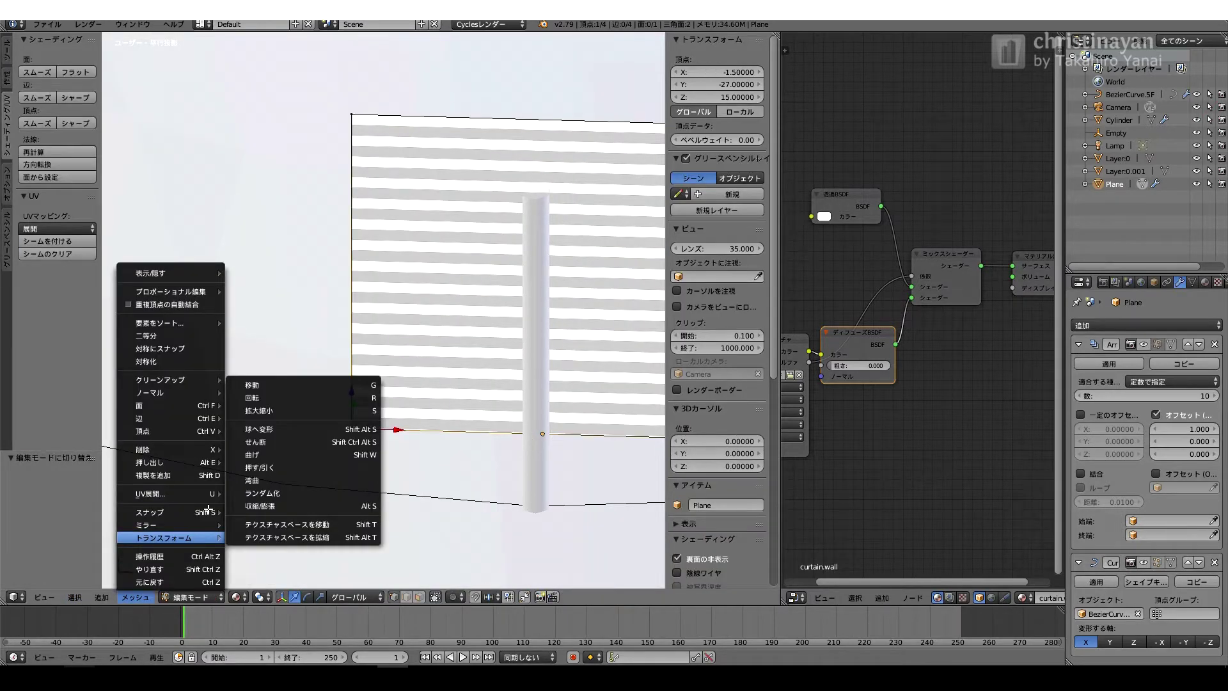
key(Tab)
click(137, 597)
click(142, 597)
mouse_move(166, 542)
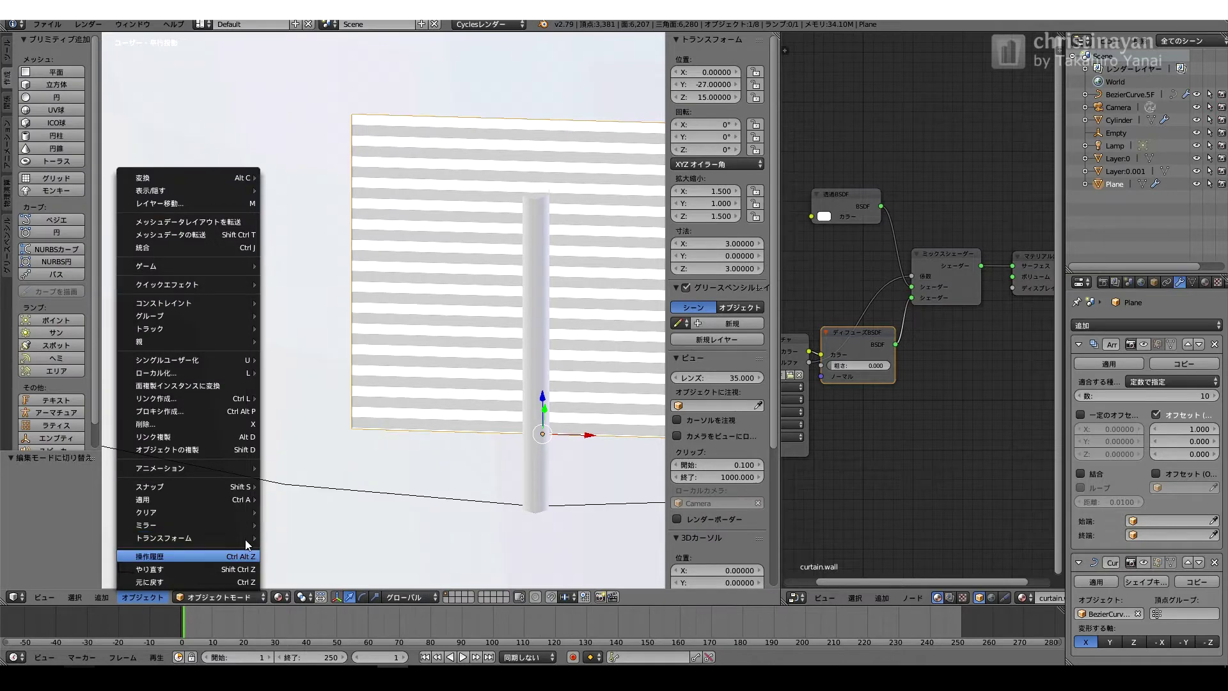
click(333, 468)
- Clear the striped plane's location so it sits at the world origin, and frame it beneath the building
scroll(360, 467, down, 4)
scroll(360, 467, down, 7)
key(KP_1)
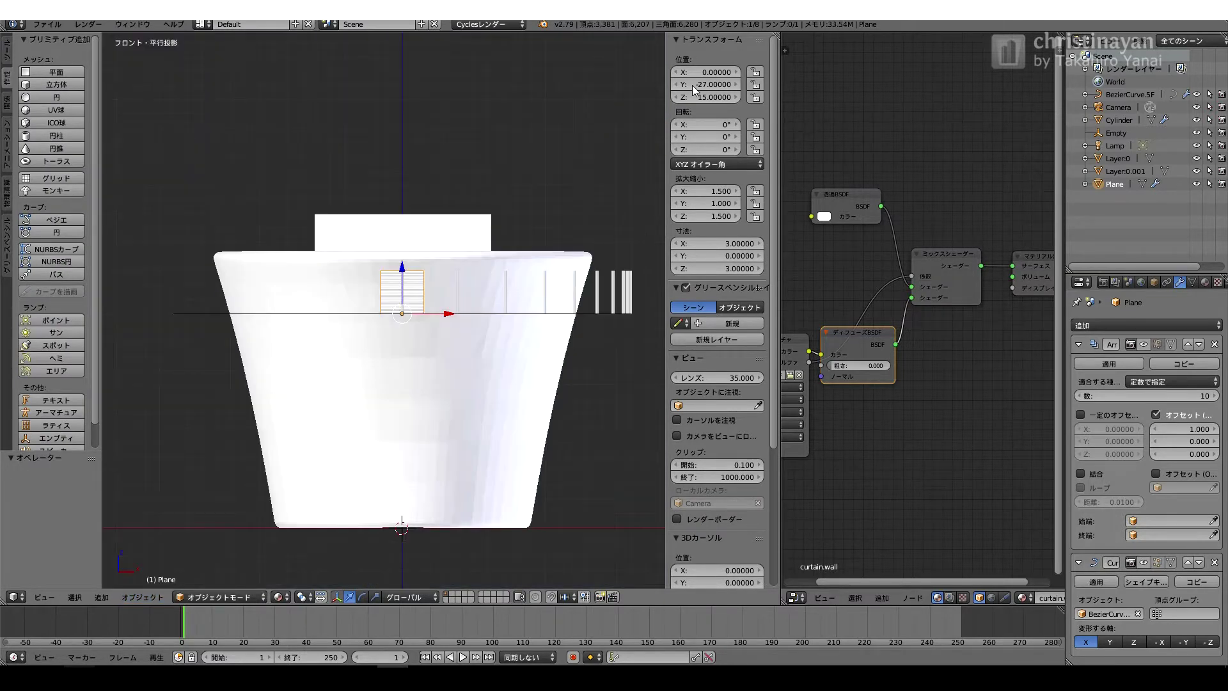
key(alt+g)
middle_drag(470, 515, 468, 467)
shift+middle_drag(468, 467, 469, 256)
scroll(469, 256, up, 3)
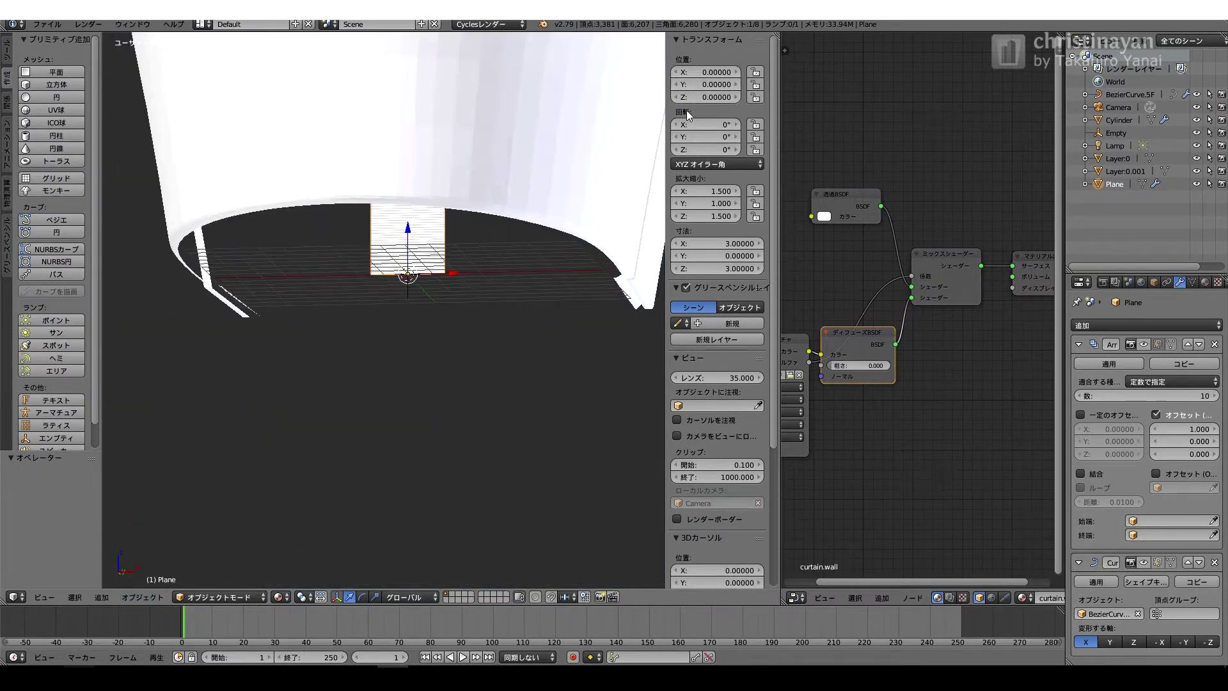
- Set the plane's X location to 1.5 and move its origin to the 3D cursor
click(697, 73)
text(1.5)
key(Return)
mouse_move(179, 544)
middle_down()
mouse_move(204, 571)
mouse_move(181, 549)
middle_up()
click(142, 598)
click(320, 480)
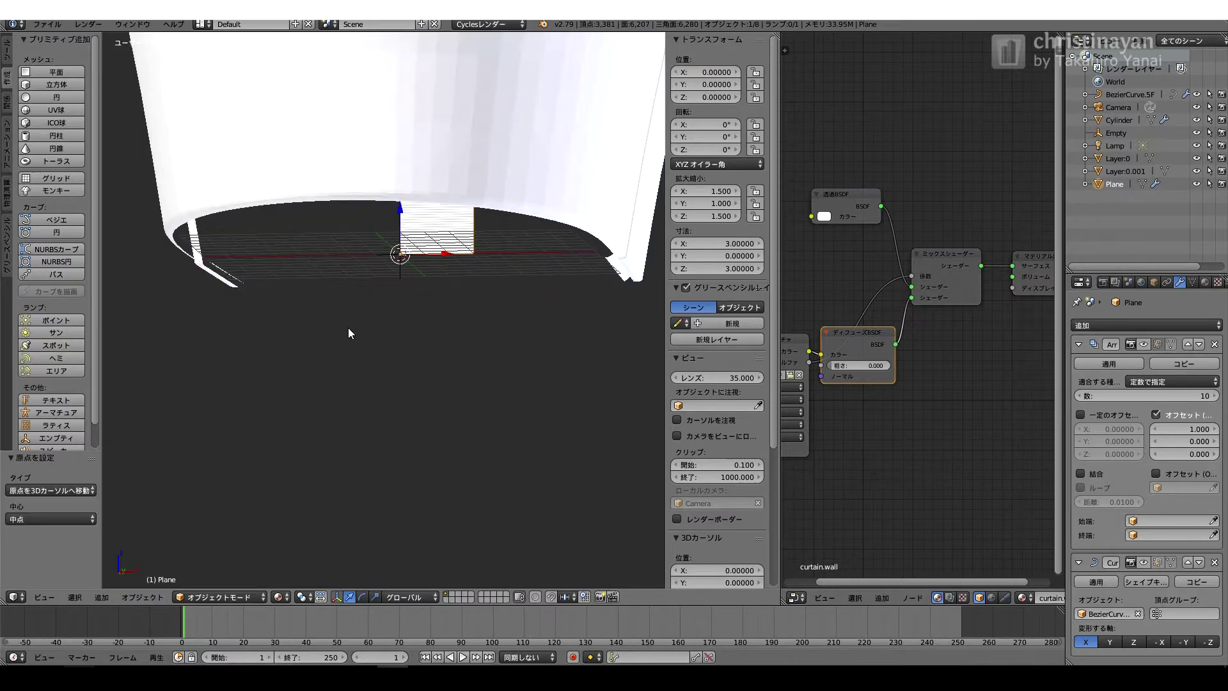
- Set the plane's Z location to 15 and move it along Y to -28
middle_drag(442, 203, 397, 242)
scroll(398, 242, down, 3)
click(706, 97)
text(15)
key(Return)
ctrl+drag(488, 157, 384, 188)
- Show the plane's Array and Curve modifiers in the viewport again and compare the panels with the curve from above
middle_drag(392, 182, 403, 122)
scroll(403, 192, up, 7)
click(1144, 344)
click(1144, 563)
scroll(433, 348, down, 7)
scroll(411, 258, up, 4)
shift+middle_drag(409, 166, 390, 185)
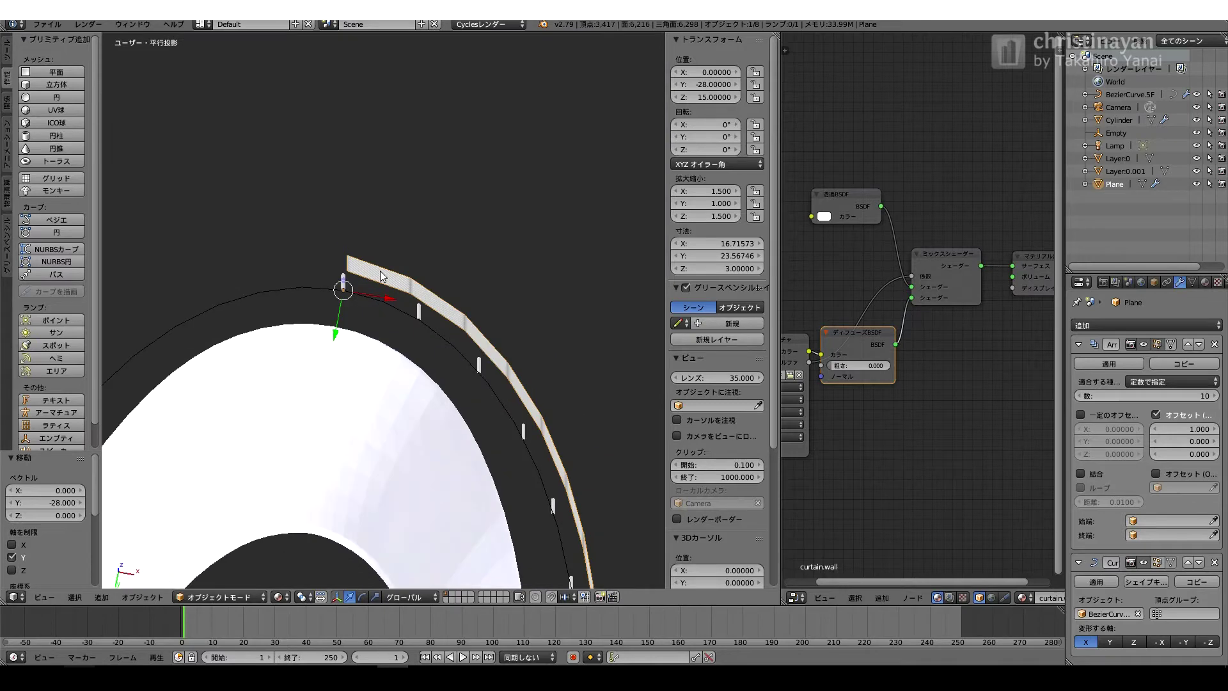
key(KP_7)
scroll(316, 283, up, 4)
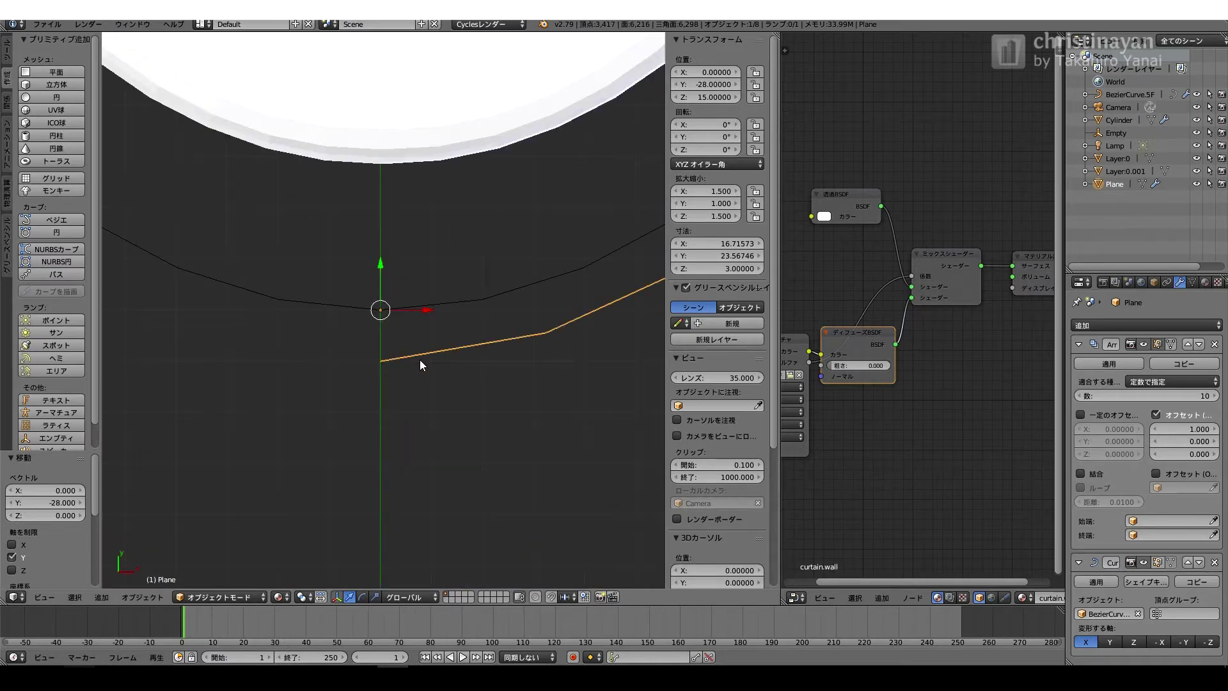
- Set the striped panel's array count to 13
middle_drag(420, 360, 330, 263)
scroll(422, 348, down, 11)
click(1079, 396)
middle_drag(499, 429, 559, 418)
scroll(463, 389, up, 4)
- Switch the viewport to rendered shading and open the image browser for the world's environment texture
click(278, 597)
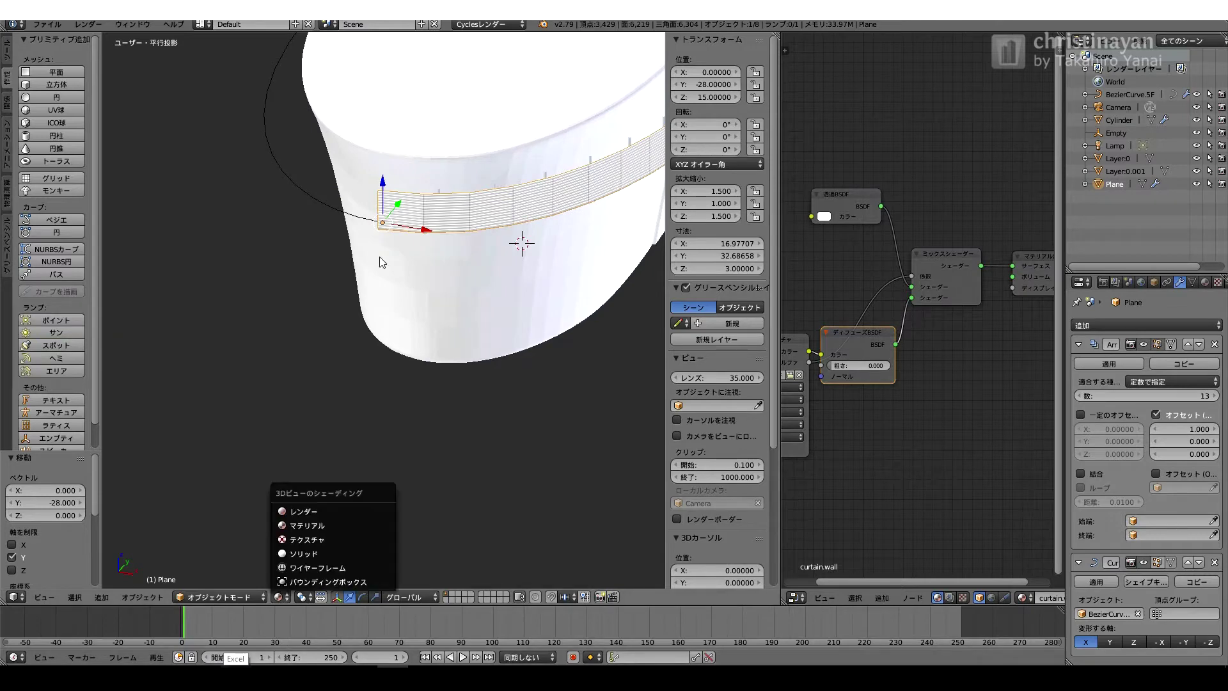
click(300, 506)
click(1117, 158)
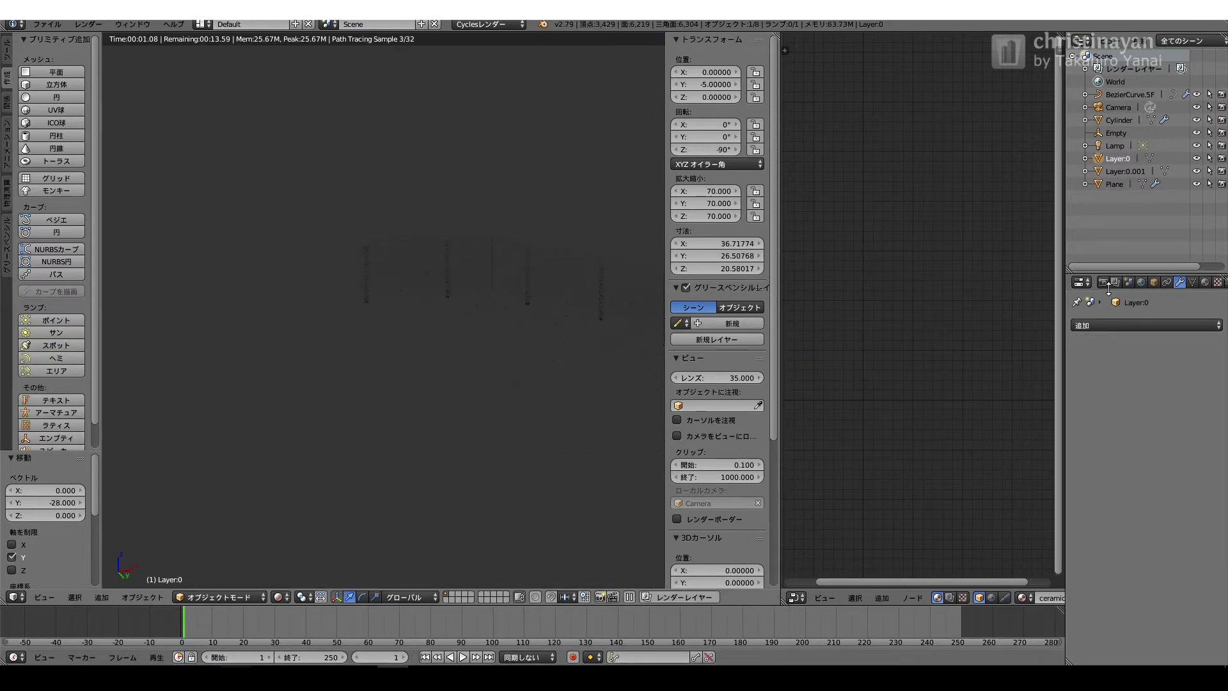
click(1103, 282)
click(1138, 360)
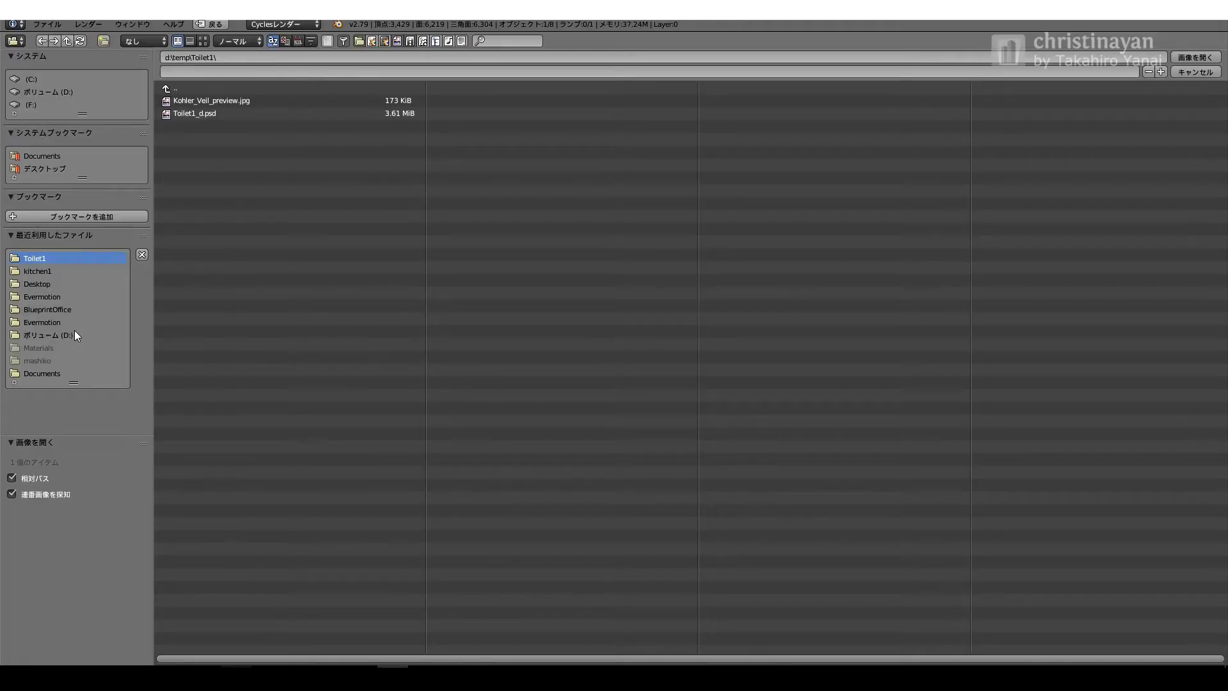
- Browse the drives and folders and load the equirectangular room image as the world's environment texture
click(76, 335)
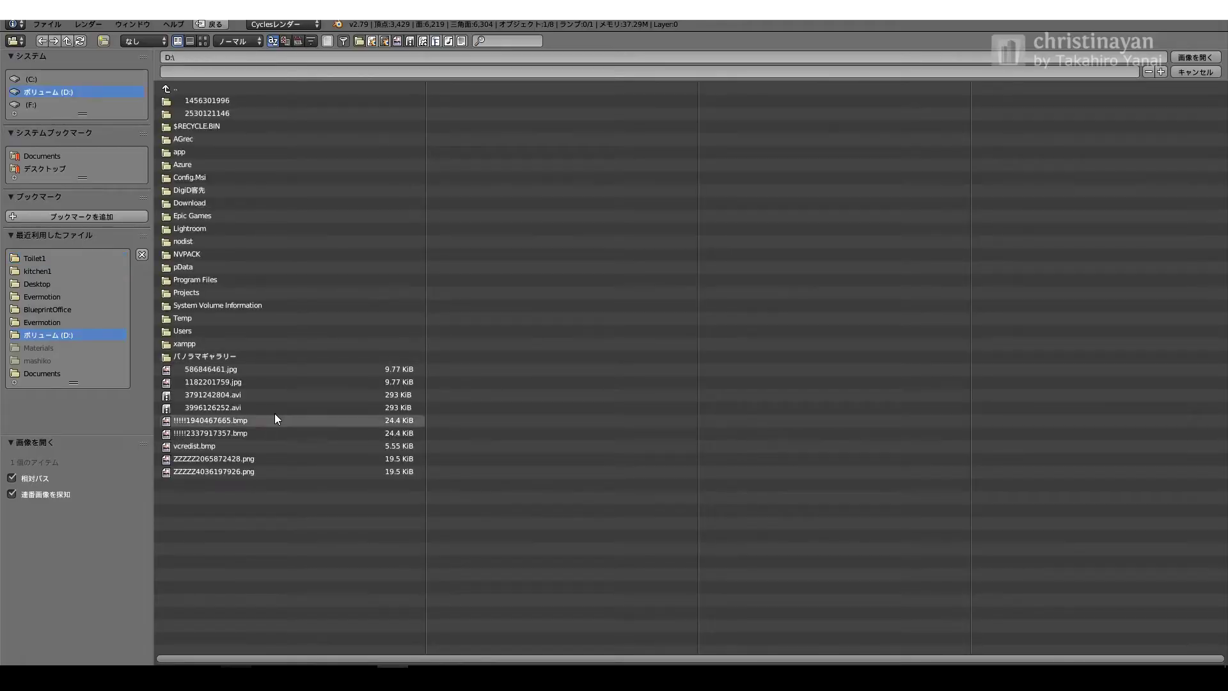
click(53, 283)
click(186, 90)
click(62, 334)
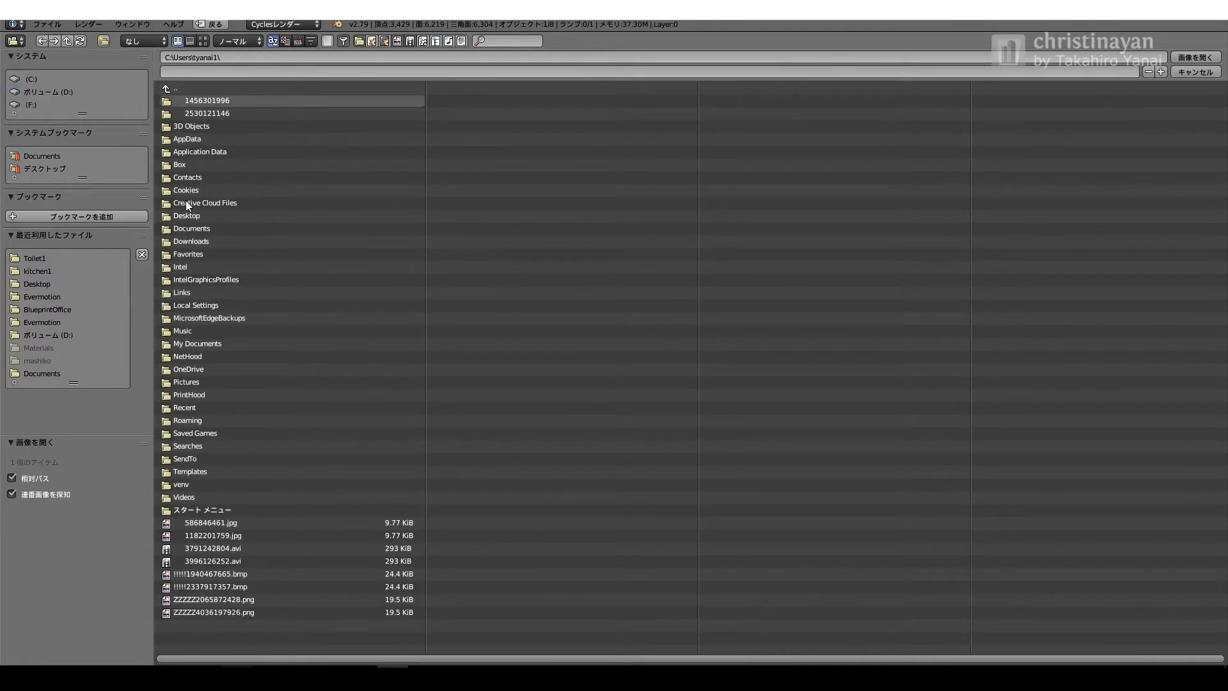
click(187, 202)
click(212, 104)
click(224, 124)
click(58, 336)
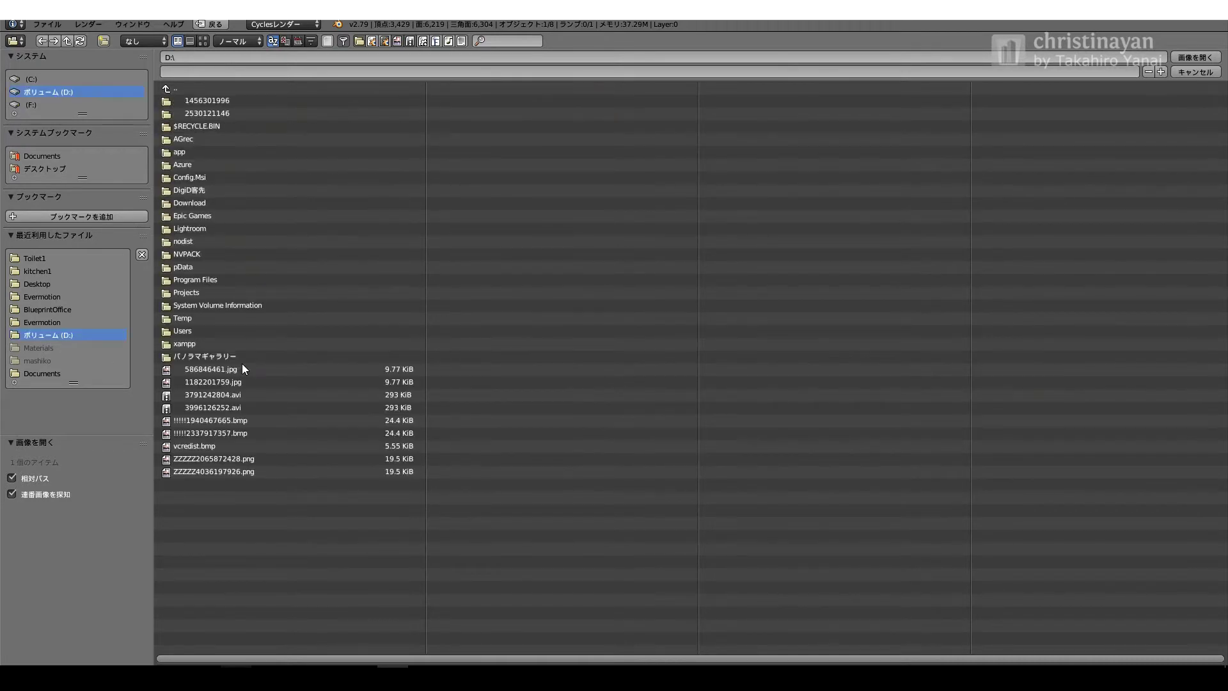
double_click(242, 364)
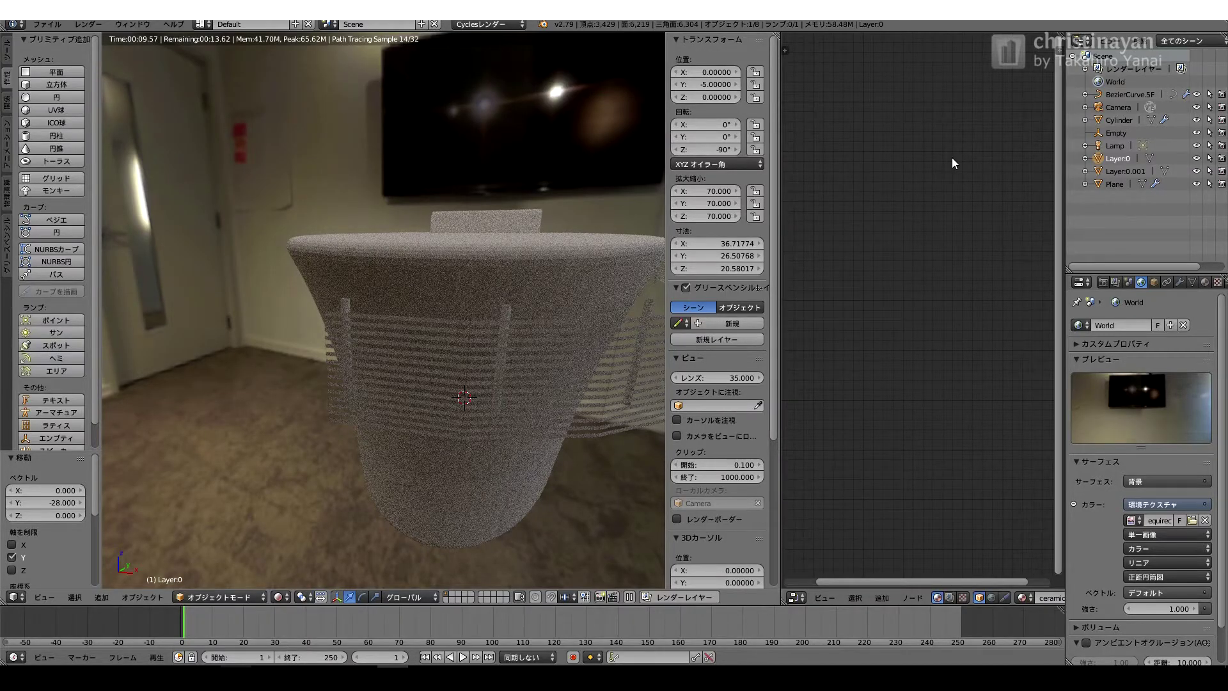
- Delete the existing lamp and add a Sun lamp at the origin
scroll(170, 279, down, 2)
click(1115, 146)
key(x)
click(531, 245)
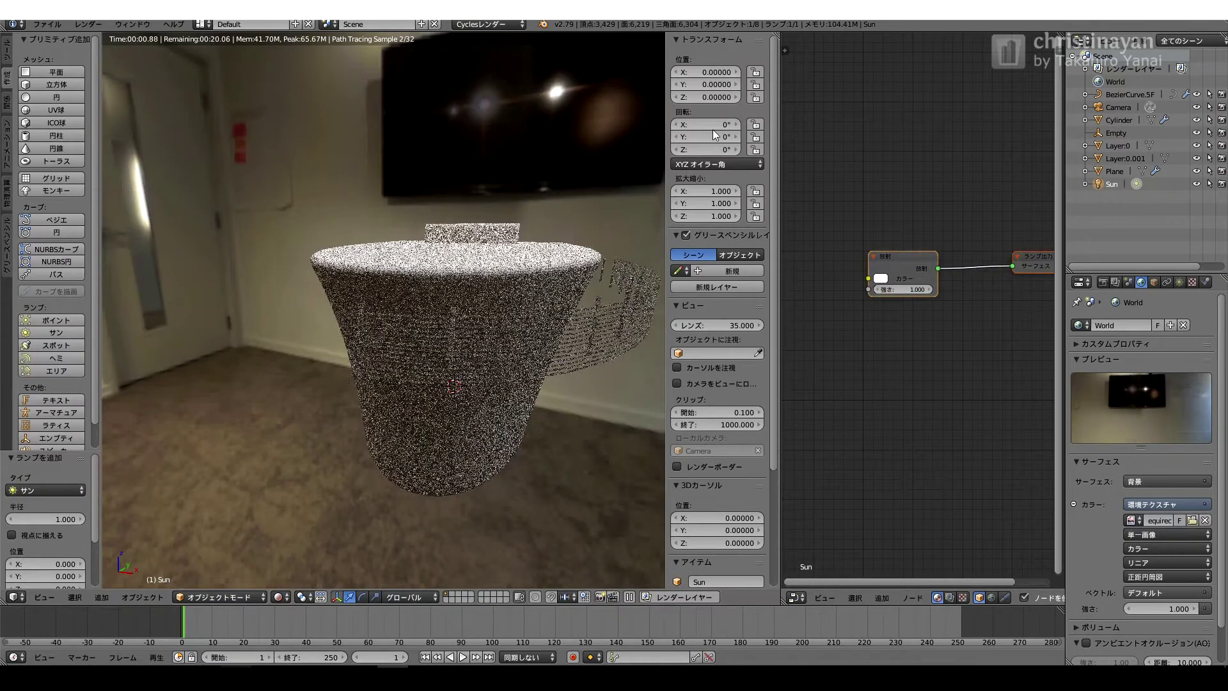
- Rotate the sun to Y 30°, Z -30° and set the world background strength to 2.000
click(707, 150)
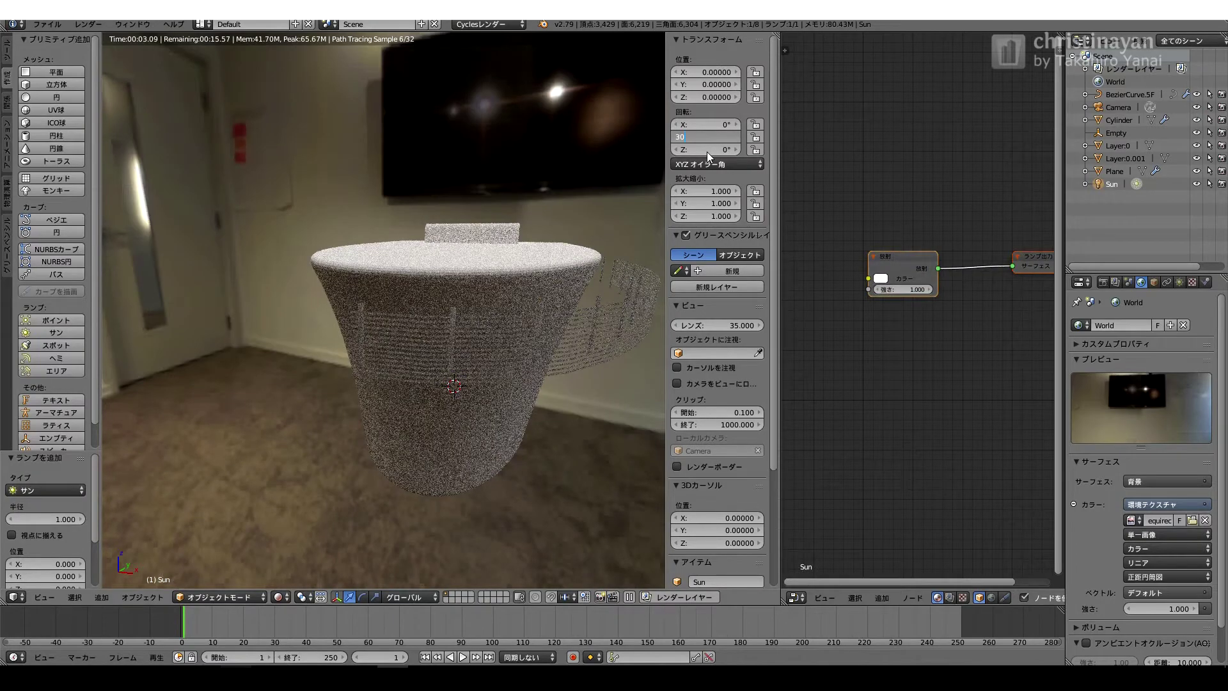
text(-30)
key(Return)
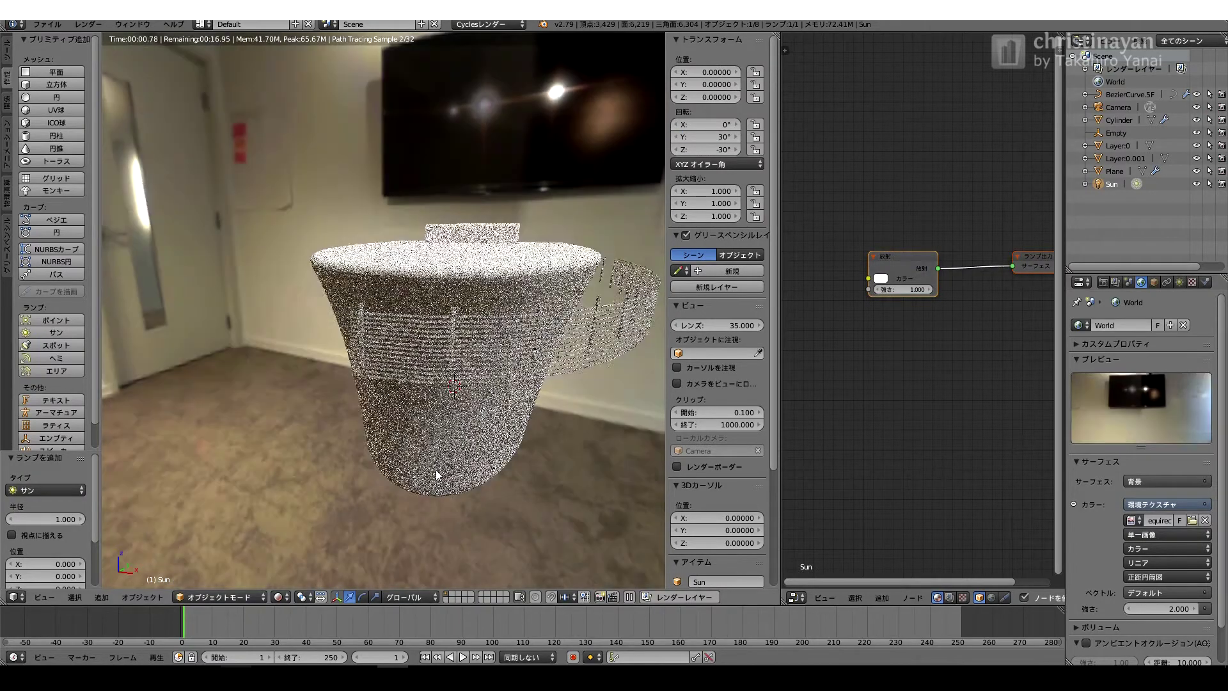
middle_drag(438, 472, 397, 424)
scroll(397, 423, up, 2)
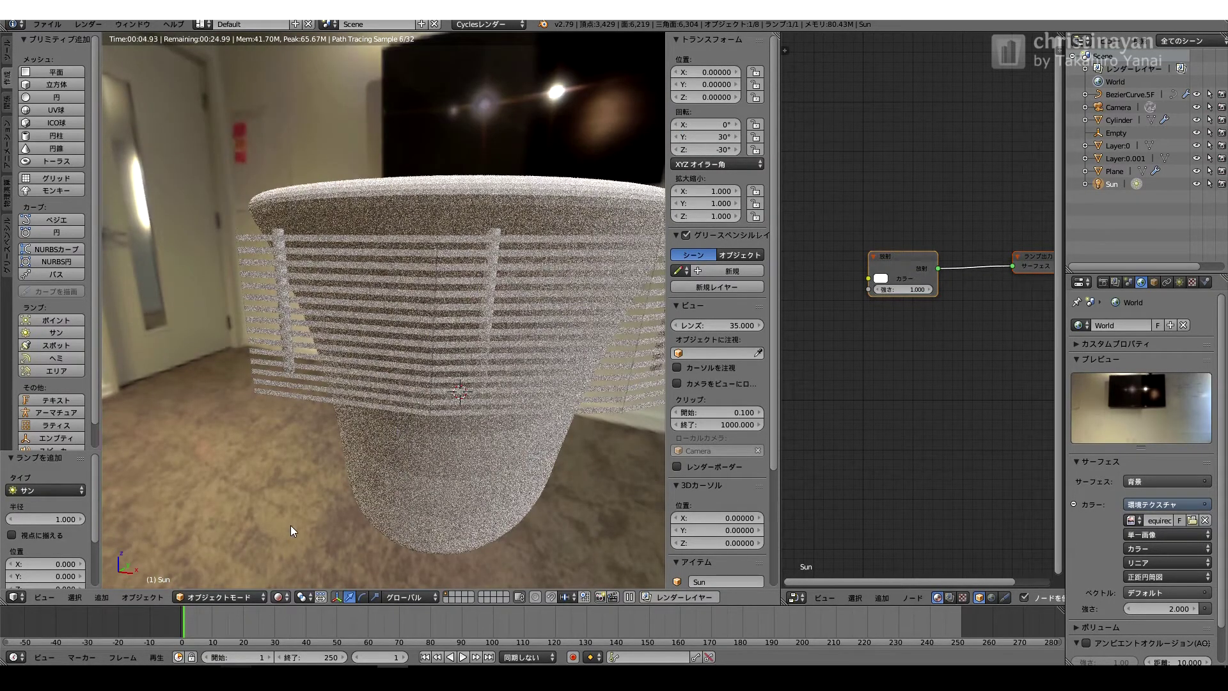
- Return the viewport to solid shading in orthographic view and add a plane at the origin
key(shift+z)
mouse_move(309, 431)
middle_down()
mouse_move(317, 312)
mouse_move(313, 393)
mouse_move(389, 423)
middle_up()
key(KP_5)
scroll(318, 313, down, 4)
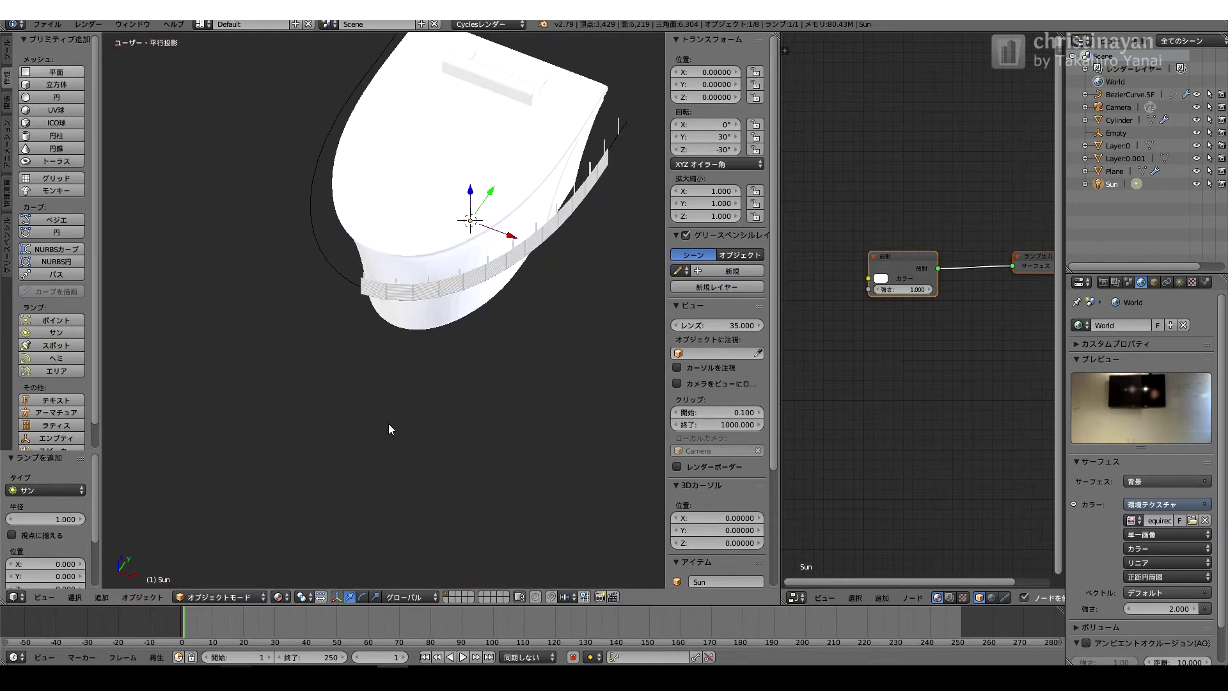
click(57, 72)
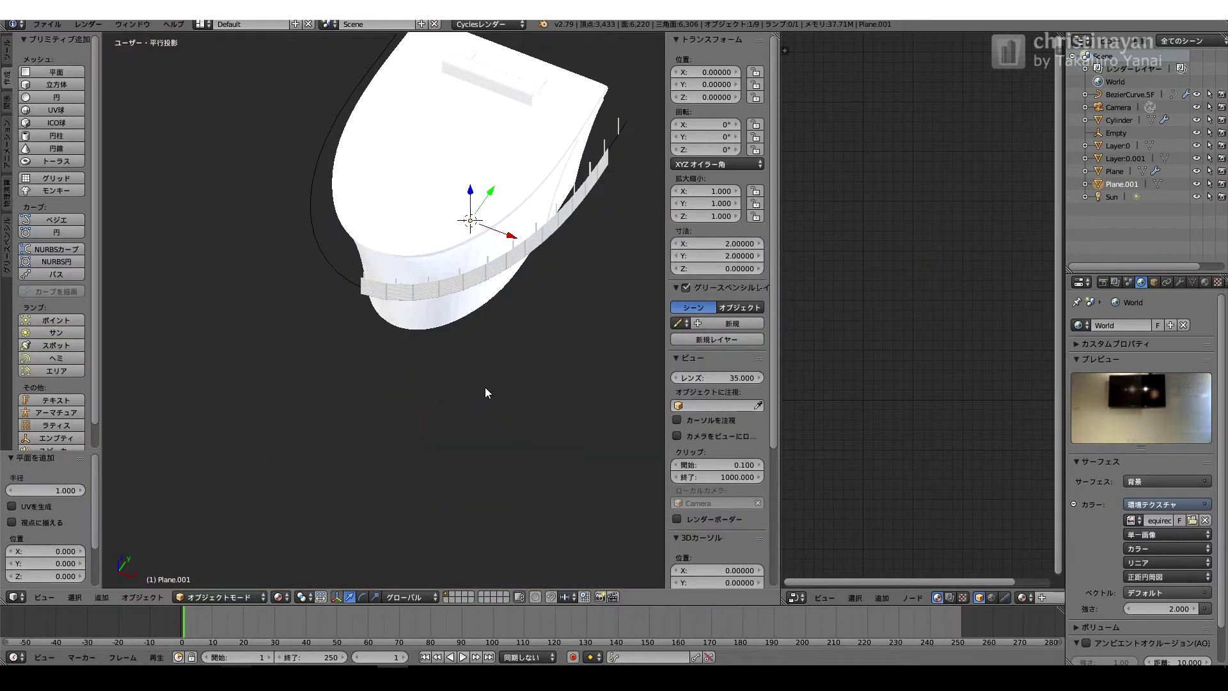
- Paste a copy of the surrounding curve and name it BezierCurve.5F.floor
right_click(334, 268)
key(ctrl+v)
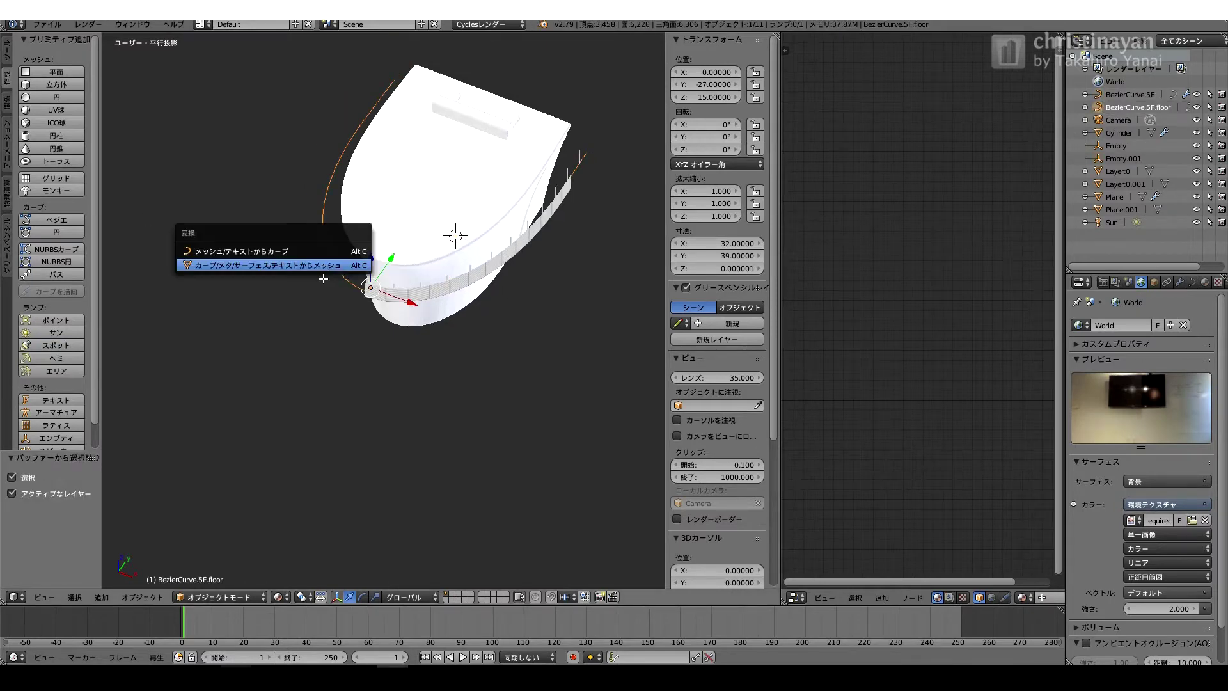
- Convert BezierCurve.5F.floor to a mesh and fill its outline with a face
click(324, 270)
key(Tab)
key(a)
key(f)
middle_drag(322, 277, 313, 316)
key(Tab)
scroll(474, 263, up, 4)
middle_drag(474, 263, 318, 355)
- Create a new material for the floor mesh and use an image texture for its surface color
click(1205, 282)
click(1133, 369)
text(r)
key(Return)
click(1216, 460)
click(994, 350)
click(1131, 477)
click(1049, 508)
- Unwrap the floor face over the Toilet1_d.psd image, scale its UVs by 0.2 and fit them onto a texture area
click(796, 598)
click(812, 499)
scroll(826, 437, down, 1)
key(Tab)
key(u)
click(458, 294)
scroll(820, 486, down, 1)
text(as.2)
key(Return)
key(g)
click(919, 443)
key(s)
key(Tab)
- Move the row of cylinder poles about 1 unit inward along Y
mouse_move(431, 341)
middle_down()
mouse_move(486, 394)
mouse_move(444, 324)
middle_up()
scroll(443, 323, up, 3)
right_click(374, 239)
key(KP_7)
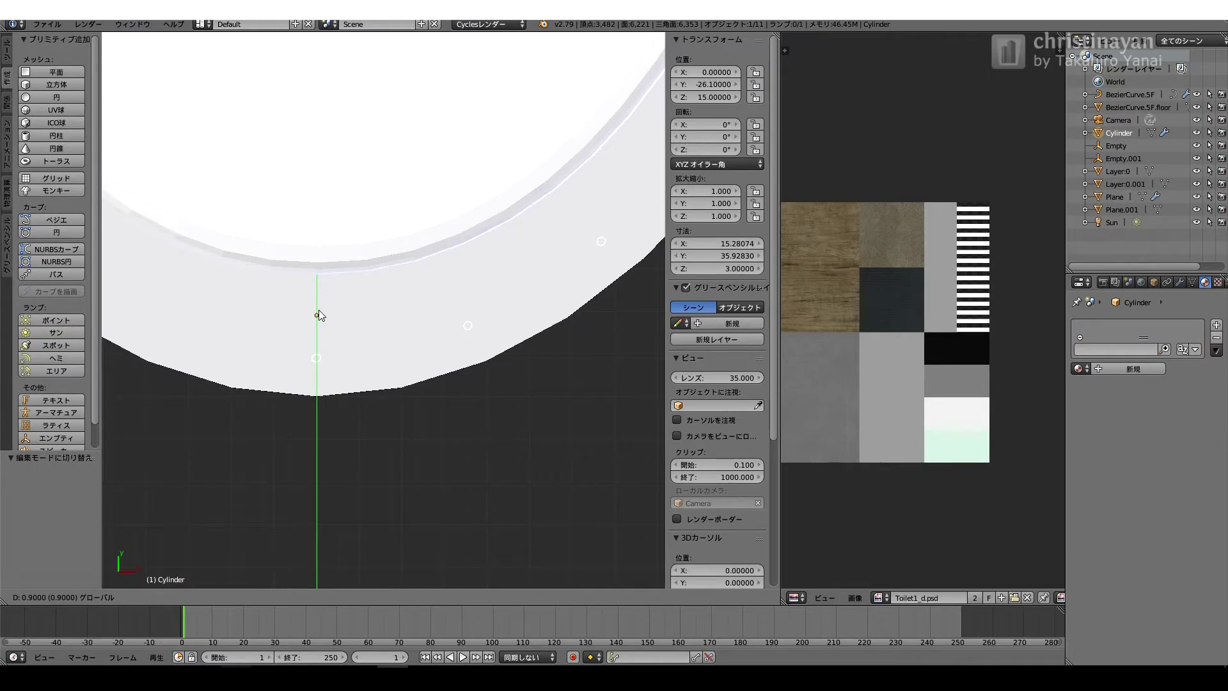
drag(313, 268, 312, 269)
middle_drag(316, 354, 330, 325)
right_click(341, 347)
key(KP_7)
drag(317, 356, 321, 313)
- Move the cylinder poles a further 1 unit inward along Y
scroll(293, 317, down, 2)
middle_drag(293, 317, 336, 255)
middle_drag(447, 315, 518, 174)
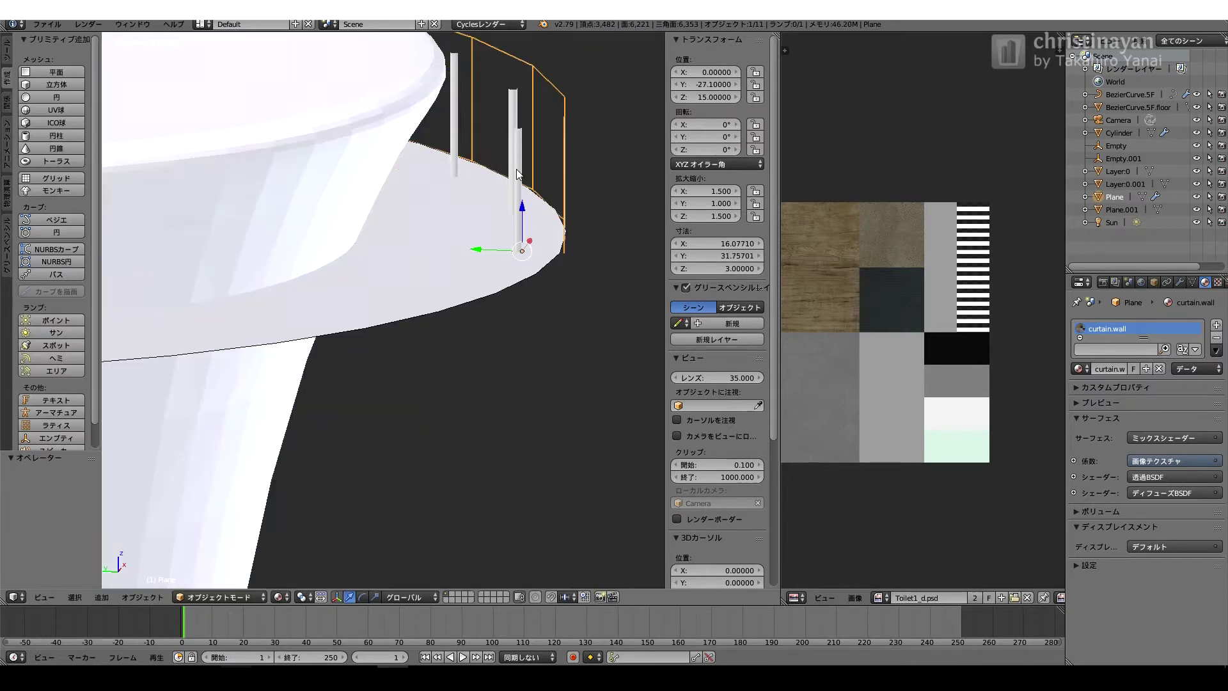
right_click(435, 245)
key(g)
key(y)
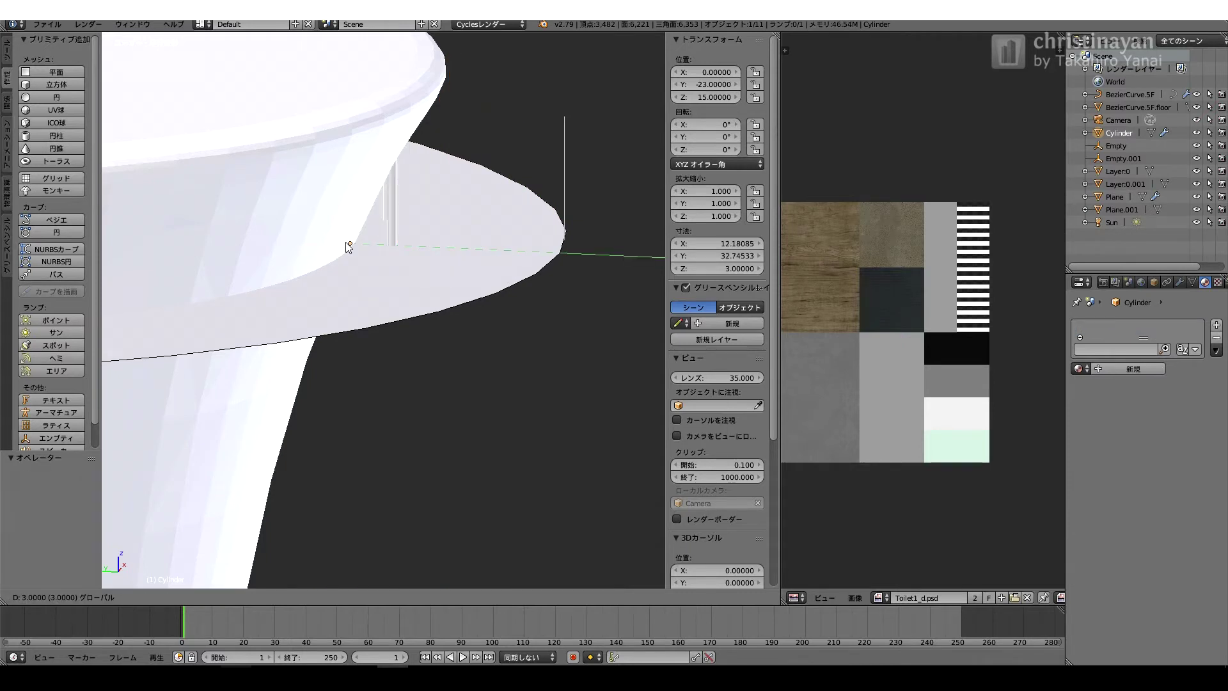
click(379, 244)
- Move the striped panels inward along Y to -26.1
right_click(563, 202)
middle_drag(536, 221, 499, 250)
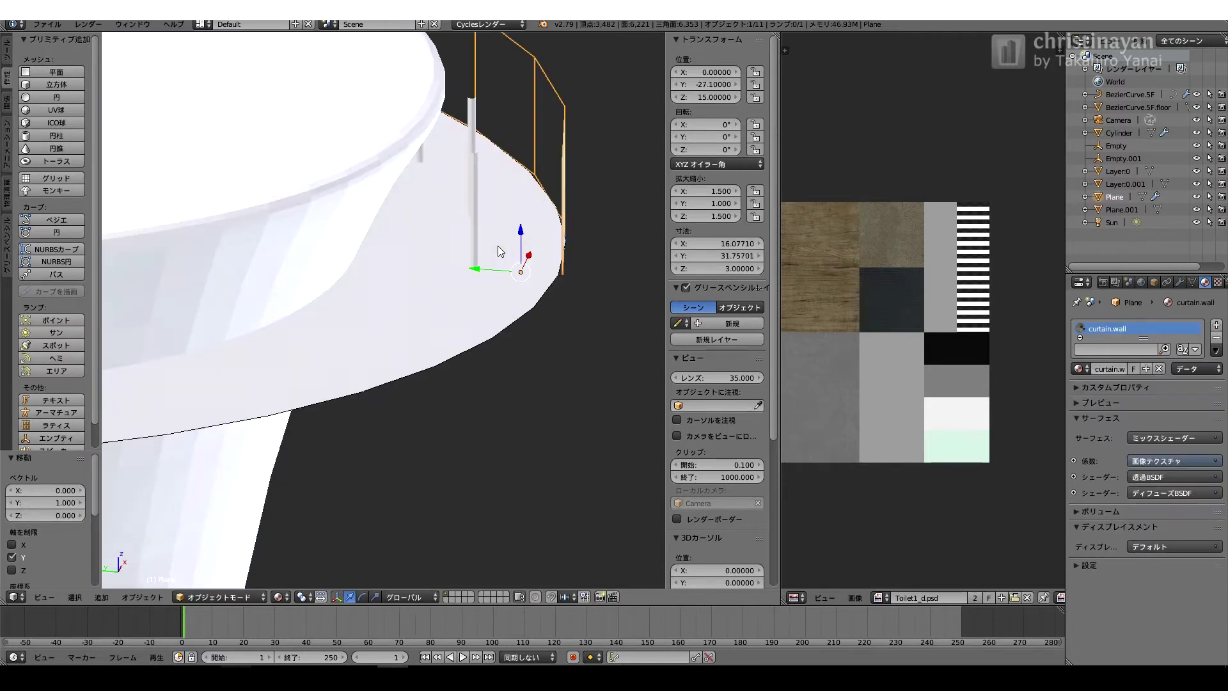
scroll(517, 246, up, 2)
drag(543, 248, 485, 237)
scroll(485, 236, down, 3)
middle_drag(485, 236, 537, 256)
- Save the file, and paste a copy of the surrounding curve named BezierCurve.4F at Z 12
key(ctrl+s)
click(410, 309)
right_click(442, 320)
key(ctrl+c)
key(ctrl+v)
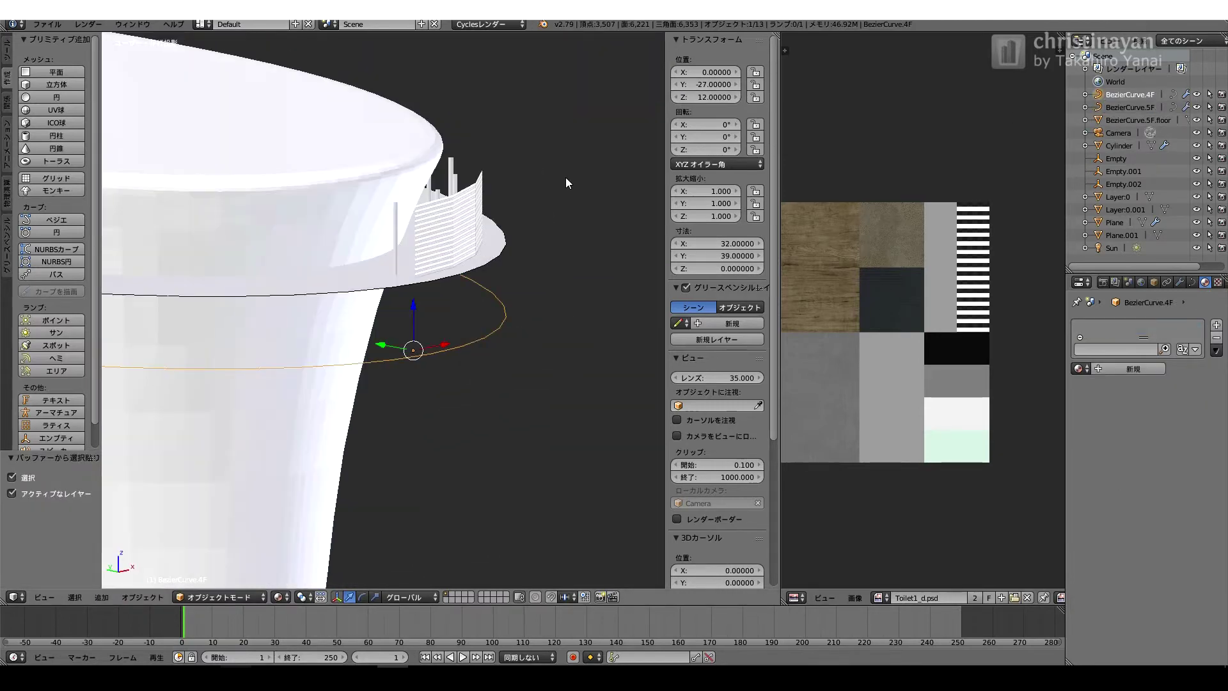
- Set the Z location of the BezierCurve.5F curve, the poles and the striped panels to 16
right_click(407, 272)
right_click(396, 266)
double_click(705, 97)
text(16)
key(Return)
right_click(410, 275)
double_click(706, 98)
right_click(441, 279)
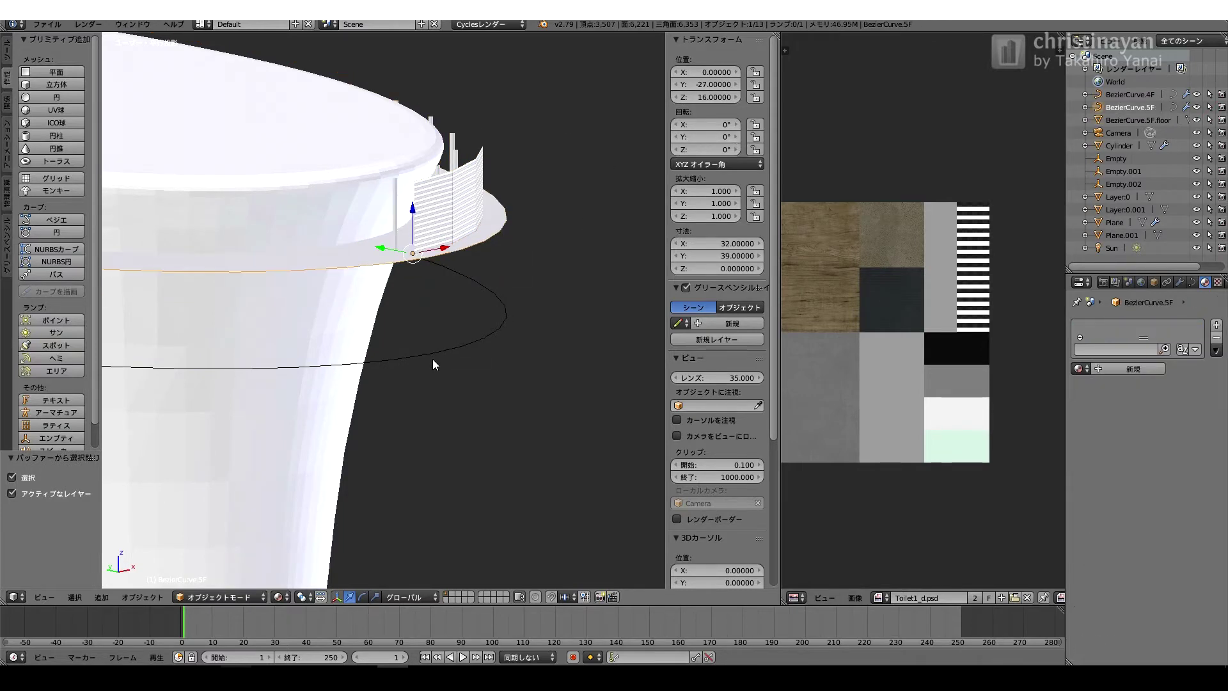
- Move the striped panels outward along Y to -27.1
middle_drag(483, 279, 573, 214)
key(KP_1)
right_click(455, 137)
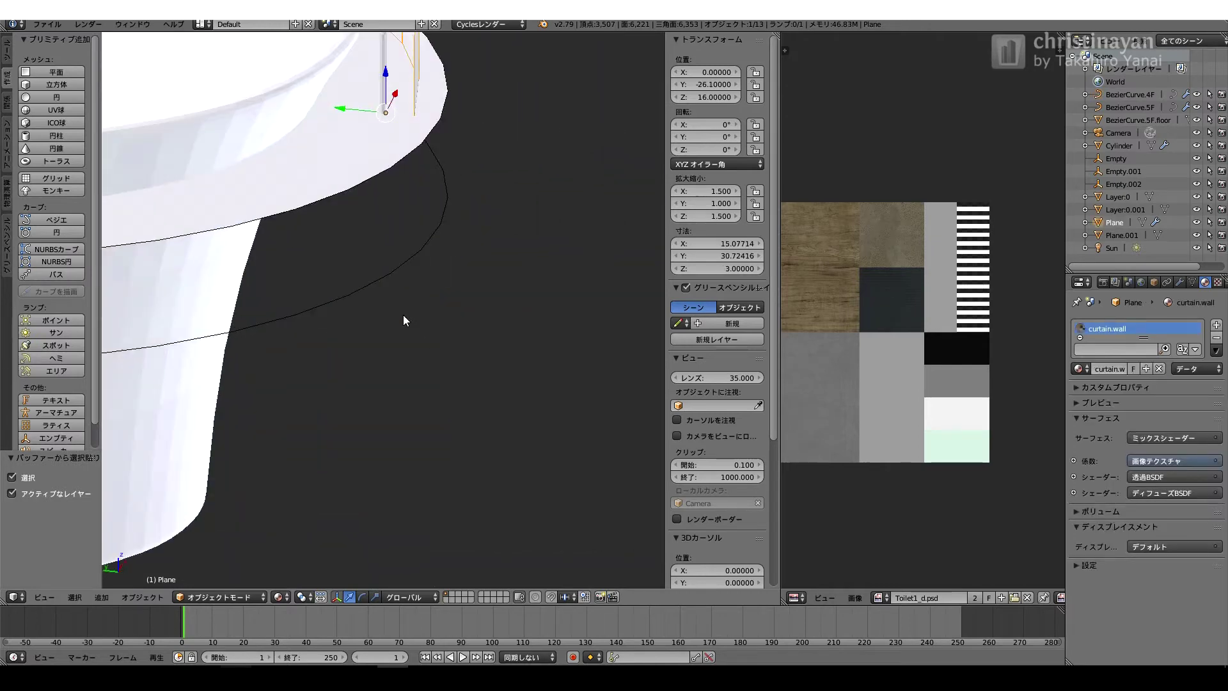
shift+middle_drag(403, 316, 397, 526)
right_click(384, 353)
drag(384, 351, 402, 353)
middle_drag(385, 315, 365, 312)
scroll(378, 320, up, 4)
right_click(428, 326)
ctrl+drag(342, 384, 398, 393)
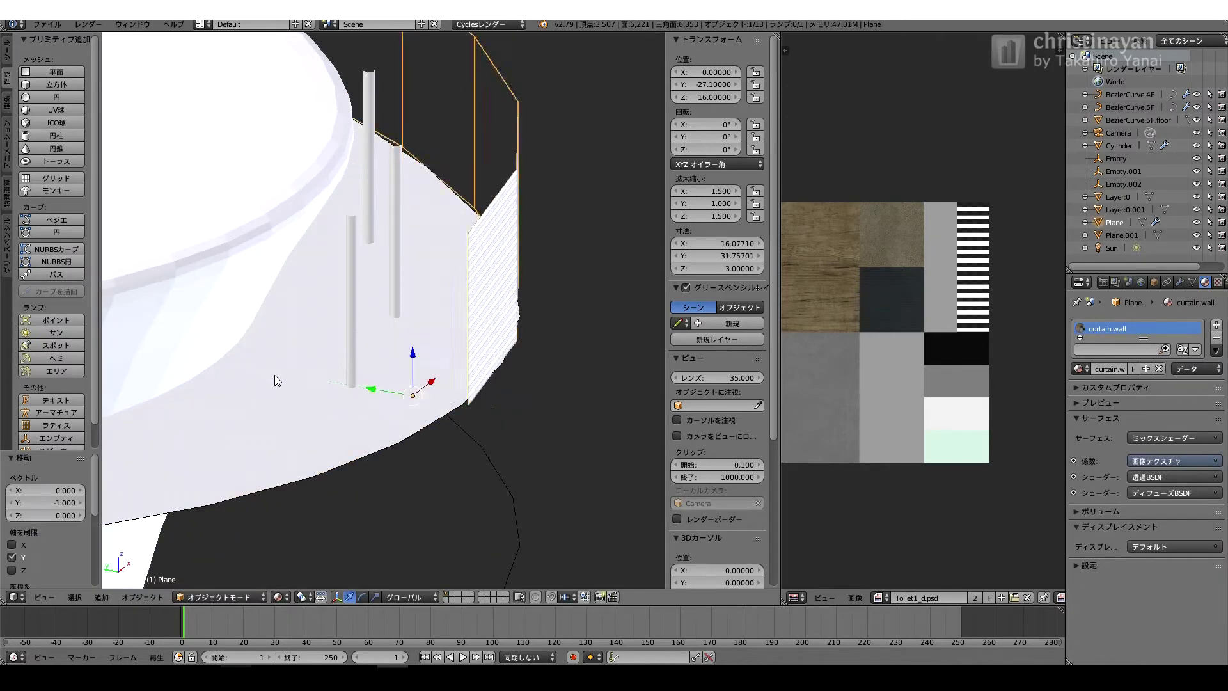
- Move the poles outward along Y to -26 and rename the poles Cylinder.5F and the striped panels Wall.5F
right_click(351, 358)
ctrl+drag(282, 375, 339, 384)
scroll(348, 388, down, 2)
scroll(347, 389, down, 3)
mouse_move(483, 387)
middle_down()
mouse_move(378, 384)
mouse_move(483, 372)
middle_up()
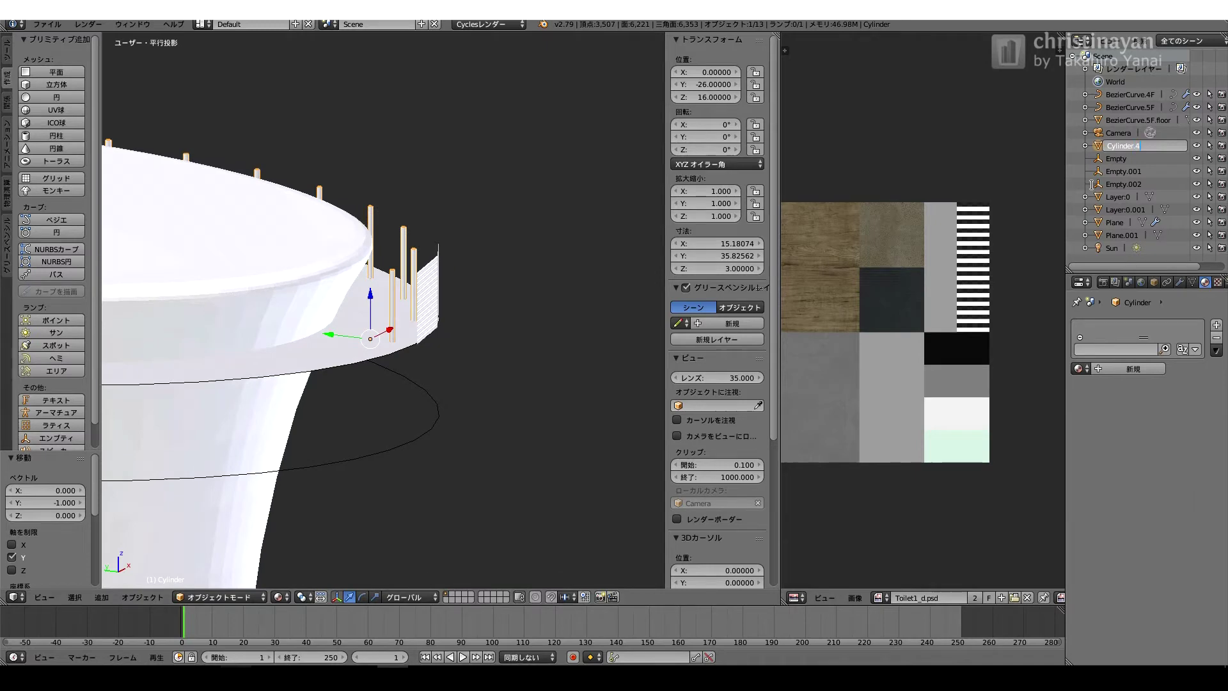
right_click(429, 296)
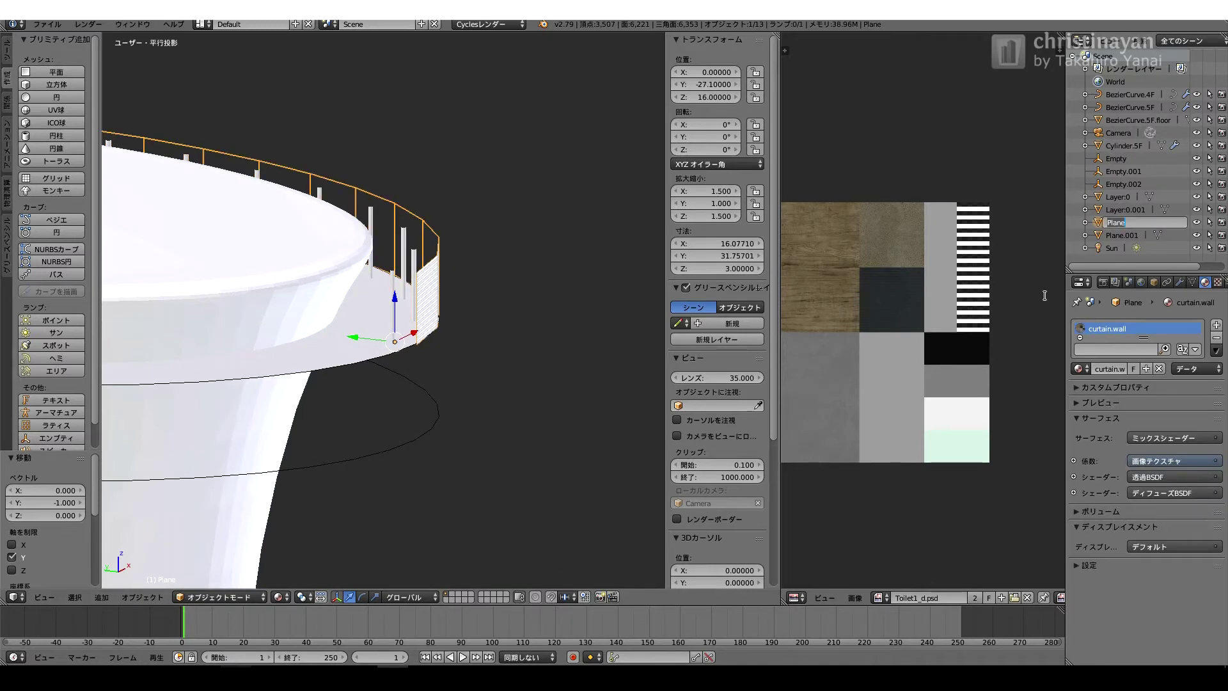
- Paste a copy of the poles named Cylinder.4F at Z 12 and link its Curve modifier to the lower floor's curve
mouse_move(412, 448)
middle_down()
mouse_move(404, 503)
mouse_move(398, 467)
middle_up()
scroll(383, 383, up, 2)
shift+middle_drag(291, 361, 419, 206)
right_click(352, 412)
right_click(397, 240)
right_click(432, 349)
right_click(408, 190)
right_click(408, 188)
key(ctrl+v)
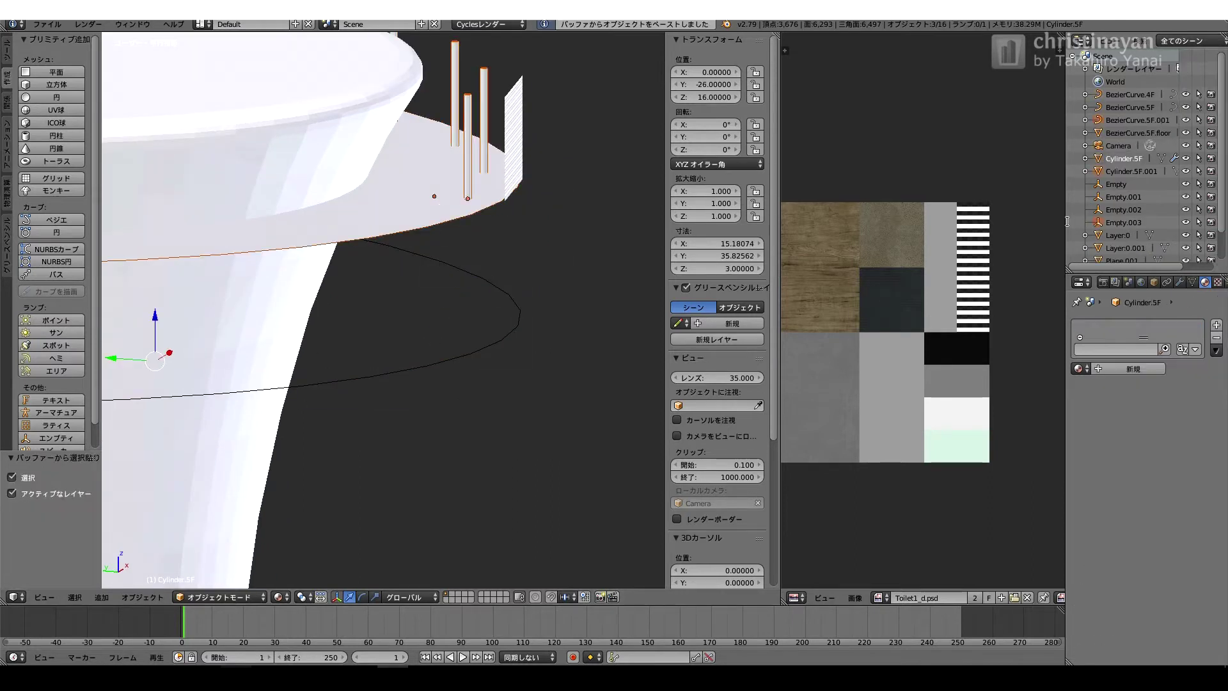
click(1180, 282)
click(1114, 611)
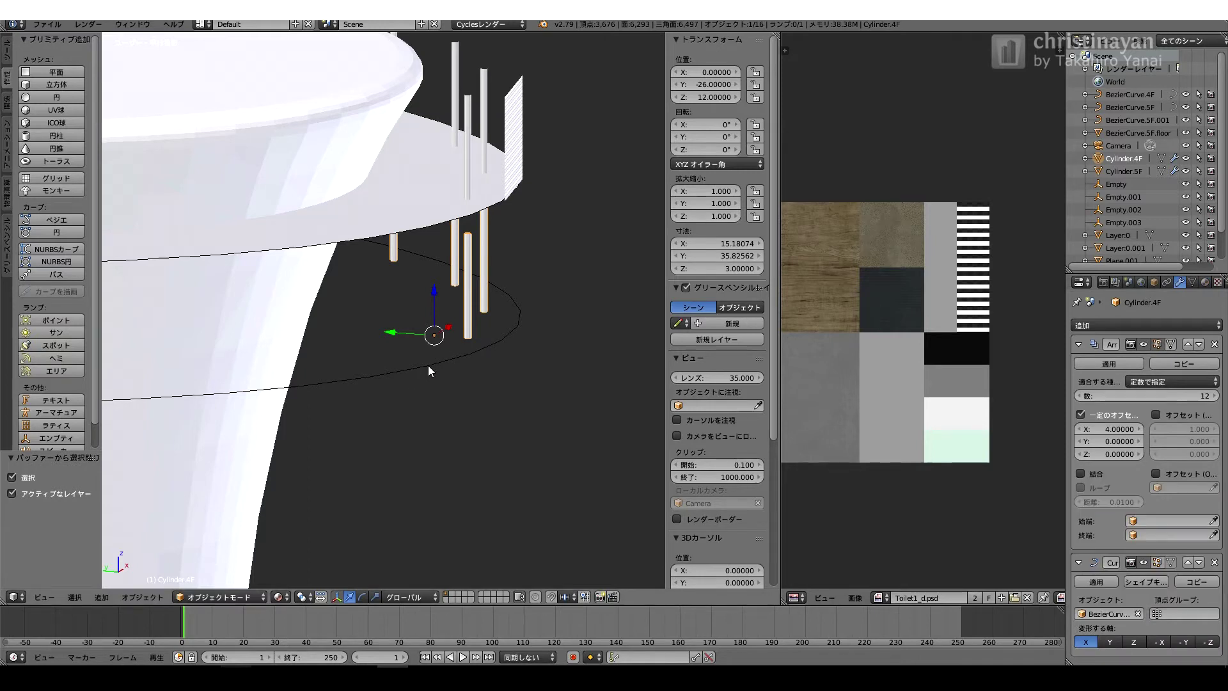
- Move the Cylinder.4F poles inward along Y to -24
key(ctrl+KP_3)
key(g)
key(y)
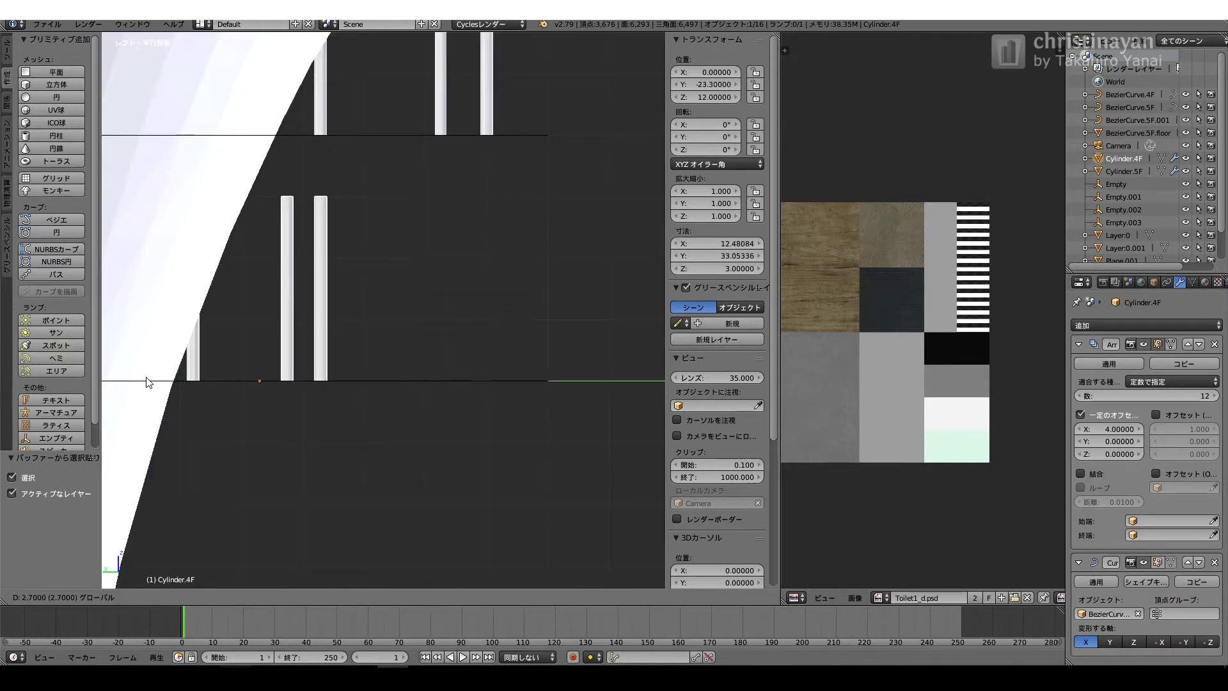
click(202, 384)
scroll(201, 384, down, 1)
middle_drag(201, 384, 295, 382)
key(ctrl+KP_3)
key(KP_3)
shift+middle_drag(506, 397, 433, 400)
scroll(401, 401, down, 6)
key(KP_1)
key(KP_3)
scroll(474, 396, up, 7)
drag(506, 385, 566, 386)
drag(563, 386, 366, 371)
scroll(255, 257, down, 5)
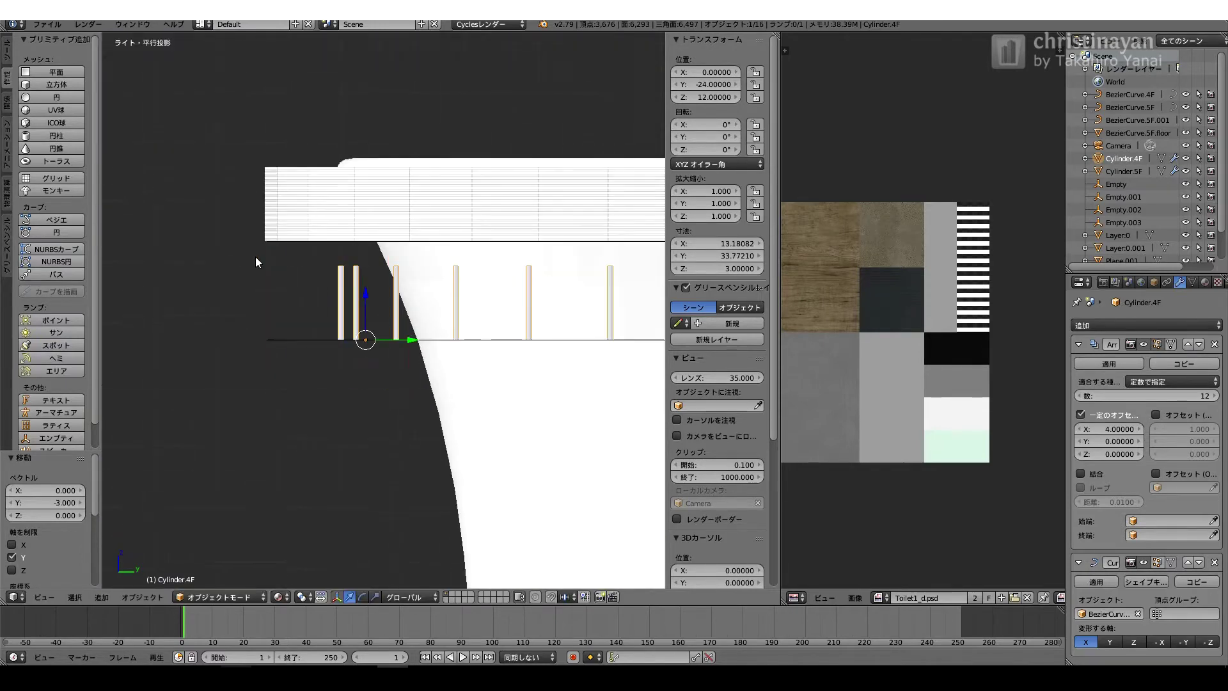
- Paste a copy of the striped panels, rename it Wall.4F and set its Z location to 12
key(ctrl+v)
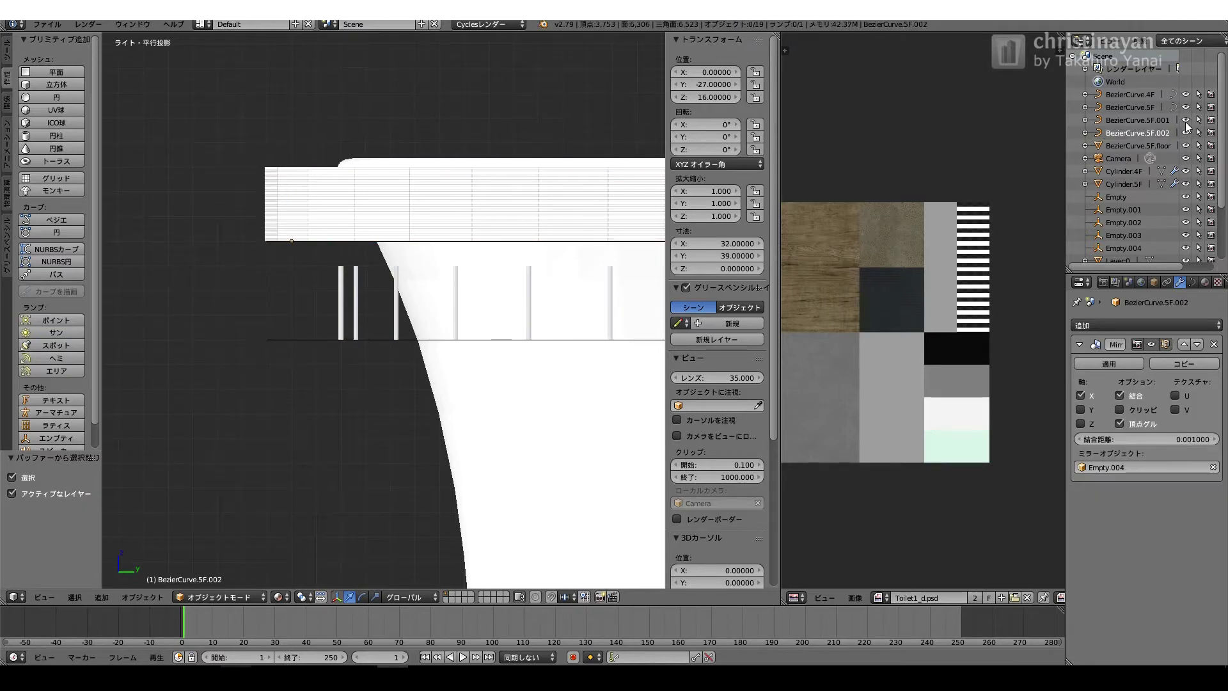
scroll(1190, 192, down, 5)
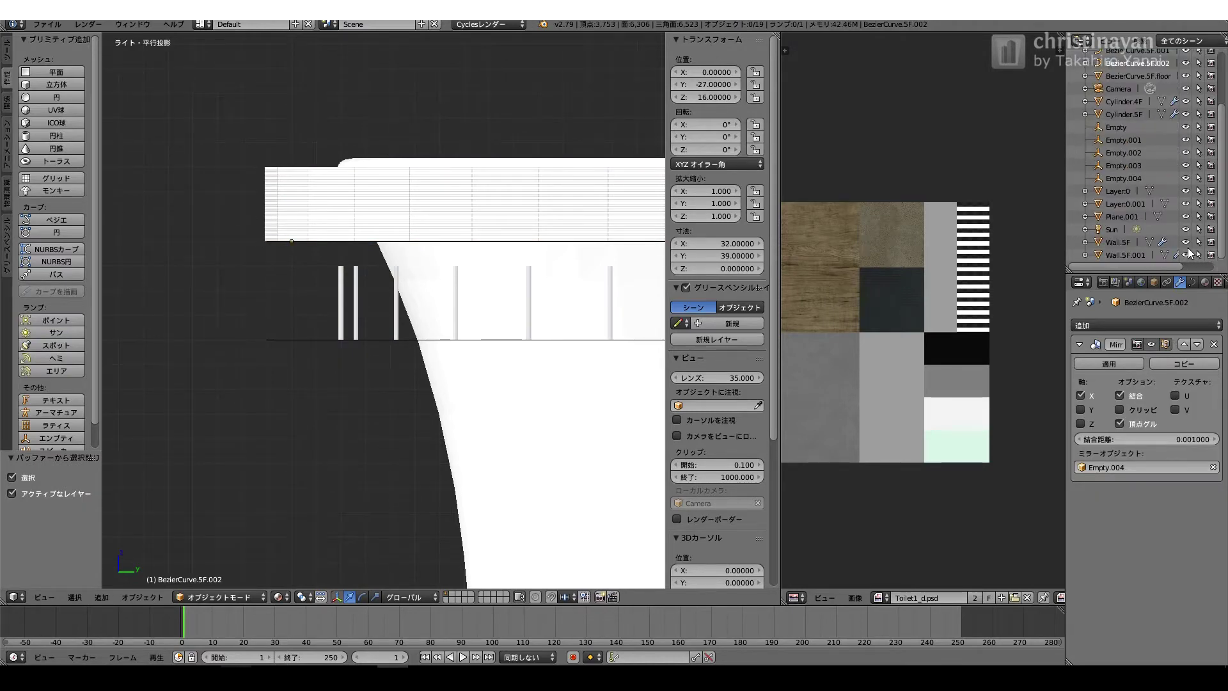
double_click(1126, 255)
key(BackSpace)
key(BackSpace)
key(BackSpace)
key(BackSpace)
click(699, 98)
text(12)
key(Return)
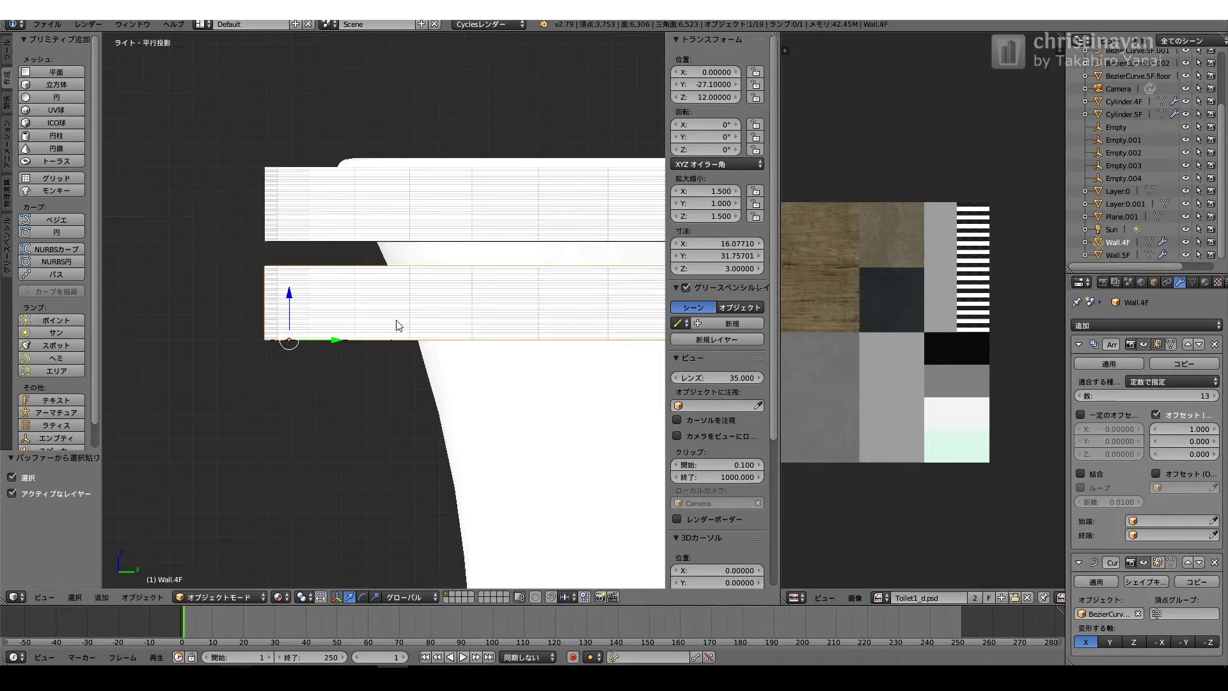
- Move the Wall.4F panels 2 units inward along Y to -25.1
middle_drag(378, 386, 375, 354)
scroll(375, 350, up, 5)
ctrl+drag(202, 343, 330, 328)
scroll(379, 248, down, 6)
middle_drag(330, 328, 413, 182)
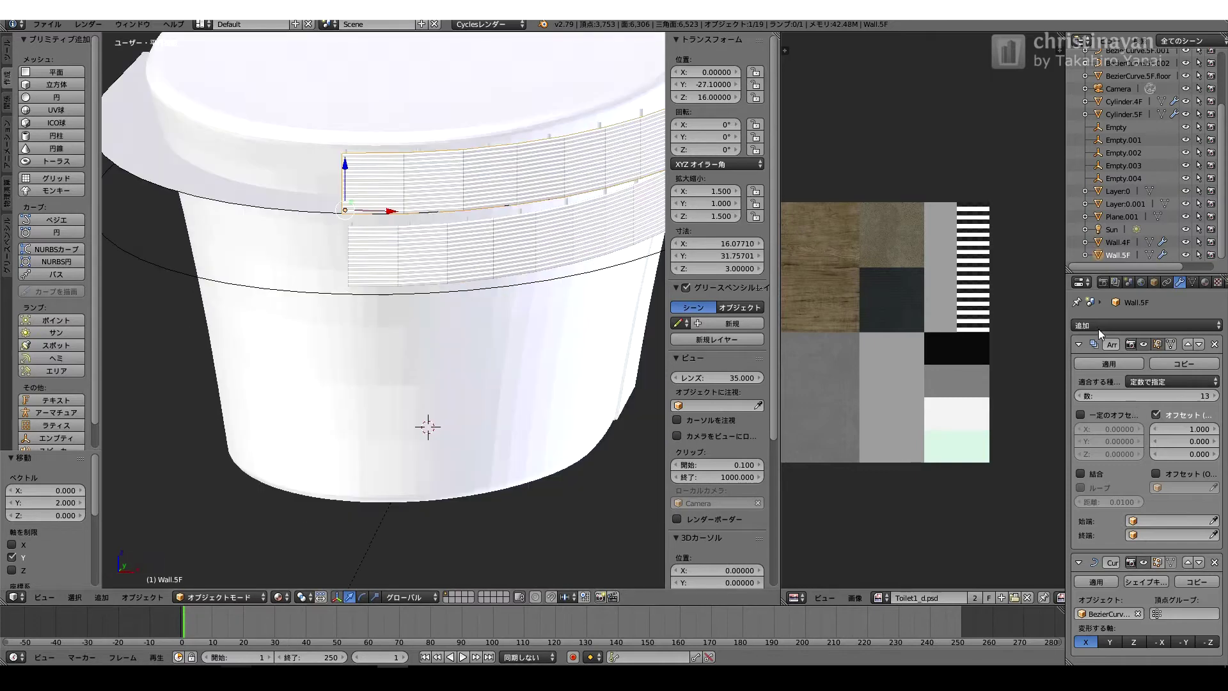
- Add a Mirror modifier to both the Wall.5F panels and the Cylinder.5F poles
click(1126, 325)
click(960, 412)
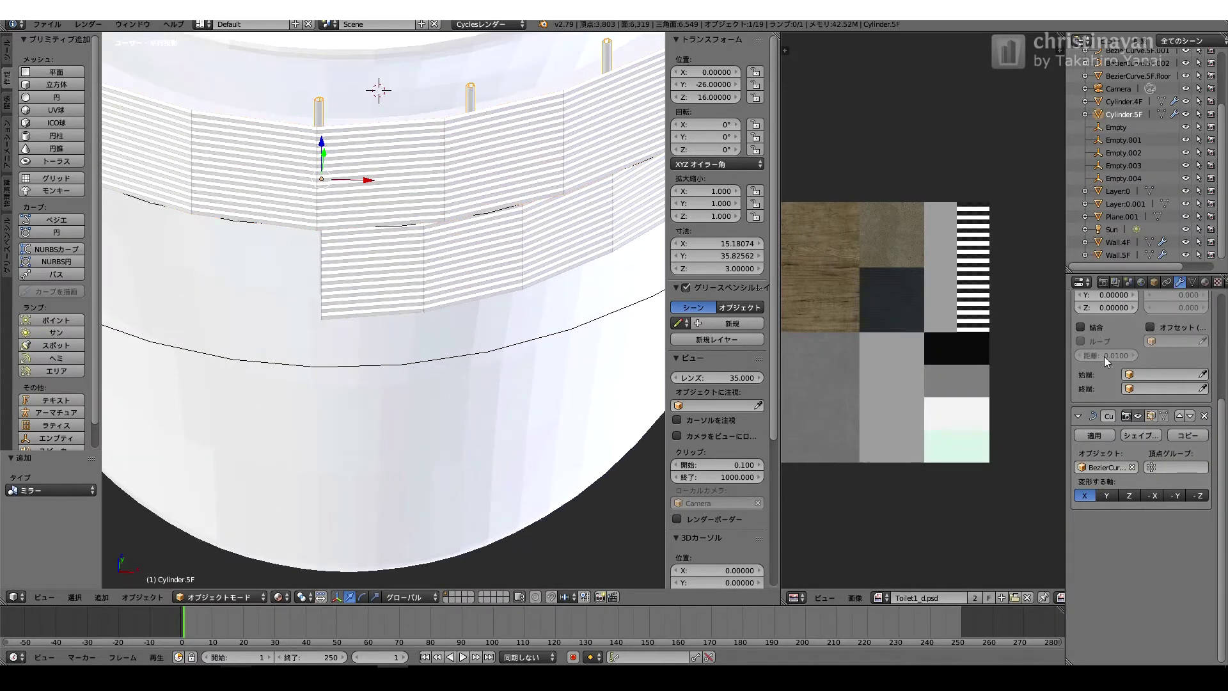
click(1126, 312)
click(973, 451)
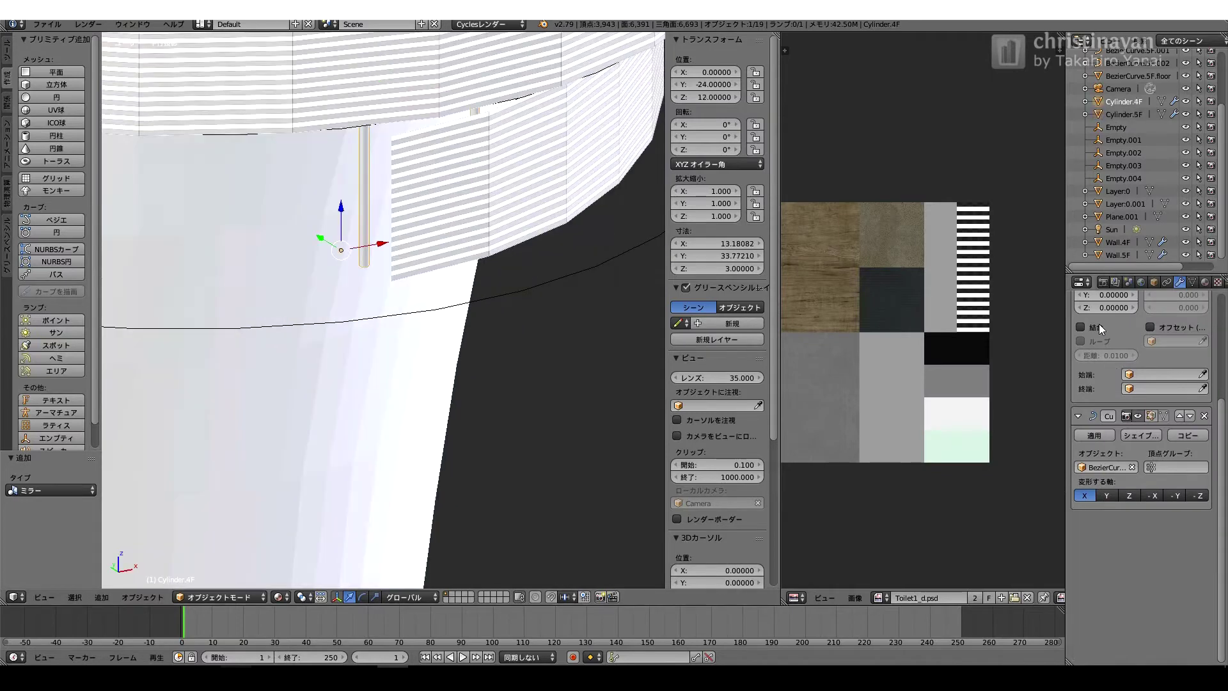
- Add Mirror modifiers to the Cylinder.4F poles and Wall.4F panels with Empty as the mirror object
click(1099, 324)
click(938, 453)
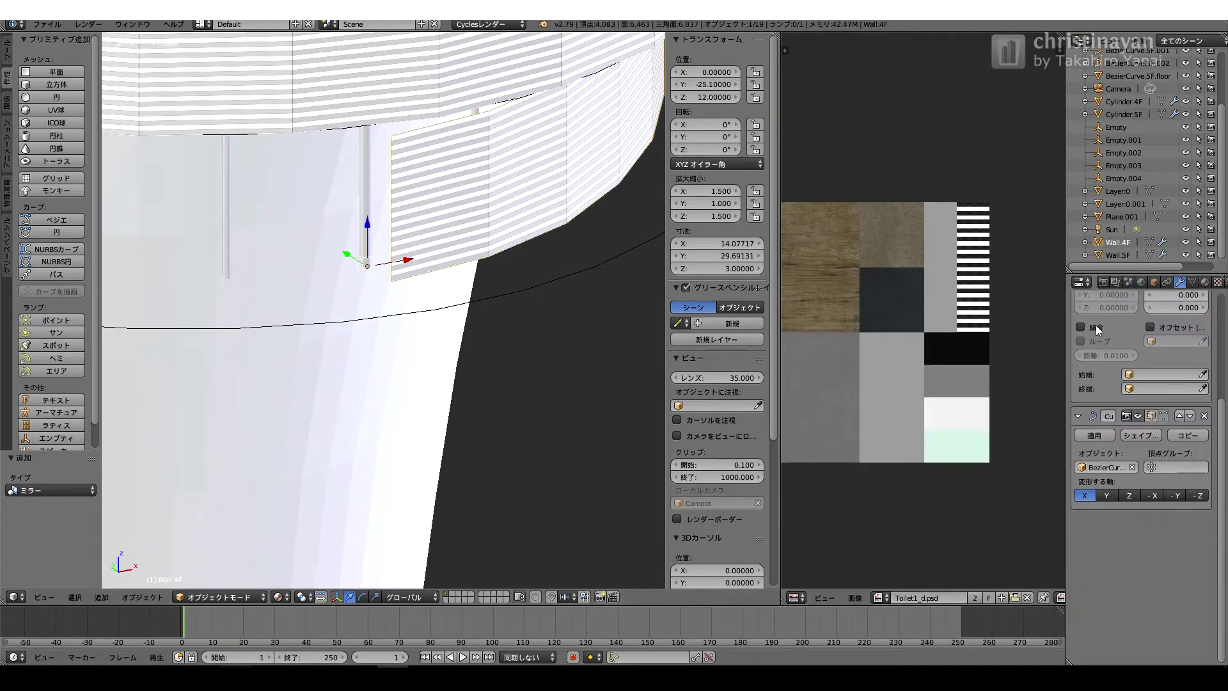
click(1125, 325)
click(938, 454)
scroll(1102, 645, down, 6)
click(1132, 646)
click(1102, 608)
- Examine the mirrored poles and striped panels on both floors from several angles
middle_drag(422, 387, 523, 290)
scroll(524, 285, down, 5)
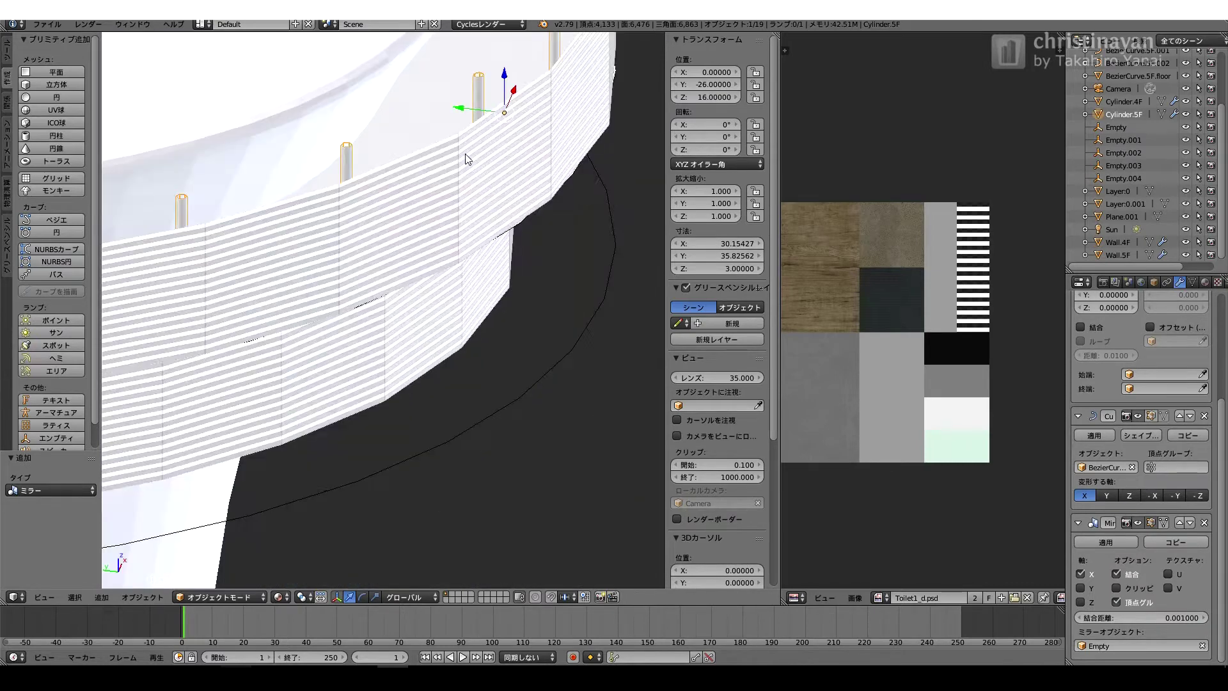
scroll(466, 158, down, 3)
middle_drag(393, 183, 409, 138)
right_click(423, 176)
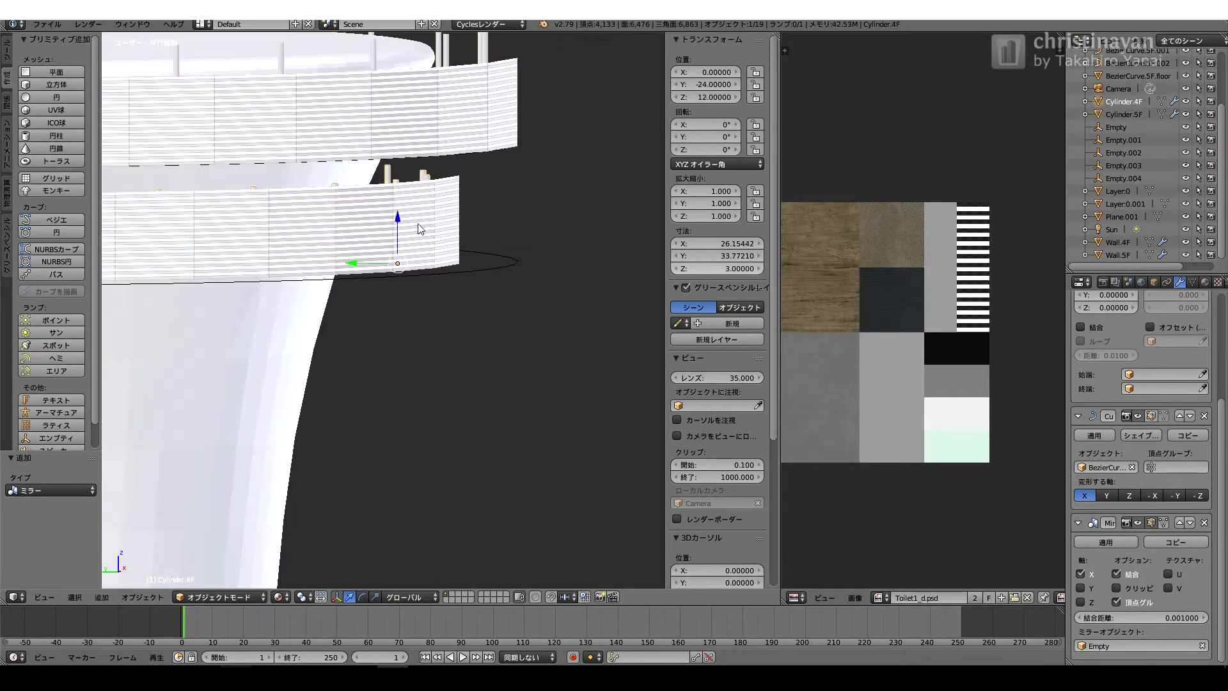
middle_drag(488, 165, 531, 195)
right_click(489, 235)
- Scale the Wall.5F panel to 2 in X and Z with its modifiers hidden in the viewport, and show the modifiers again
right_click(515, 197)
middle_drag(688, 274, 1188, 478)
click(1138, 523)
scroll(1131, 519, up, 6)
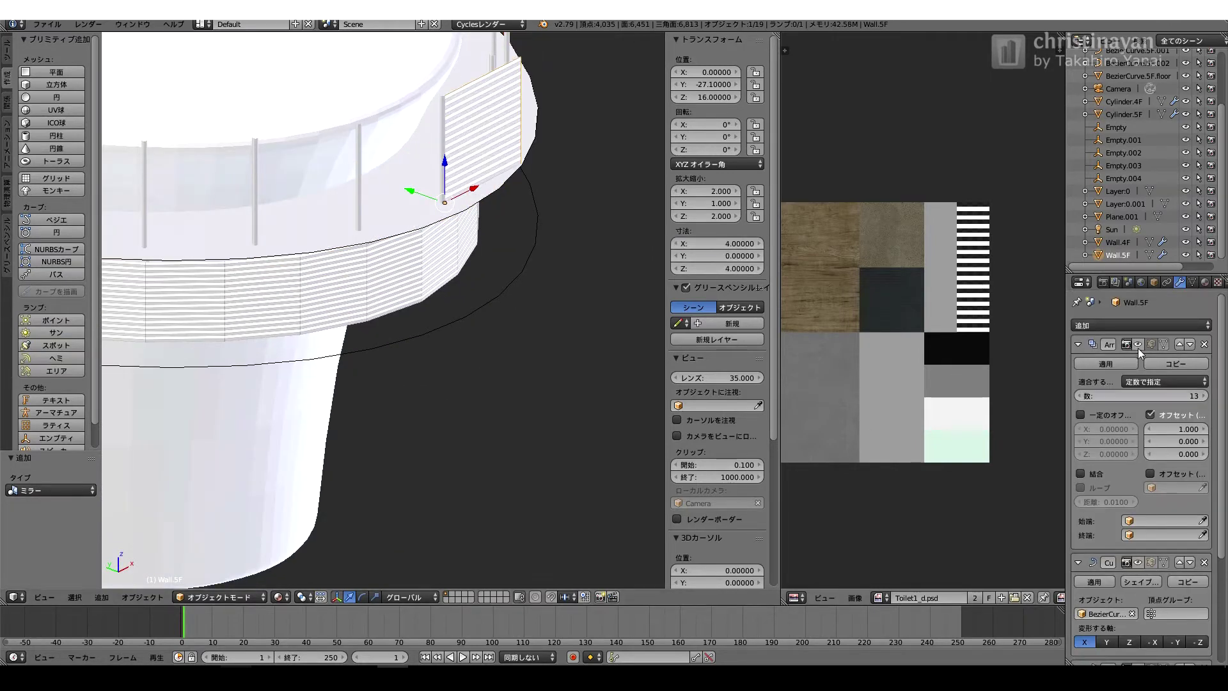
click(1138, 346)
scroll(1140, 423, down, 4)
click(1141, 458)
scroll(1141, 499, down, 2)
click(1140, 524)
- Inspect the single Wall.4F base panel with its modifiers hidden in the viewport, and show the modifiers again
middle_drag(544, 397, 386, 168)
scroll(386, 169, up, 3)
right_click(422, 214)
click(1138, 416)
click(1138, 523)
scroll(1139, 511, up, 6)
click(1138, 345)
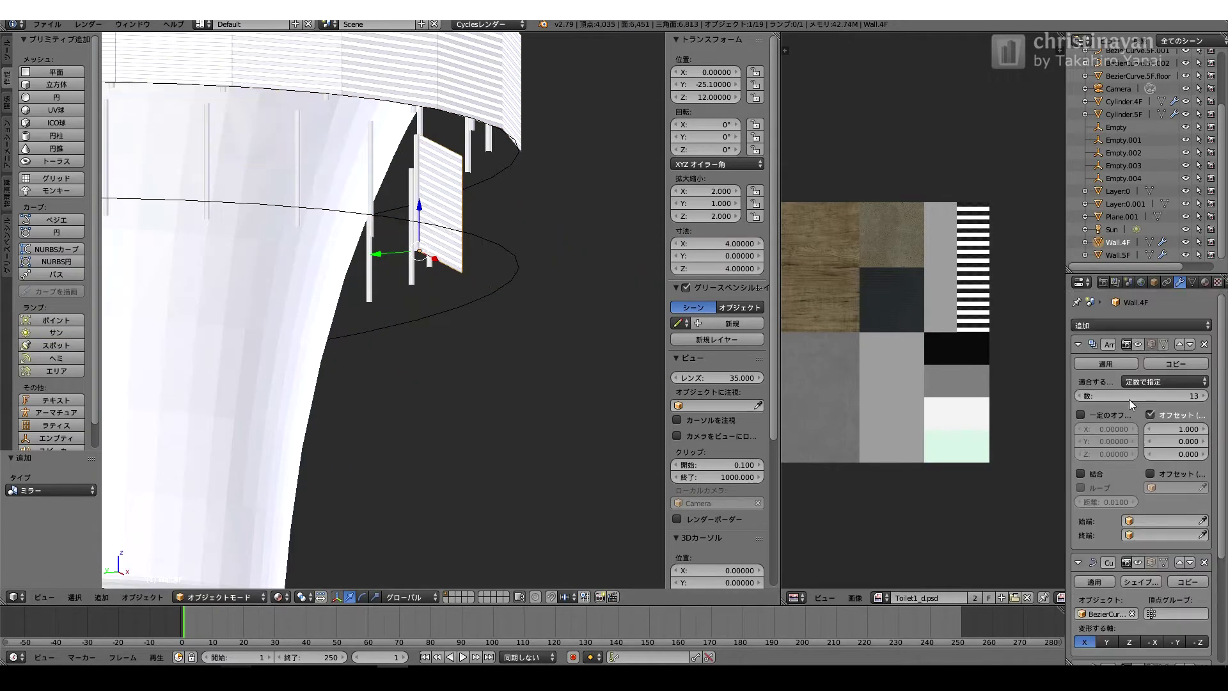
click(1138, 345)
scroll(1138, 422, down, 4)
click(1138, 459)
click(1138, 523)
- Apply the object scale to the striped wall panels and poles of the fourth and fifth floors
key(ctrl+a)
click(499, 343)
right_click(474, 128)
key(ctrl+a)
click(437, 88)
right_click(441, 74)
key(ctrl+a)
click(435, 87)
right_click(332, 132)
key(ctrl+a)
click(332, 132)
- Duplicate the fourth-floor Bezier curve, rename the copy BezierCurve.3F and lower it to 8 in Z
middle_drag(441, 115, 396, 270)
middle_drag(299, 237, 405, 248)
right_click(476, 275)
scroll(1137, 112, up, 3)
double_click(1137, 109)
key(Right)
key(BackSpace)
key(BackSpace)
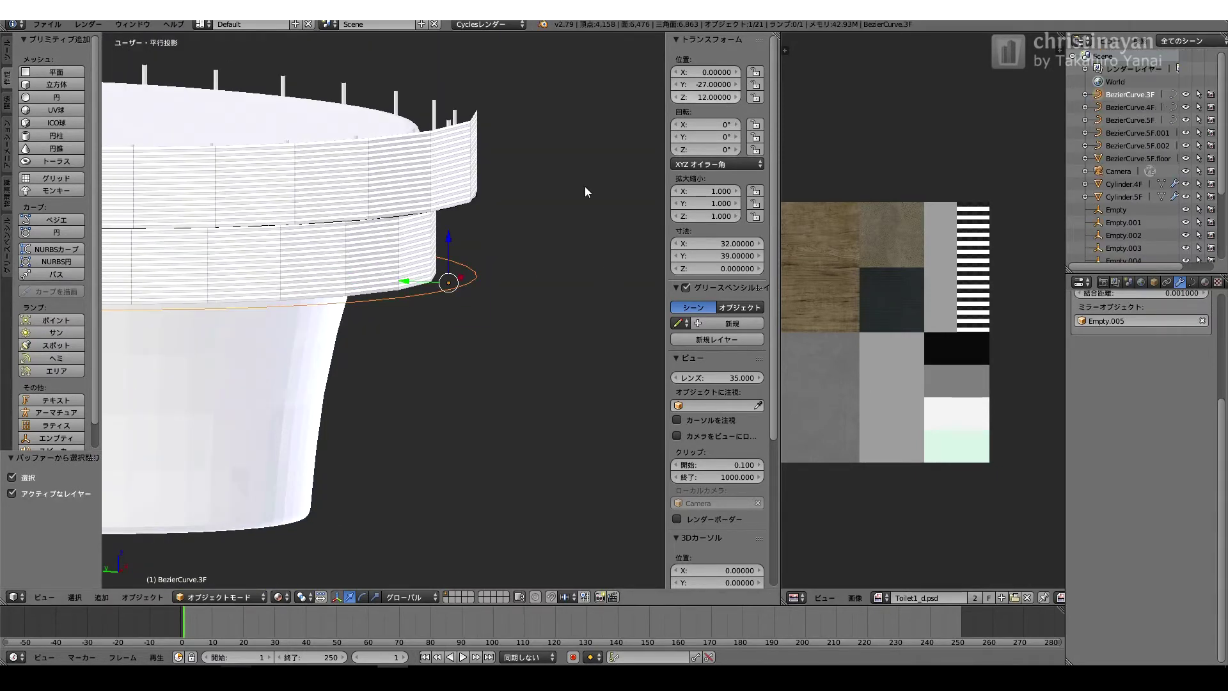
- Duplicate the Wall.4F panels as Wall.3F and move the copy down 4 units in Z
right_click(419, 259)
scroll(570, 256, up, 2)
key(ctrl+c)
key(ctrl+v)
scroll(1123, 174, down, 6)
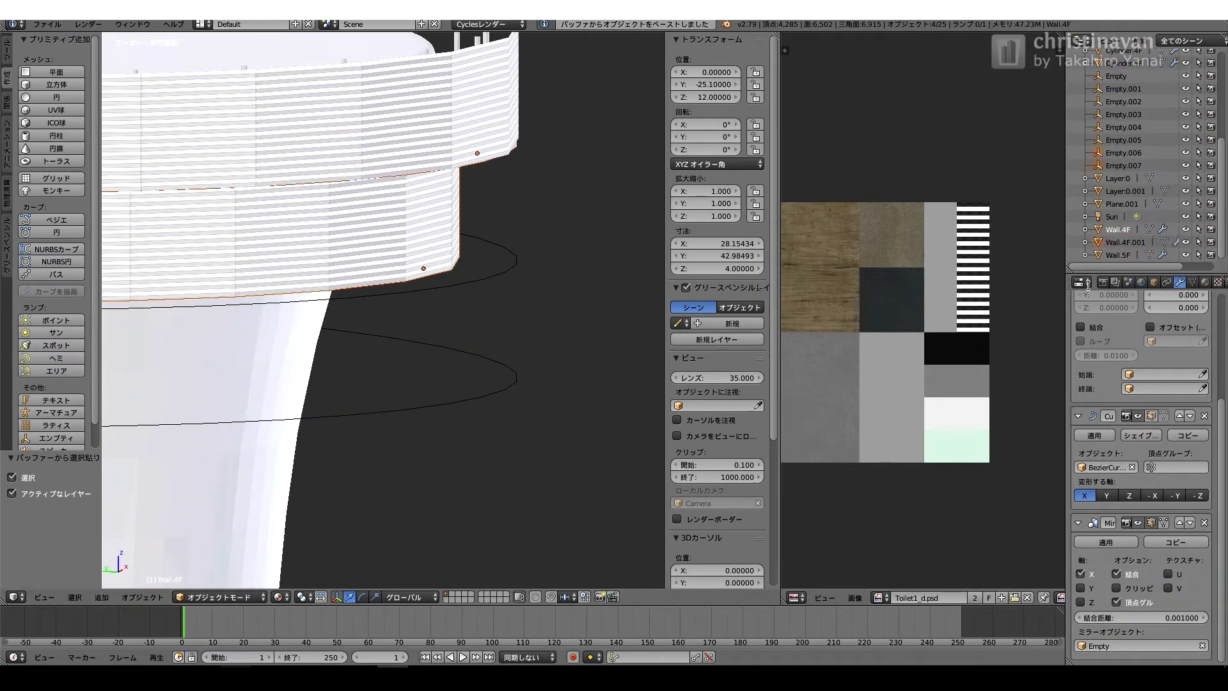
text(gz-4)
key(Return)
middle_drag(520, 326, 541, 264)
scroll(499, 287, up, 3)
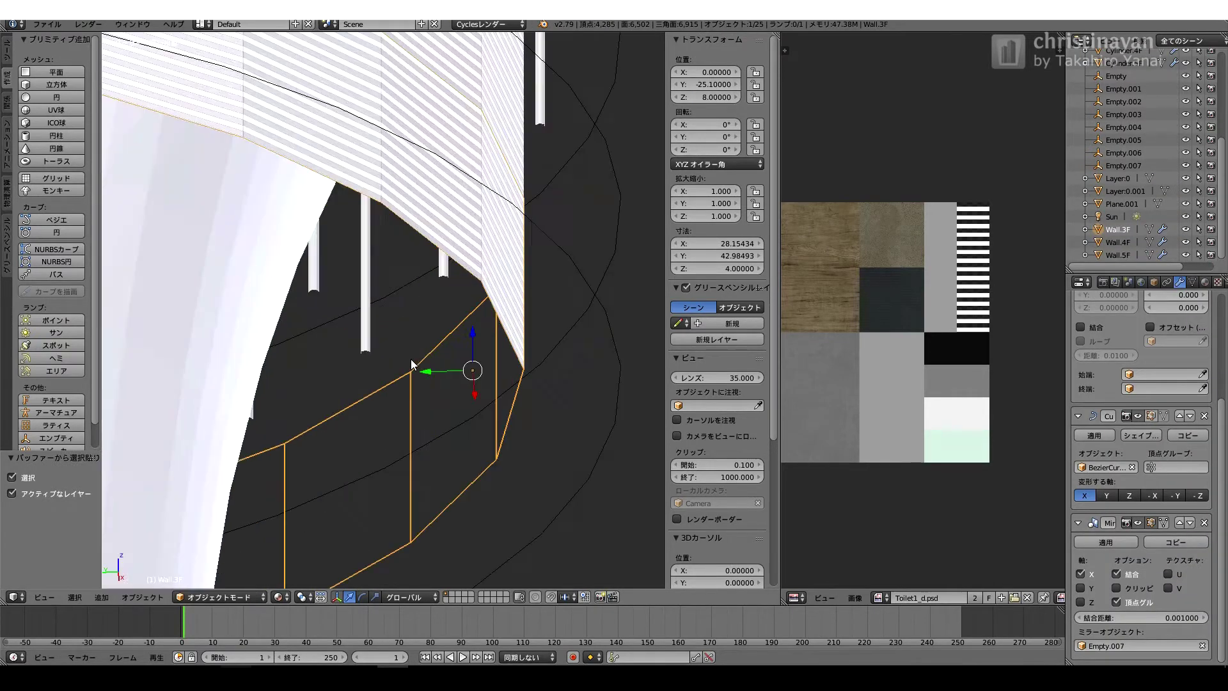
- Set the Y location of Wall.3F to -24 and that of Wall.4F to -25
key(KP_3)
middle_drag(447, 354, 448, 296)
drag(352, 427, 523, 423)
ctrl+drag(443, 419, 394, 423)
double_click(703, 85)
text(-24)
key(Return)
right_click(507, 157)
click(703, 87)
text(-25)
key(Return)
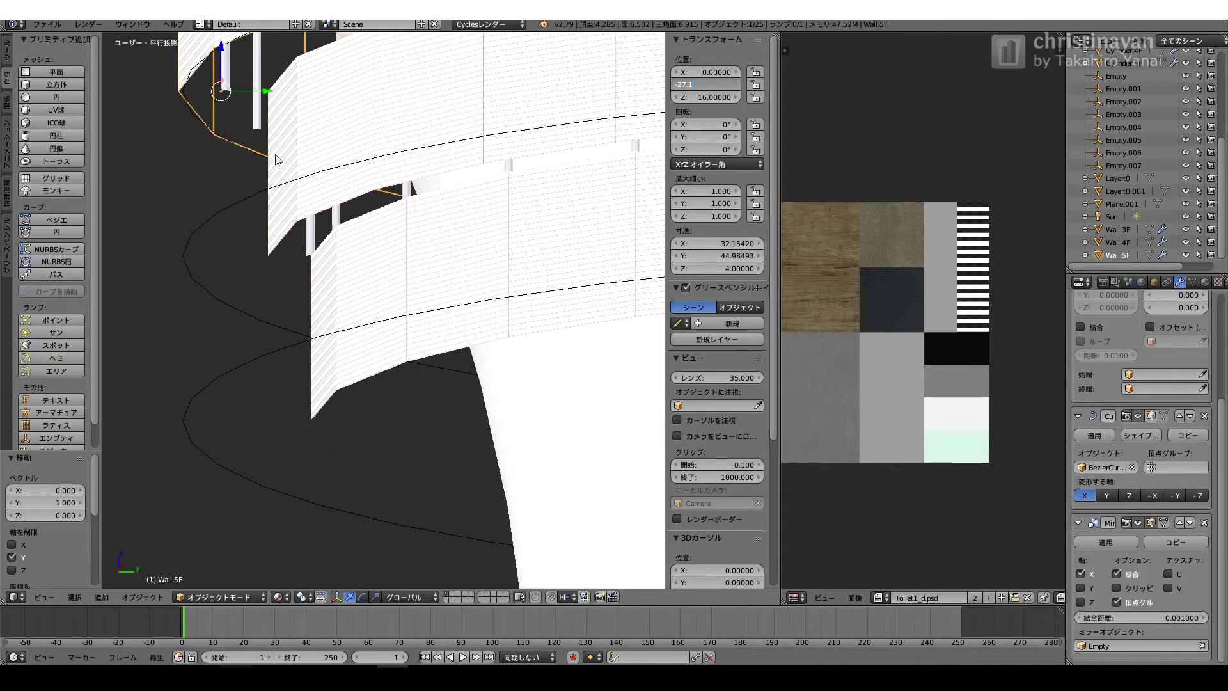
- Paste a copy of the fourth-floor poles as Cylinder.3F, set its Z location to 8 and move it to -23 in Y
key(ctrl+v)
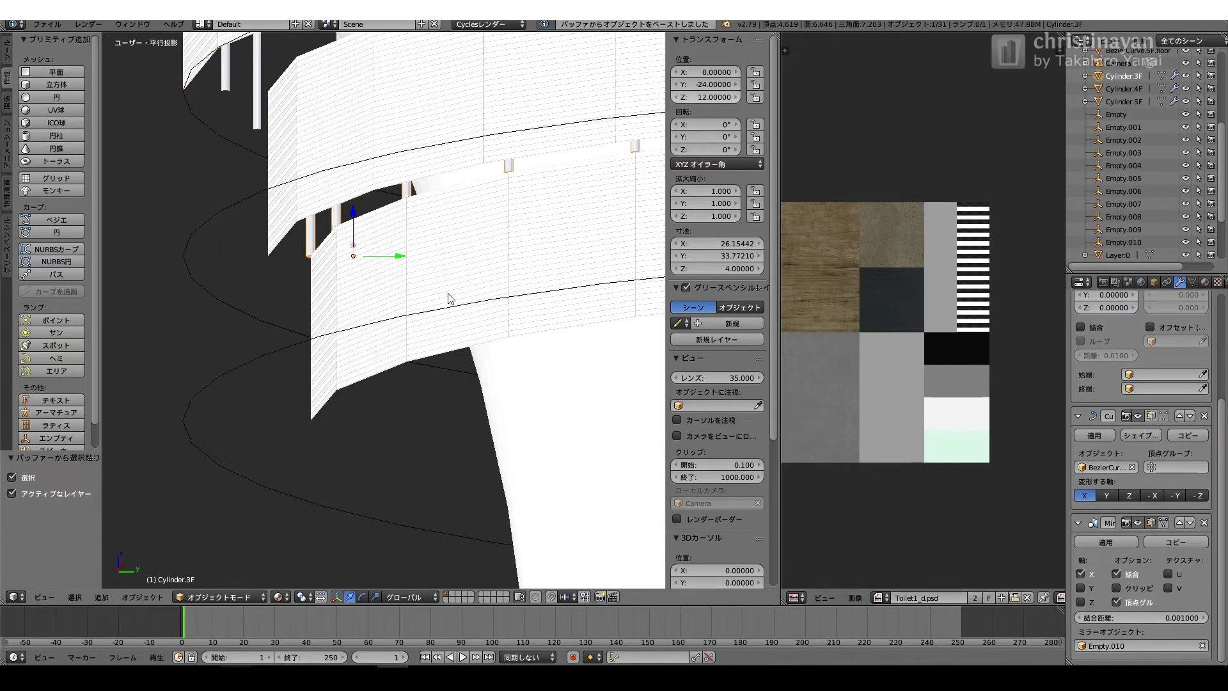
double_click(703, 97)
text(8)
key(Return)
ctrl+drag(399, 421, 442, 422)
middle_drag(550, 408, 449, 419)
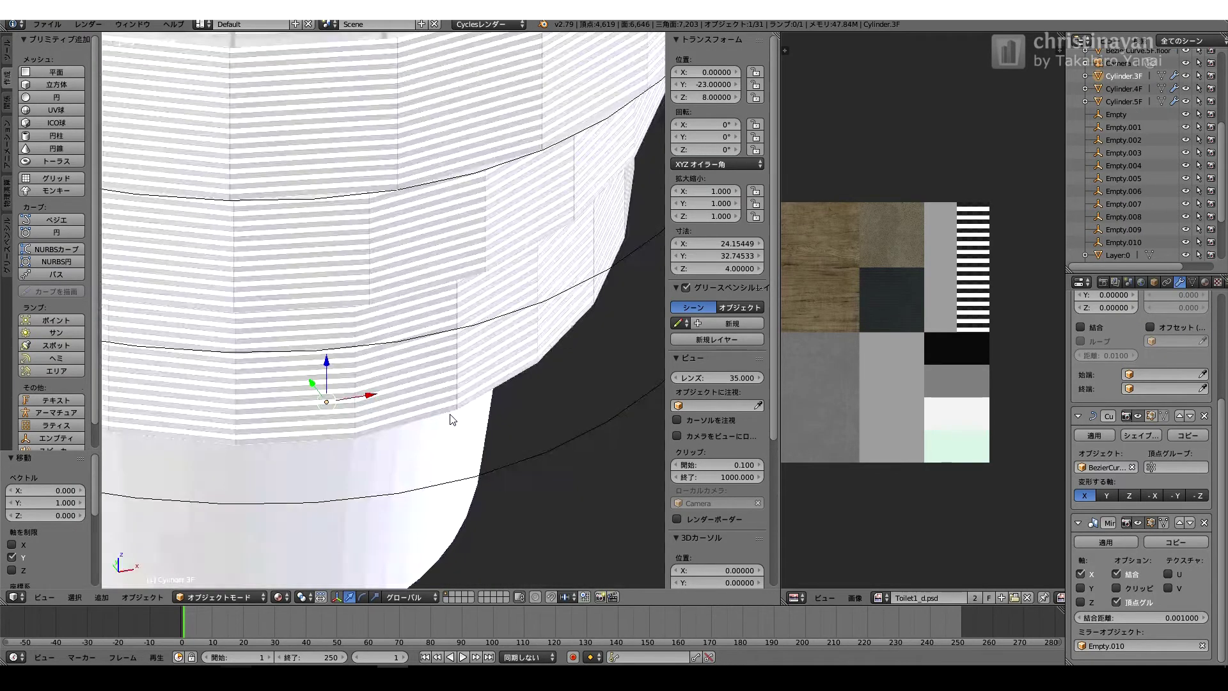
- Preview the building in rendered shading with the view lens set to 50, and return to non-rendered shading
scroll(451, 419, down, 3)
click(278, 597)
click(301, 511)
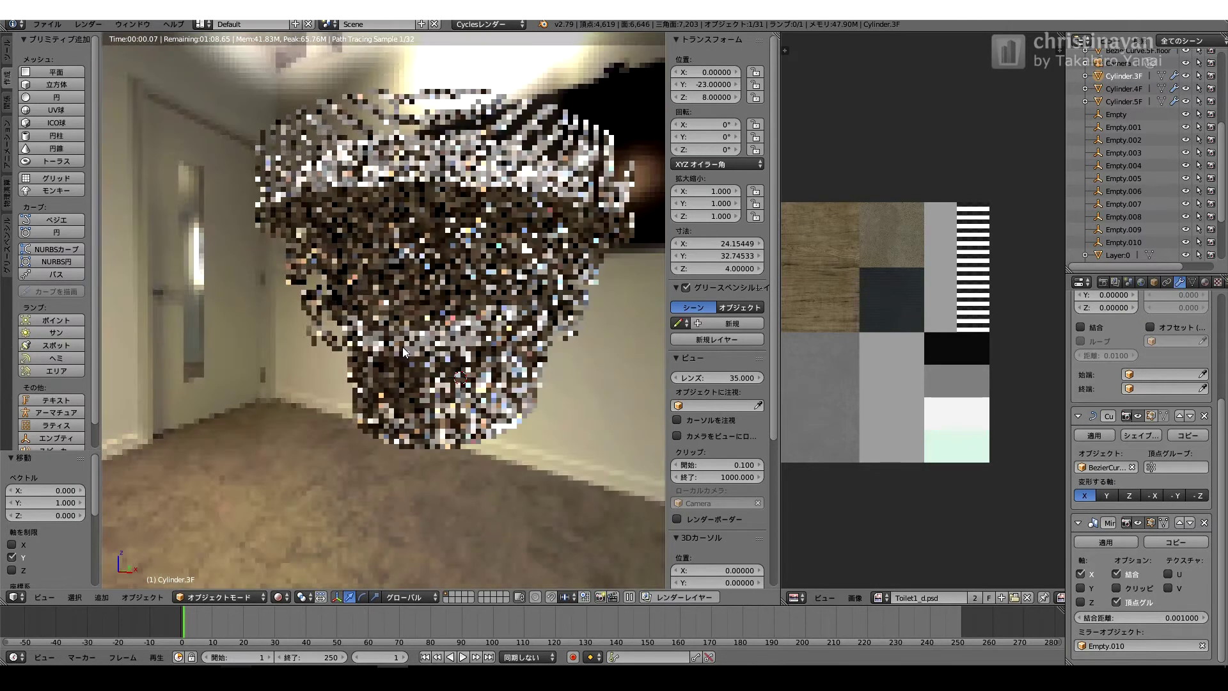
middle_drag(595, 357, 515, 362)
double_click(717, 378)
text(50)
key(Return)
middle_drag(371, 379, 485, 393)
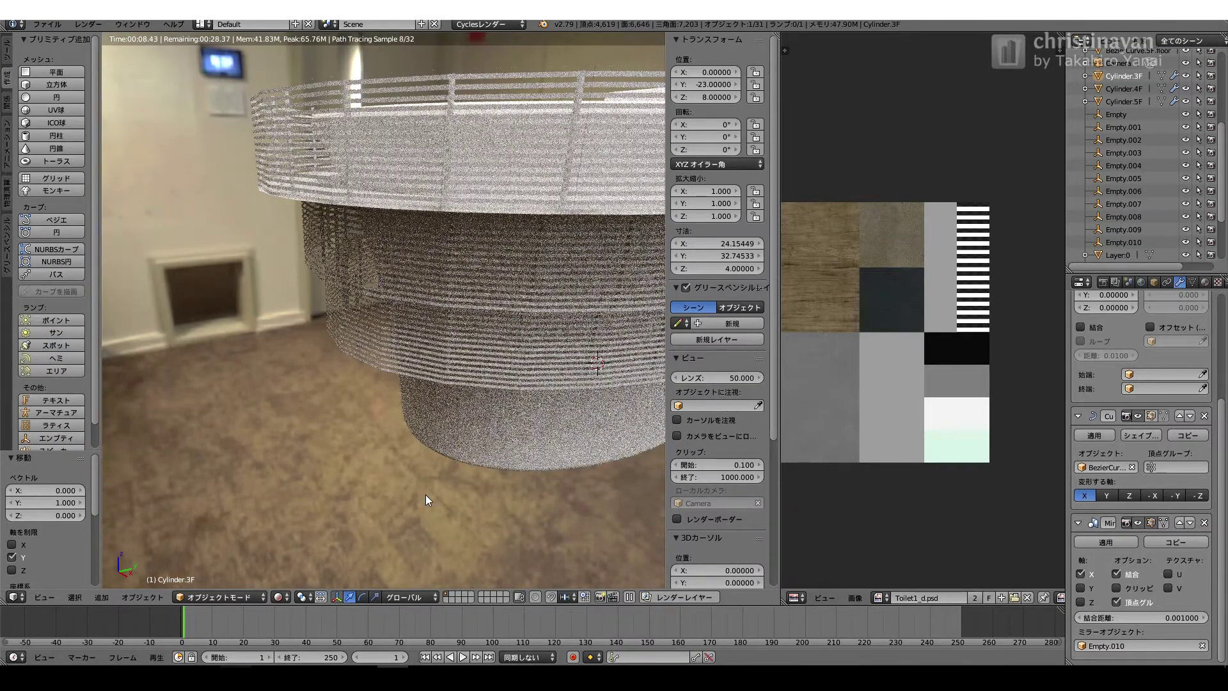
click(280, 596)
click(298, 525)
middle_drag(360, 483, 403, 472)
scroll(306, 366, up, 3)
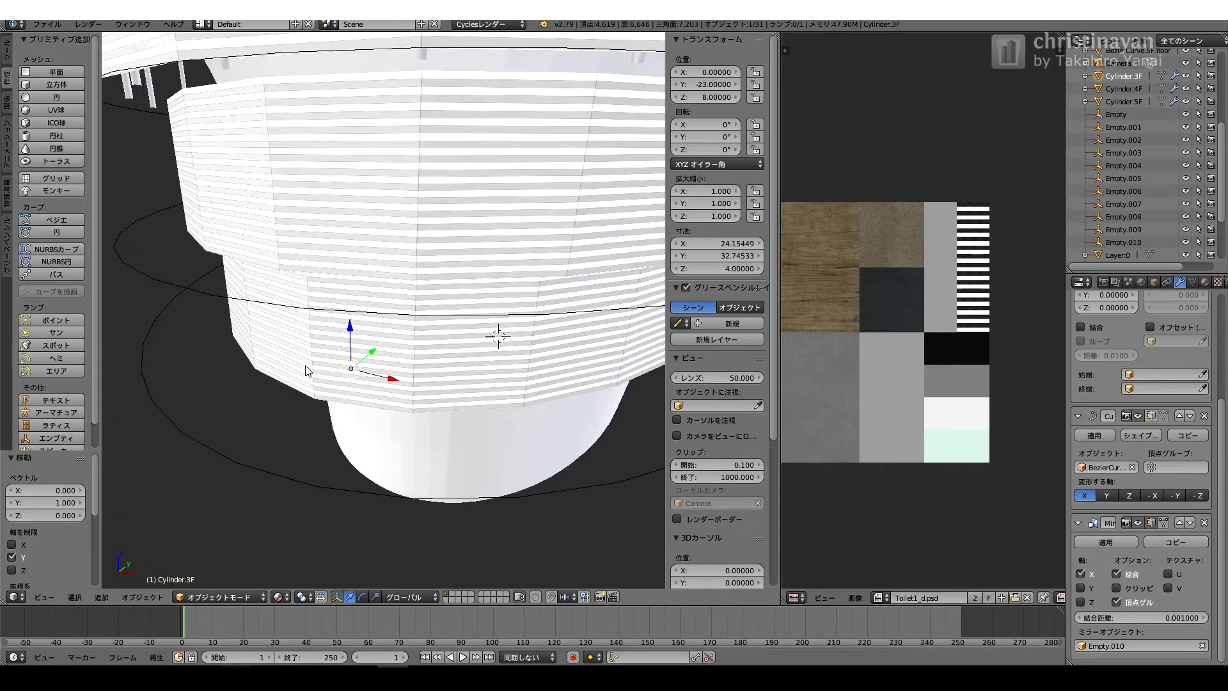
click(9, 103)
click(7, 78)
key(Tab)
click(7, 121)
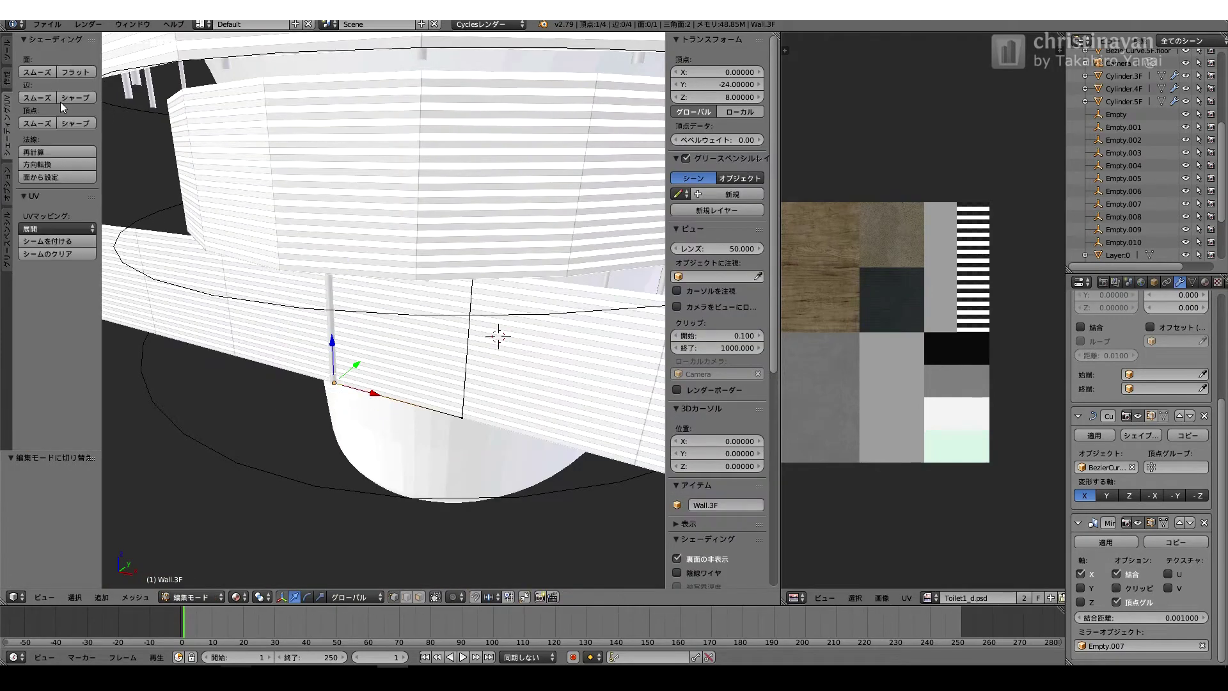
key(Tab)
middle_drag(343, 429, 343, 339)
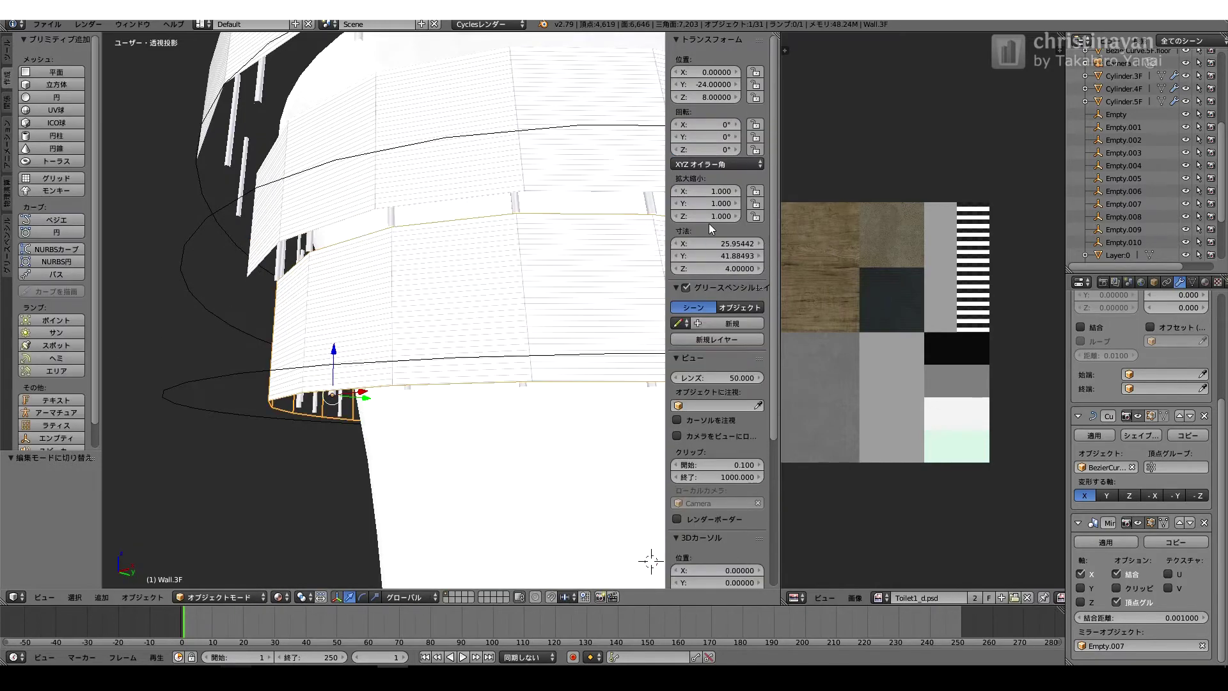
- Tilt the Wall.3F panels outward by setting their X rotation to 14°
key(KP_3)
scroll(377, 287, up, 6)
shift+middle_drag(224, 205, 327, 250)
scroll(326, 250, down, 3)
right_click(297, 251)
right_click(296, 253)
scroll(307, 256, up, 1)
click(698, 129)
text(14)
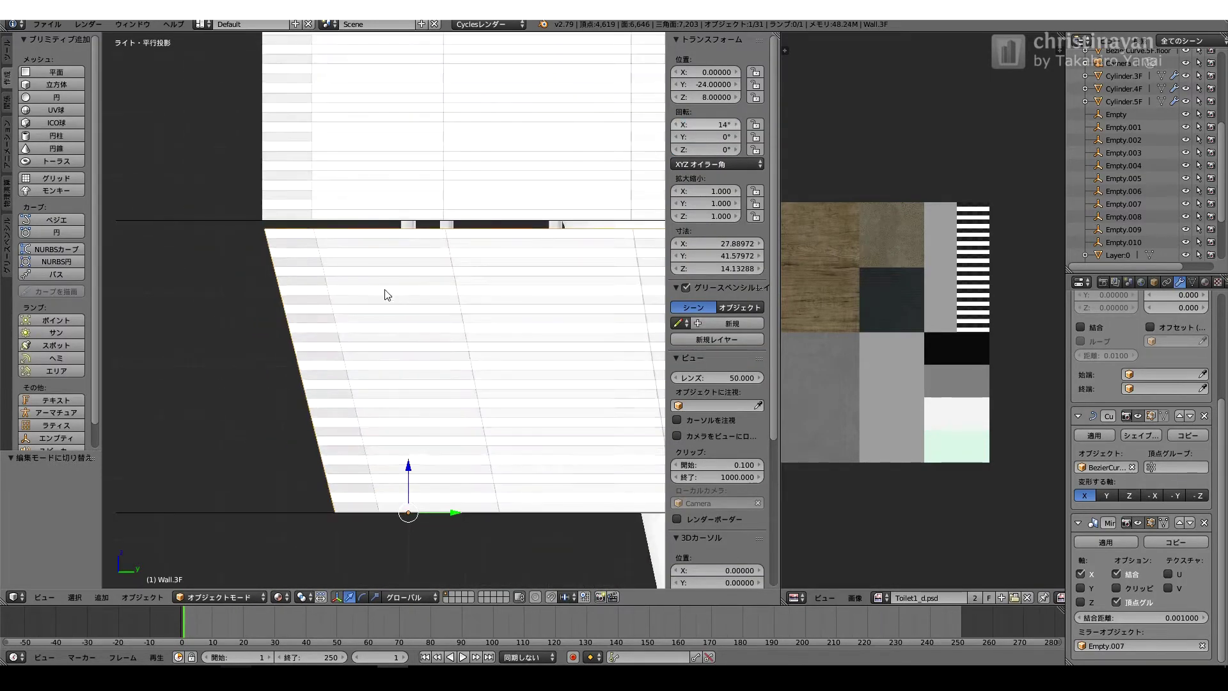
key(Return)
- Tilt the Wall.4F panels outward to an X rotation of about 26.5°
scroll(563, 231, down, 4)
scroll(447, 237, up, 1)
middle_drag(358, 200, 531, 396)
scroll(662, 134, down, 3)
drag(706, 125, 712, 125)
key(KP_3)
scroll(581, 176, up, 1)
scroll(611, 231, up, 1)
- Try stretching the Wall.4F panels to a Z scale of 1.116, and undo the change
drag(716, 269, 733, 269)
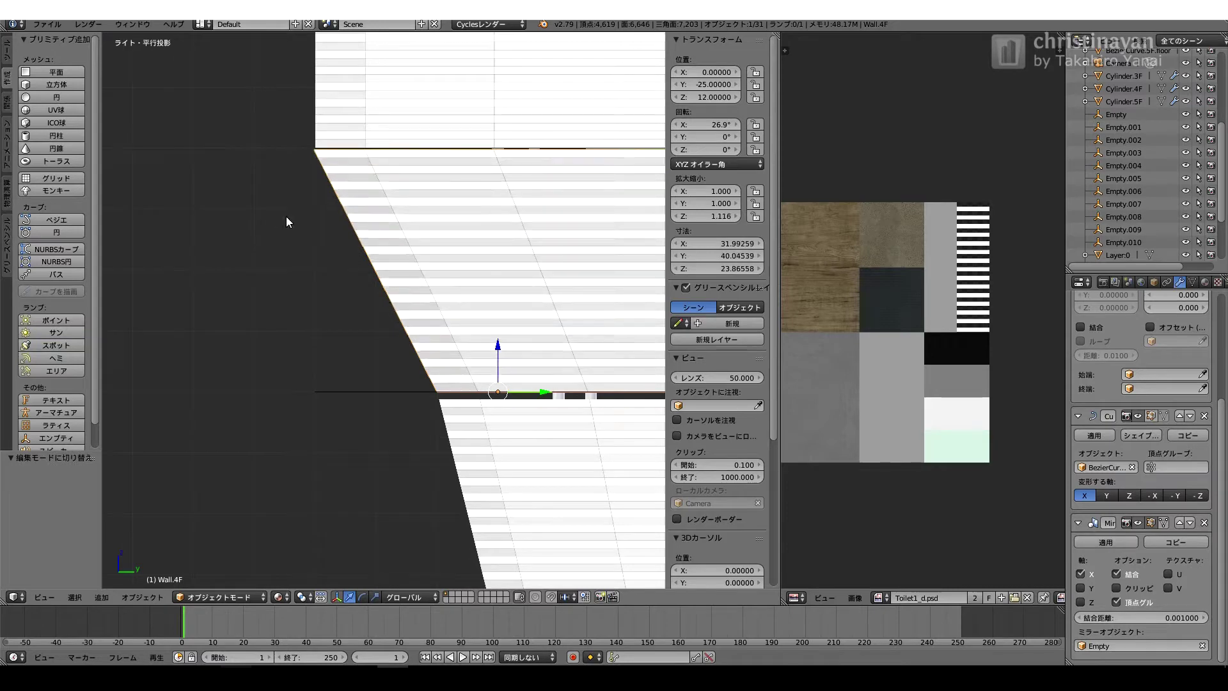
scroll(413, 184, up, 2)
key(ctrl+z)
scroll(399, 224, down, 8)
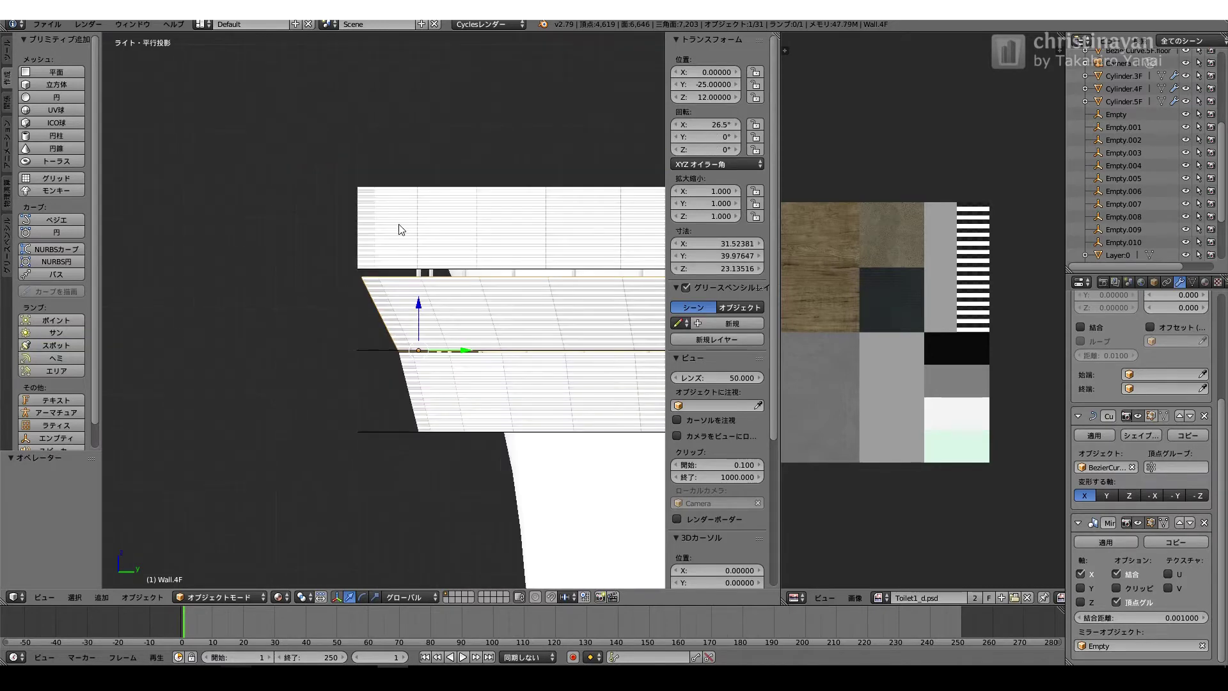
- Tilt the Wall.5F panels outward about X so they continue the flare of the floors below
drag(690, 125, 704, 125)
mouse_move(438, 241)
middle_down()
mouse_move(454, 300)
mouse_move(457, 247)
middle_up()
drag(701, 125, 705, 128)
middle_drag(459, 302, 647, 384)
scroll(332, 419, down, 4)
middle_drag(505, 403, 320, 332)
scroll(327, 367, up, 4)
- Duplicate BezierCurve.3F and the Cylinder.3F poles as BezierCurve.2F and Cylinder.2F, both lowered to 4 in Z
right_click(291, 395)
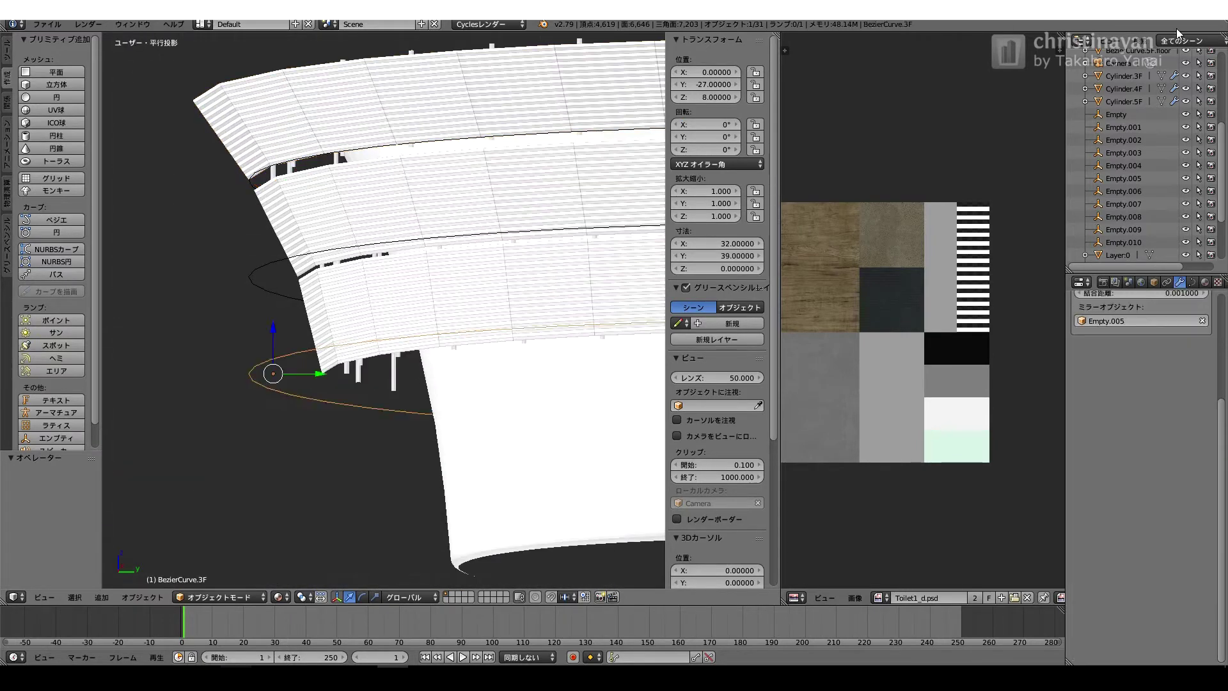
key(ctrl+c)
key(ctrl+v)
scroll(1132, 166, up, 6)
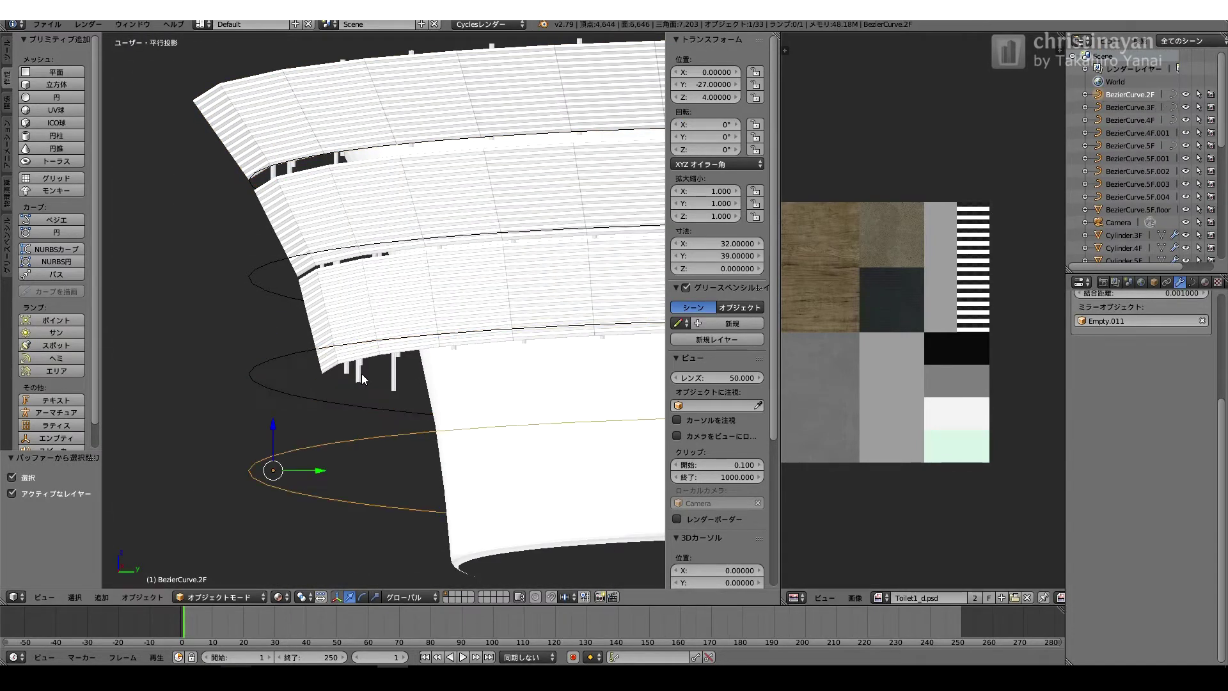
key(ctrl+v)
scroll(1123, 201, down, 3)
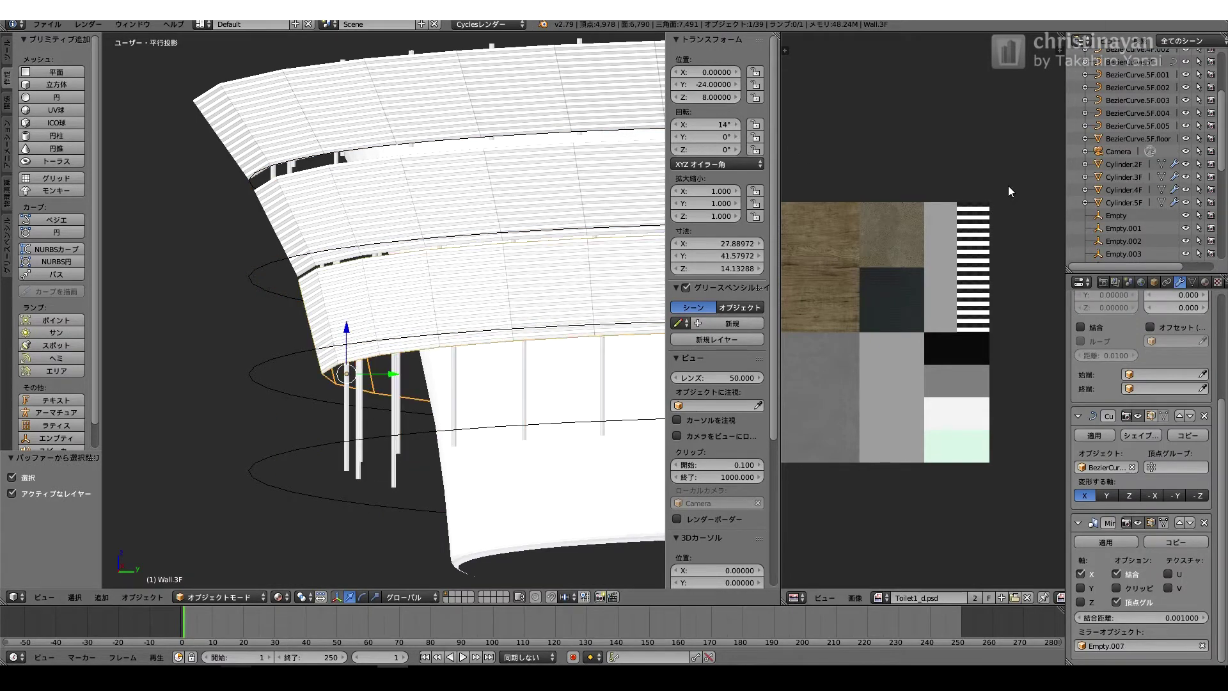
- Paste a copy of Wall.3F as Wall.2F, with its Z location set to 4 and X rotation set to 0°
key(ctrl+v)
scroll(1137, 160, down, 5)
click(706, 98)
text(4)
key(Return)
middle_drag(318, 285, 299, 256)
scroll(299, 255, up, 4)
click(707, 125)
text(0)
key(Return)
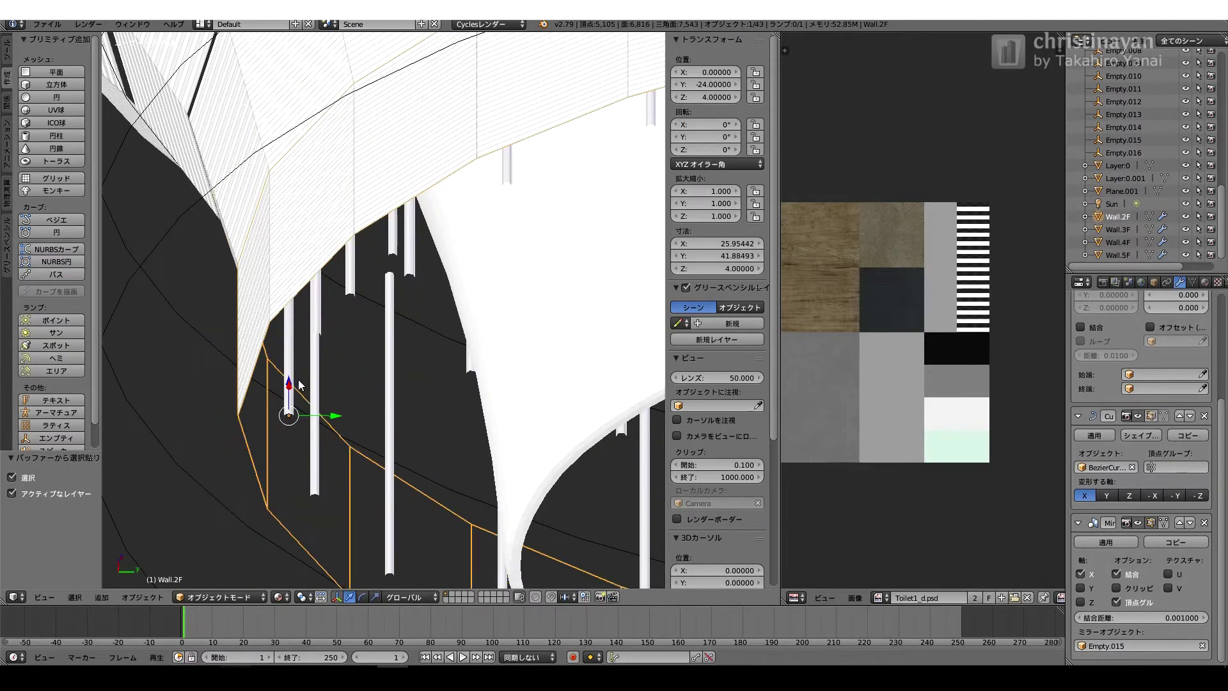
- Move the Cylinder.2F poles inward along Y to -22
middle_drag(301, 386, 285, 399)
right_click(286, 399)
key(KP_3)
key(KP_2)
ctrl+drag(393, 478, 522, 463)
mouse_move(476, 518)
middle_down()
mouse_move(447, 441)
mouse_move(464, 502)
middle_up()
ctrl+drag(541, 454, 551, 453)
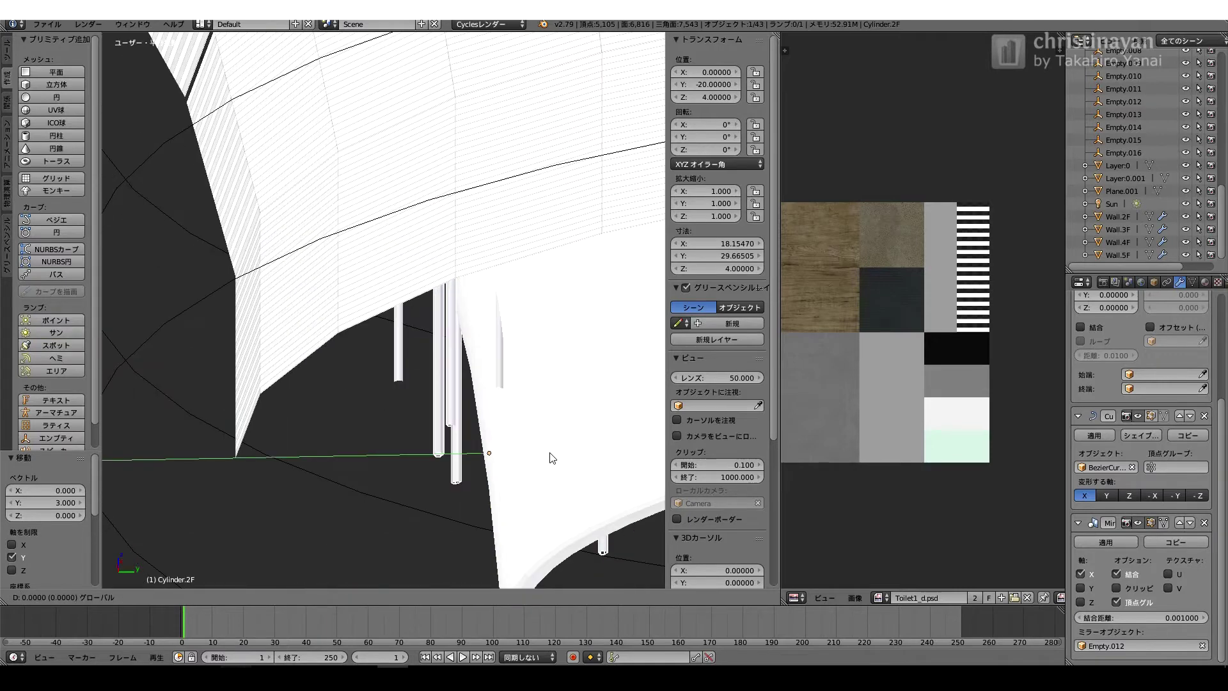
ctrl+drag(468, 448, 274, 409)
- Move the Wall.2F panels 1 unit inward to -23 in Y and tilt them outward to an X rotation of 13.9°
right_click(266, 380)
ctrl+drag(334, 457, 386, 455)
key(KP_3)
drag(706, 125, 736, 125)
scroll(321, 335, down, 2)
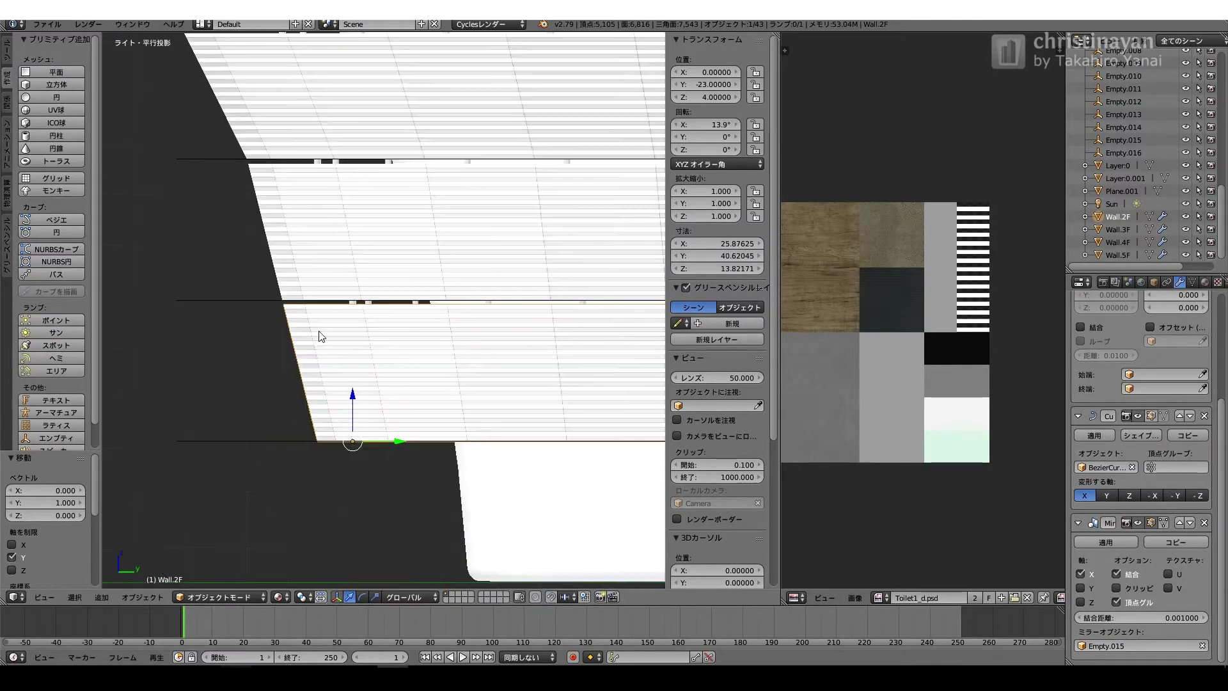
scroll(332, 423, down, 2)
scroll(317, 361, up, 4)
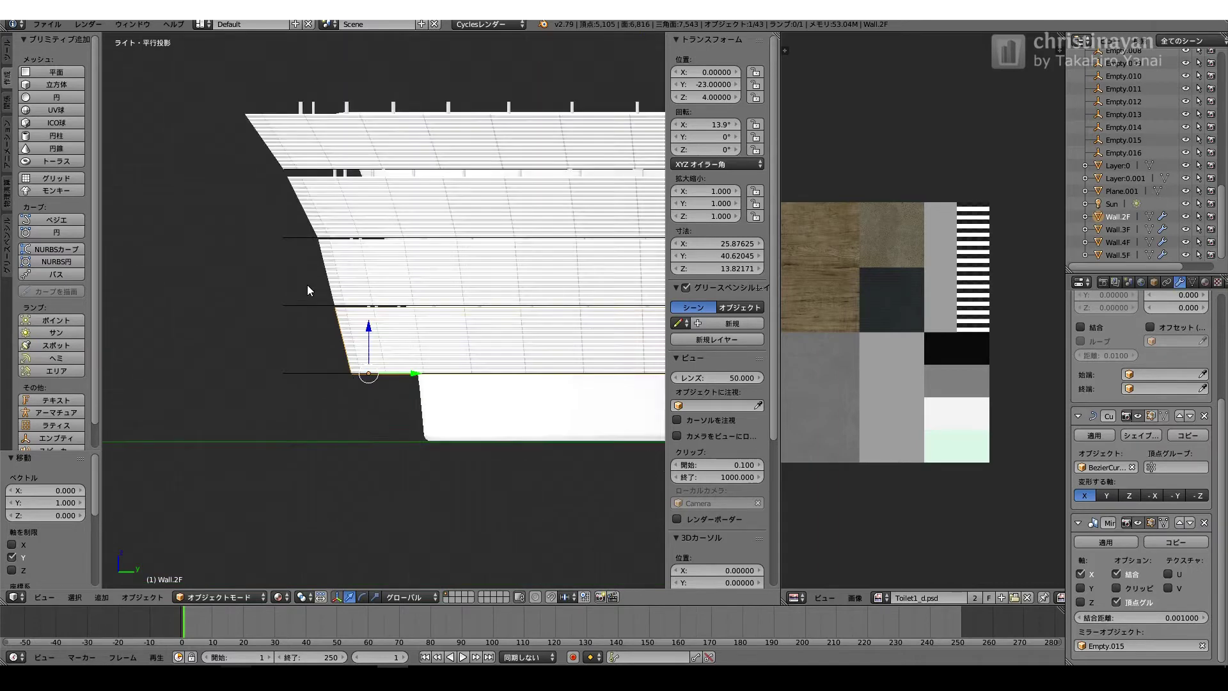
- Duplicate the BezierCurve.2F curve and the Cylinder.2F poles for the first floor, one story lower
middle_drag(244, 363, 467, 367)
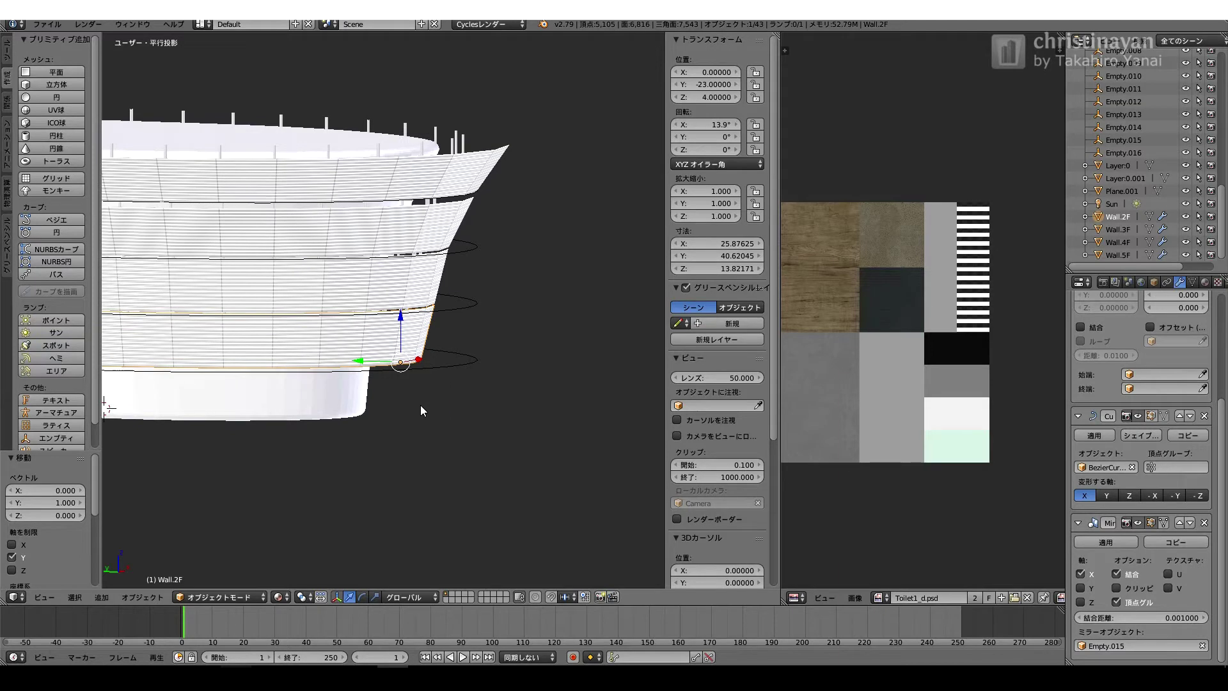
middle_drag(467, 398, 328, 385)
middle_drag(374, 394, 384, 323)
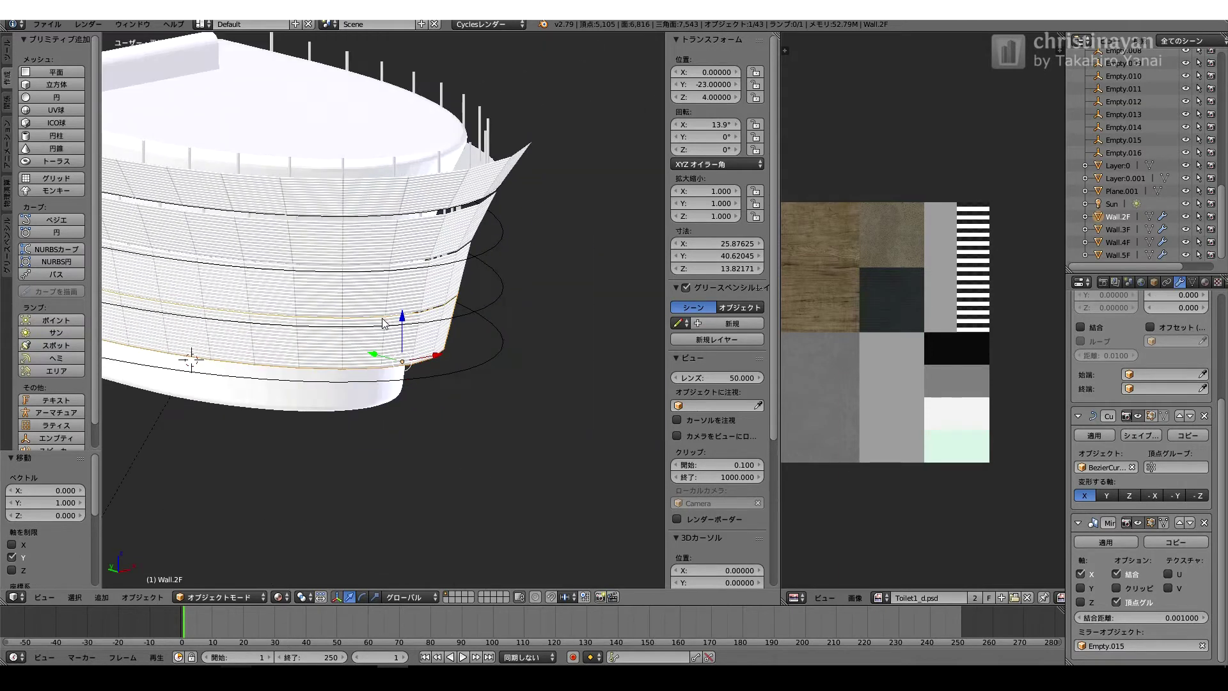
scroll(384, 324, up, 4)
right_click(486, 320)
key(ctrl+c)
key(ctrl+v)
scroll(1116, 203, up, 15)
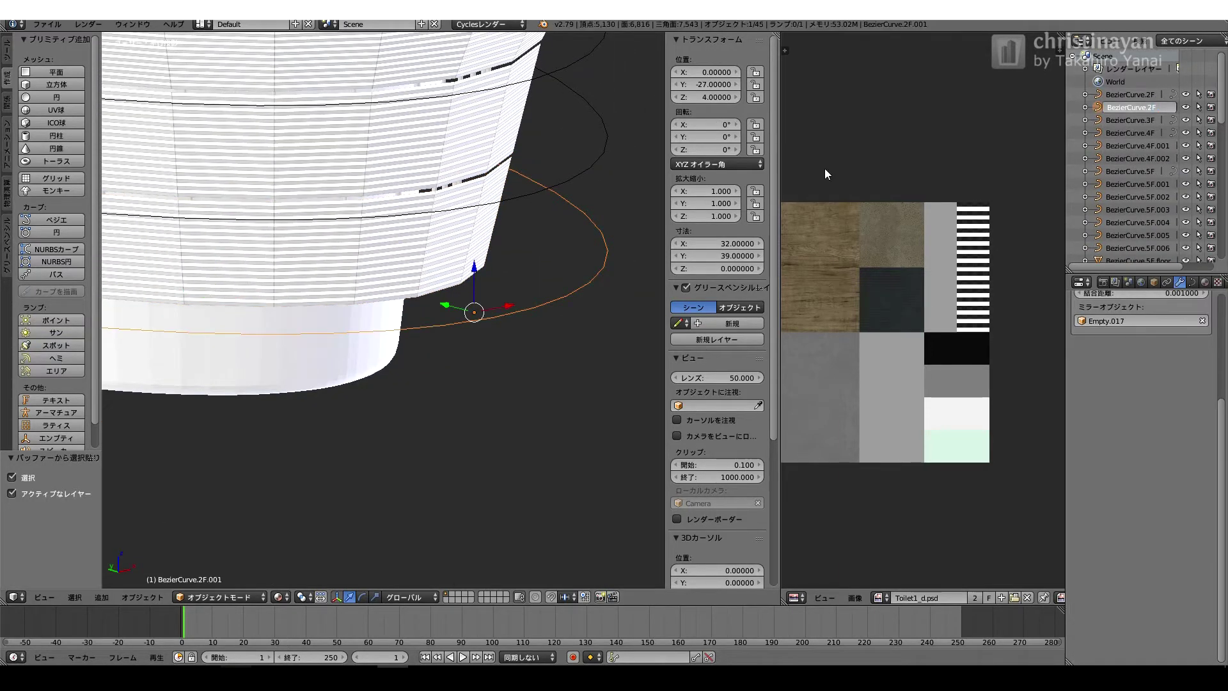
key(ctrl+v)
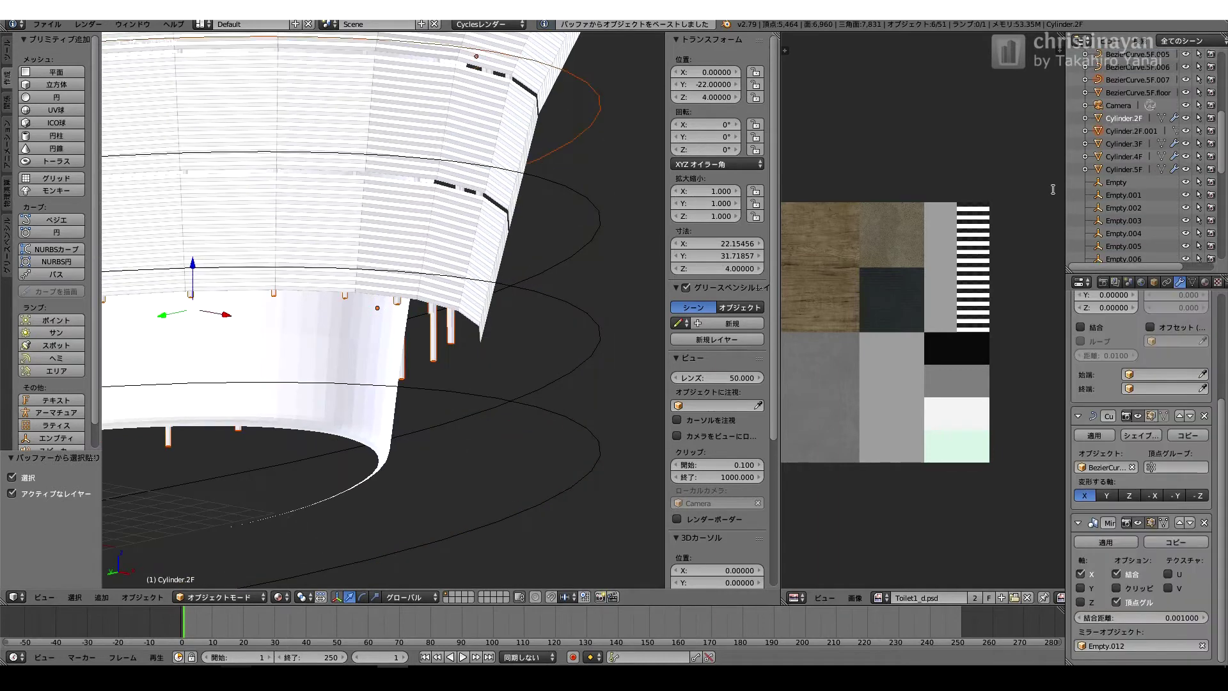
- Paste a copy of the Wall.2F panels as Wall.1F and set its Z location to 0
key(ctrl+v)
scroll(1118, 219, down, 8)
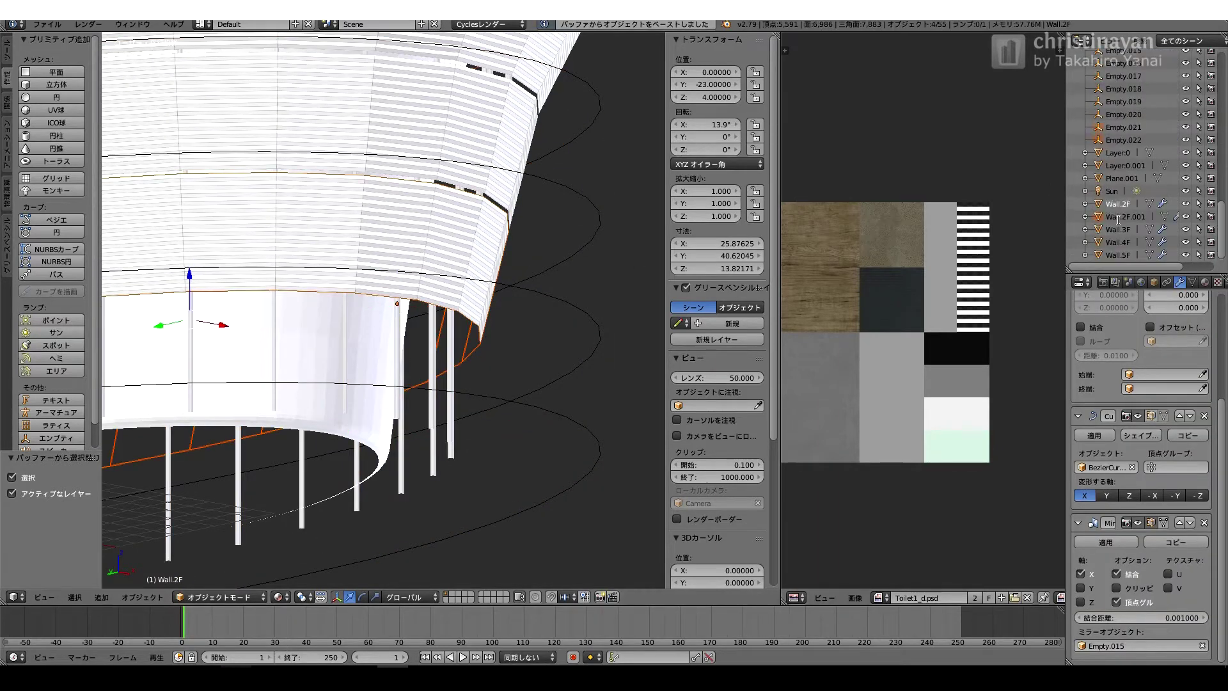
click(701, 102)
text(0)
key(Return)
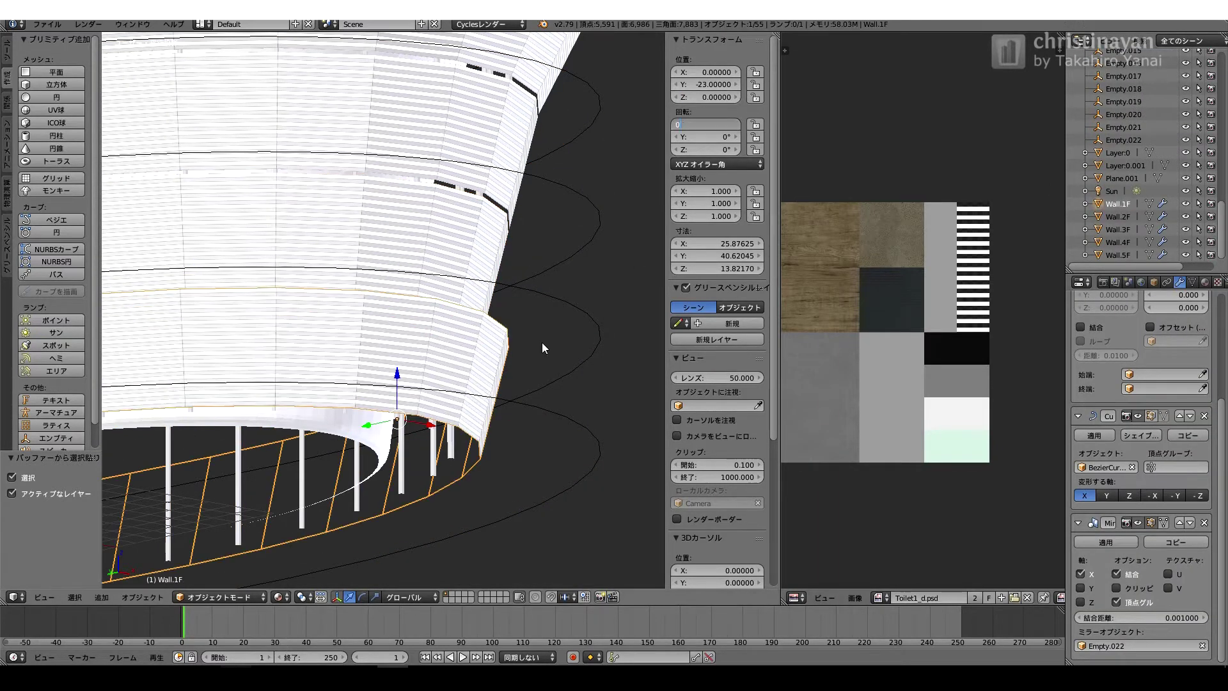
- Set the X rotation of the Wall.1F panels to 0°
key(Return)
key(KP_1)
key(KP_3)
drag(448, 493, 435, 483)
middle_drag(387, 410, 433, 512)
- Switch the viewport to rendered shading and examine the building from several angles
click(279, 597)
click(297, 486)
mouse_move(339, 446)
middle_down()
mouse_move(336, 500)
mouse_move(367, 427)
middle_up()
middle_drag(348, 470, 396, 405)
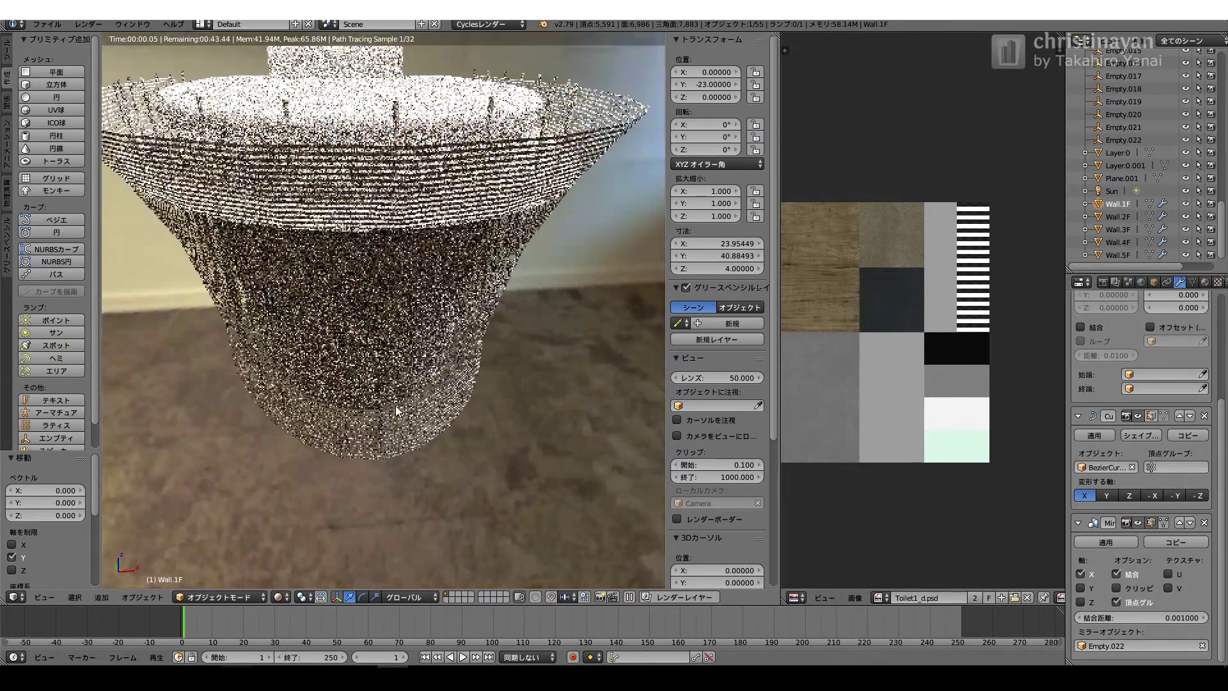
middle_drag(337, 444, 248, 536)
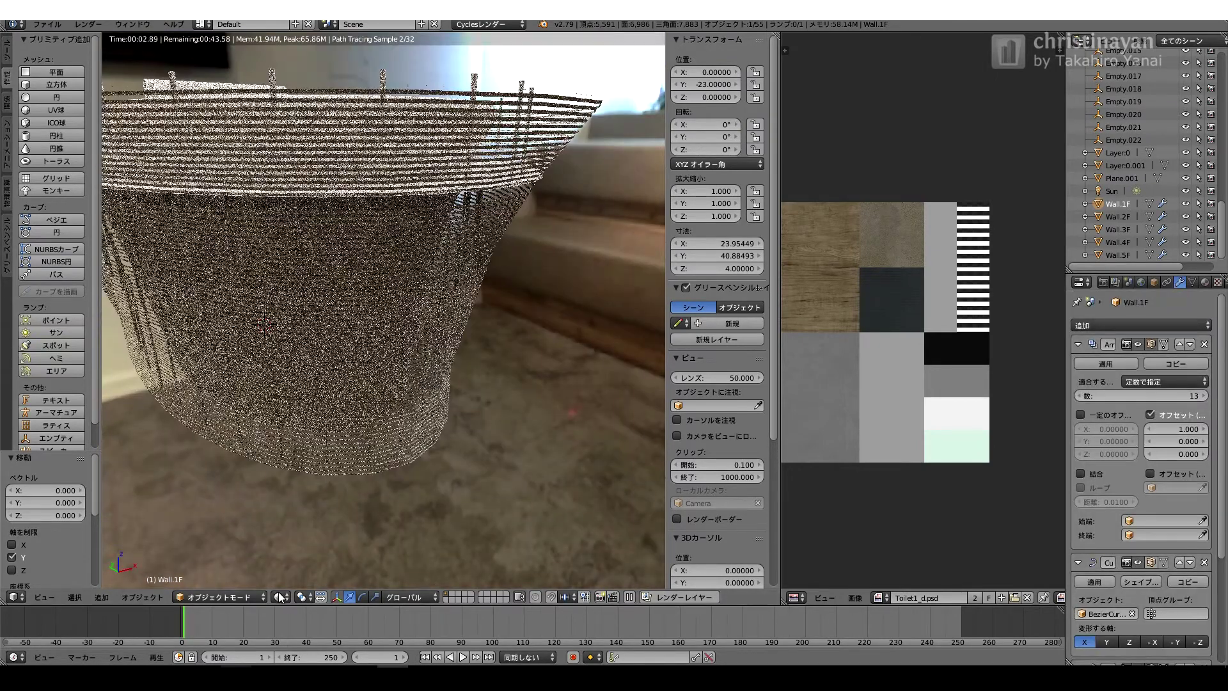
- Replace the world background's environment texture with the venice HDR image
click(1141, 282)
click(1189, 523)
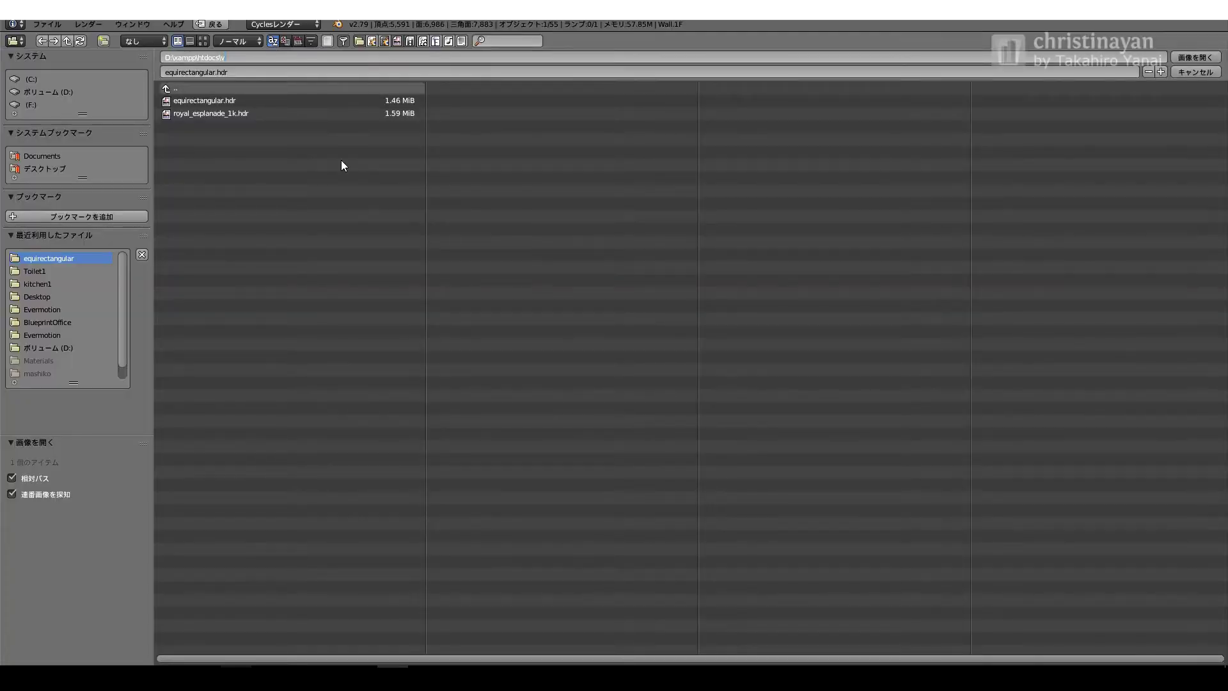
key(Return)
click(209, 254)
click(198, 177)
click(198, 154)
double_click(198, 154)
- Set the strength of the world background to 1
scroll(1167, 576, down, 2)
click(1165, 571)
text(1)
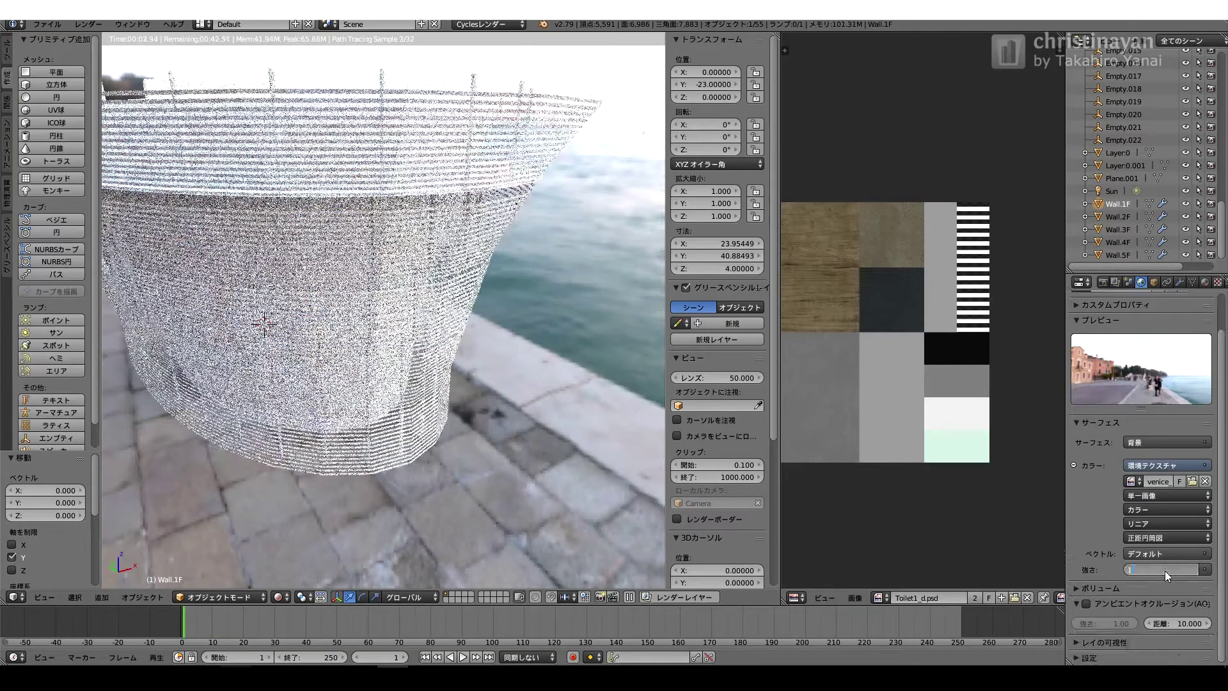
key(Return)
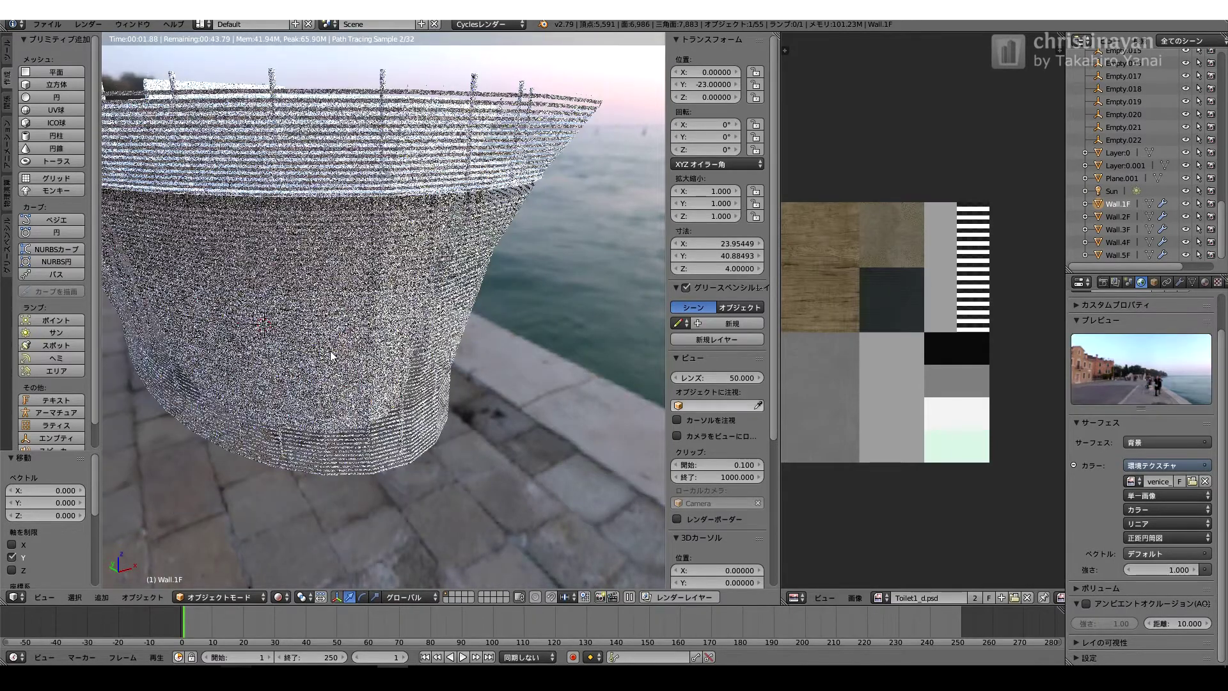
- Look through the scene camera and set the camera's Z rotation to 30°
middle_drag(309, 325, 384, 325)
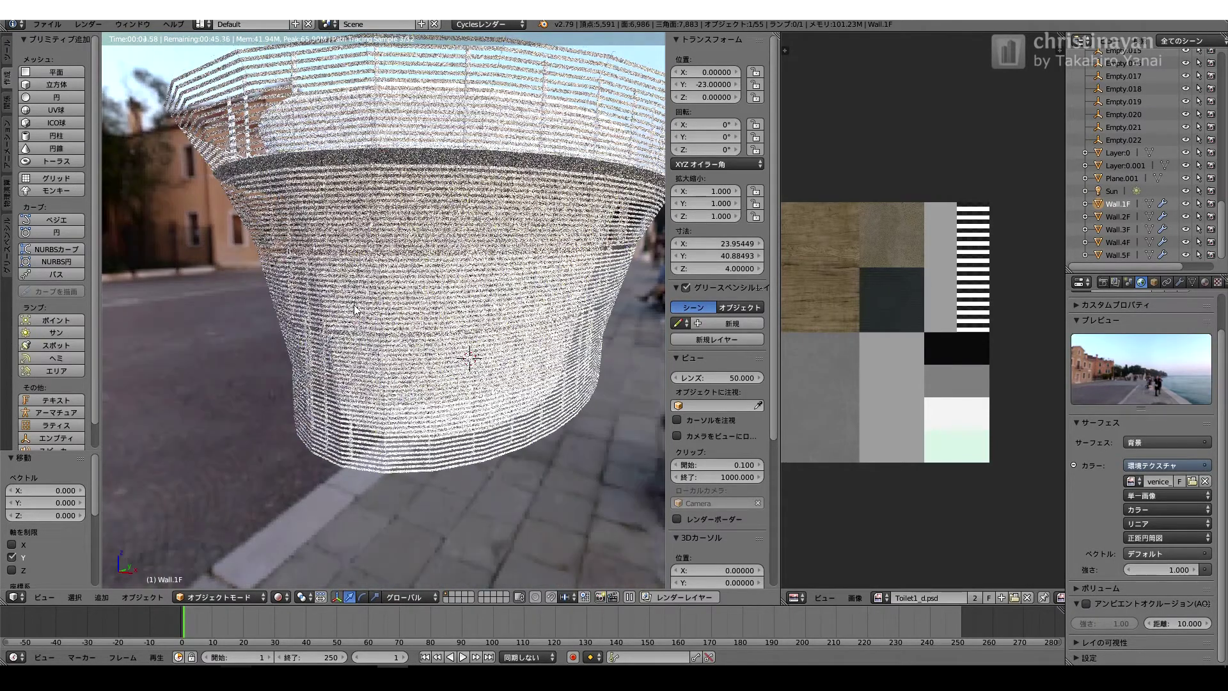
middle_drag(373, 286, 355, 323)
key(KP_0)
scroll(1130, 91, up, 20)
scroll(1118, 110, down, 5)
click(1118, 117)
click(704, 149)
text(30)
key(Return)
- Place the camera at X 40, Y -80 and Z 30
drag(702, 84, 768, 97)
click(702, 84)
text(-80)
key(Return)
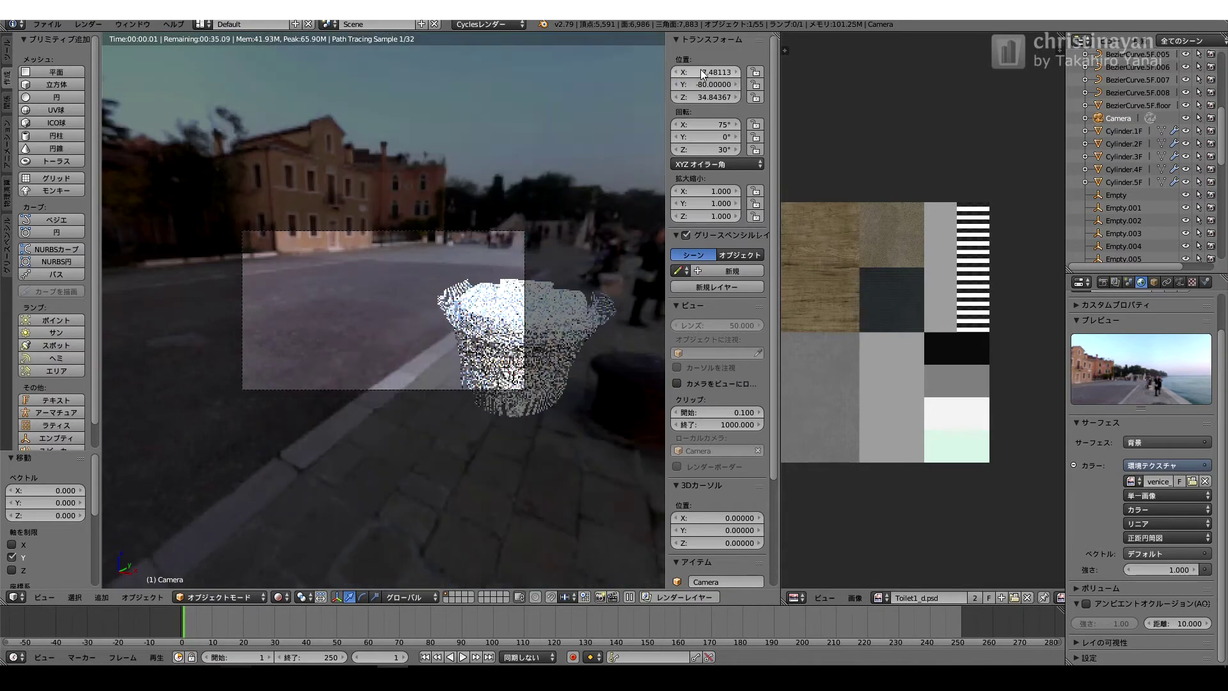
click(701, 69)
text(40)
key(Return)
click(706, 96)
text(30)
key(Return)
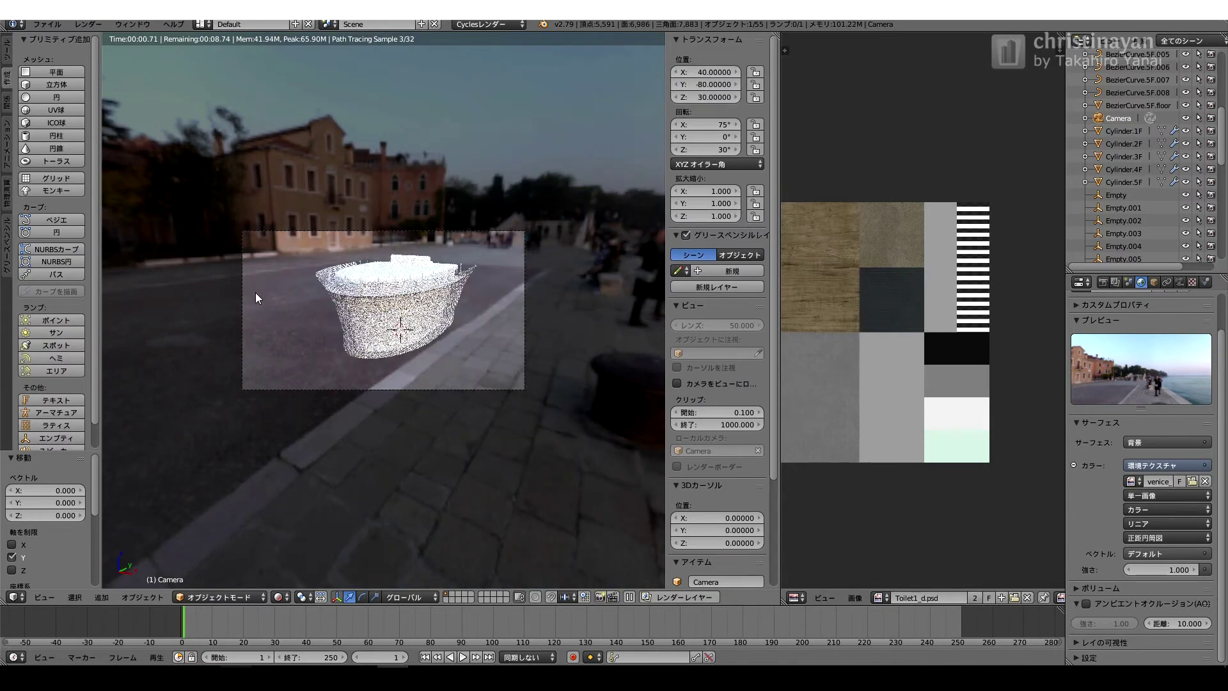
- Level the camera with an X rotation of 90° and set its Z location to 10
click(699, 123)
text(90)
key(Return)
click(704, 98)
text(10)
key(Return)
- Move the camera closer to the building, to X 30 and Y -60
click(705, 86)
text(-70)
click(706, 75)
text(30)
key(Return)
click(701, 86)
text(-60)
key(Return)
- Switch the viewport to Material shading and render the image from the camera
key(z)
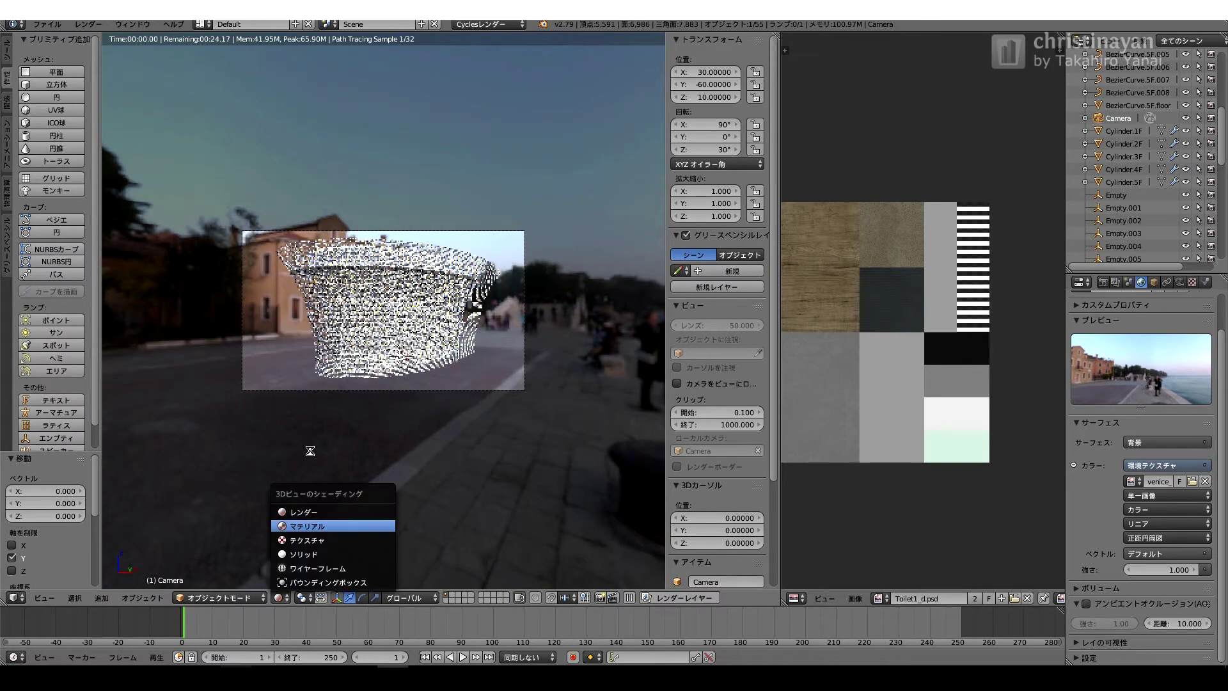
key(F12)
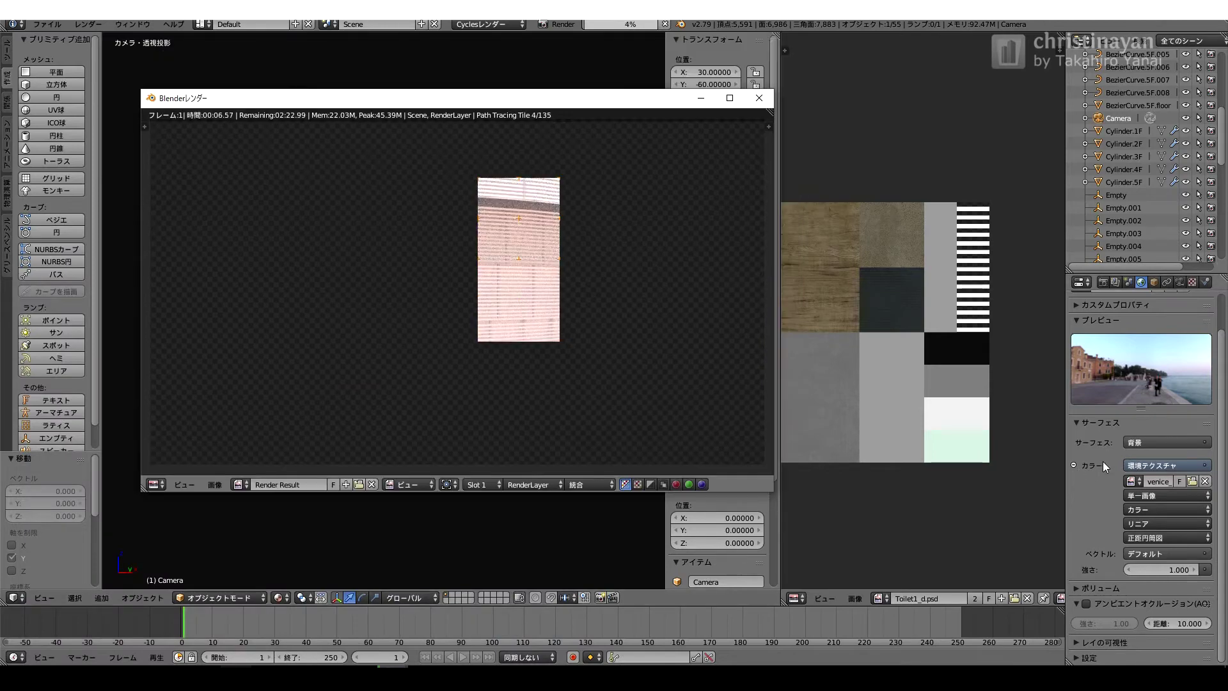
- Set the render output's color mode to RGBA and bring the render result back up
scroll(1103, 462, up, 2)
click(1103, 282)
scroll(1168, 466, down, 8)
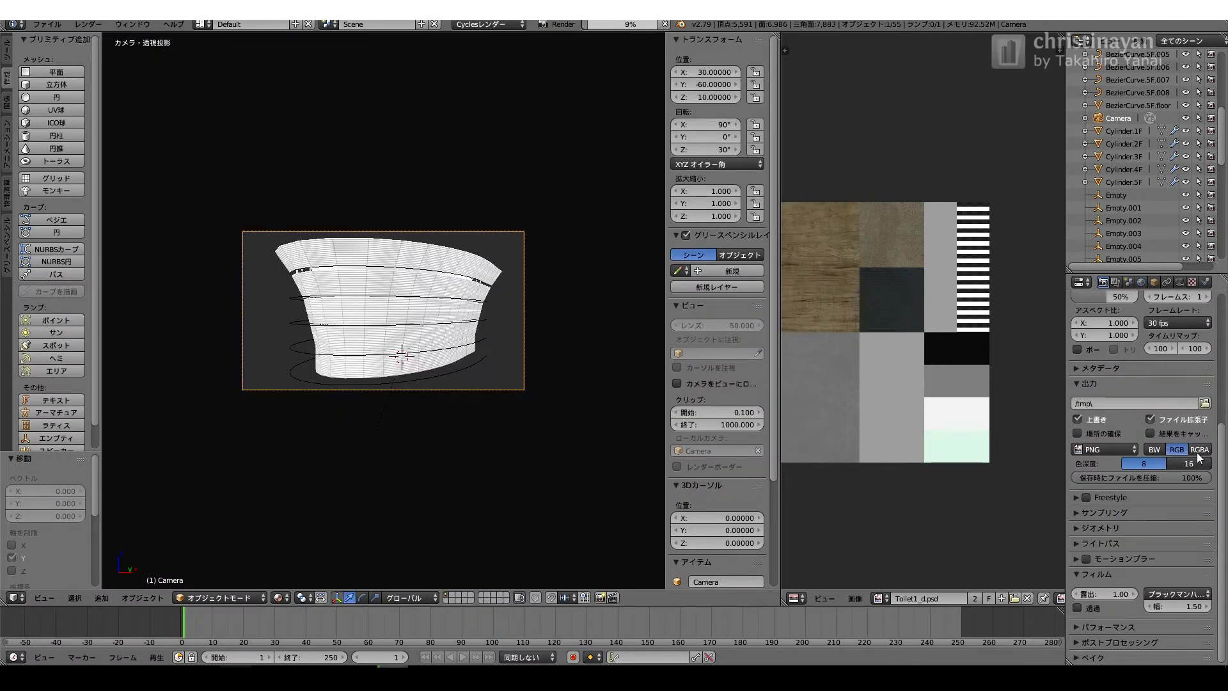
scroll(1083, 628, up, 5)
key(F11)
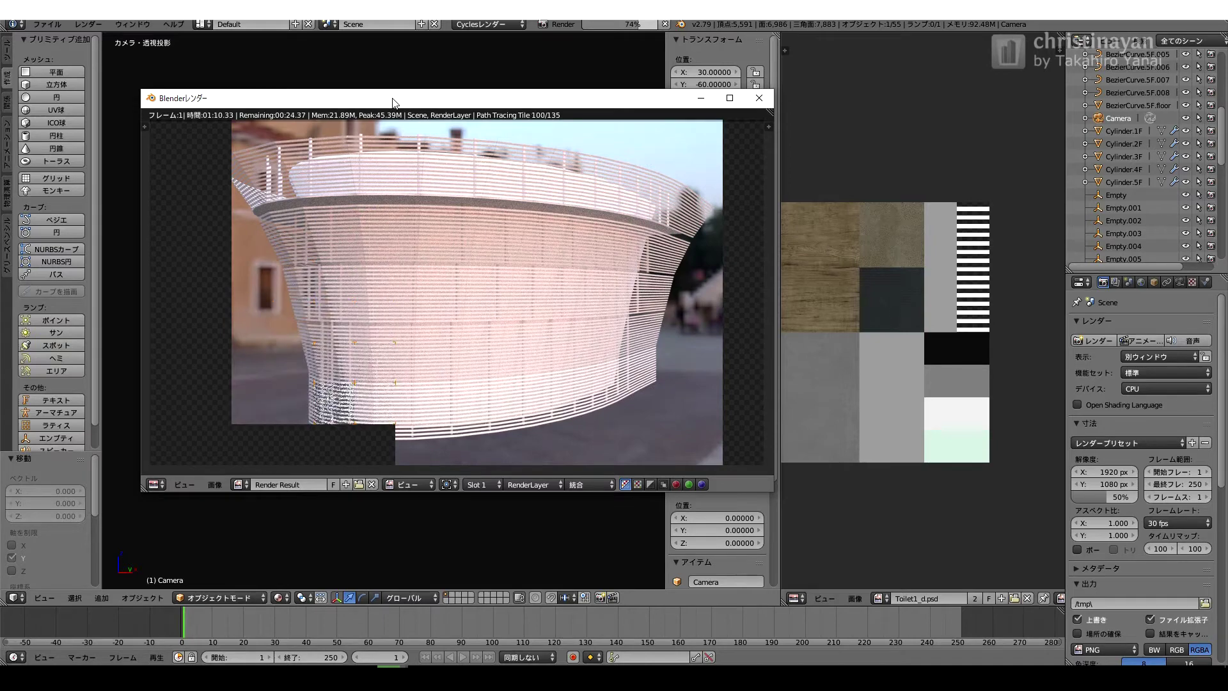
- Try to save the rendered image as a file, and close the render window
right_click(358, 484)
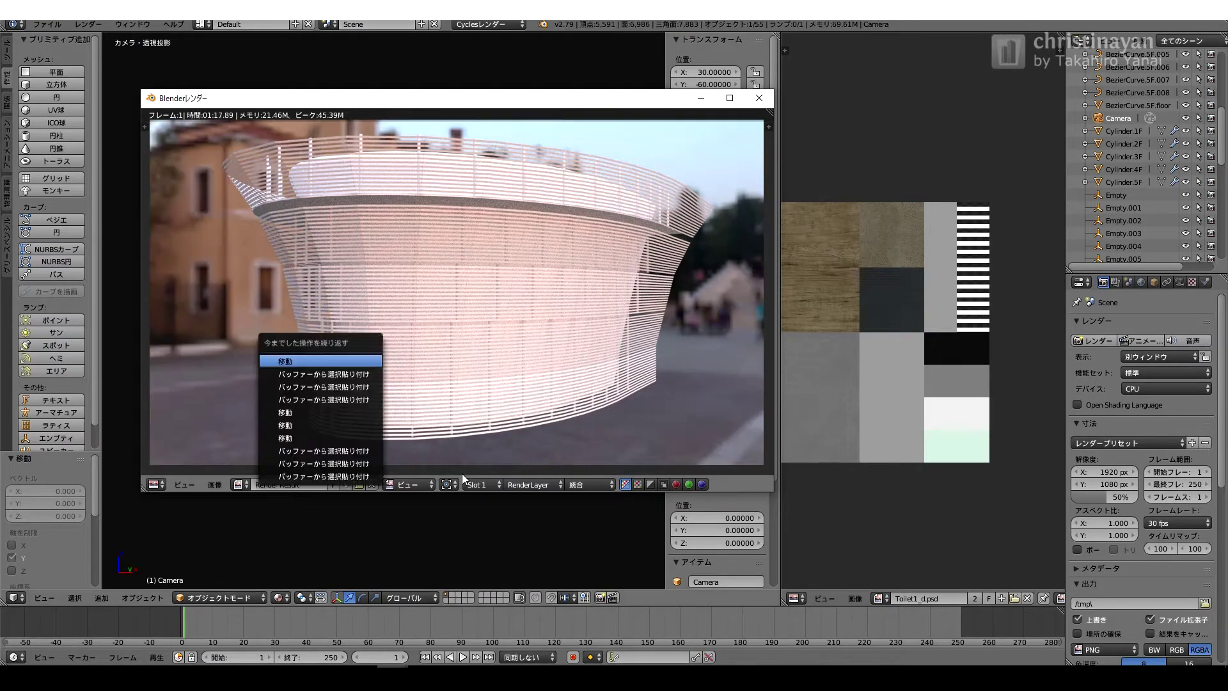
click(215, 484)
click(242, 433)
key(Escape)
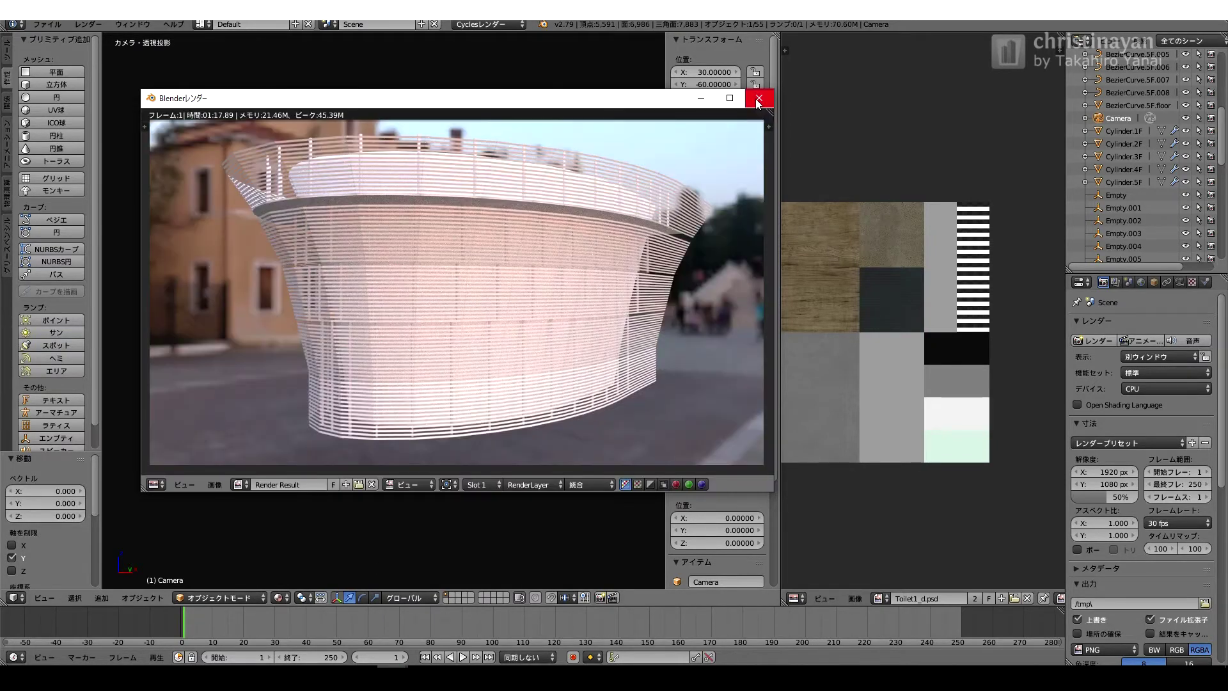
click(759, 100)
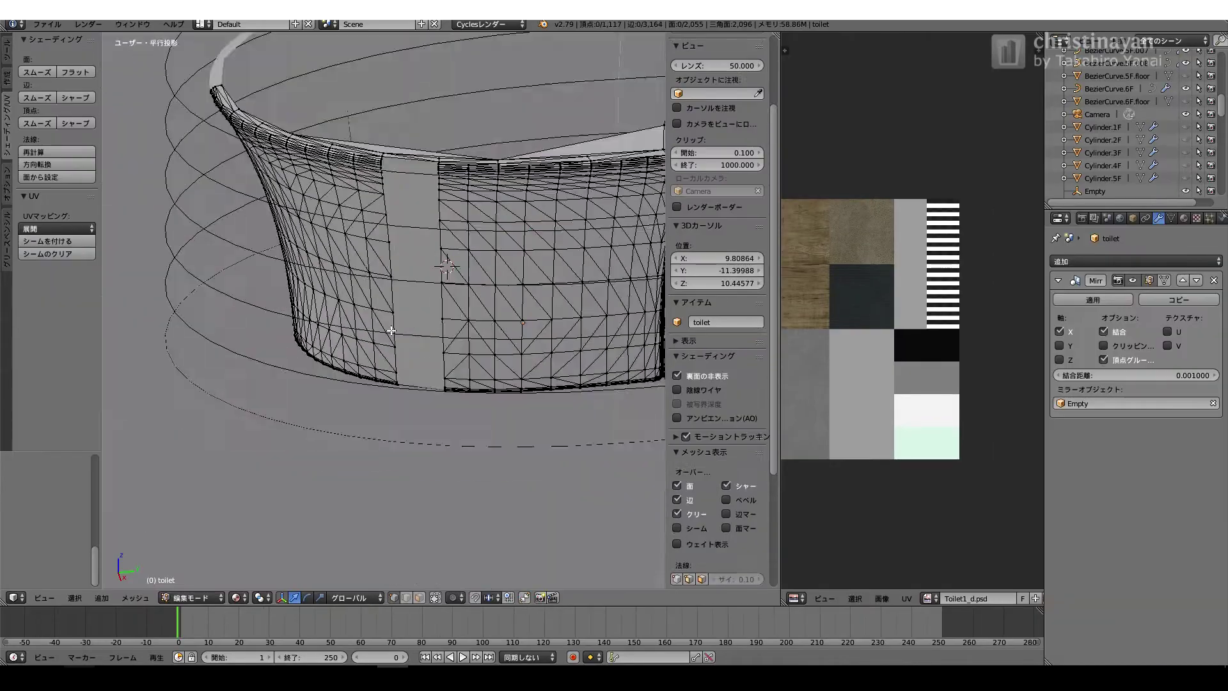
- Select the plain vertical strip face on the toilet's outer wall and triangulate it
key(w)
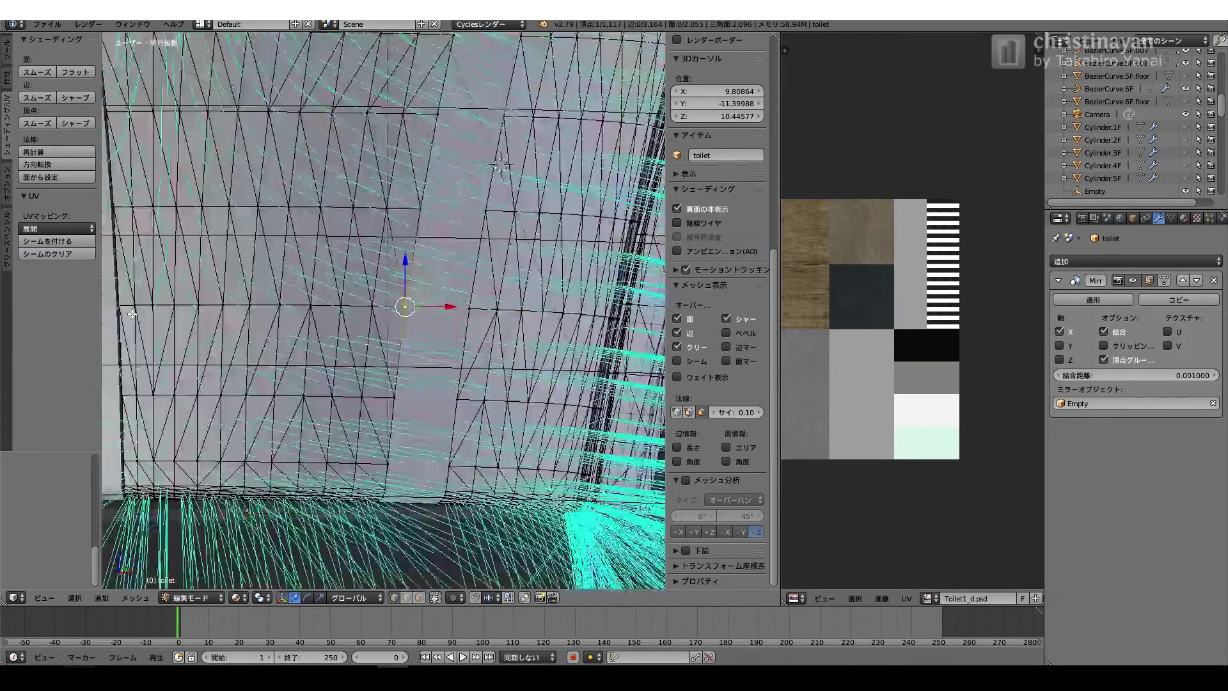
middle_drag(132, 314, 450, 164)
key(ctrl+Tab)
right_click(428, 266)
key(ctrl+t)
click(417, 118)
middle_drag(416, 119, 382, 123)
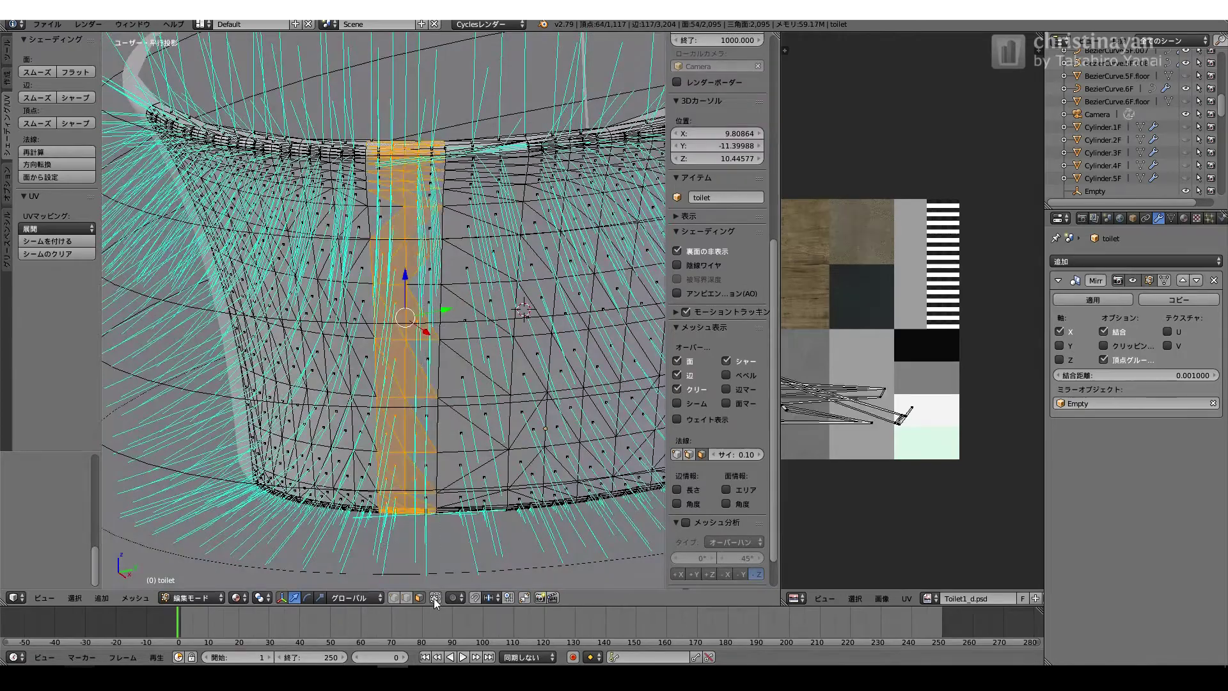
- Box-select the triangulated vertical strip through the mesh and dissolve its faces into a single face
click(435, 602)
middle_drag(432, 550, 429, 492)
key(b)
drag(387, 105, 430, 512)
middle_drag(430, 512, 416, 529)
key(x)
click(413, 600)
scroll(412, 327, up, 8)
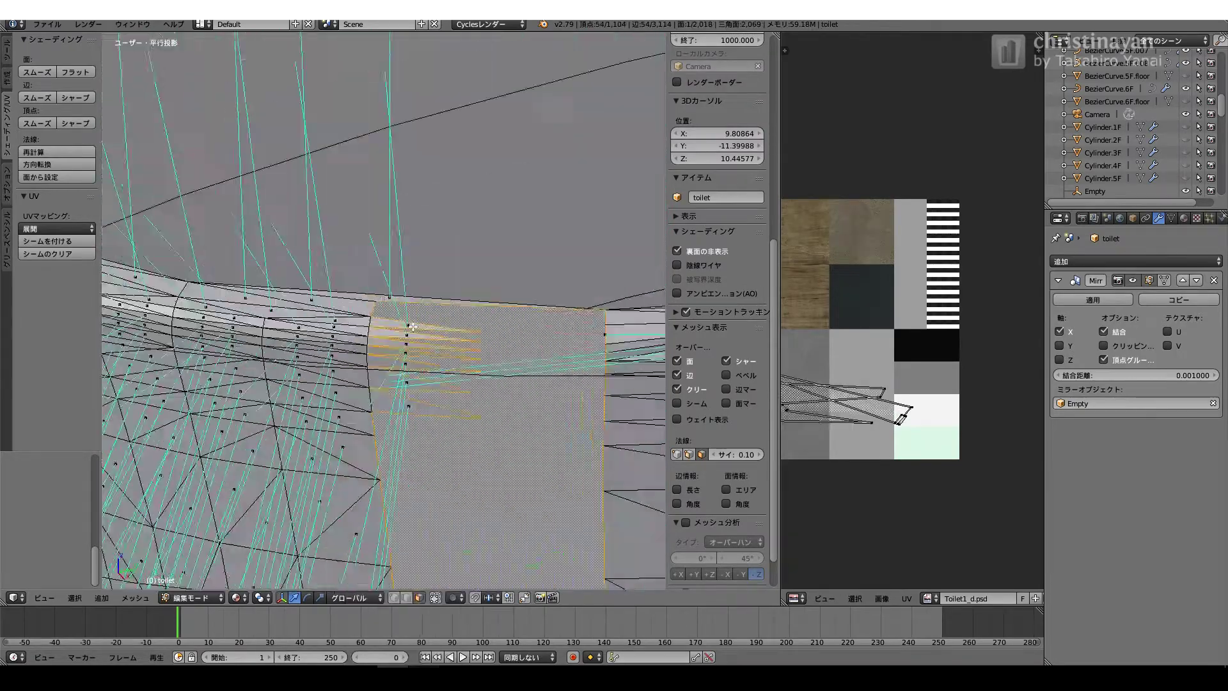
- Add the sliver faces at the strip's upper end to the selection, merge them into the strip and triangulate it again
scroll(412, 327, up, 2)
shift+right_click(398, 329)
shift+right_click(391, 442)
shift+right_click(390, 413)
shift+right_click(390, 384)
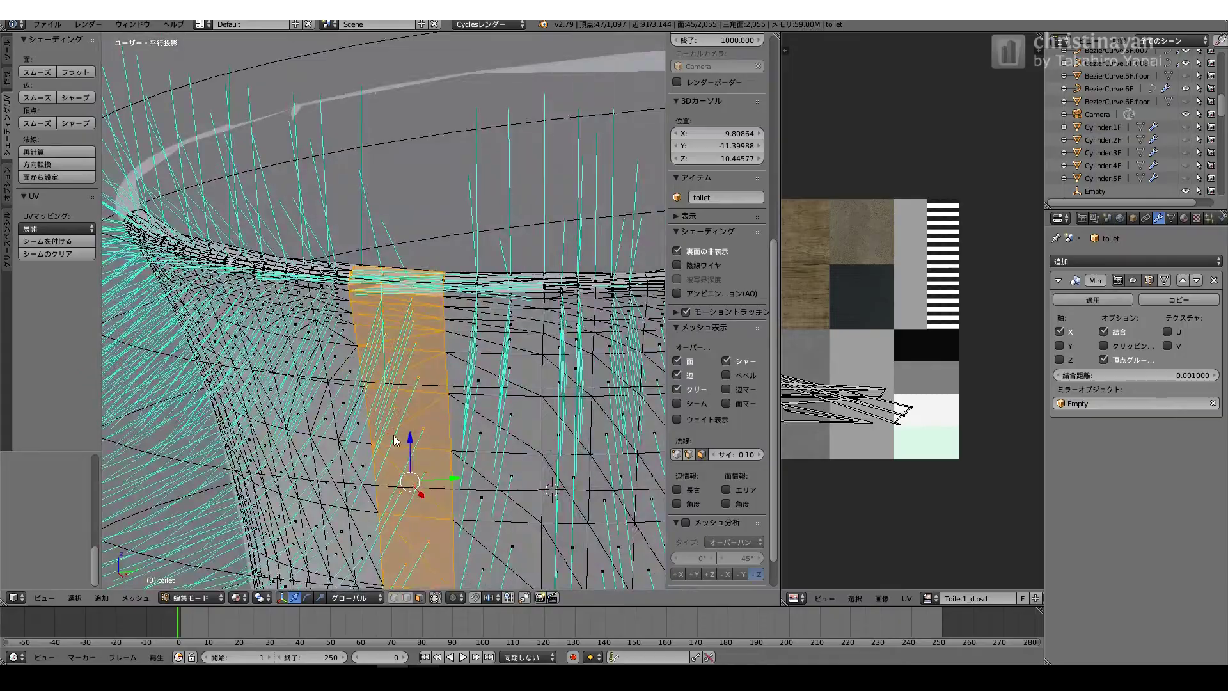
- Remove an unwanted face from the toilet's outer wall
middle_drag(395, 441, 383, 337)
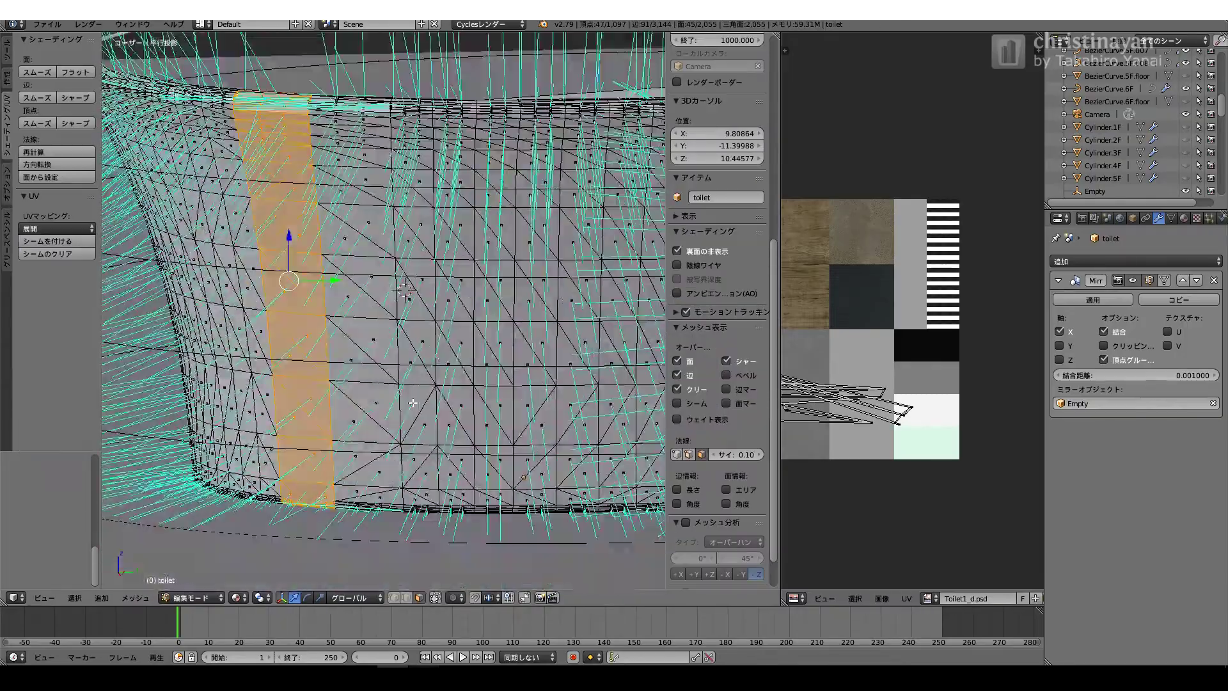
middle_drag(413, 403, 416, 467)
scroll(416, 384, down, 5)
right_click(411, 286)
key(x)
click(531, 181)
scroll(412, 256, up, 3)
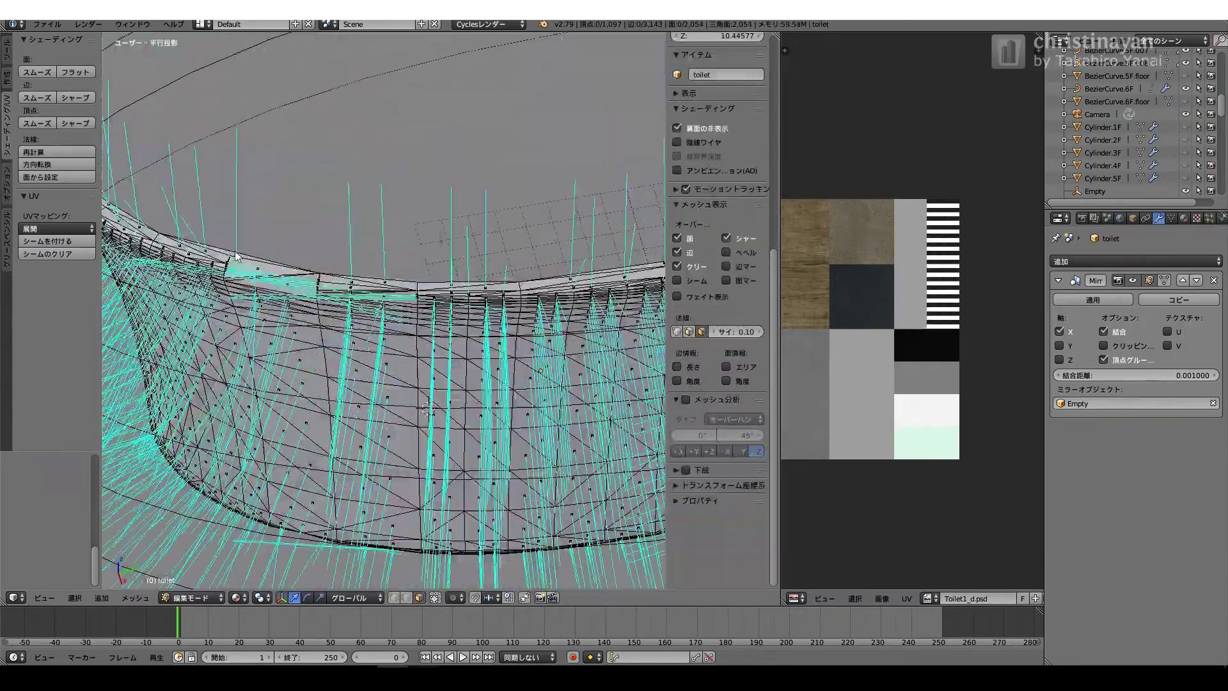
- Select a face near the toilet's rim
middle_drag(600, 265, 460, 233)
scroll(411, 370, up, 6)
right_click(424, 280)
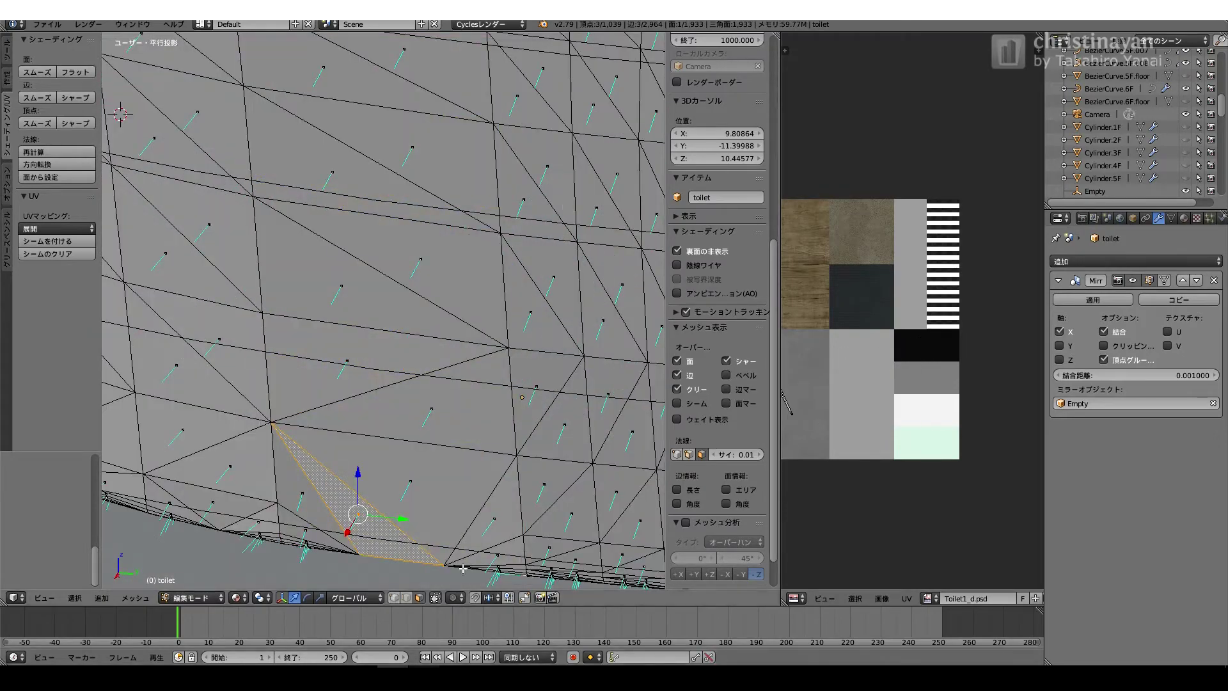
- Merge three neighboring vertices near the lower edge of the toilet's wall into one
key(ctrl+Tab)
middle_drag(463, 569, 410, 460)
right_click(254, 425)
shift+right_click(378, 412)
shift+right_click(507, 401)
key(alt+m)
scroll(432, 243, down, 3)
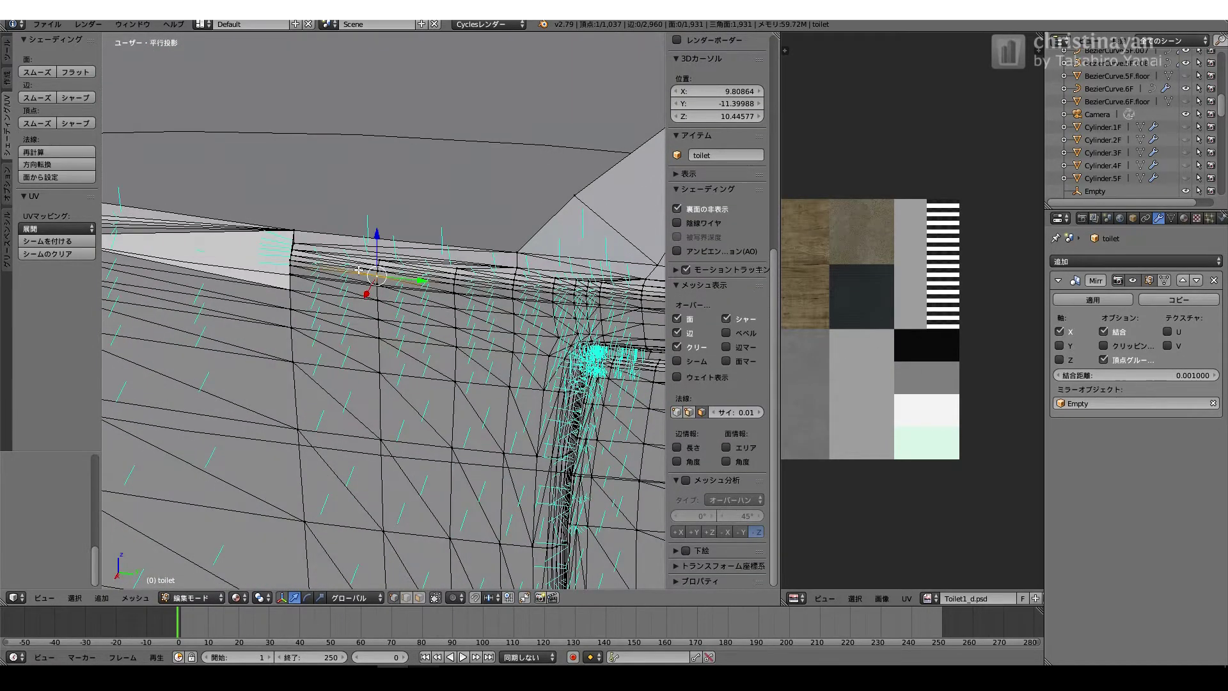
- Box-select the vertical band of faces beside the toilet's rear corner and dissolve it into one face
key(b)
drag(359, 270, 479, 475)
middle_drag(442, 461, 428, 396)
shift+middle_drag(429, 410, 461, 166)
key(b)
drag(473, 148, 420, 455)
key(x)
click(411, 447)
middle_drag(411, 396, 403, 486)
shift+middle_drag(397, 192, 394, 352)
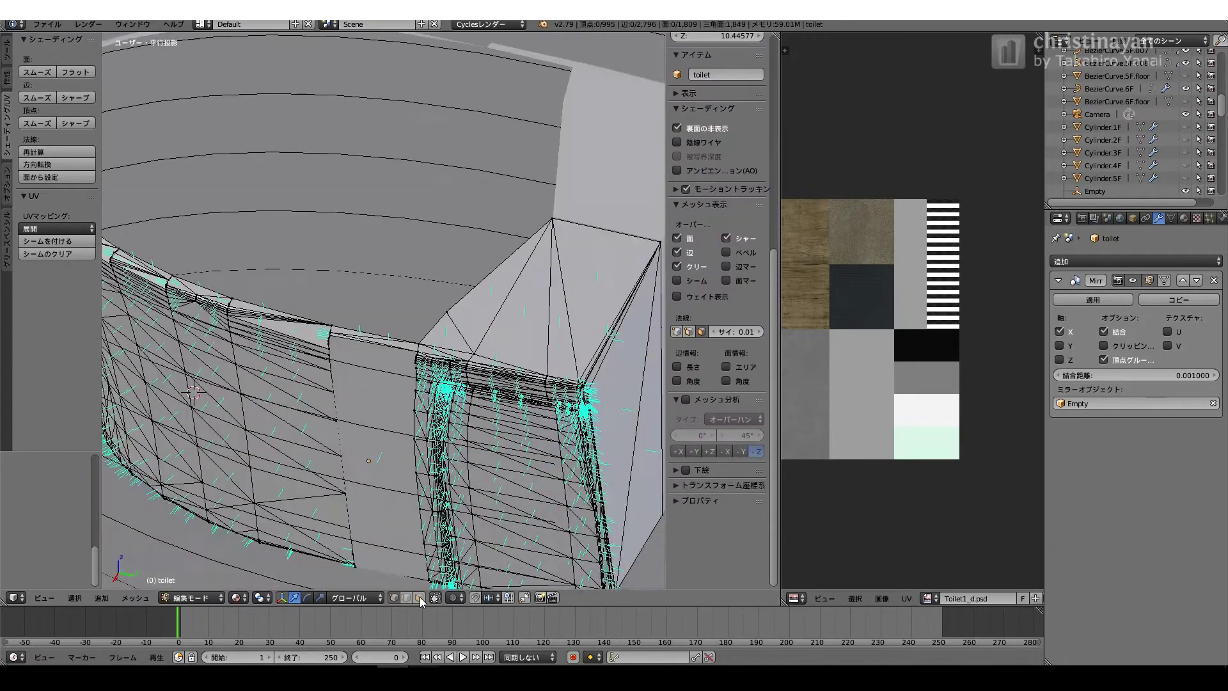
- Switch to face selection and triangulate the dissolved band beside the rear corner
key(ctrl+Tab)
right_click(374, 487)
key(ctrl+t)
scroll(374, 448, up, 5)
middle_drag(374, 448, 397, 467)
shift+middle_drag(435, 384, 363, 473)
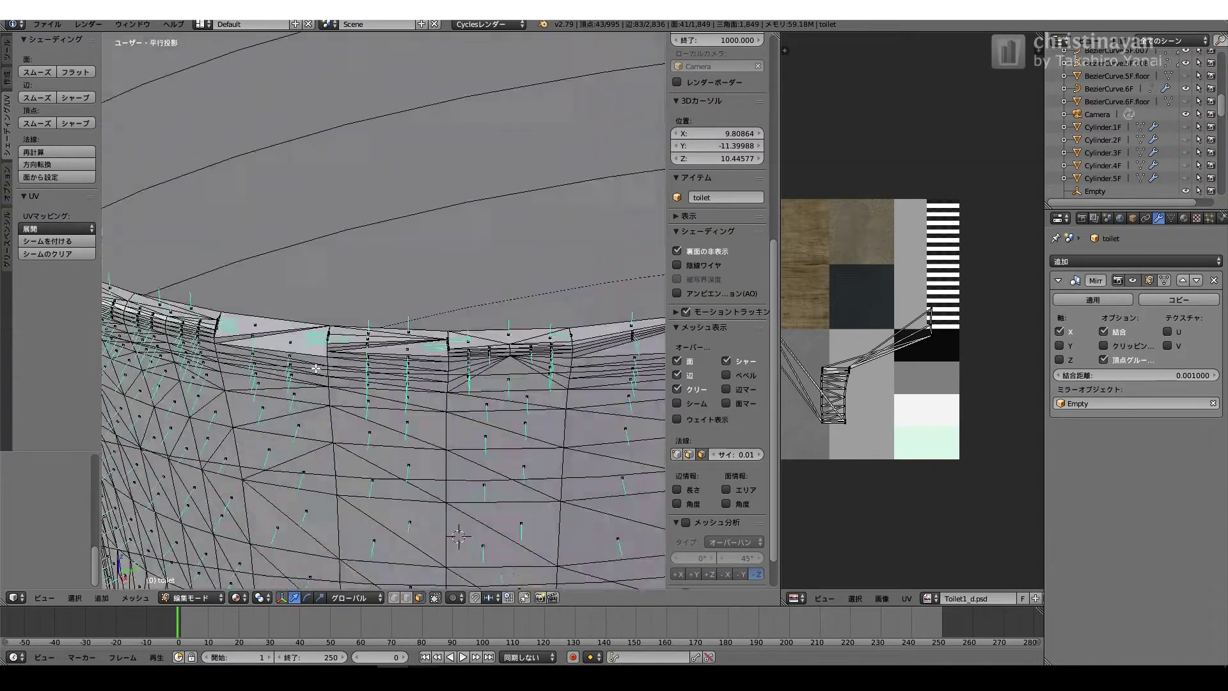
- Select the linked geometry of the toilet's wall, separate it into its own object and leave Edit Mode
middle_drag(264, 284, 358, 332)
right_click(384, 383)
key(ctrl+l)
key(p)
key(Return)
key(Tab)
middle_drag(447, 377, 578, 370)
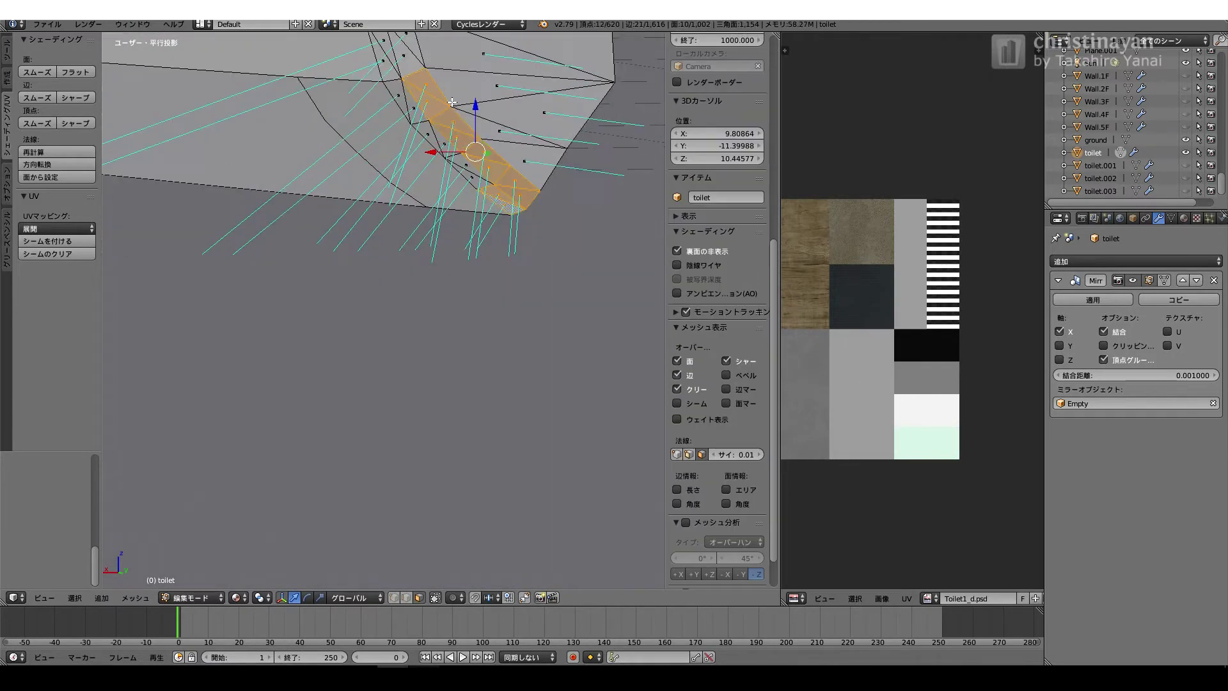
- Merge surplus vertices around the crowded corner of the remaining toilet mesh
scroll(416, 195, up, 3)
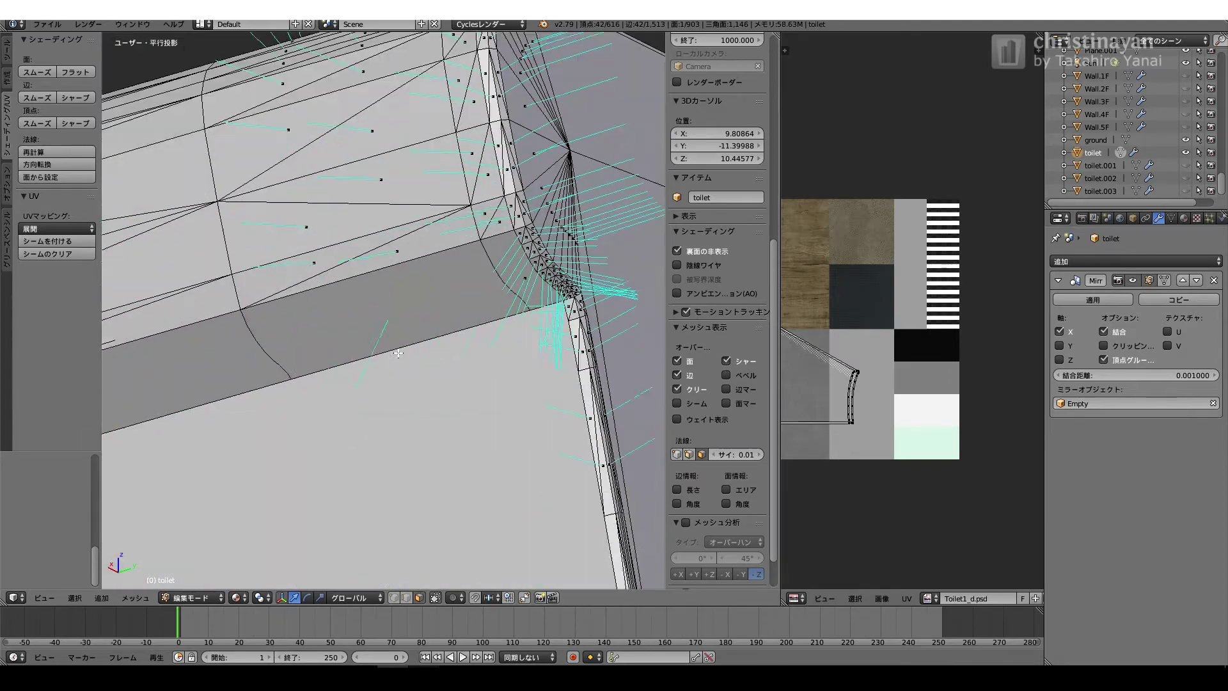
middle_drag(398, 352, 421, 225)
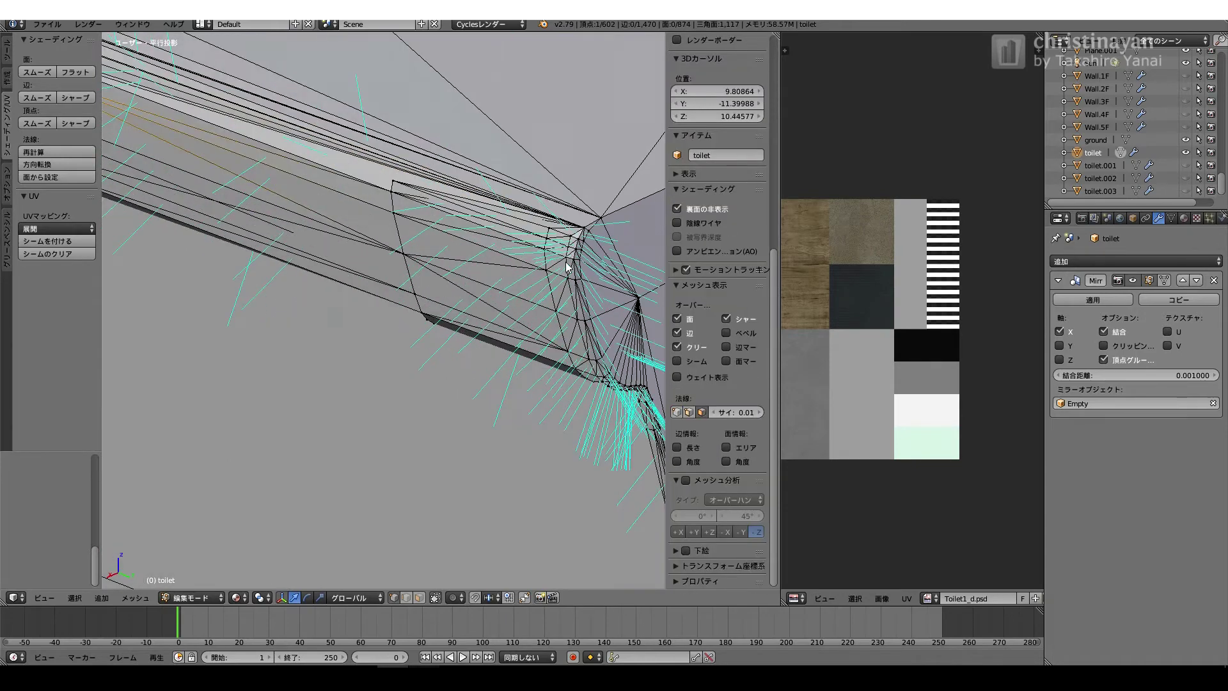
key(alt+m)
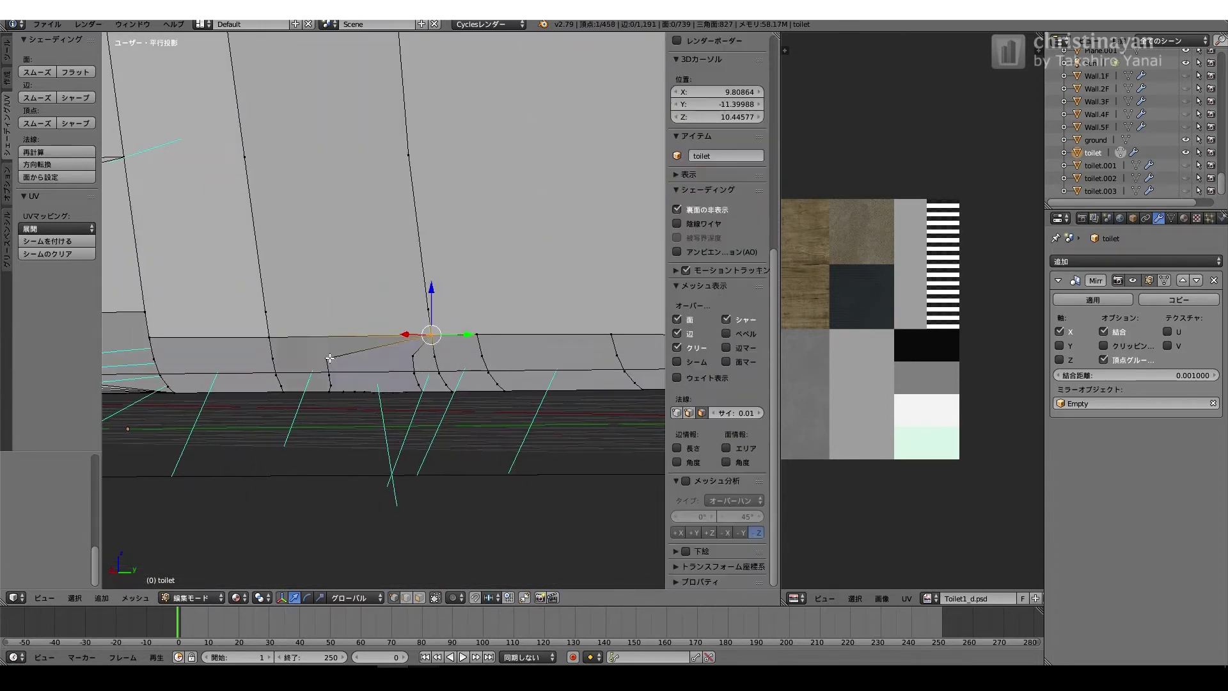
- Merge the extra vertices of the curved base edges at the last selected vertex, and merge those along the thin slanted edge
key(alt+m)
click(437, 392)
right_click(272, 358)
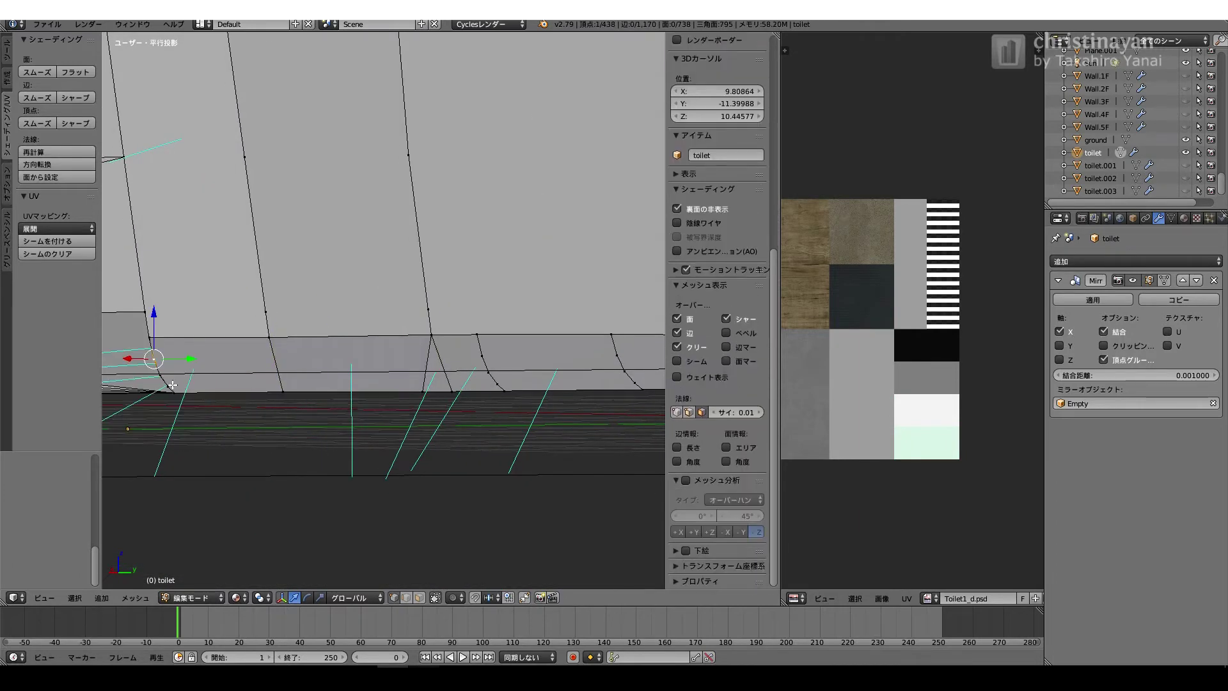
key(x)
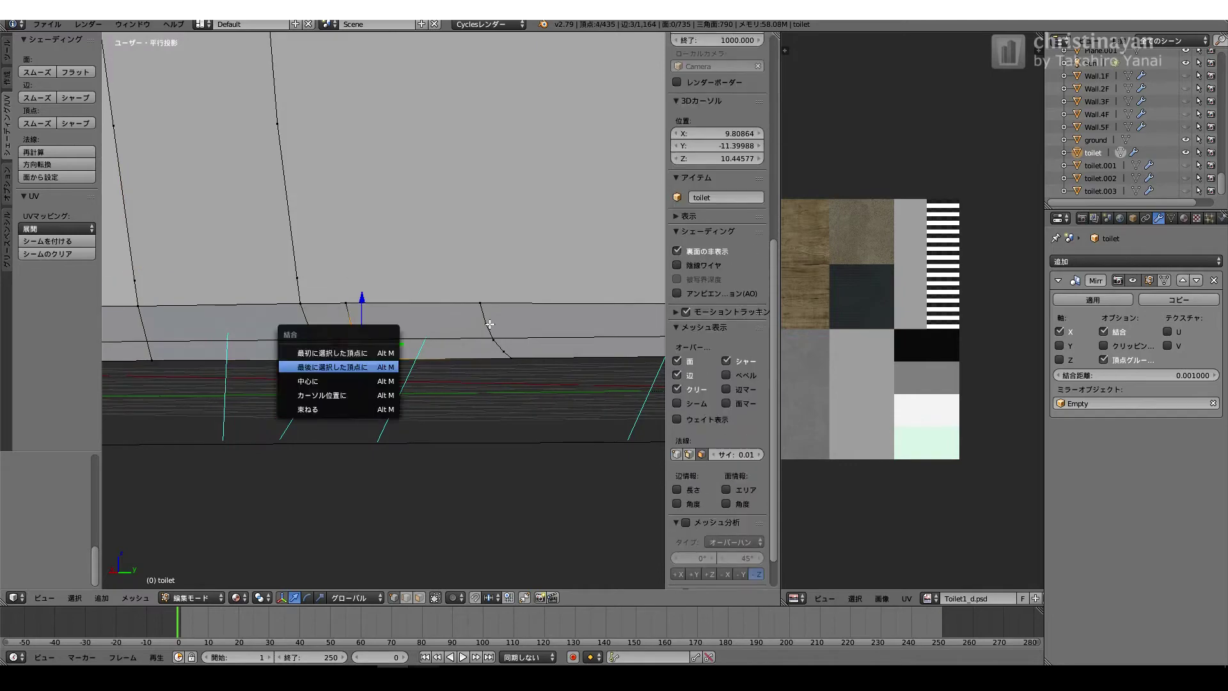
click(332, 363)
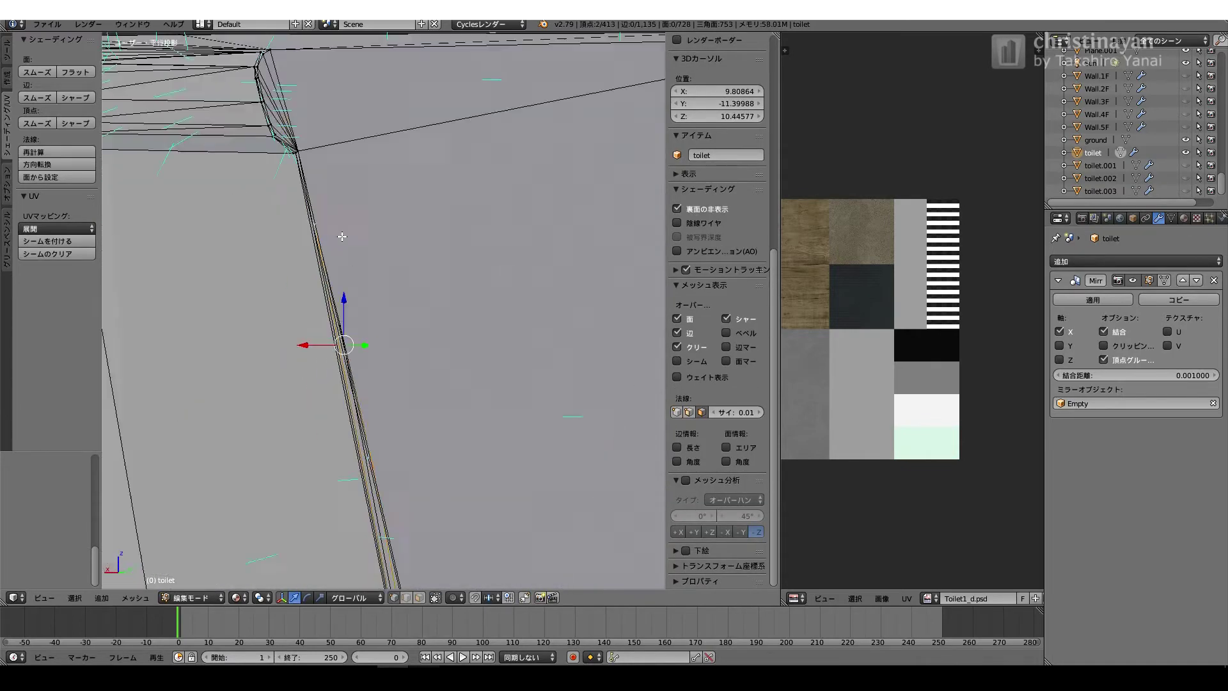
key(alt+m)
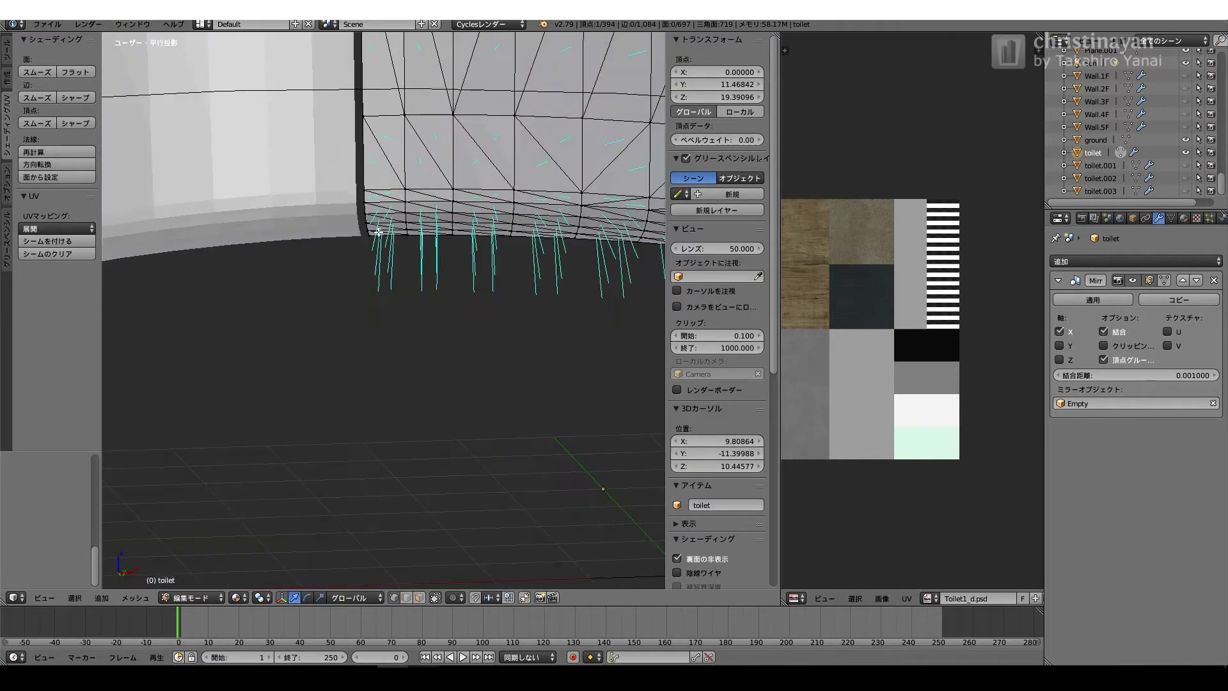
ctrl+click(407, 192)
key(alt+m)
key(alt+m)
shift+middle_drag(575, 241, 307, 383)
key(ctrl+z)
key(ctrl+z)
key(ctrl+z)
- Merge the short vertical runs of vertices along the curved wall's base edge for two neighbouring columns
right_click(333, 182)
ctrl+right_click(330, 232)
key(alt+m)
click(274, 232)
right_click(184, 183)
ctrl+right_click(186, 231)
key(alt+m)
click(417, 212)
- Merge the stacked base vertices of the next two columns along the curved wall
right_click(428, 154)
ctrl+right_click(413, 193)
key(alt+m)
right_click(294, 144)
ctrl+right_click(287, 171)
key(alt+m)
click(362, 220)
scroll(247, 378, down, 4)
scroll(314, 384, up, 5)
- Dissolve a vertical column of vertices on the toilet's curved wall
right_click(384, 315)
ctrl+right_click(377, 466)
middle_drag(377, 466, 407, 320)
key(x)
click(407, 321)
- Dissolve another vertical column of vertices on the curved wall and triangulate the resulting tall band
right_click(389, 440)
ctrl+right_click(389, 105)
key(x)
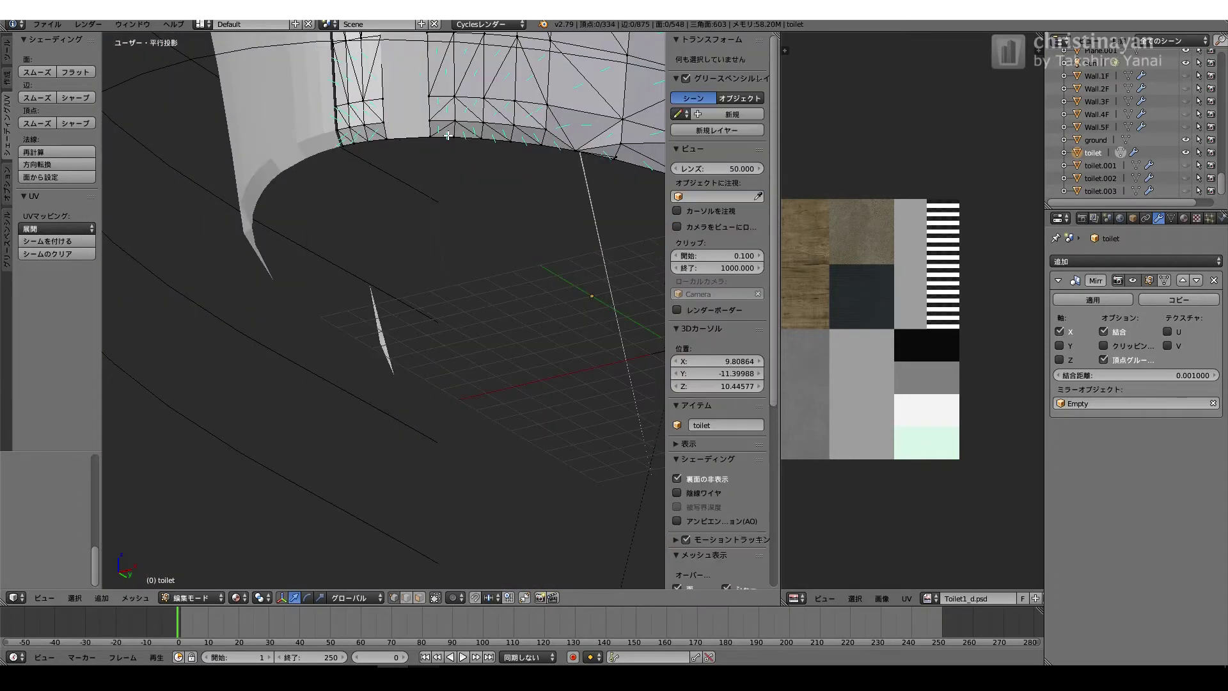
click(335, 223)
middle_drag(336, 224, 387, 387)
right_click(384, 281)
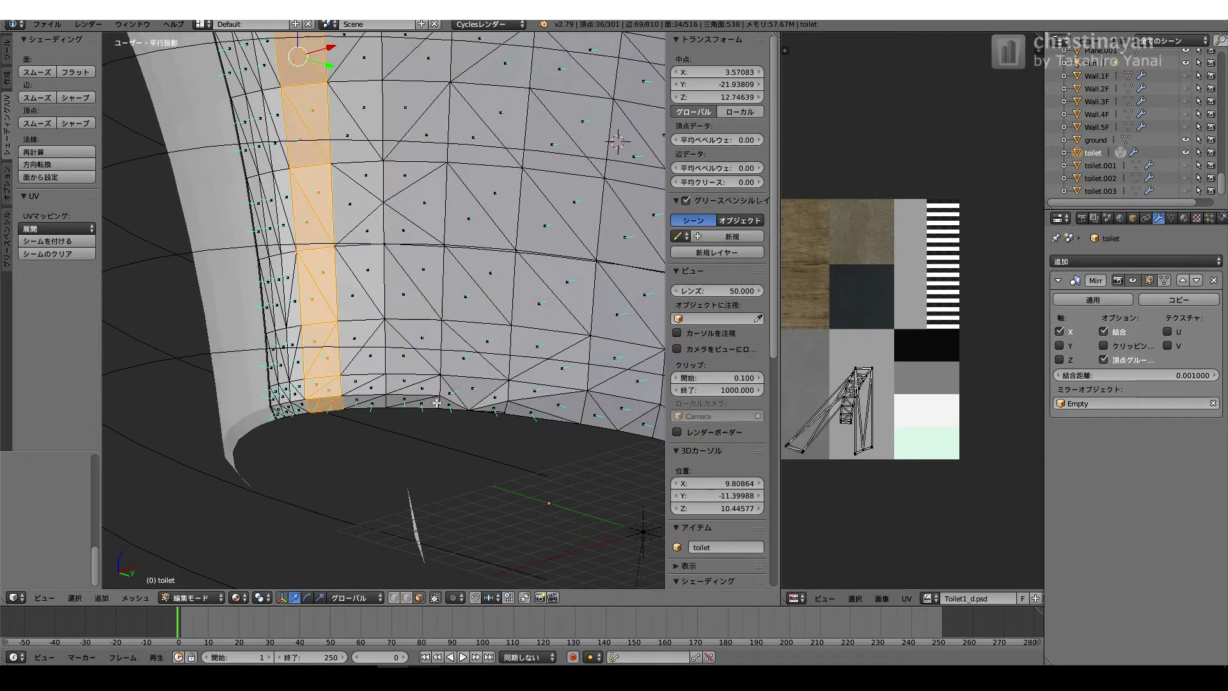
- Collapse the thin triangle on the curved wall's base edge and delete the faces just above it
middle_drag(448, 387, 286, 487)
scroll(286, 487, up, 5)
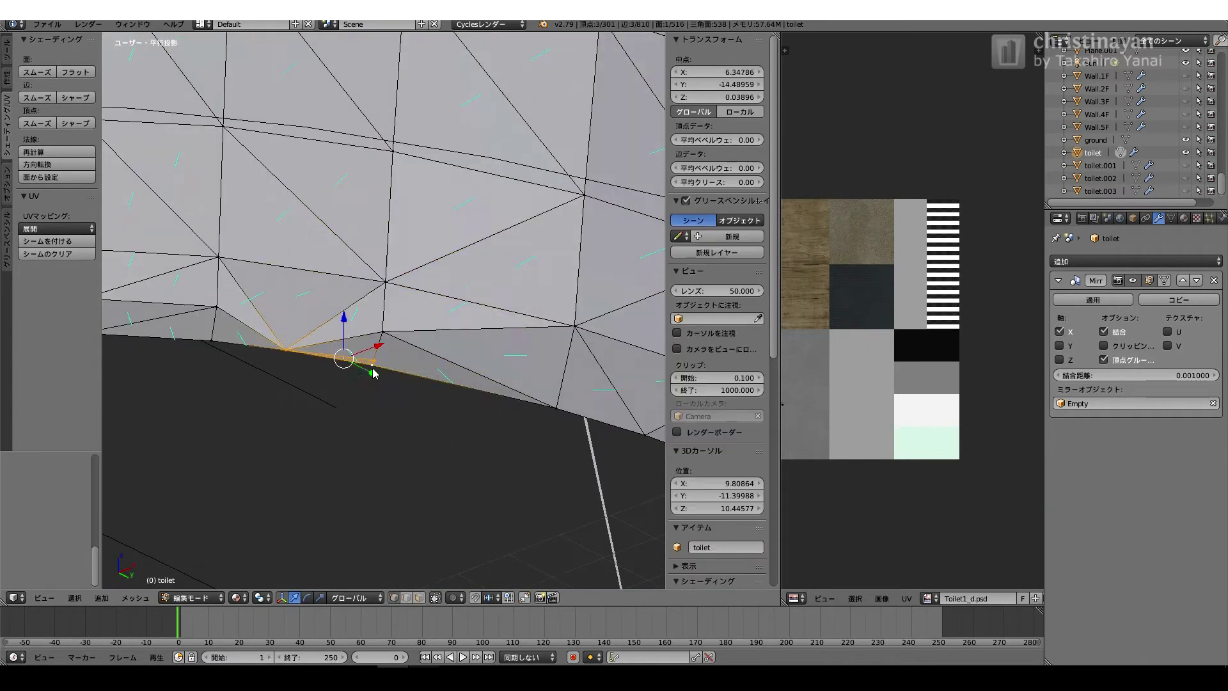
key(alt+m)
key(ctrl+Tab)
right_click(325, 301)
key(x)
click(261, 274)
key(ctrl+z)
middle_drag(260, 274, 296, 347)
scroll(296, 347, down, 3)
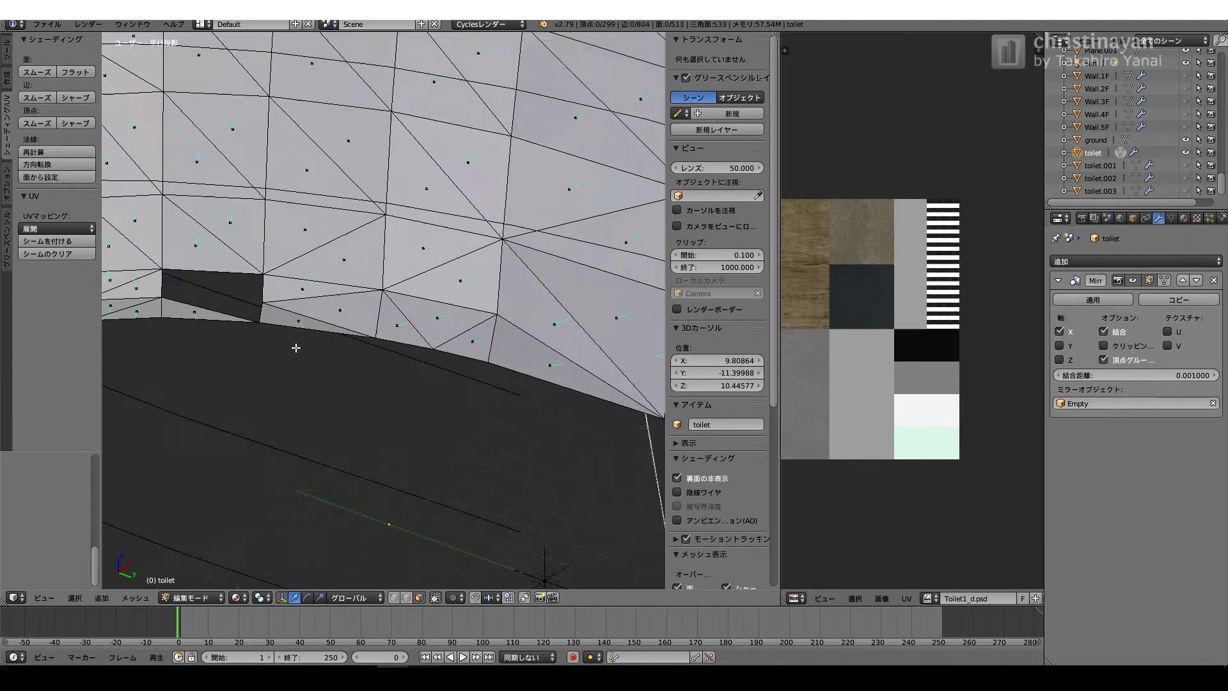
- Fill the small hole above the base edge with new faces built from its border vertices
scroll(147, 259, up, 4)
key(ctrl+Tab)
right_click(199, 287)
key(f)
key(f)
key(f)
key(ctrl+Tab)
scroll(359, 320, down, 7)
scroll(409, 326, up, 4)
- Replace the two long triangles at the wall's base near the rear corner with newly filled faces
right_click(371, 368)
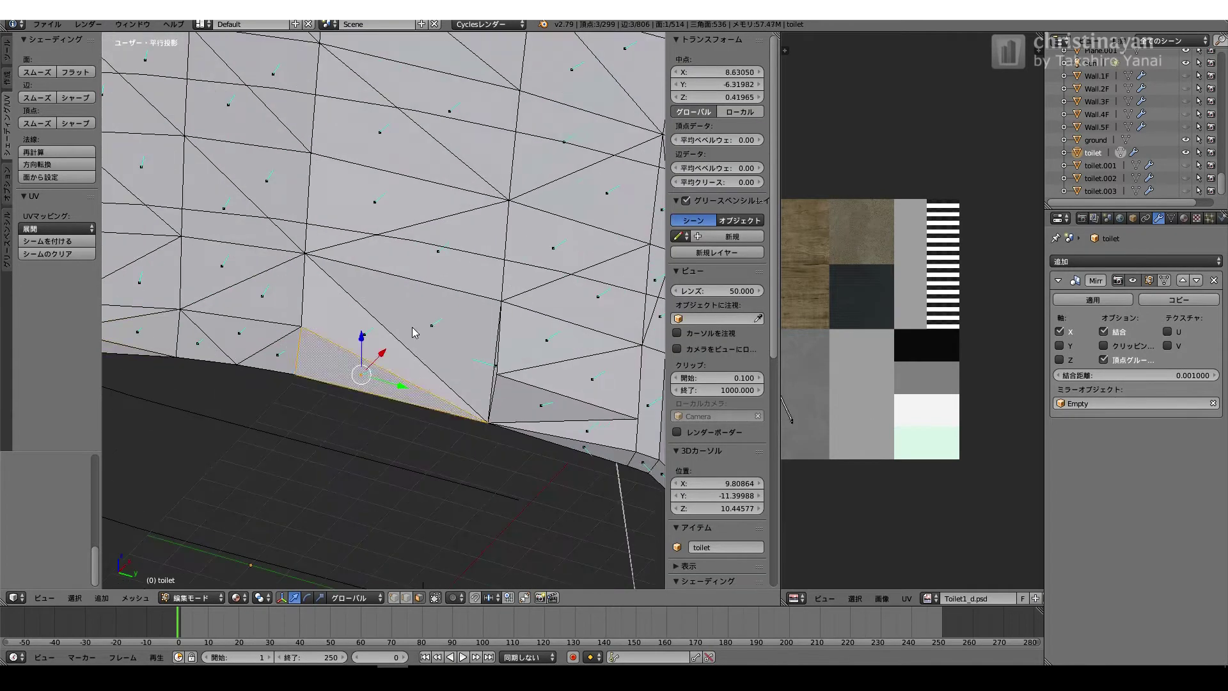
shift+right_click(414, 333)
key(x)
key(ctrl+Tab)
shift+right_click(305, 254)
shift+right_click(301, 327)
shift+right_click(501, 301)
key(f)
- Merge the two adjacent base-edge vertices beside the rebuilt faces and check the wall outside Edit Mode
right_click(236, 365)
shift+right_click(295, 374)
key(alt+m)
scroll(288, 359, down, 5)
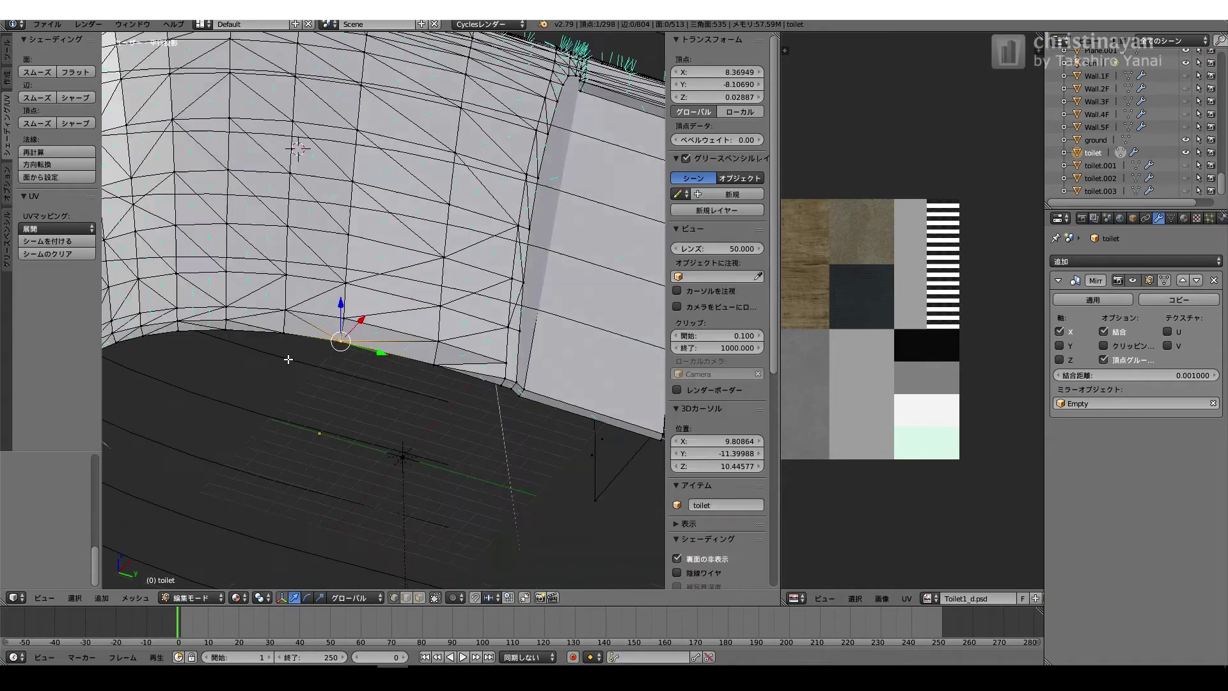
middle_drag(288, 359, 228, 409)
key(Tab)
key(Tab)
- Dissolve the vertical column of vertices near the front centre of the bowl and triangulate the resulting band
right_click(274, 281)
ctrl+right_click(336, 451)
middle_drag(323, 332, 409, 669)
key(x)
click(288, 269)
key(ctrl+Tab)
right_click(357, 384)
key(ctrl+t)
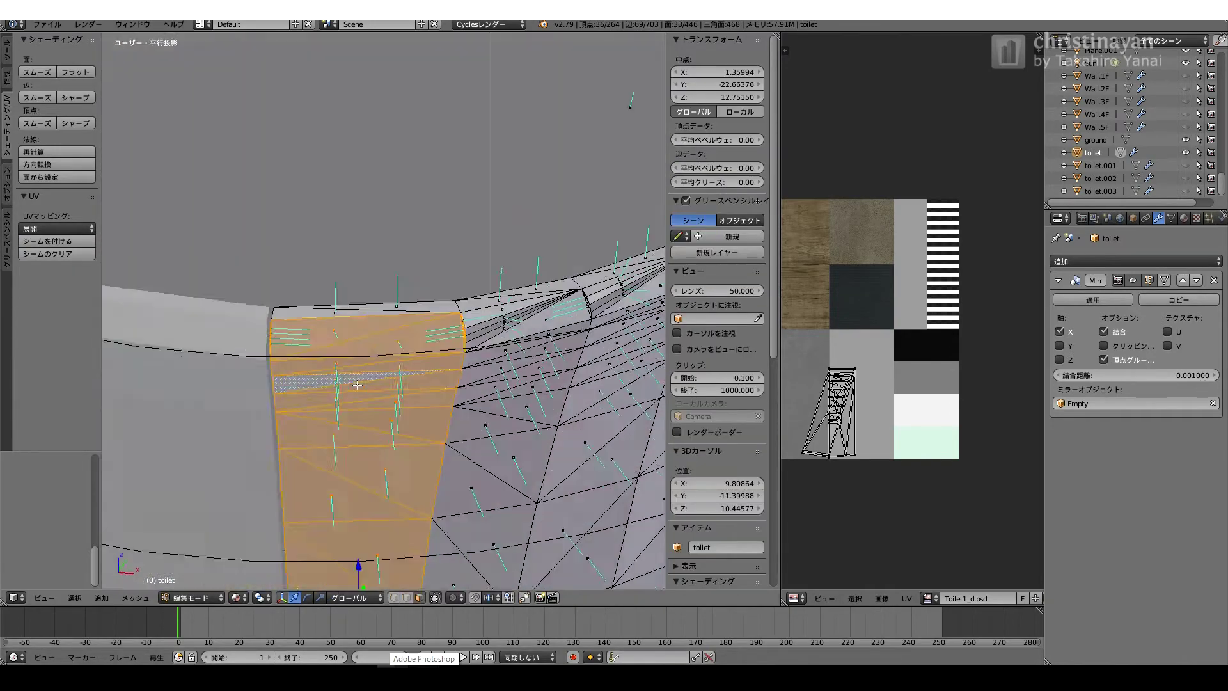
- Examine the whole toilet mesh and the shading of its rim in and out of Edit Mode
key(Tab)
mouse_move(357, 384)
middle_down()
mouse_move(335, 269)
mouse_move(412, 316)
middle_up()
key(Tab)
key(a)
key(a)
key(Tab)
key(Tab)
key(Tab)
scroll(455, 242, down, 4)
middle_drag(454, 241, 502, 407)
scroll(435, 400, up, 3)
key(Tab)
key(Tab)
key(Tab)
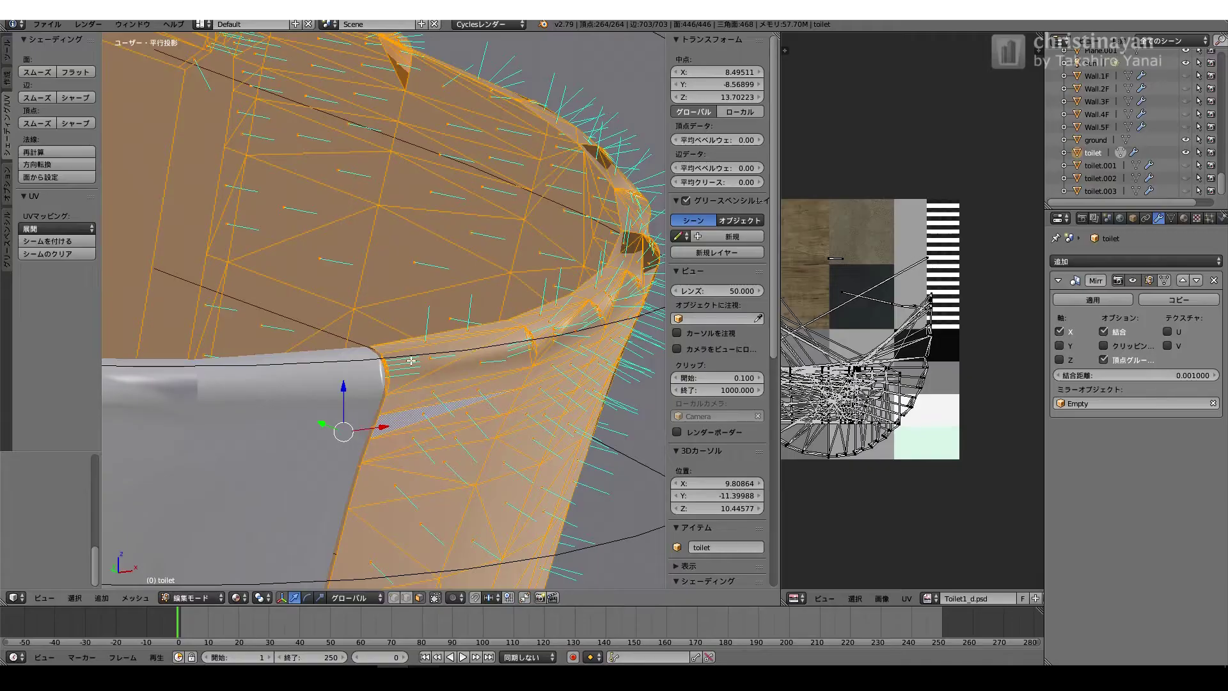
- Merge the two vertices across the front rim's curve at the last selected vertex
scroll(422, 384, up, 4)
right_click(420, 317)
shift+right_click(425, 400)
key(alt+m)
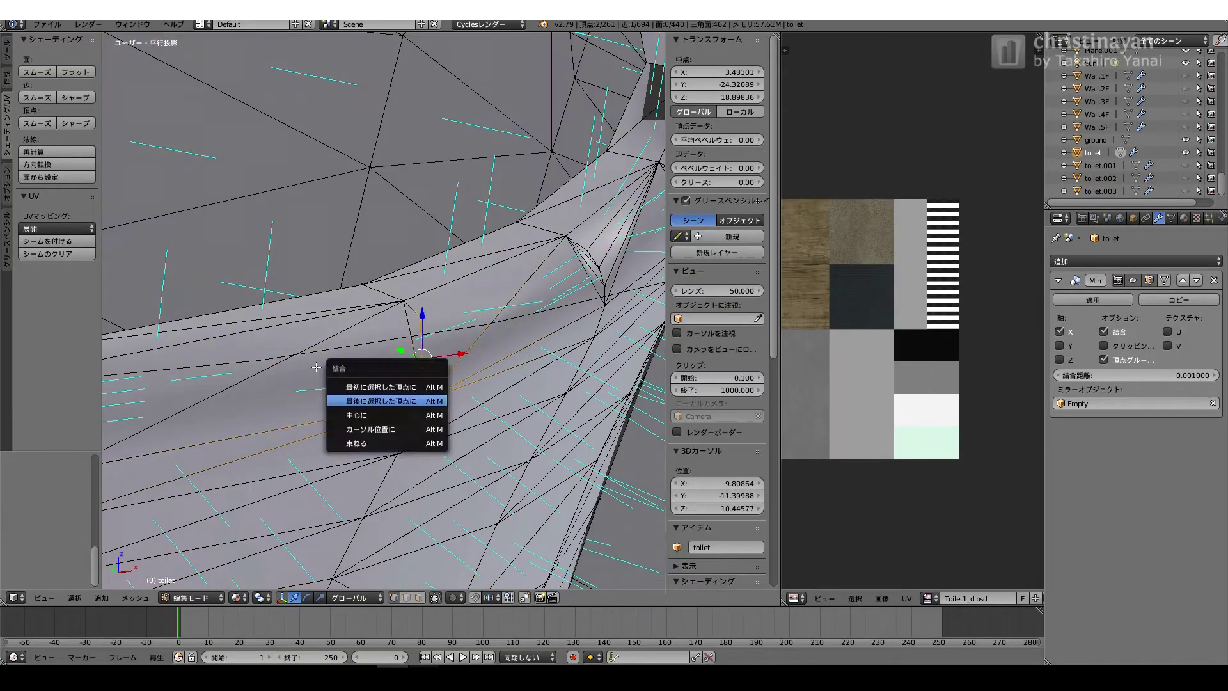
click(426, 401)
- Merge the stacked vertices across the rounded rim at the next two columns behind the front
scroll(441, 359, down, 2)
middle_drag(521, 236, 553, 307)
right_click(521, 211)
ctrl+right_click(547, 255)
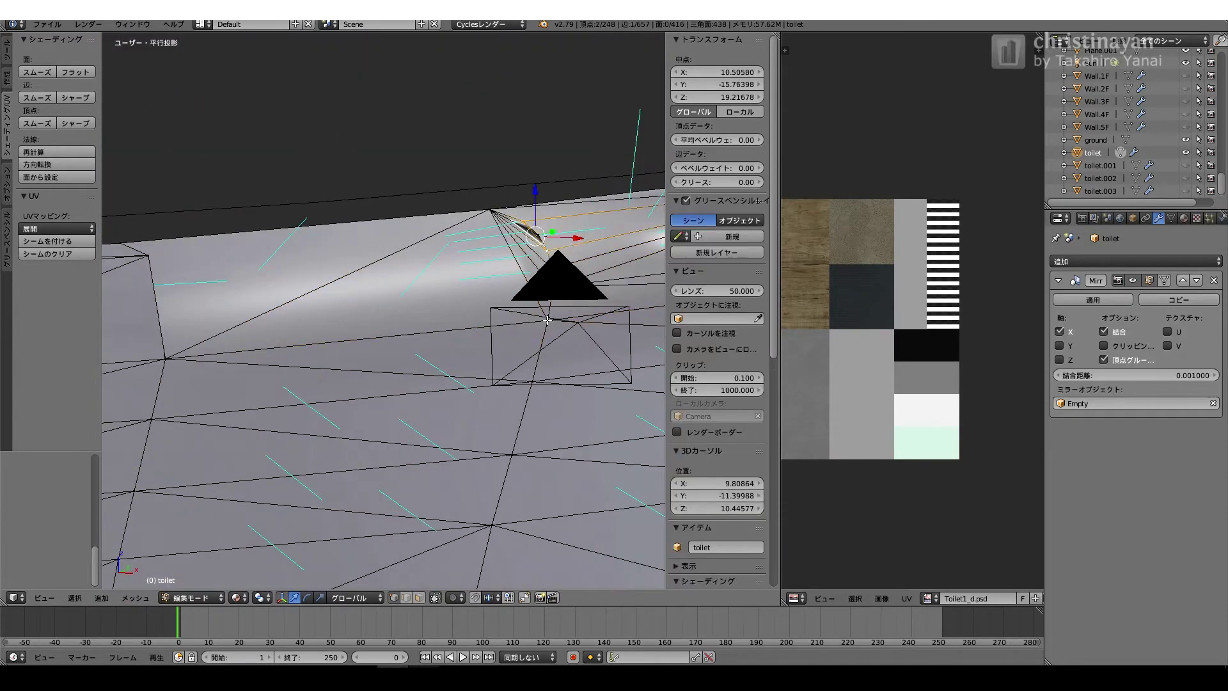
key(alt+m)
scroll(480, 320, down, 3)
middle_drag(288, 425, 384, 384)
right_click(561, 320)
ctrl+right_click(588, 371)
key(alt+m)
click(305, 380)
- Merge the vertex runs across the rounded rim at two further columns along the toilet's side
shift+middle_drag(512, 359, 275, 410)
right_click(396, 327)
ctrl+right_click(436, 416)
key(alt+m)
middle_drag(436, 416, 461, 288)
scroll(506, 411, down, 2)
right_click(480, 321)
right_click(302, 260)
ctrl+right_click(433, 333)
key(alt+m)
click(433, 333)
- Merge the dense columns of rim vertices where the curved bowl meets the rear section
middle_drag(433, 333, 415, 291)
right_click(415, 291)
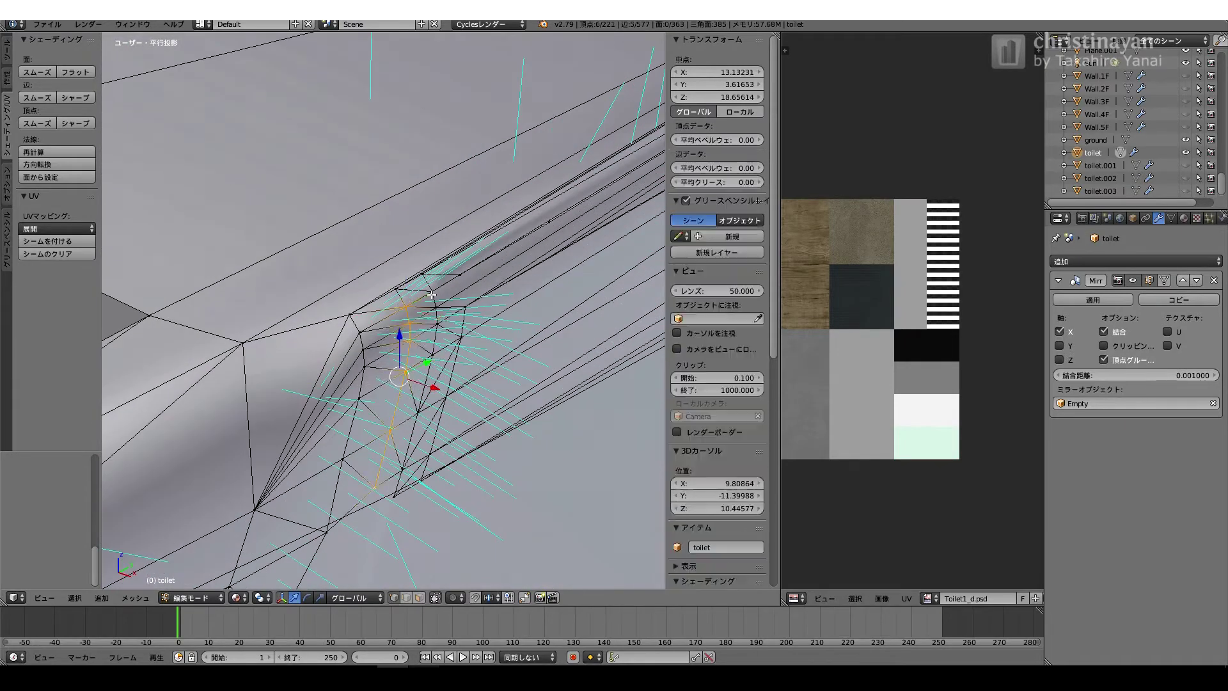
ctrl+right_click(403, 378)
key(alt+m)
ctrl+right_click(422, 377)
key(alt+m)
scroll(435, 320, up, 2)
right_click(453, 278)
key(alt+m)
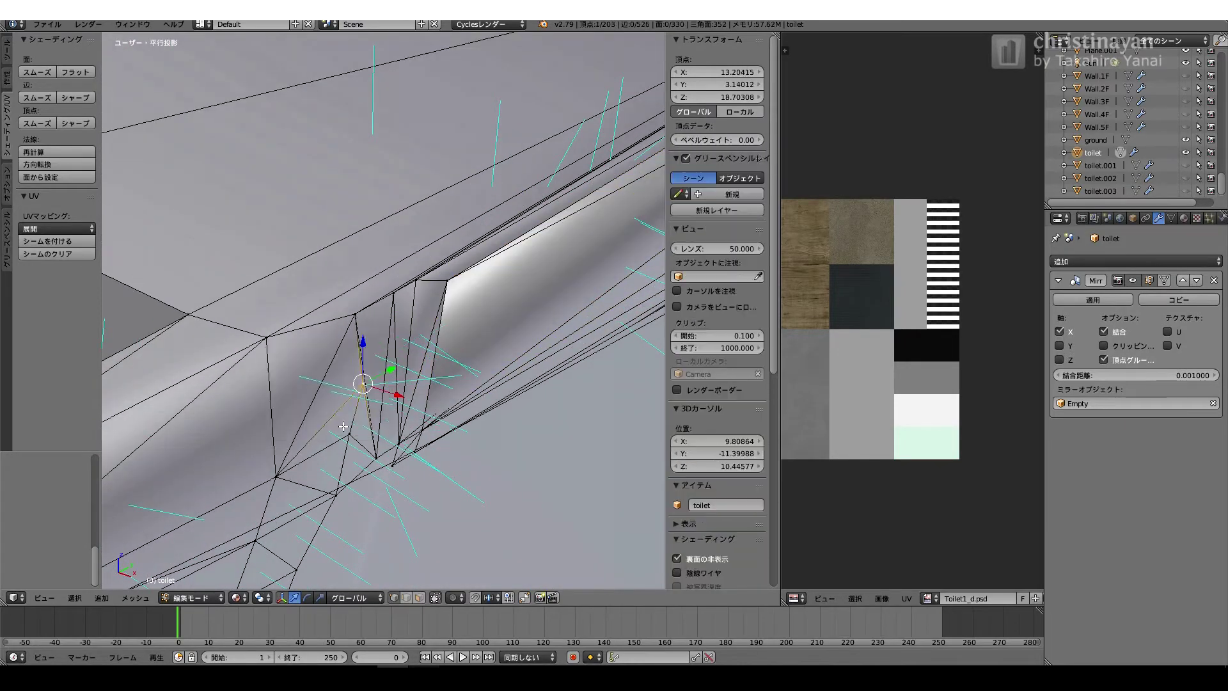
click(329, 383)
- Merge the remaining surplus vertices of the rim beside the rear corner
middle_drag(329, 384, 472, 220)
scroll(358, 384, up, 3)
scroll(384, 362, down, 3)
scroll(461, 349, up, 4)
scroll(473, 219, up, 3)
scroll(472, 219, down, 3)
ctrl+right_click(510, 182)
key(alt+m)
click(510, 183)
- Switch to face selection and triangulate the tall narrow band between the curved bowl and the rear panel
middle_drag(510, 182, 414, 405)
scroll(409, 320, up, 4)
scroll(378, 415, down, 3)
key(ctrl+Tab)
right_click(380, 481)
key(ctrl+t)
- Leave Edit Mode and save the file over the existing version
scroll(430, 255, up, 8)
scroll(430, 255, down, 8)
scroll(413, 406, up, 10)
scroll(256, 377, down, 12)
middle_drag(216, 373, 258, 304)
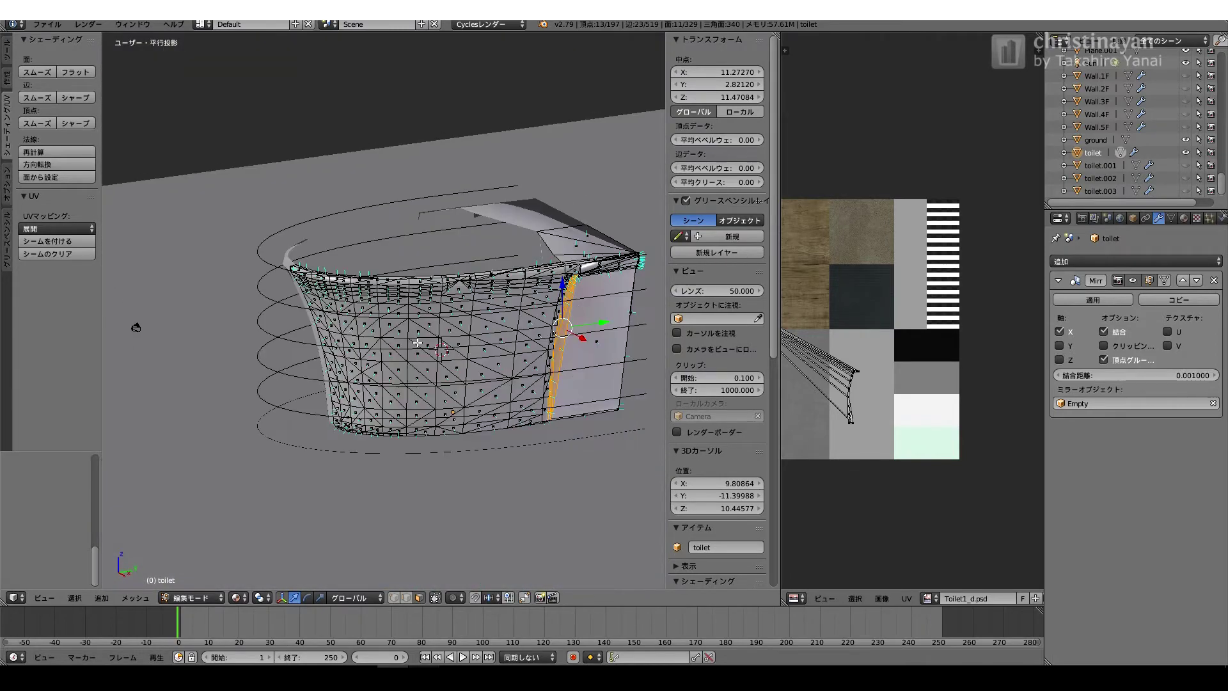
scroll(384, 333, up, 3)
key(Tab)
key(ctrl+s)
click(415, 350)
- Show the toilet.001, toilet.002 and toilet.003 objects and enter Edit Mode on toilet.001
click(1185, 179)
click(1185, 166)
scroll(551, 224, up, 1)
click(1185, 191)
right_click(351, 368)
key(Tab)
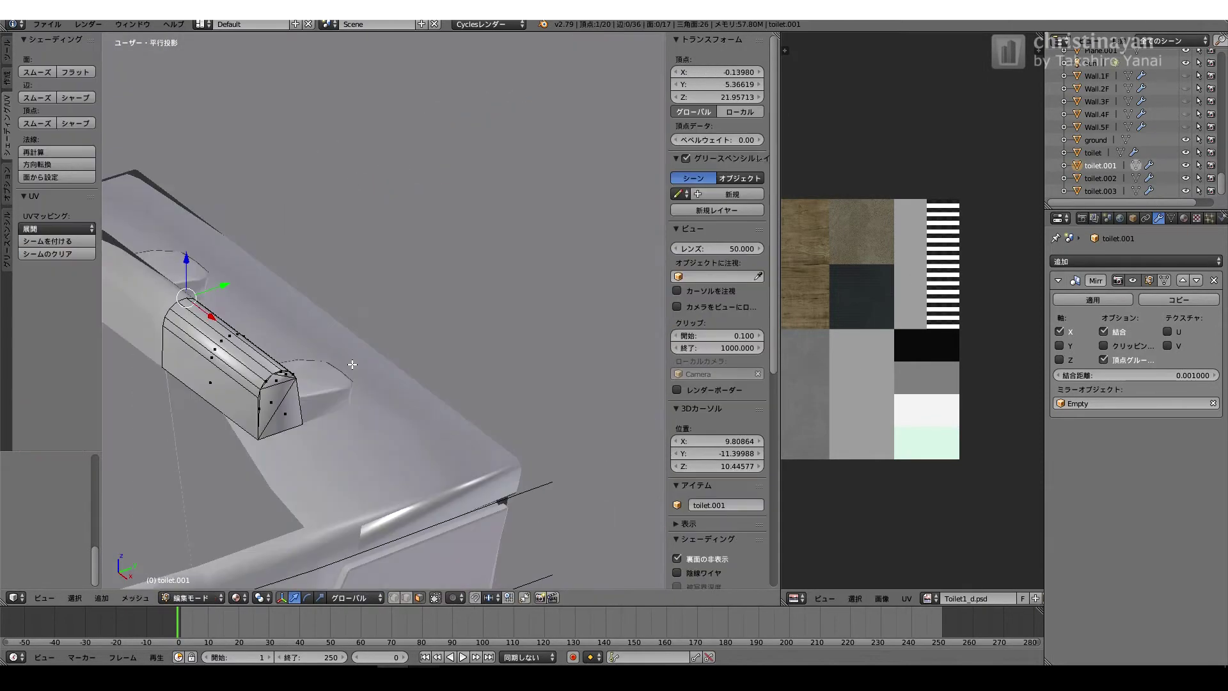
- Examine the toilet.001 mesh in and out of Edit Mode from several angles
key(Tab)
scroll(351, 396, up, 6)
key(Tab)
scroll(463, 392, down, 5)
middle_drag(463, 392, 716, 458)
scroll(717, 459, down, 11)
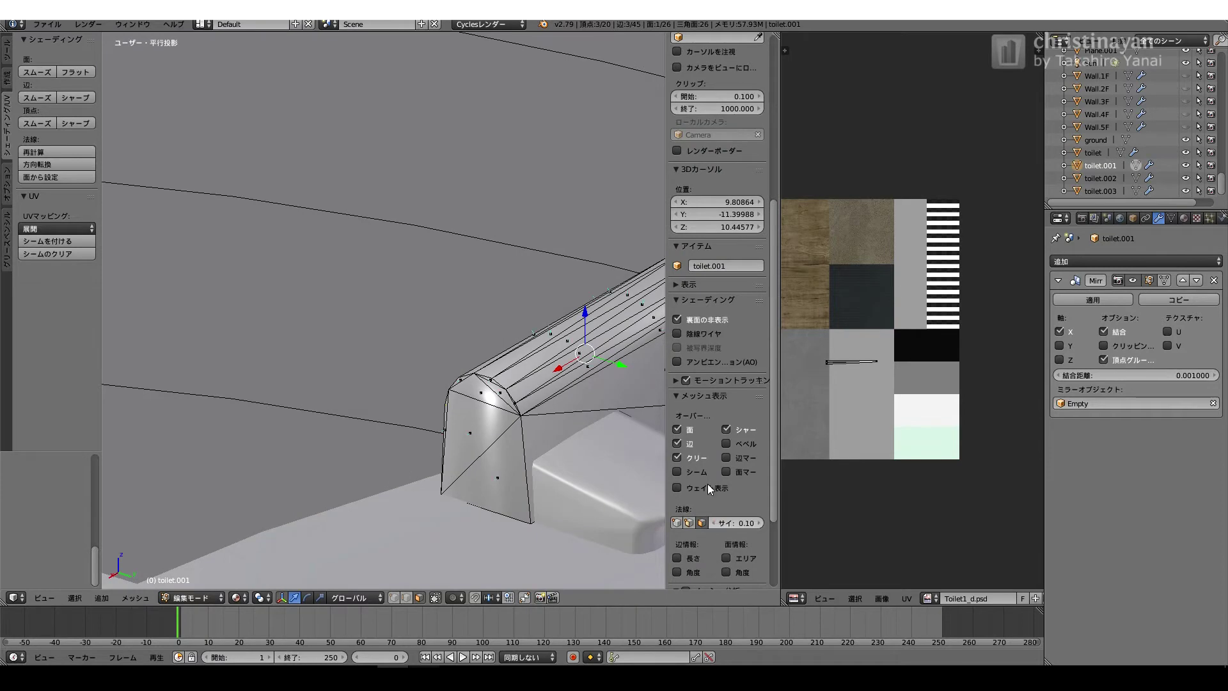
key(Tab)
scroll(487, 384, down, 5)
- Select toilet.002, examine its triangulated mesh in Edit Mode from several angles, and return to Object Mode
right_click(476, 377)
key(Tab)
shift+middle_drag(616, 315, 403, 328)
scroll(403, 327, up, 10)
scroll(403, 328, down, 1)
scroll(403, 328, up, 1)
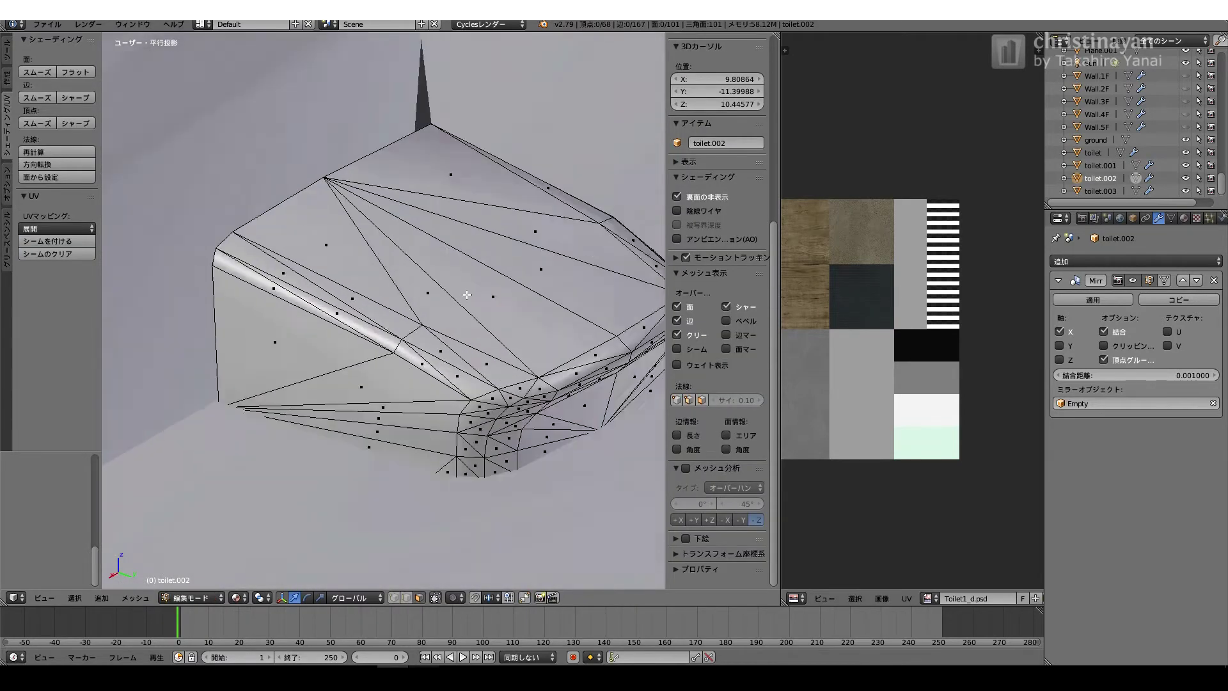
middle_drag(544, 272, 405, 296)
scroll(406, 297, down, 10)
key(Tab)
shift+middle_drag(507, 389, 432, 372)
scroll(432, 371, up, 5)
key(Tab)
key(Tab)
- Unhide the wall panels and the remaining building objects so the whole building is displayed
scroll(245, 373, down, 7)
scroll(244, 379, down, 4)
scroll(1139, 154, up, 2)
middle_drag(550, 384, 282, 377)
drag(1185, 128, 1185, 179)
middle_drag(512, 384, 422, 339)
scroll(1137, 161, up, 15)
scroll(1187, 170, up, 2)
click(1186, 137)
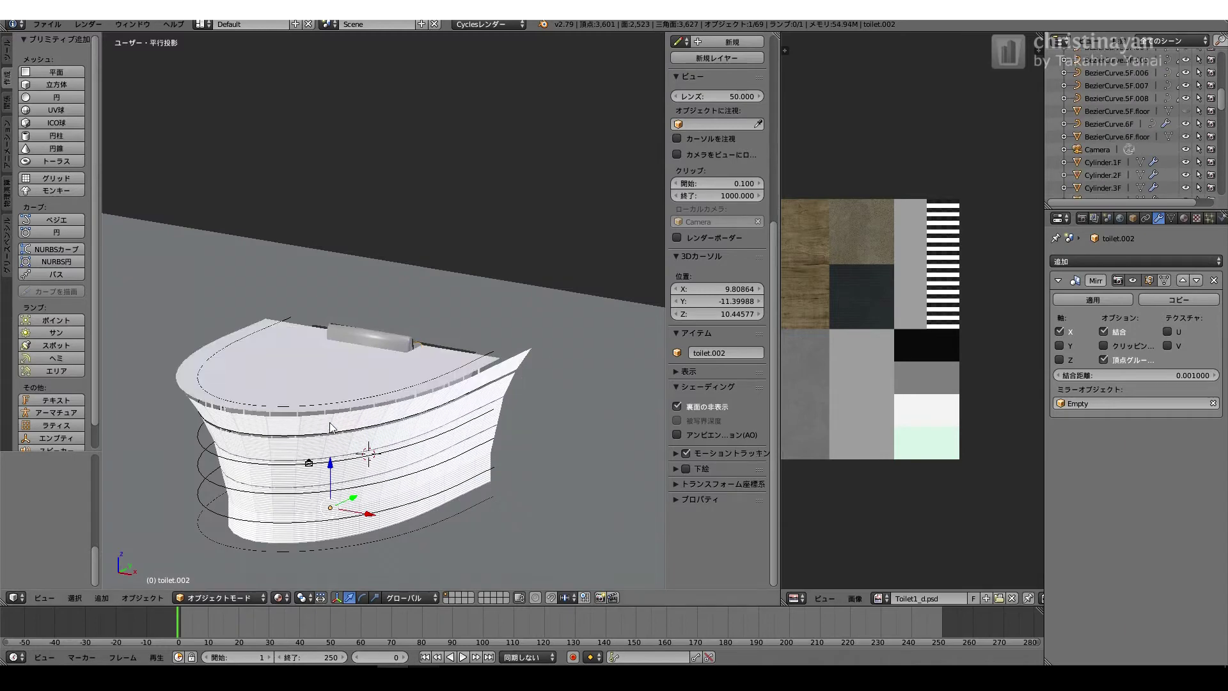
- Lower the Array modifier count by one on two of the lower wall panels, setting Wall.1F to 12
middle_drag(469, 393, 355, 417)
scroll(240, 279, down, 3)
middle_drag(576, 390, 307, 342)
scroll(358, 349, up, 3)
right_click(448, 353)
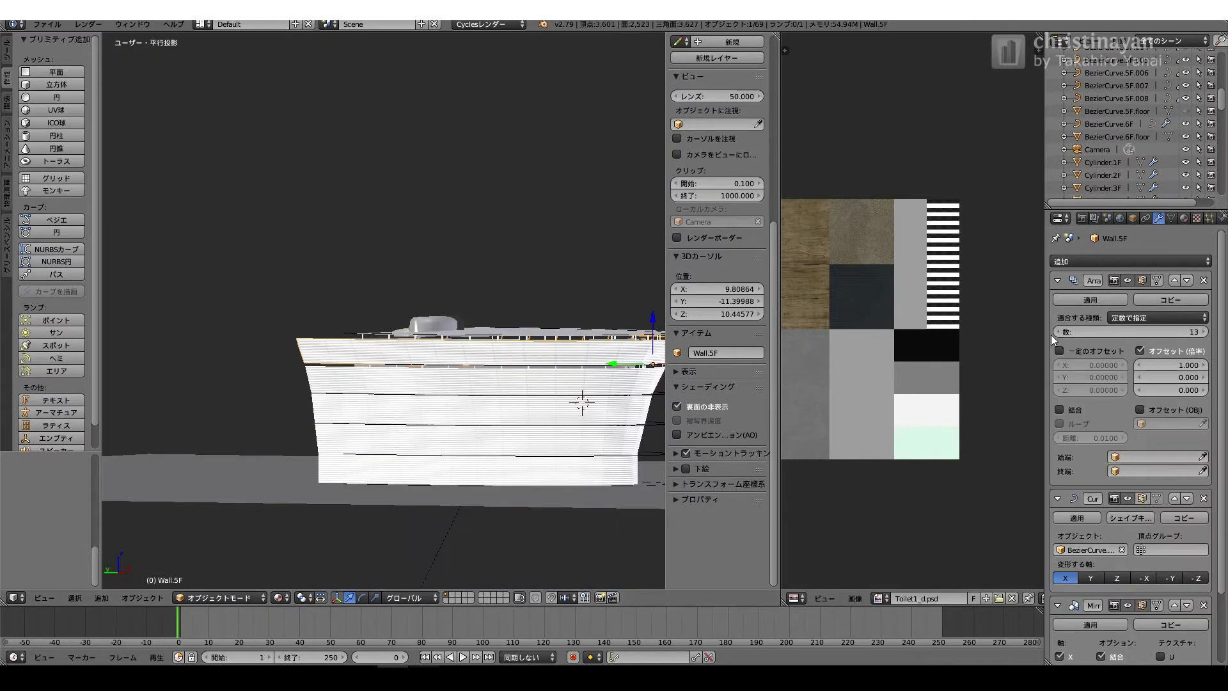
right_click(555, 384)
middle_drag(425, 461, 448, 476)
right_click(384, 447)
click(1058, 332)
right_click(384, 473)
click(1058, 332)
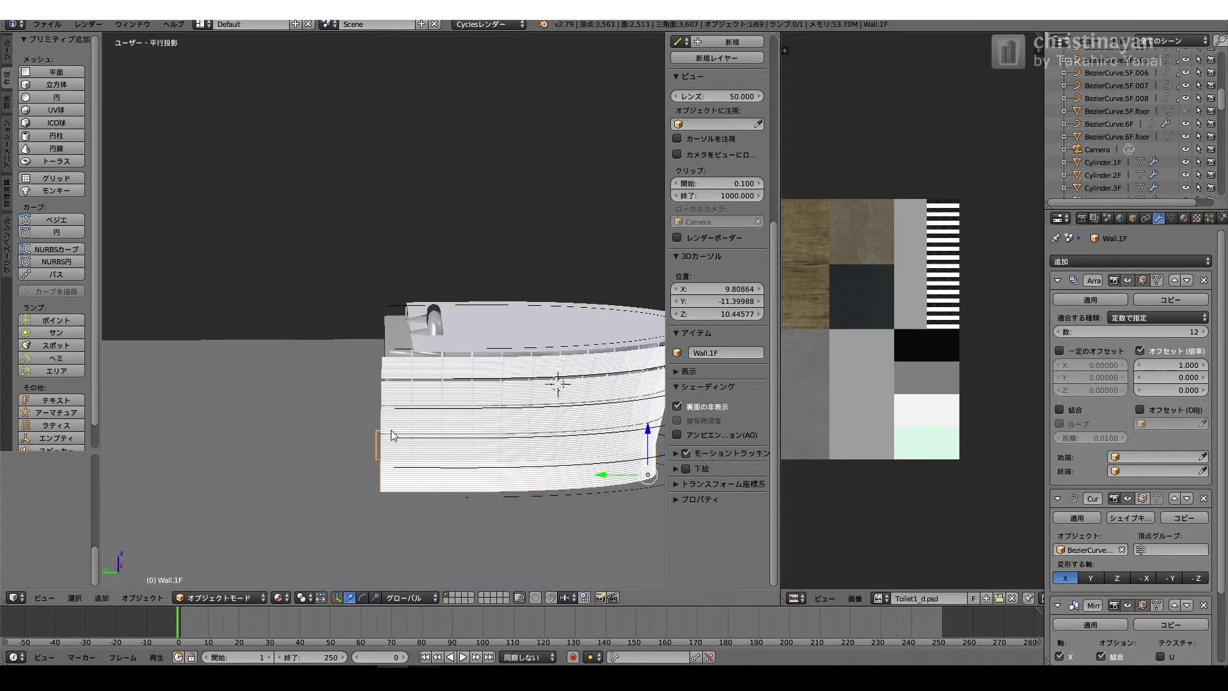
- Check the building from the right and front views, switch the viewport to wireframe and select all objects
scroll(389, 436, down, 4)
middle_drag(390, 436, 343, 398)
scroll(343, 398, up, 6)
key(KP_3)
scroll(342, 316, down, 2)
shift+middle_drag(342, 316, 480, 288)
key(KP_1)
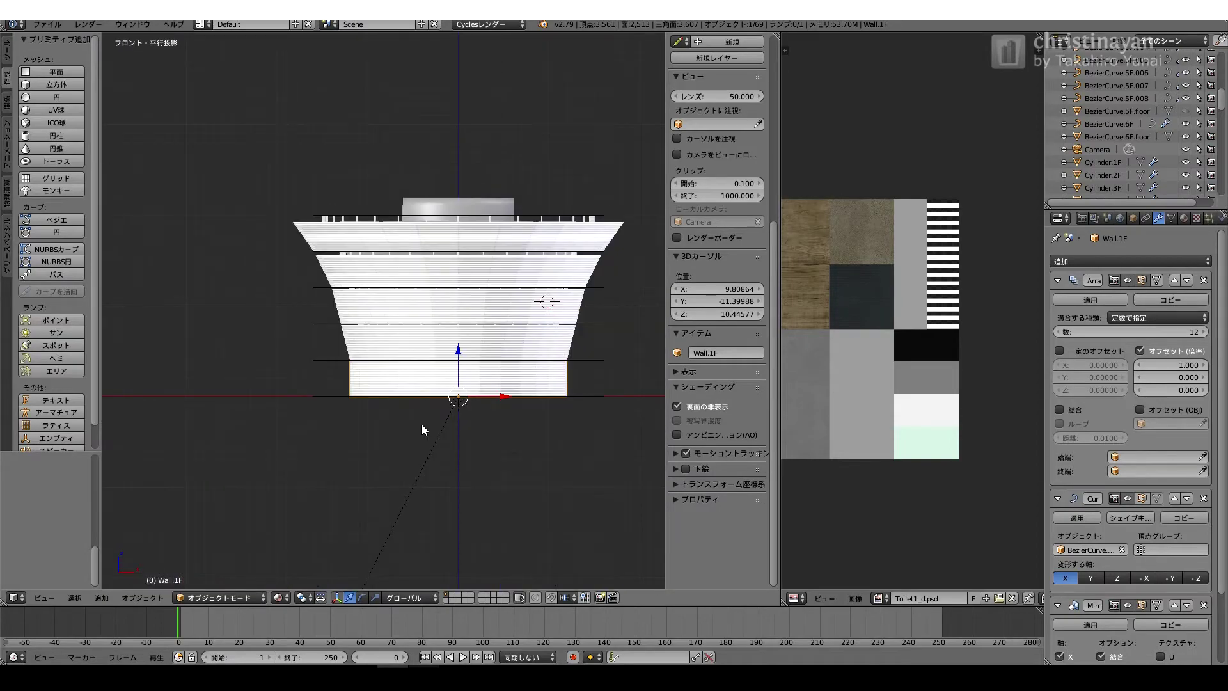
click(281, 598)
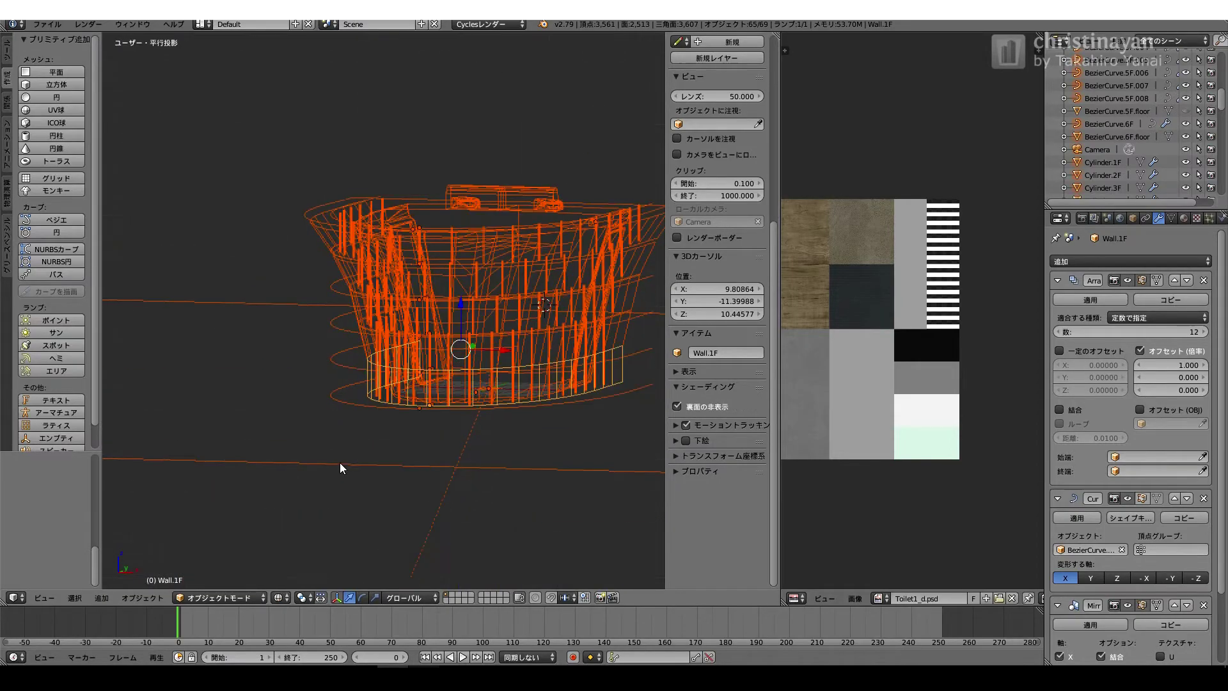
mouse_move(343, 467)
middle_down()
mouse_move(439, 466)
mouse_move(343, 480)
mouse_move(367, 473)
middle_up()
scroll(301, 451, down, 3)
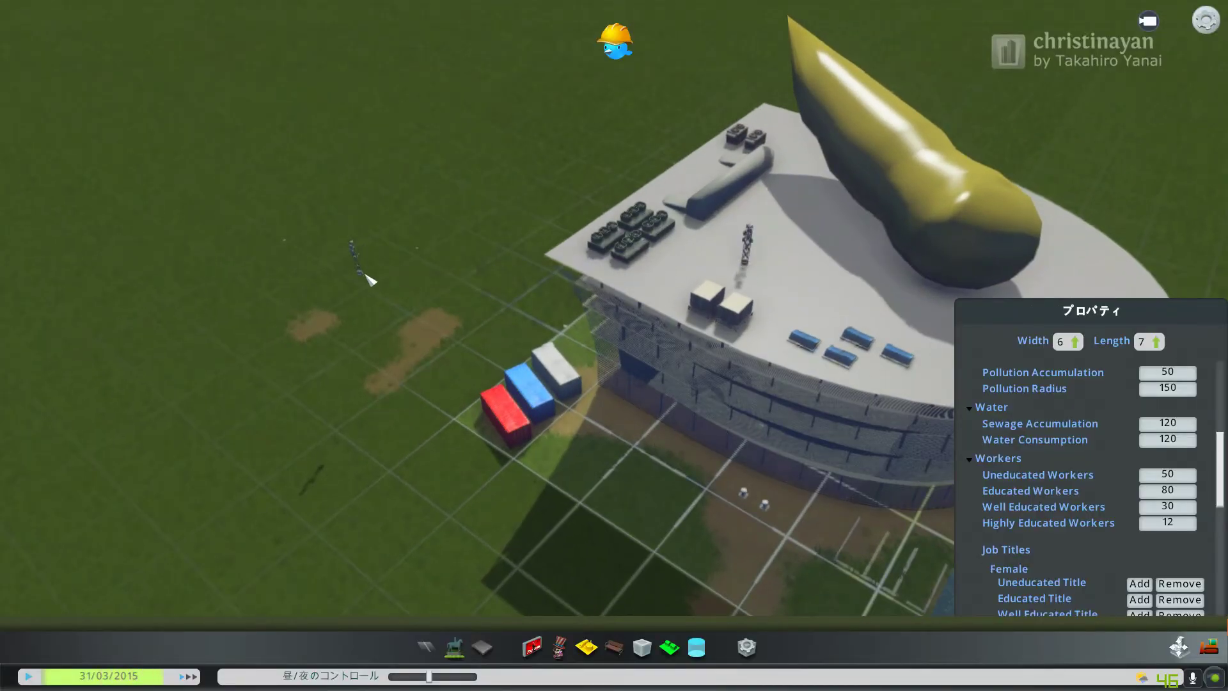
- Switch to the Cities: Skylines asset editor and examine the imported building and the paved areas around it
key(d)
key(s)
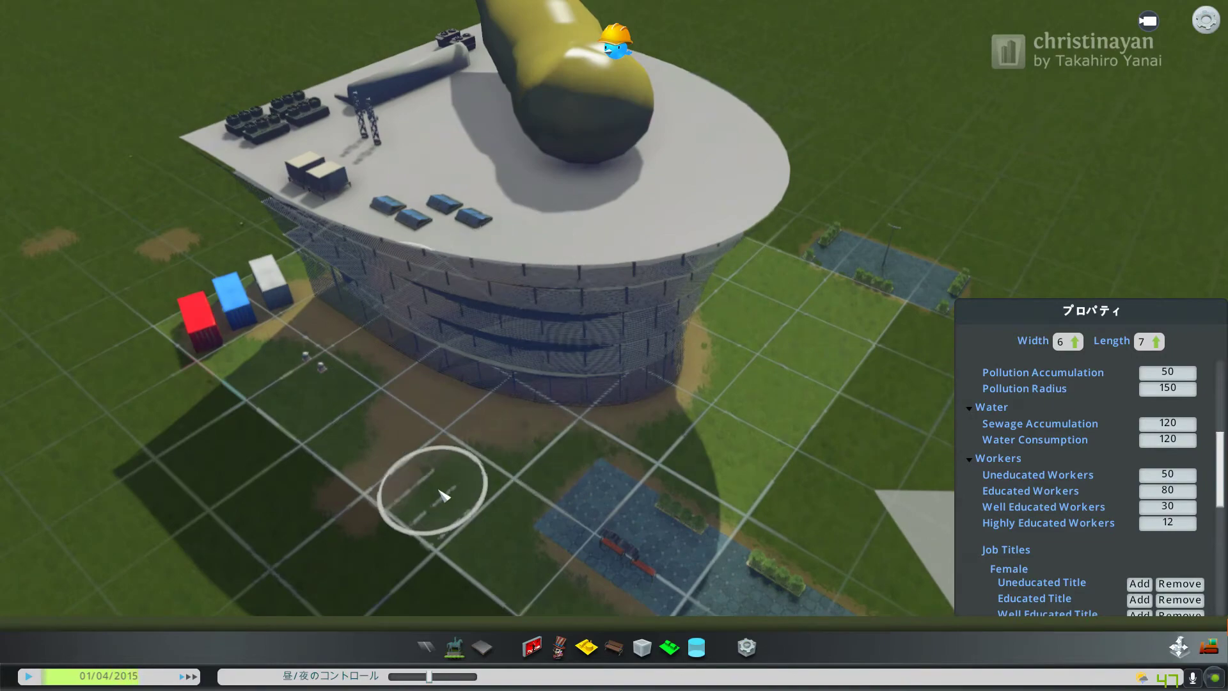
scroll(441, 490, down, 2)
scroll(593, 391, up, 2)
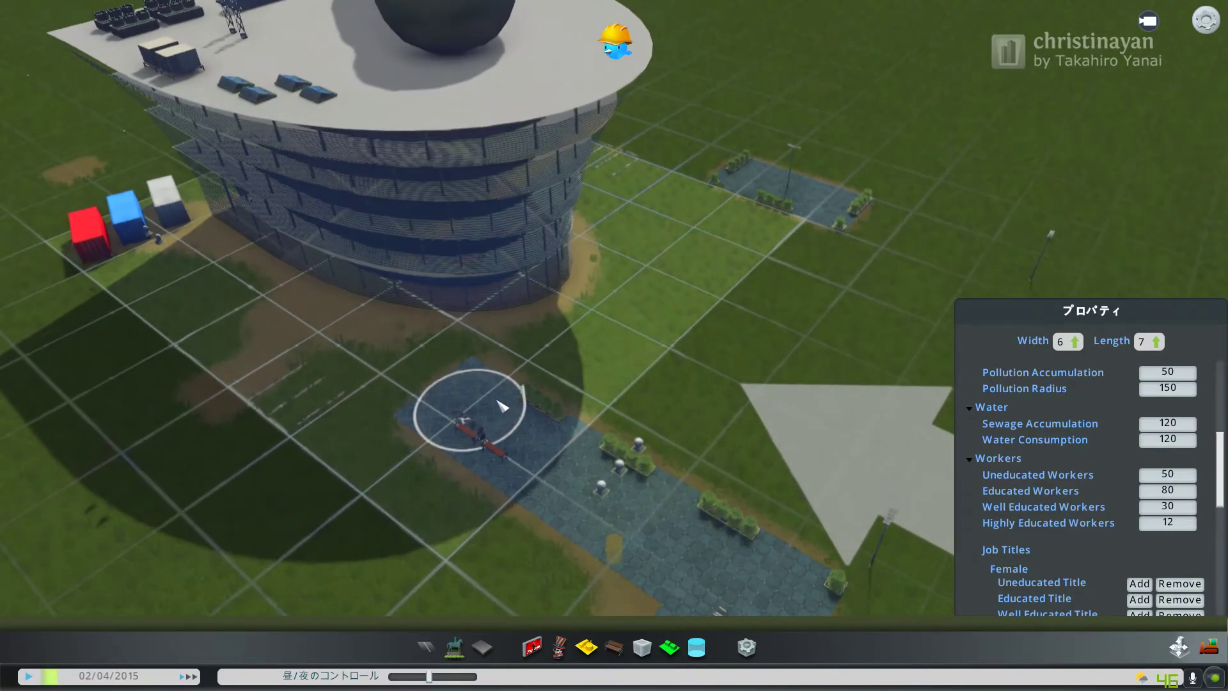
middle_drag(498, 401, 635, 402)
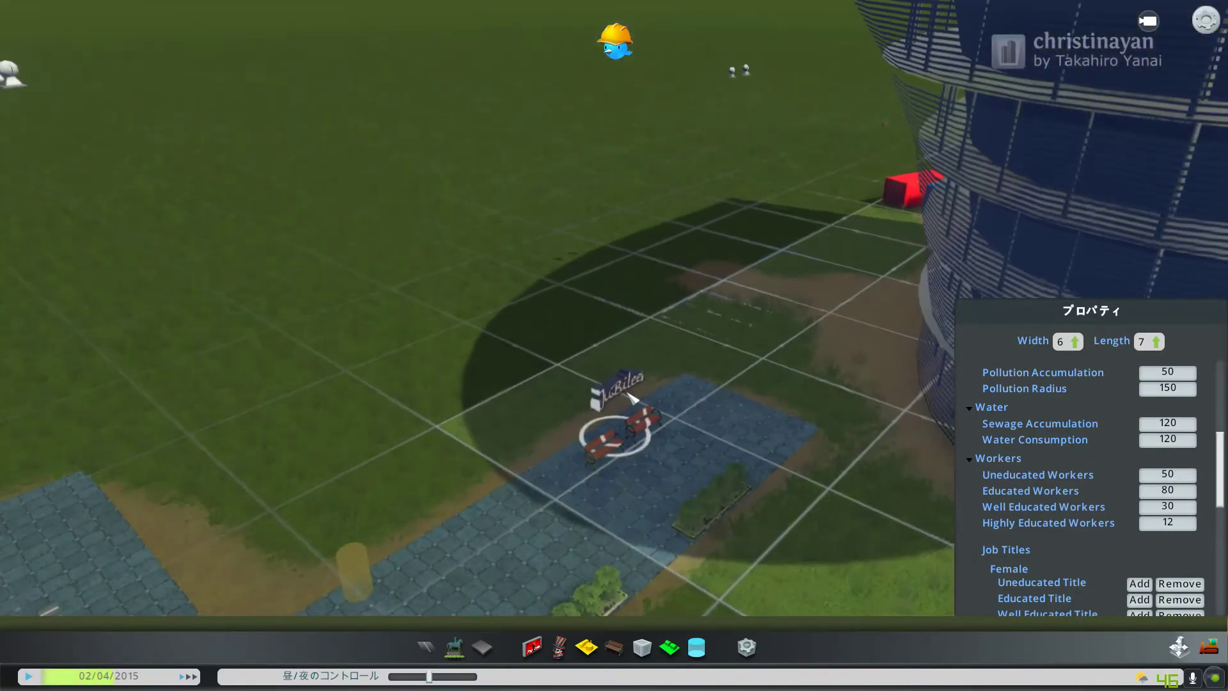
scroll(639, 415, down, 5)
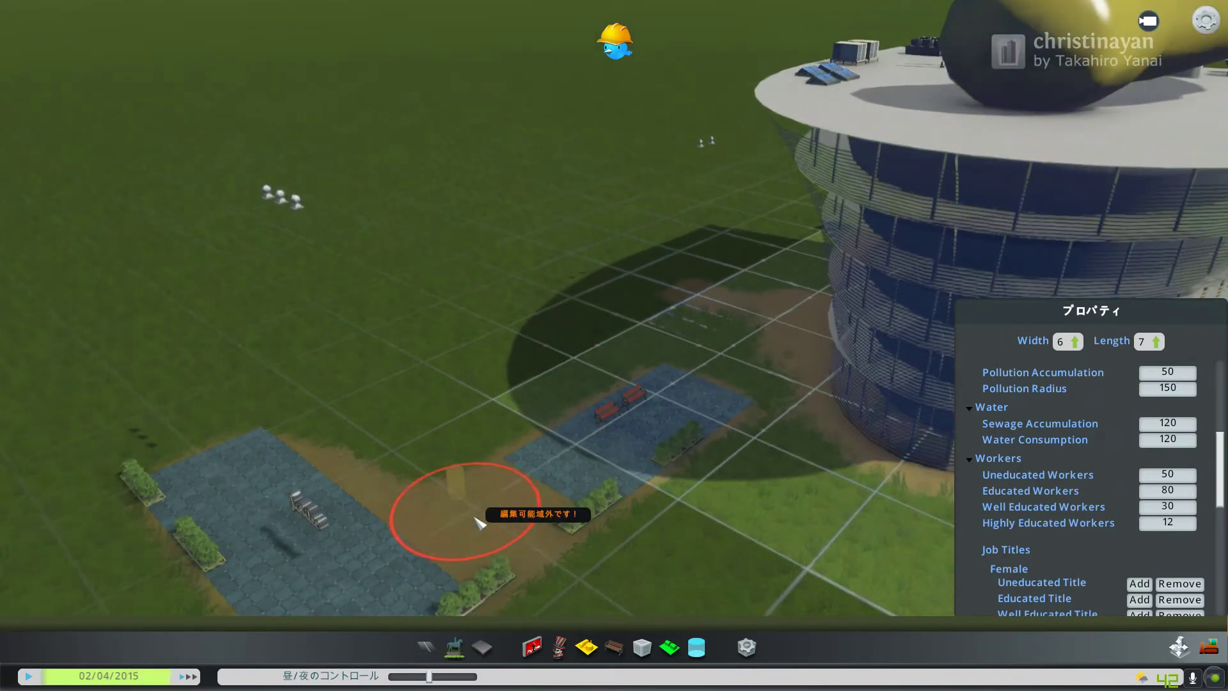
- Bulldoze the paving outside the building's plot
key(b)
click(480, 526)
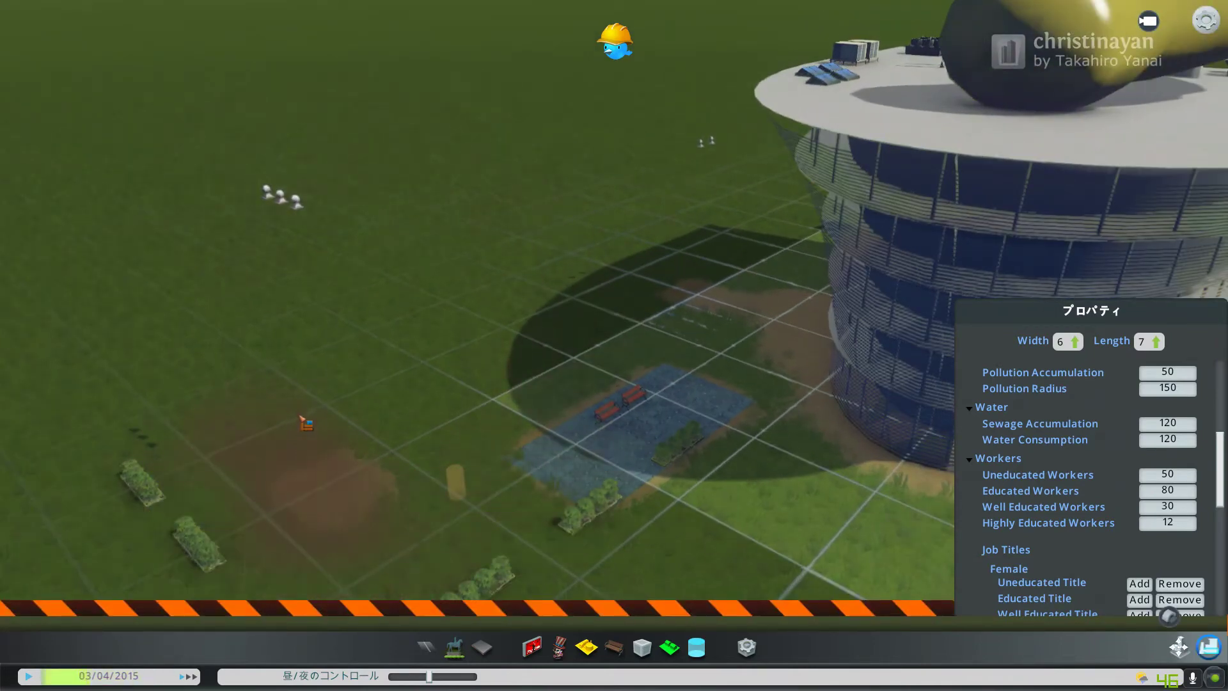
key(b)
- Lay a paved path from the front of the building to the plot's edge and move the day/night control forward
scroll(911, 411, down, 2)
key(d)
middle_drag(553, 386, 621, 341)
scroll(620, 341, up, 2)
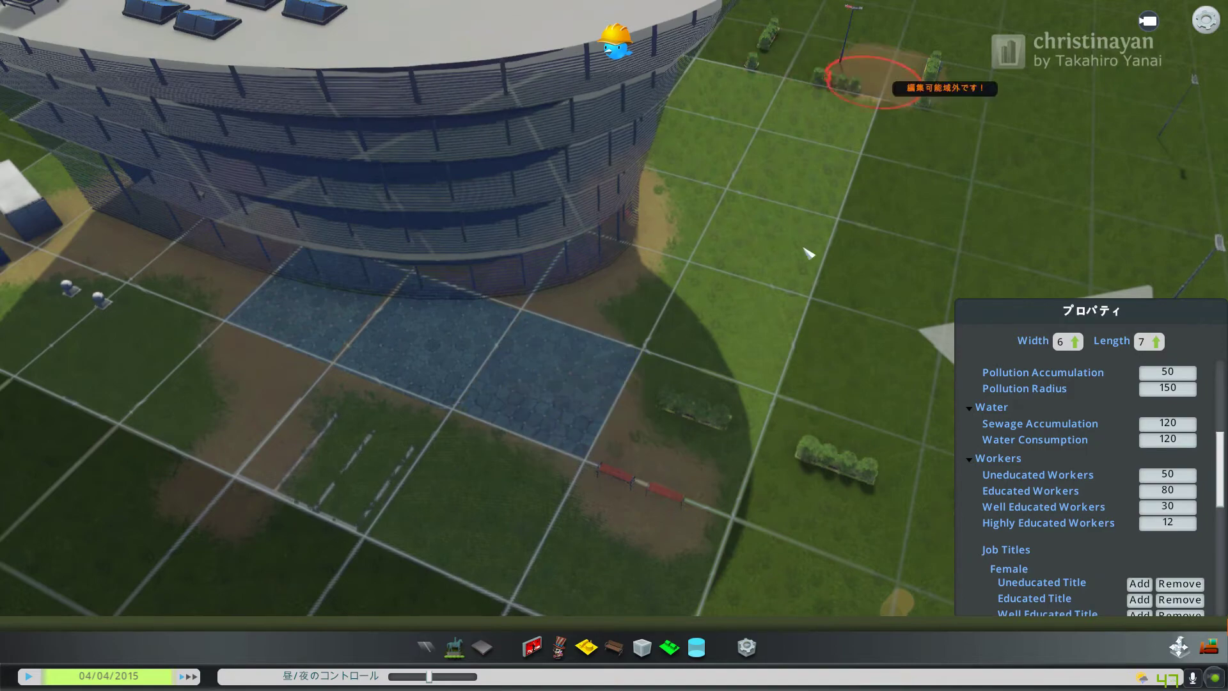
drag(431, 677, 451, 679)
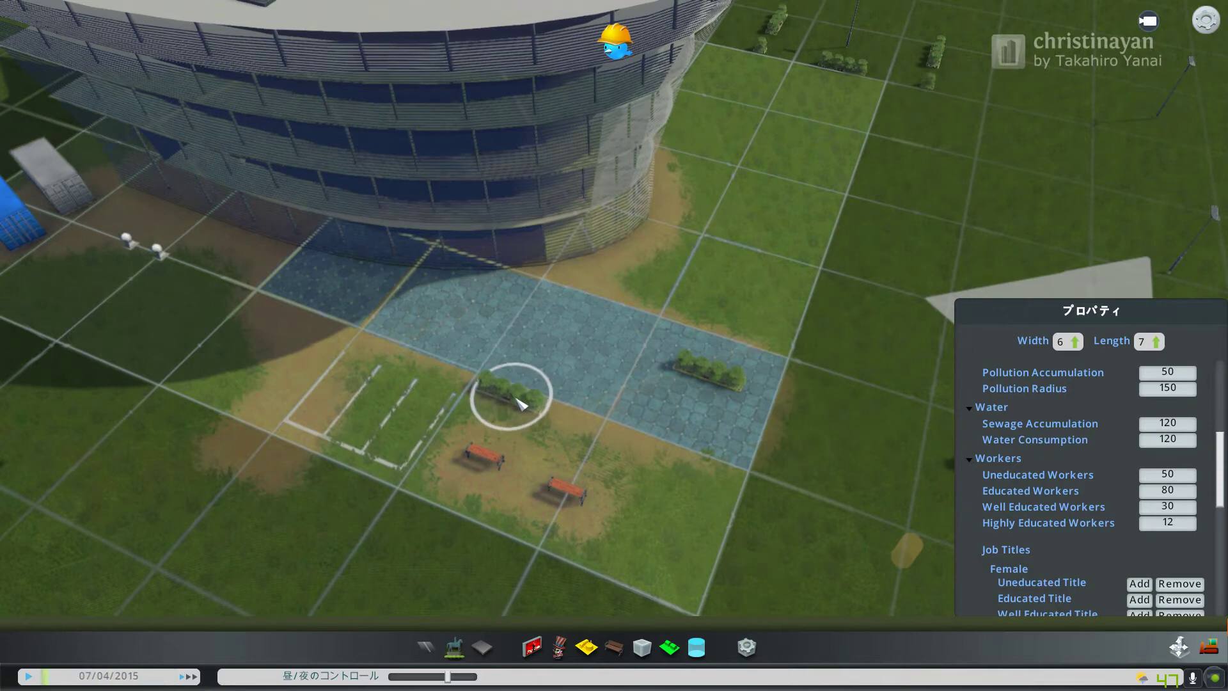
- Move the hedges to both edges of the paved path, beside the benches and on the building side
click(521, 404)
key(d)
key(s)
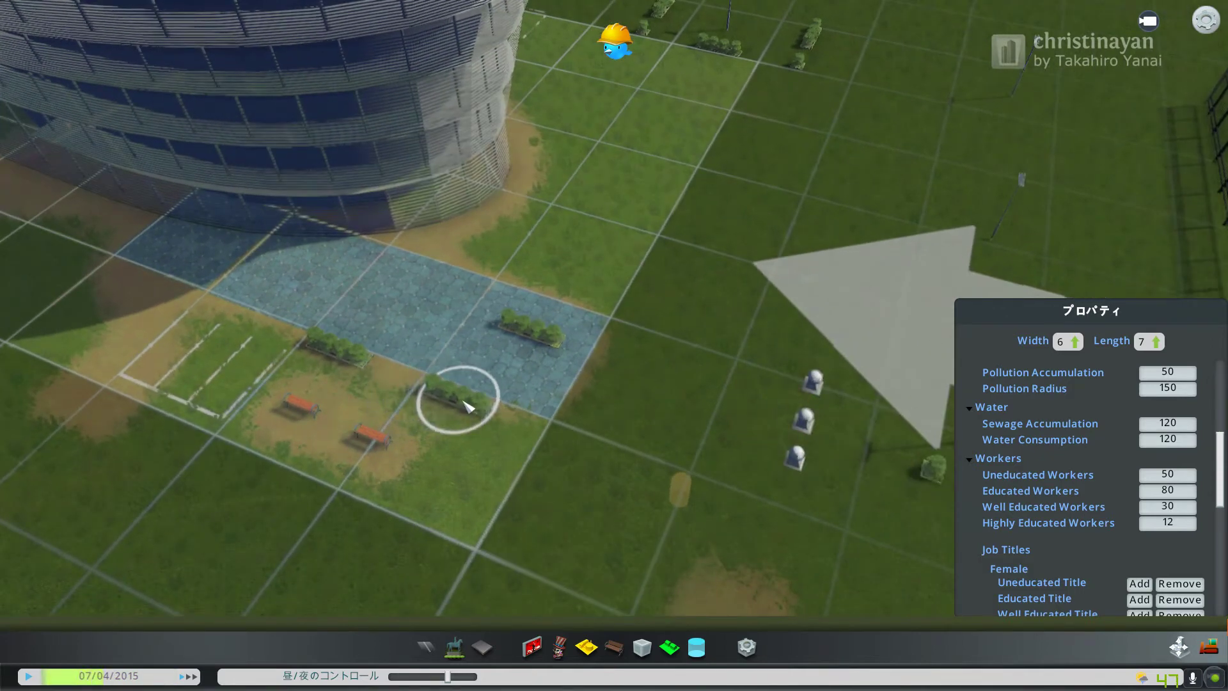
drag(529, 334, 561, 347)
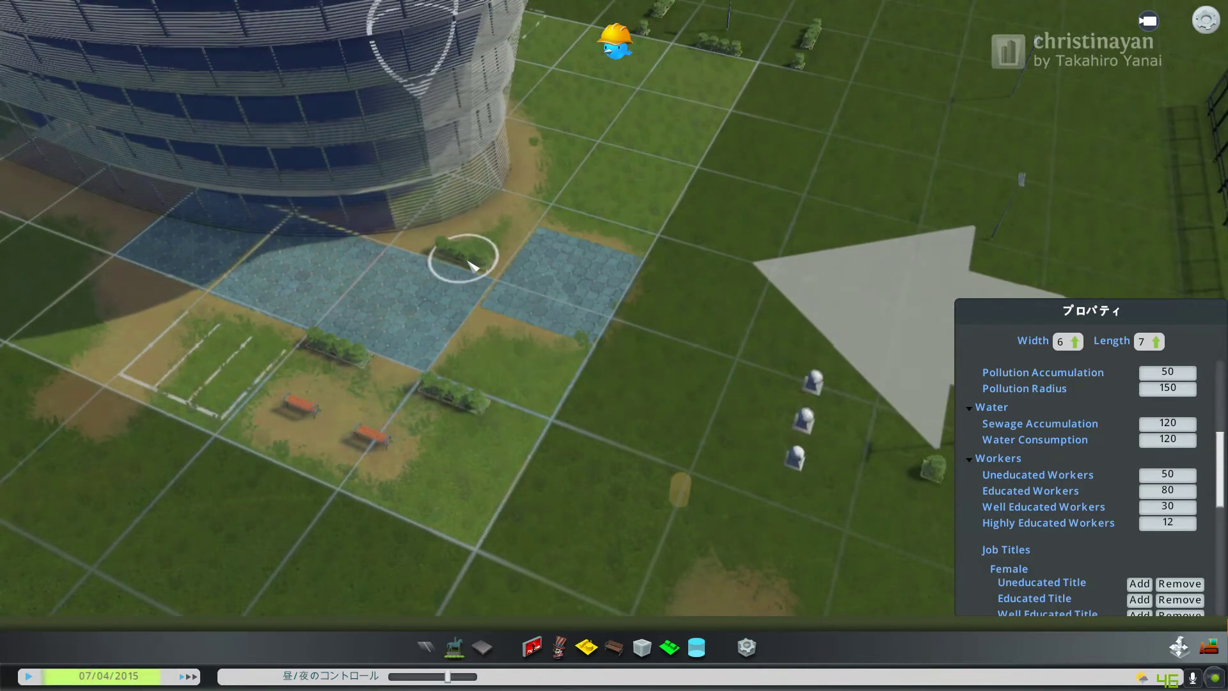
scroll(574, 329, down, 2)
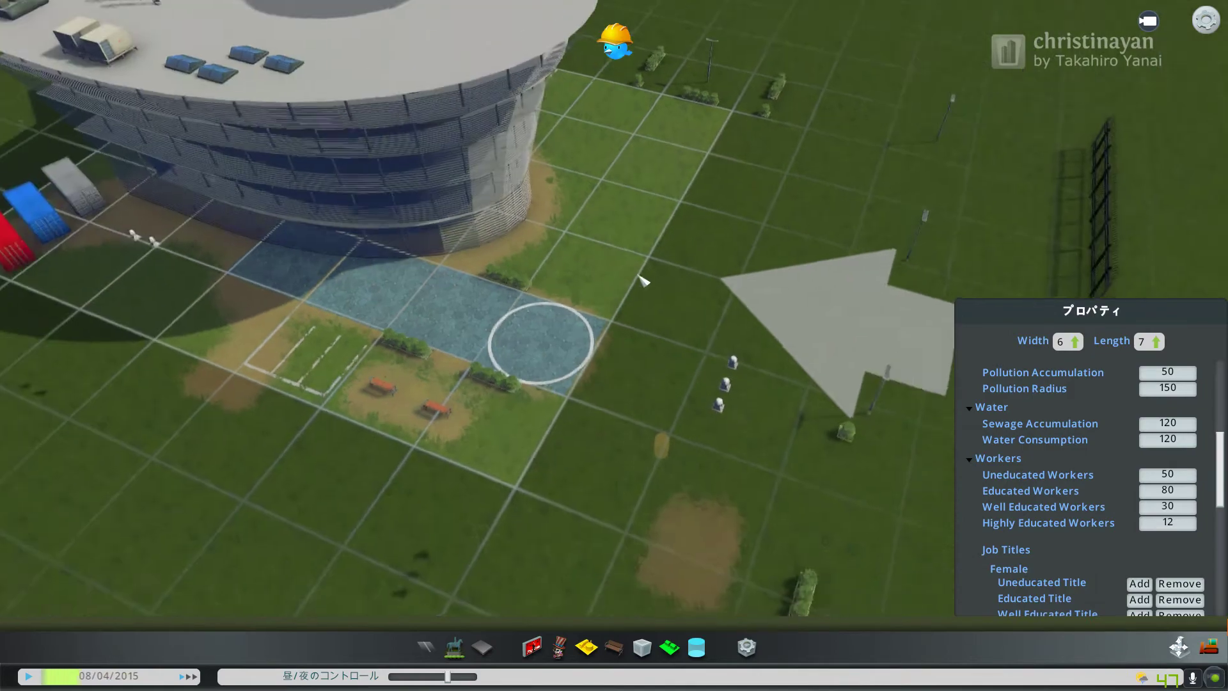
- Move the yellow prop from outside the plot to the building end of the paved path
middle_drag(573, 329, 618, 584)
key(d)
key(s)
middle_drag(444, 369, 9, 680)
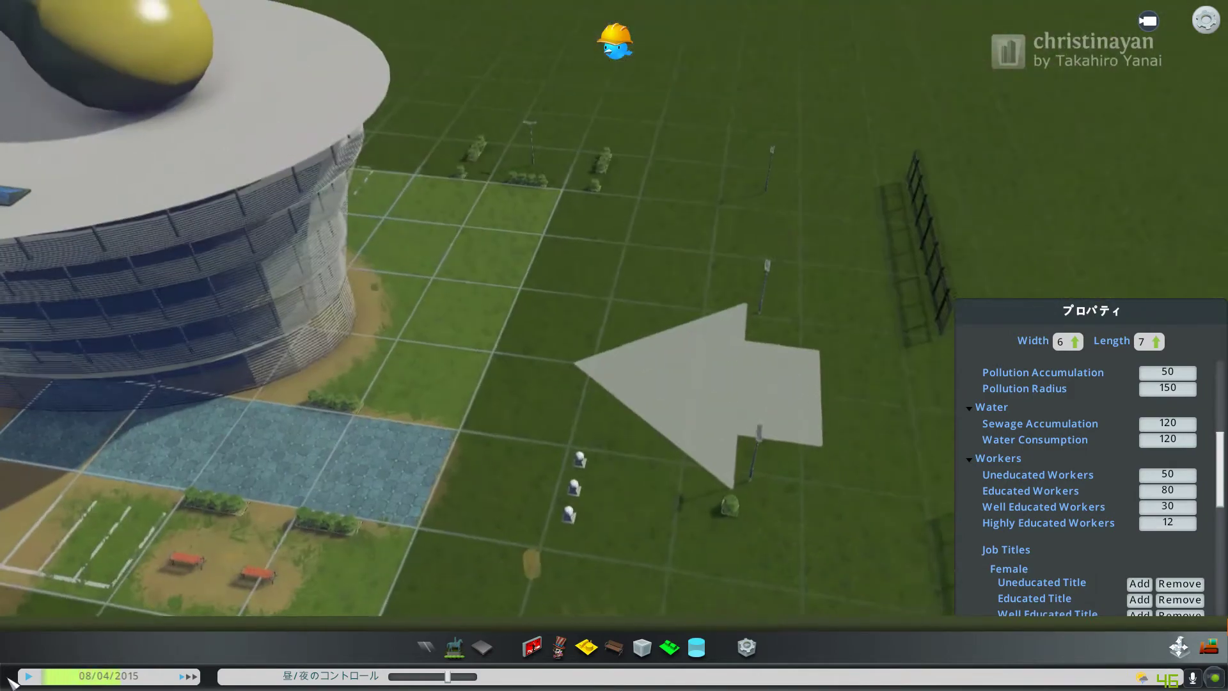
key(a)
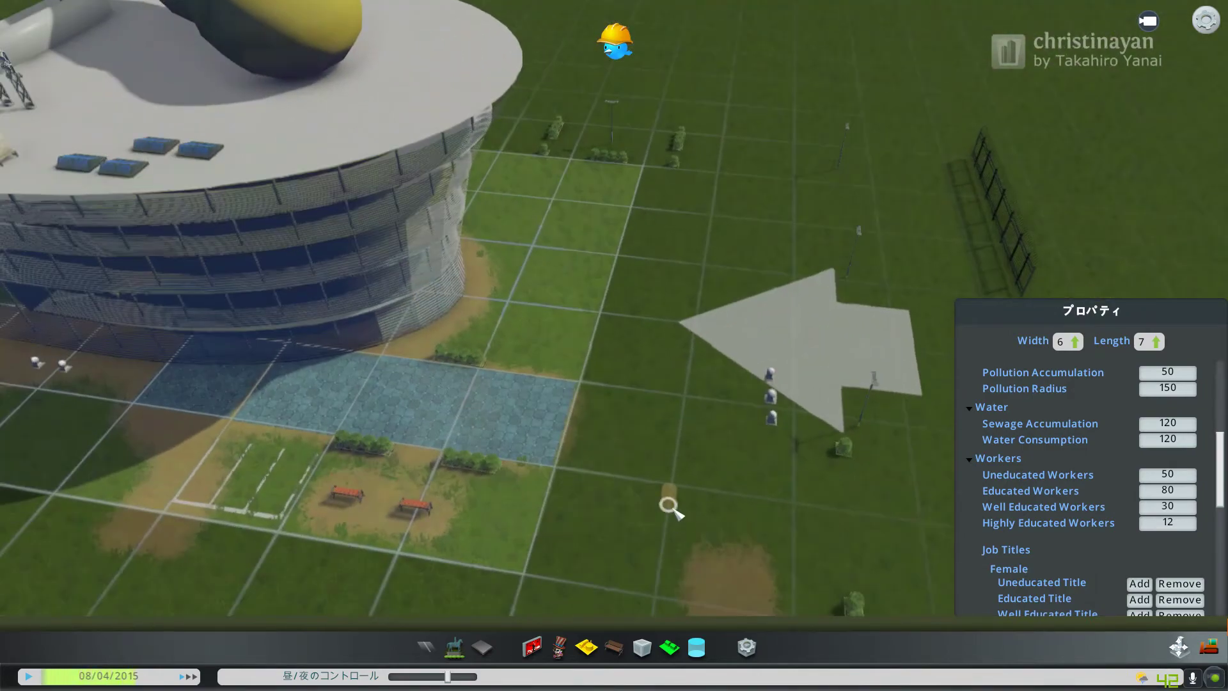
scroll(162, 376, down, 3)
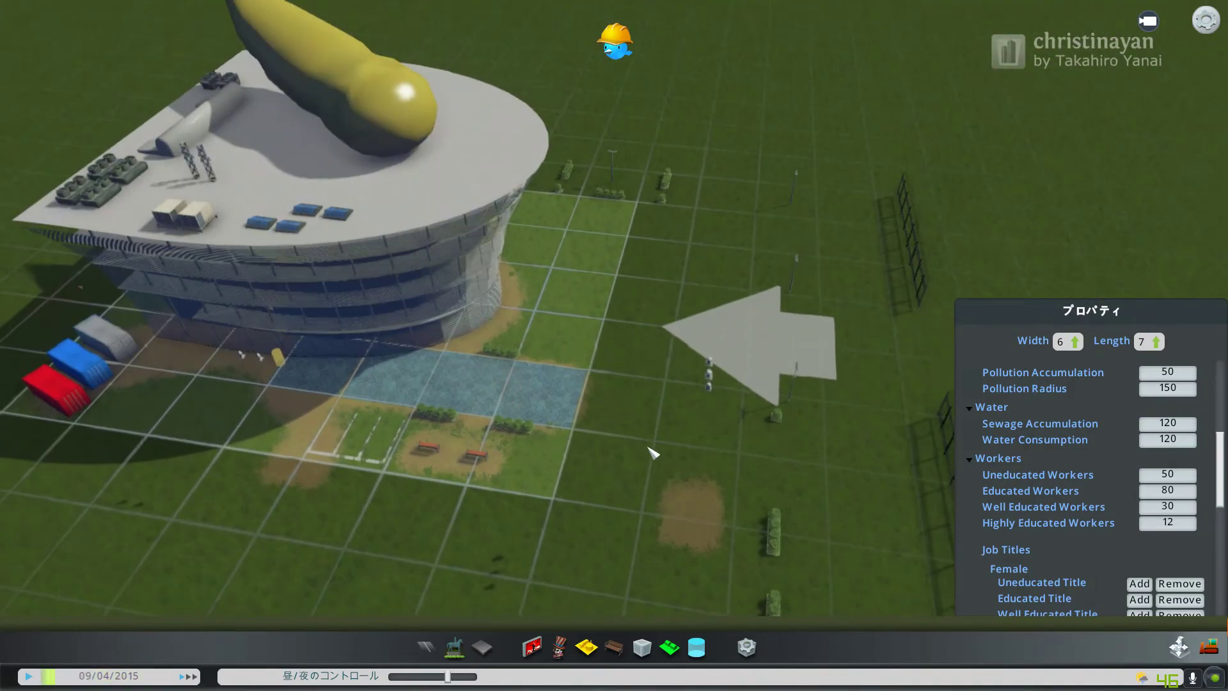
- Move more hedges and the three white props onto the plot around the path and benches
middle_drag(536, 344, 666, 482)
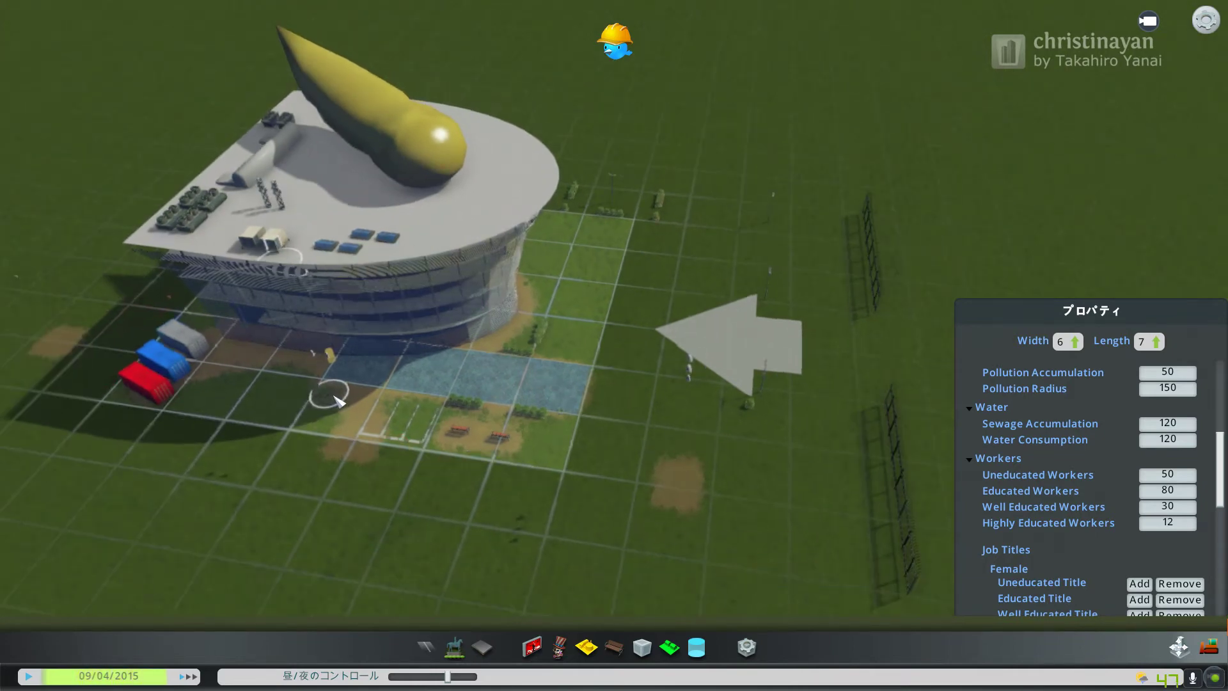
scroll(806, 417, up, 2)
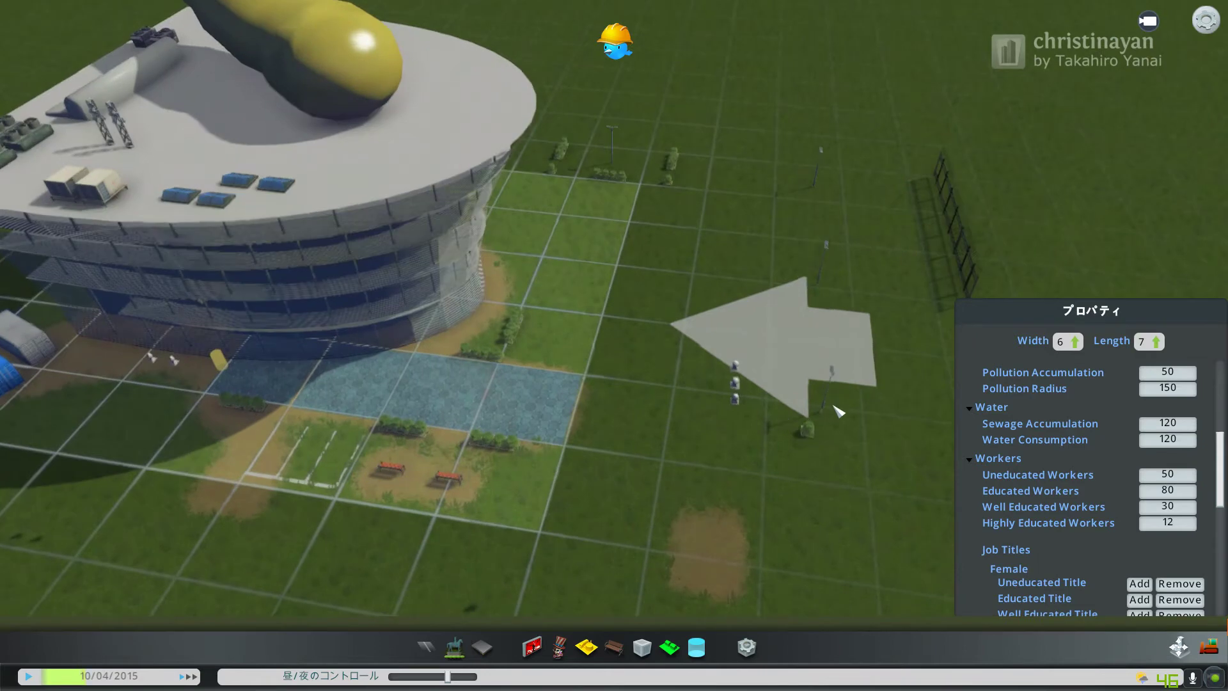
middle_drag(824, 430, 321, 380)
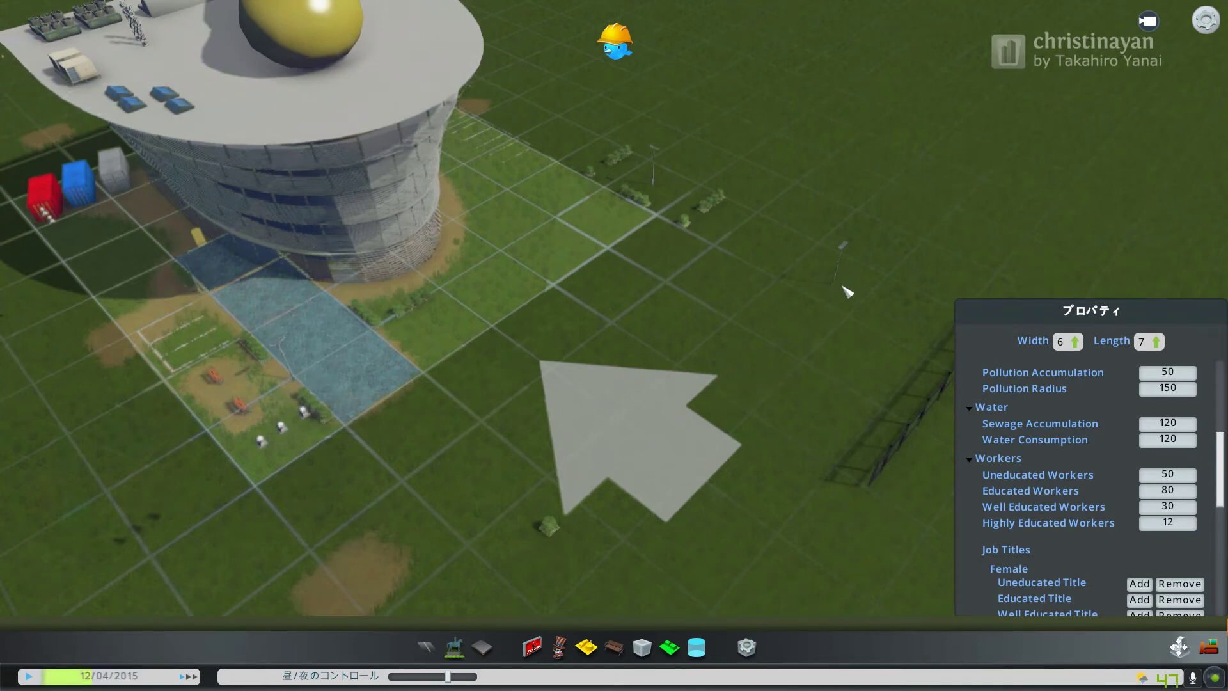
- Bulldoze the leftover hedges and lamp outside the far corner of the plot
key(b)
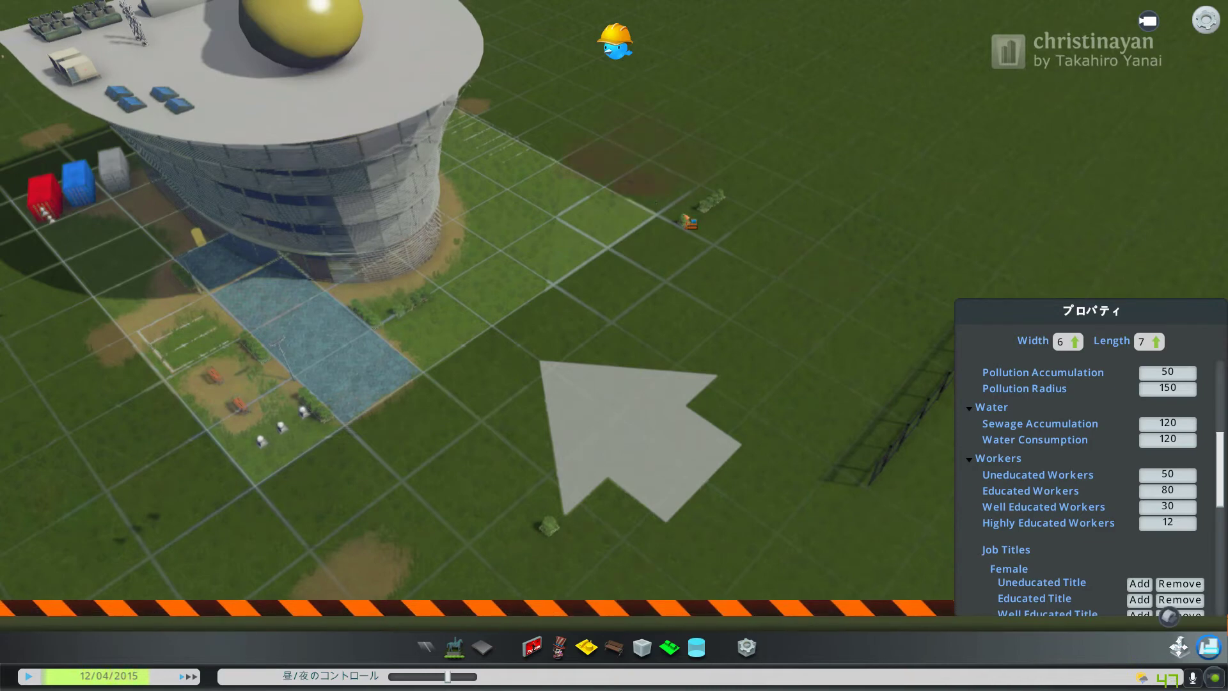